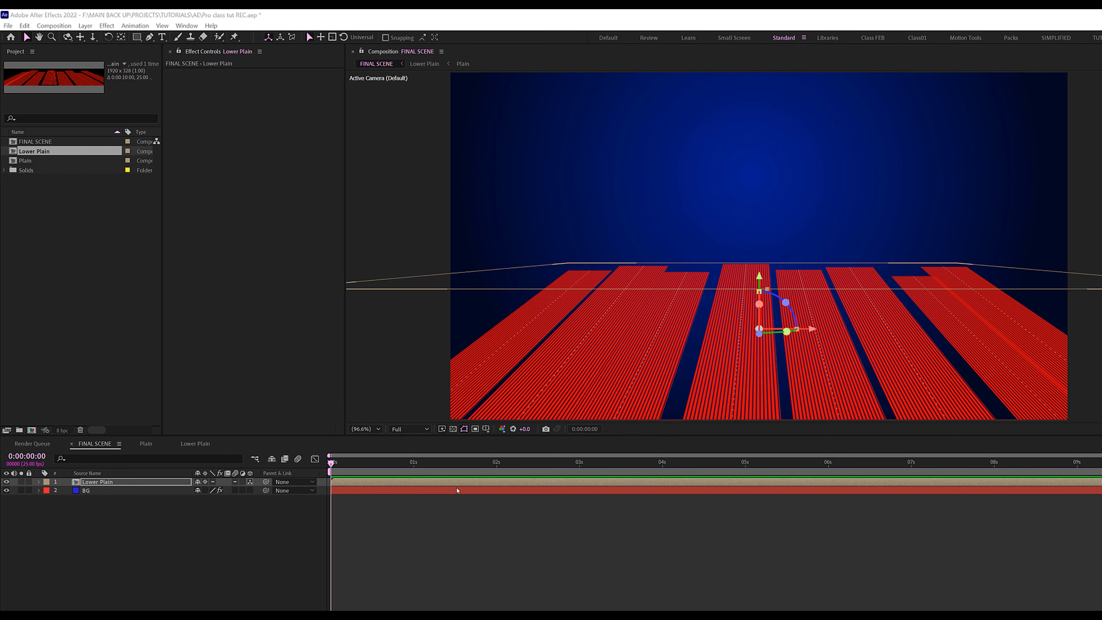
- Set the X Rotation of the Lower Plain layer to -8°
left_click(168, 482)
key("r")
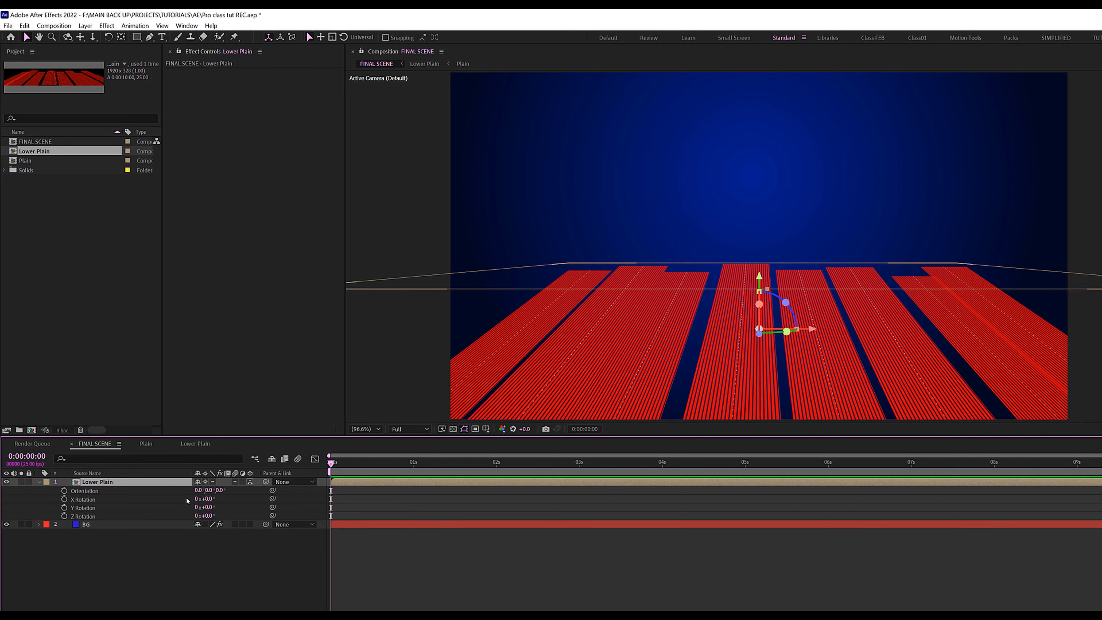
left_click_drag(208, 499, 200, 499)
left_click(203, 499)
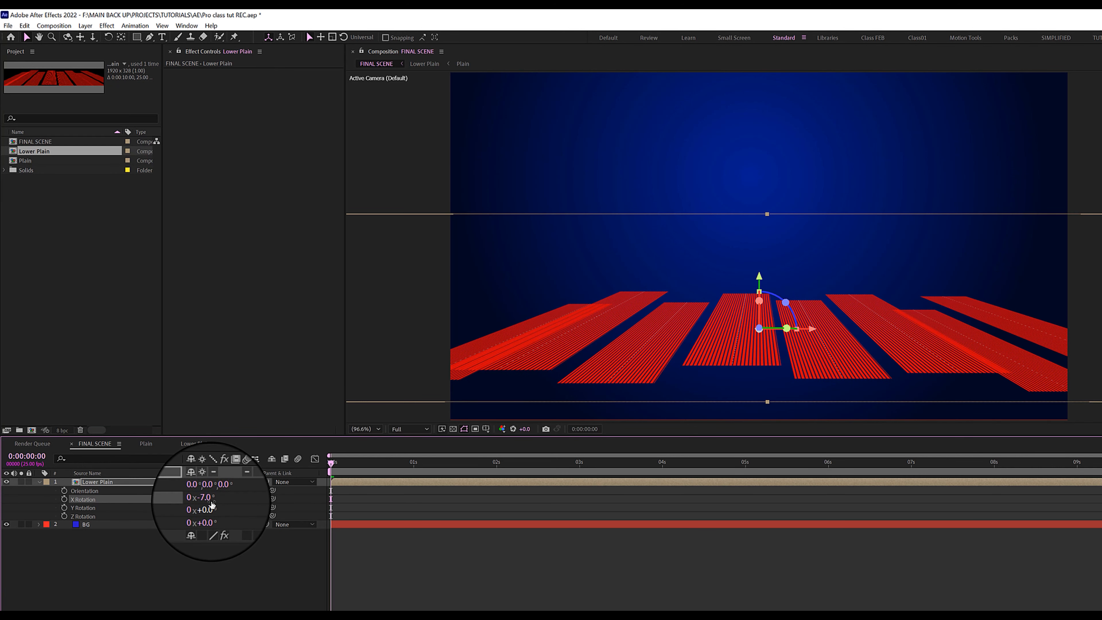
type("-")
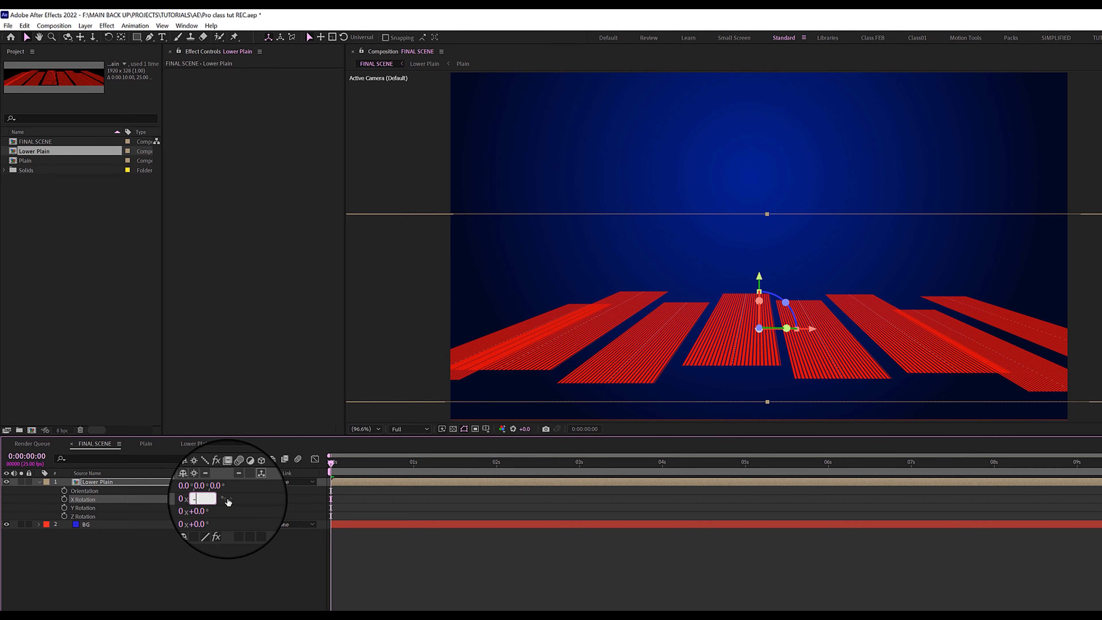
type("8")
key("Return")
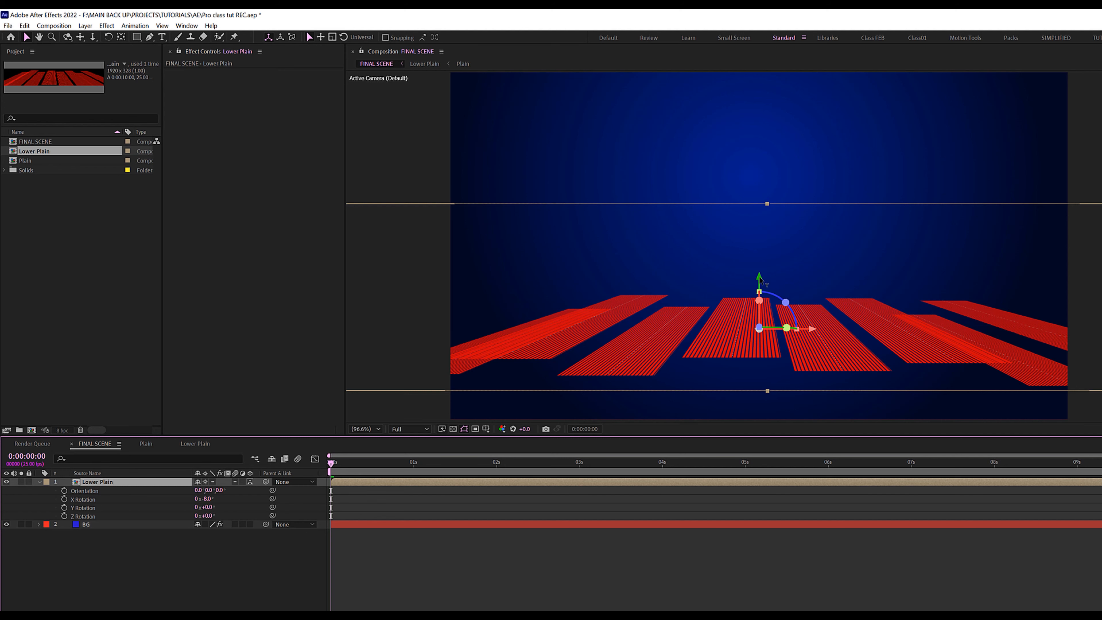
- Move the Lower Plain layer down in the frame and, using a two-view layout, bring it closer to the camera along its depth axis
left_click_drag(760, 280, 760, 302)
scroll(698, 374, "up", 1)
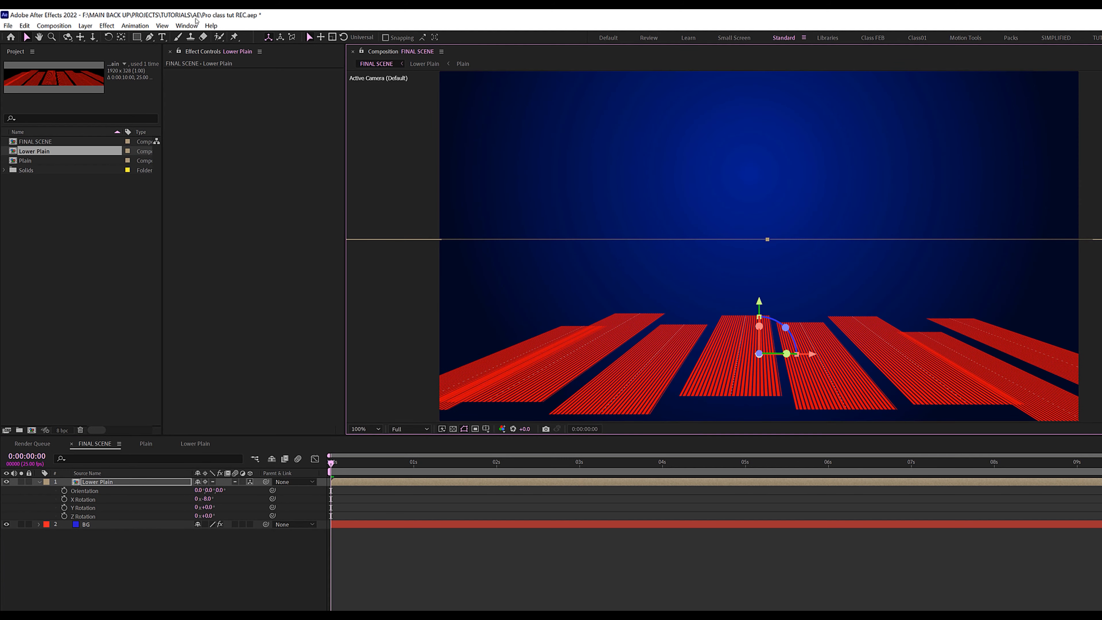
left_click(162, 26)
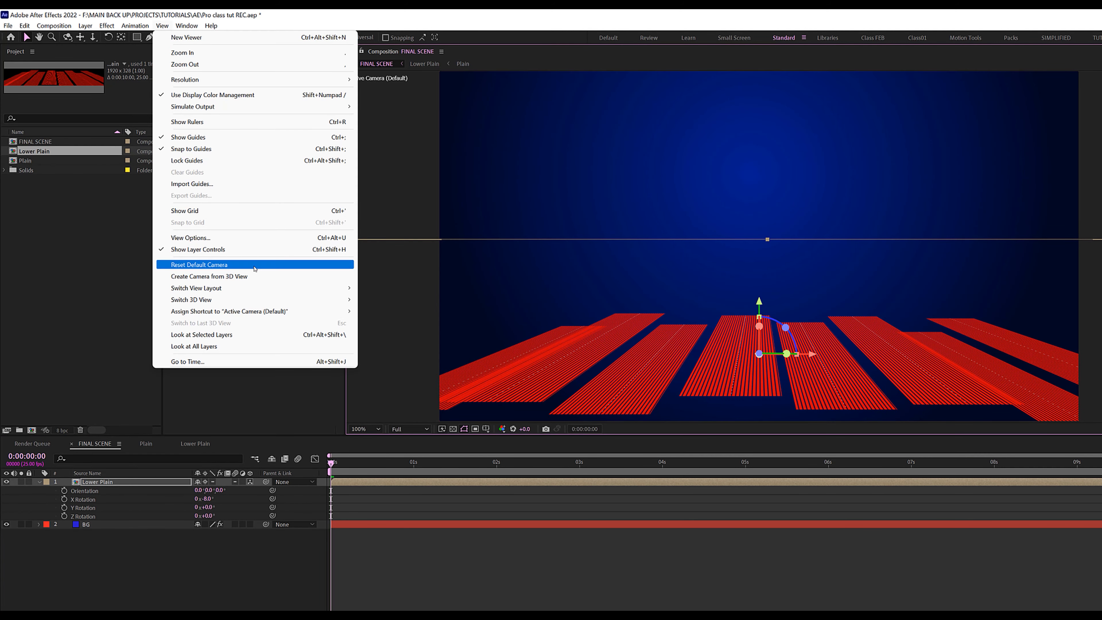
mouse_move(260, 288)
left_click(387, 300)
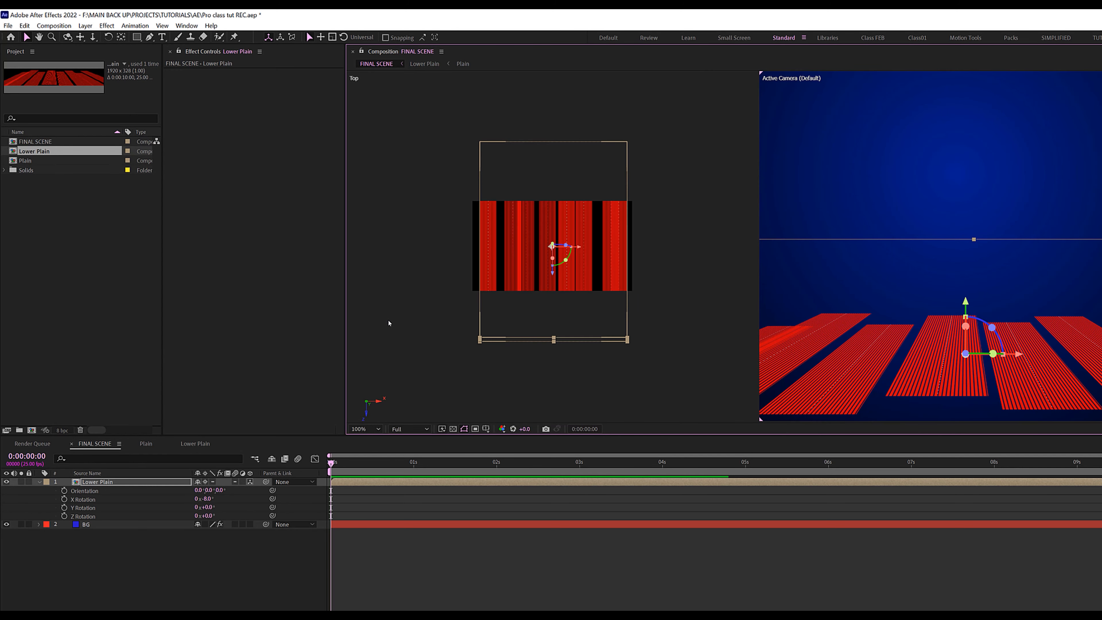
left_click_drag(555, 277, 556, 290)
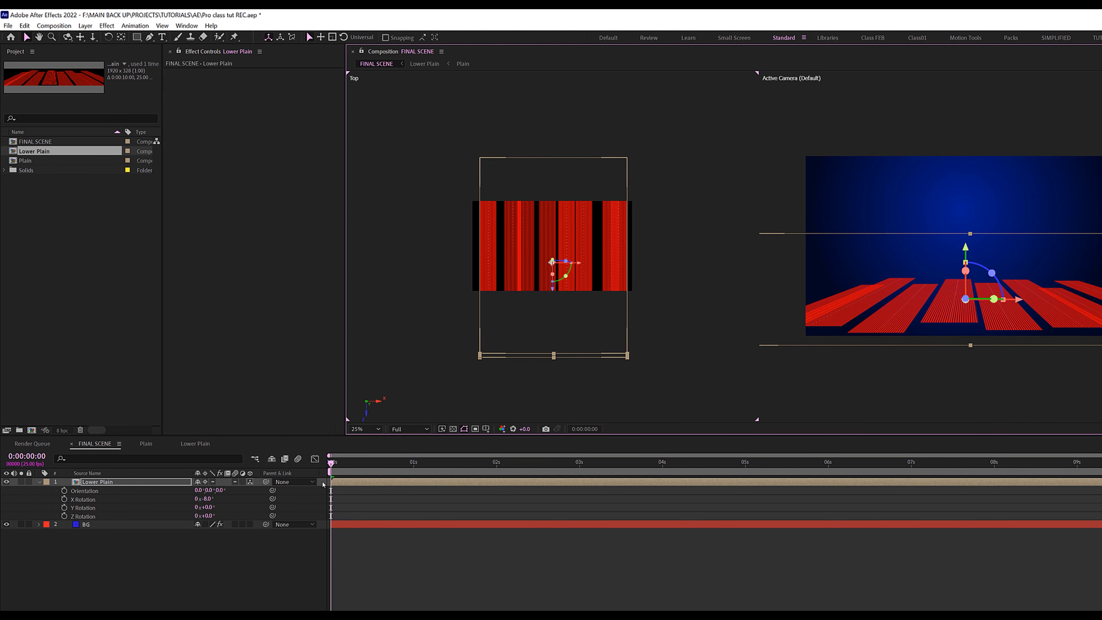
- Return to a single view and draw a wide rectangular mask around the lower part of the Lower Plain layer
right_click(356, 369)
mouse_move(342, 287)
left_click(390, 289)
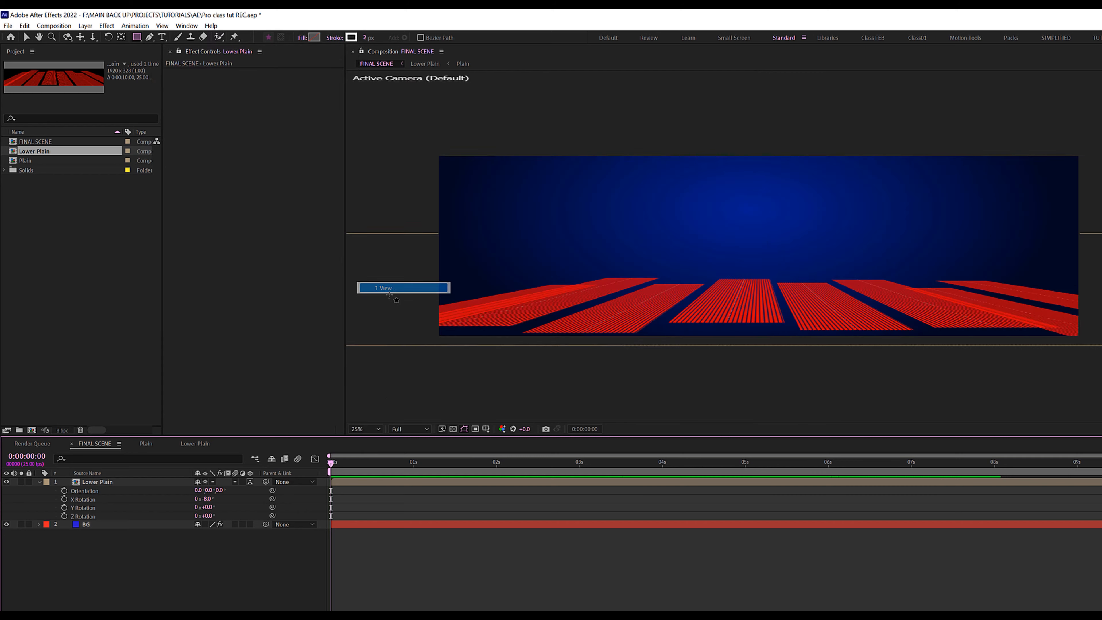
left_click(596, 295)
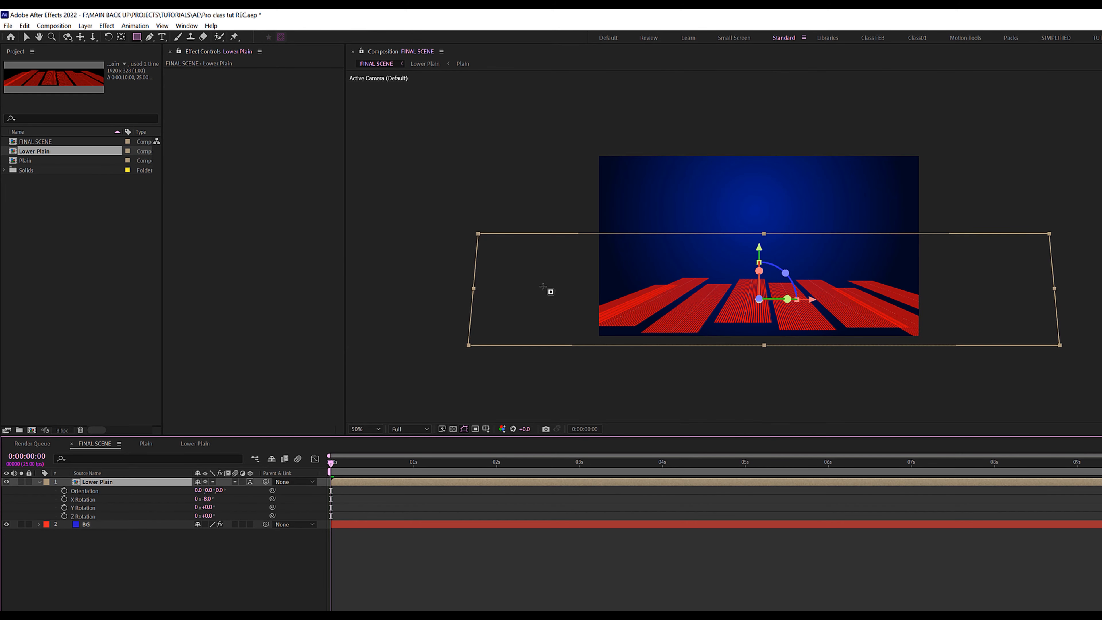
left_click_drag(521, 285, 1013, 371)
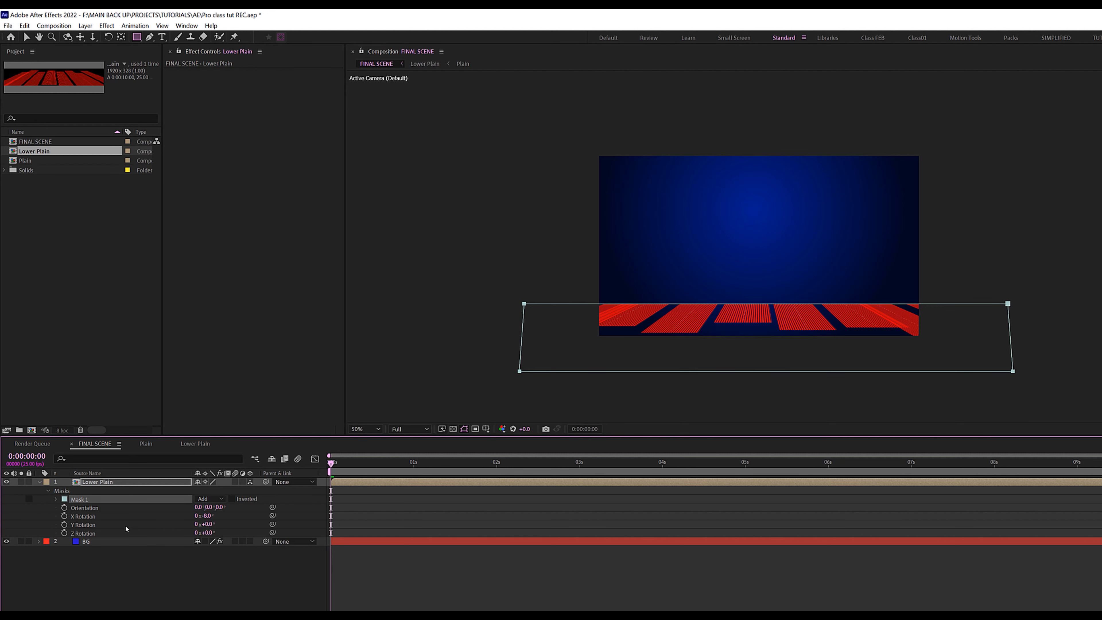
- Feather the Lower Plain layer's mask by 290 pixels to fade the far edge of the strips
key("f")
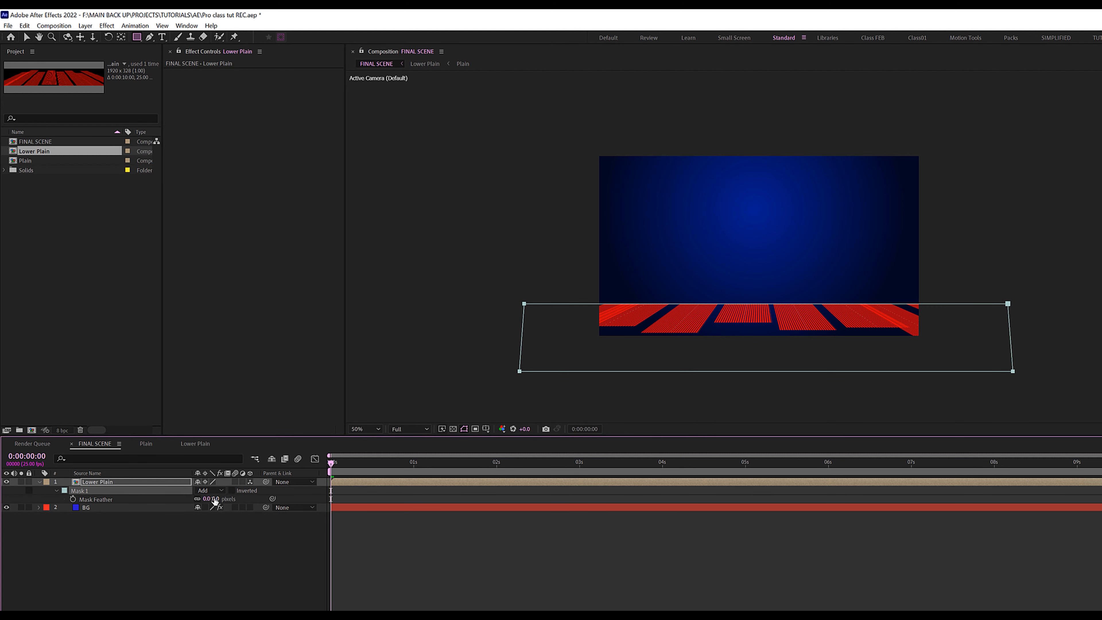
left_click_drag(215, 500, 325, 499)
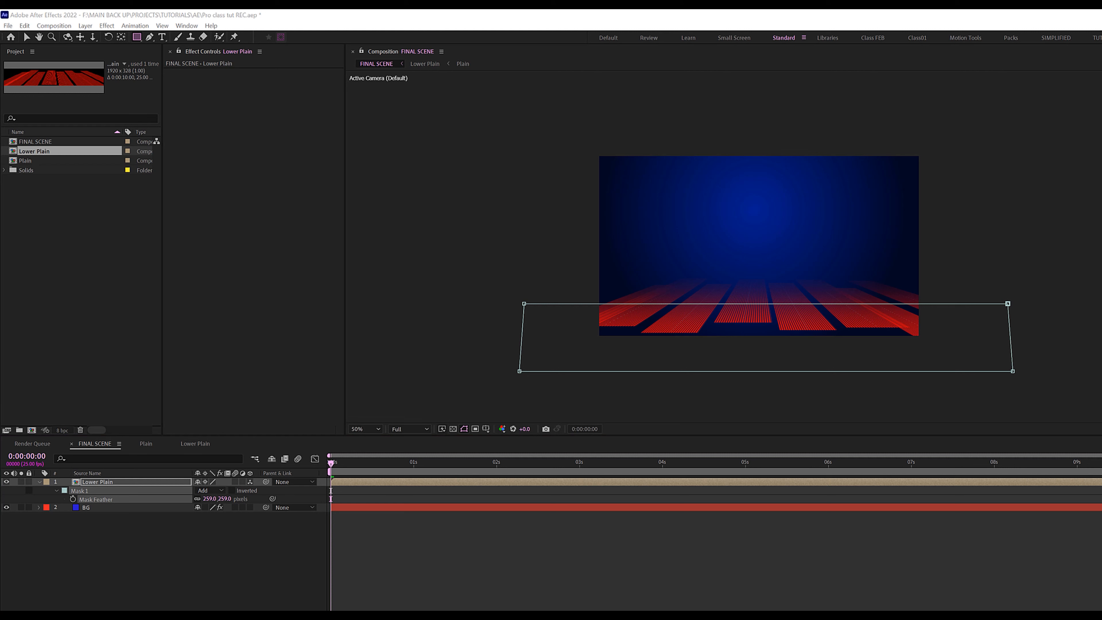
left_click_drag(217, 499, 243, 502)
left_click(225, 542)
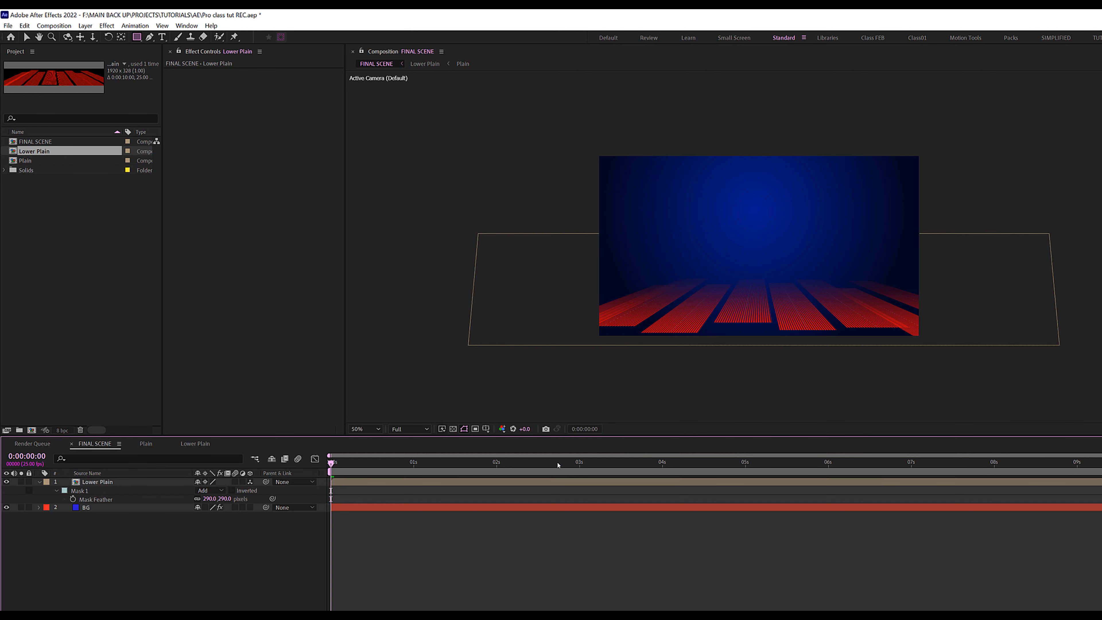
left_click(366, 429)
left_click(364, 445)
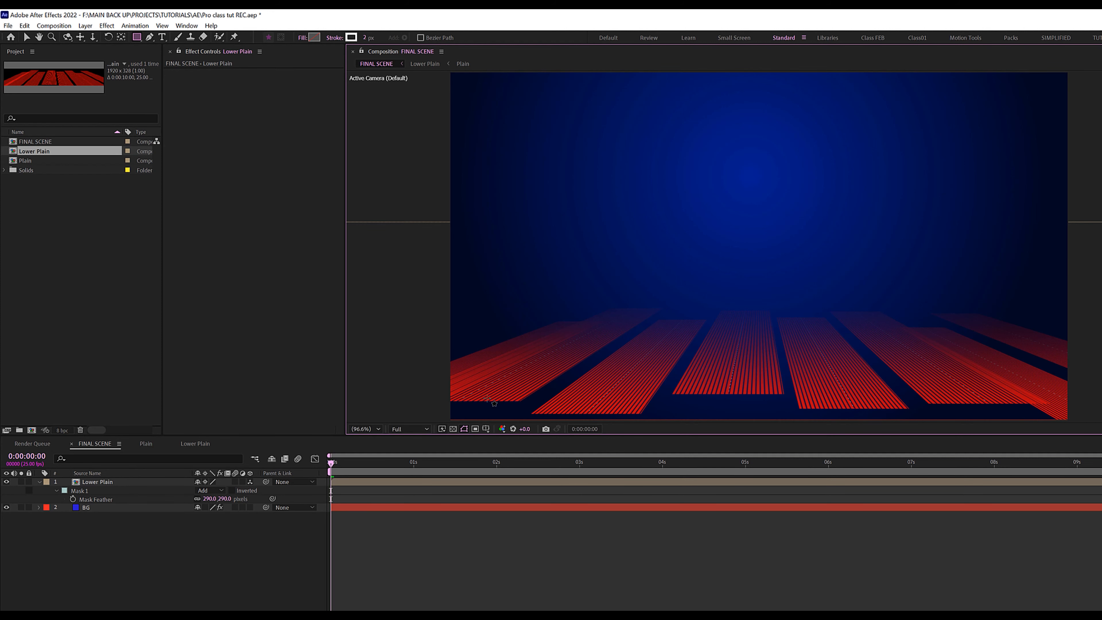
- In the Lower Plain composition, move the layer 5 strip toward the camera to about Z -329, and return to FINAL SCENE
double_click(159, 480)
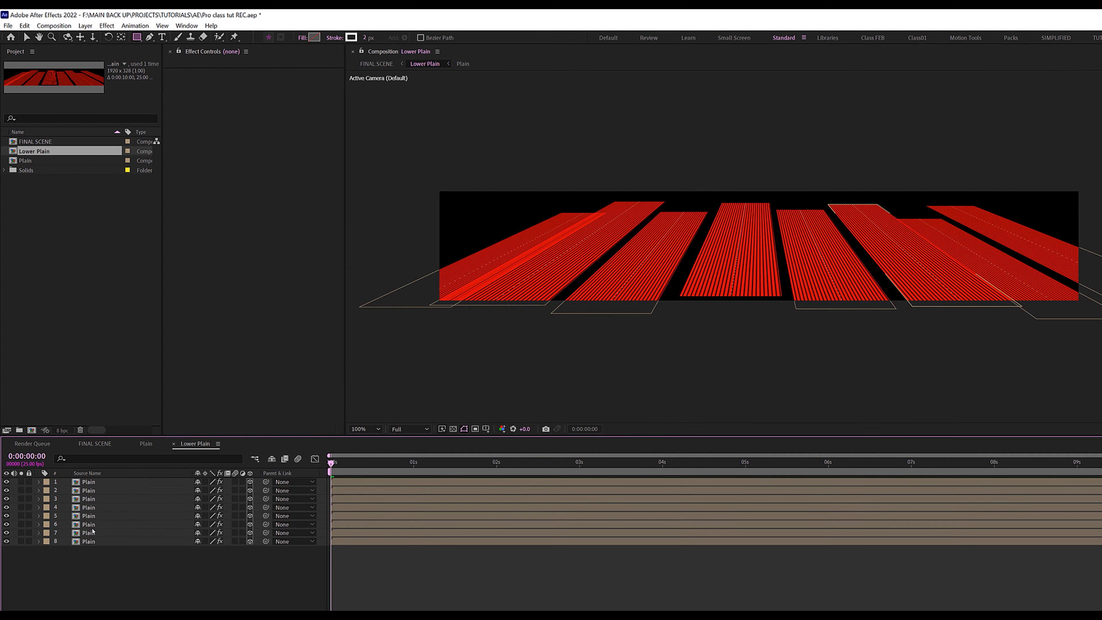
left_click(527, 295)
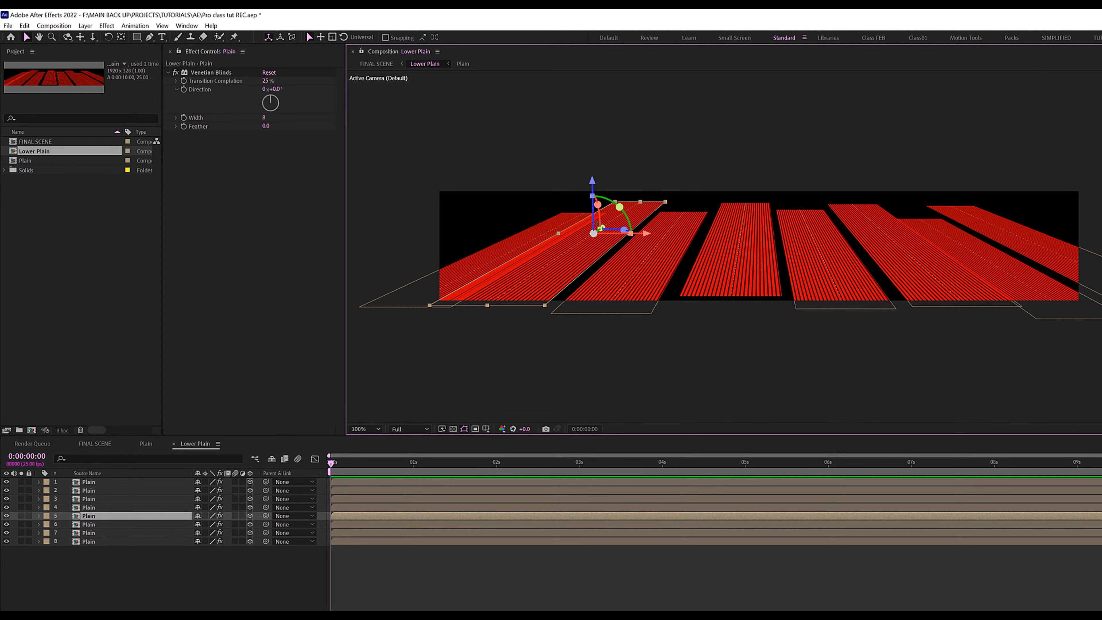
key("period")
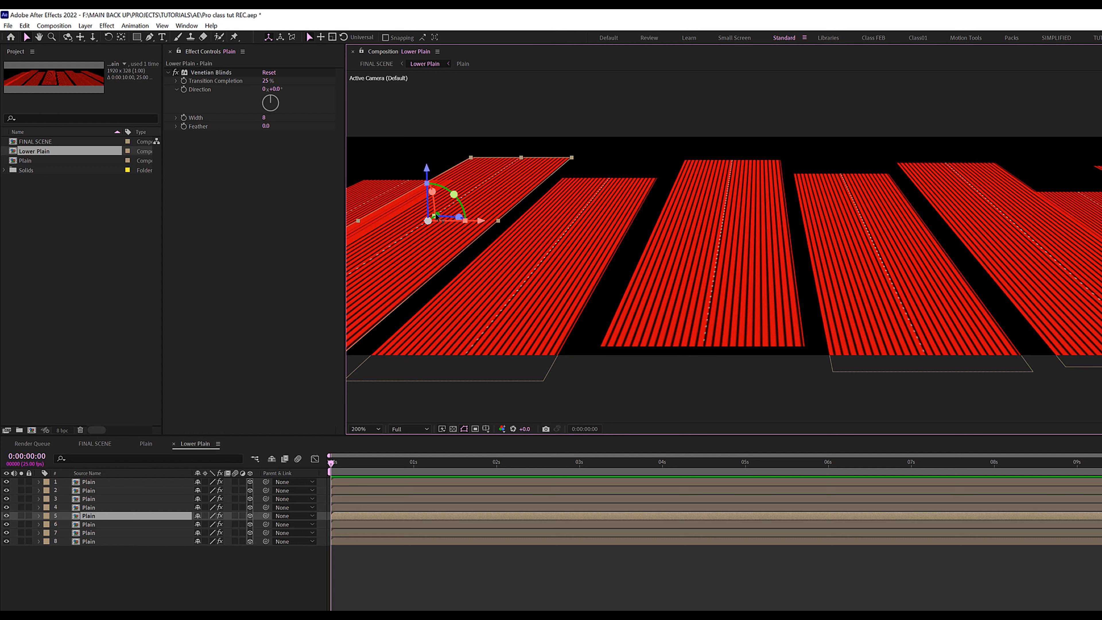
left_click_drag(434, 213, 416, 233)
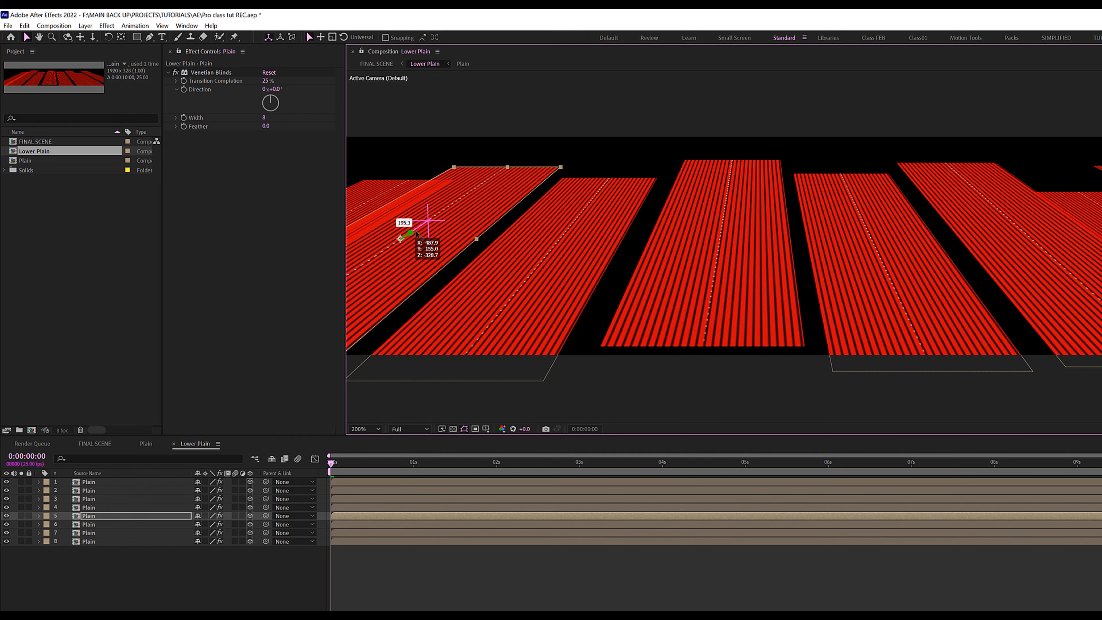
key("Tab")
left_click(378, 560)
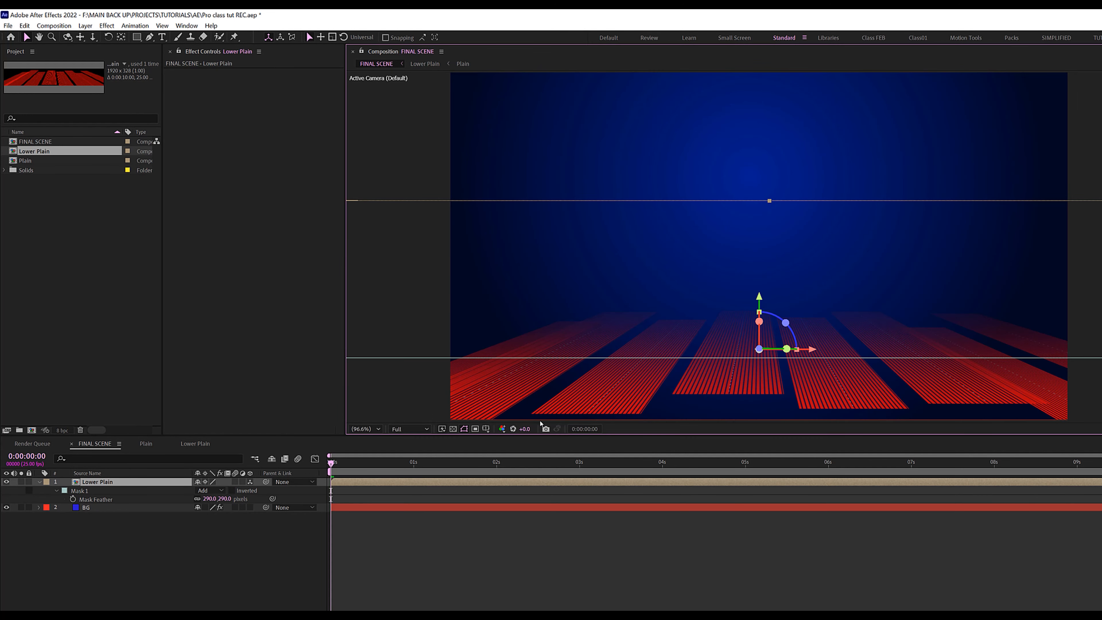
- Duplicate the Lower Plain layer in FINAL SCENE and reveal the copy's source composition in the project
left_click(159, 485)
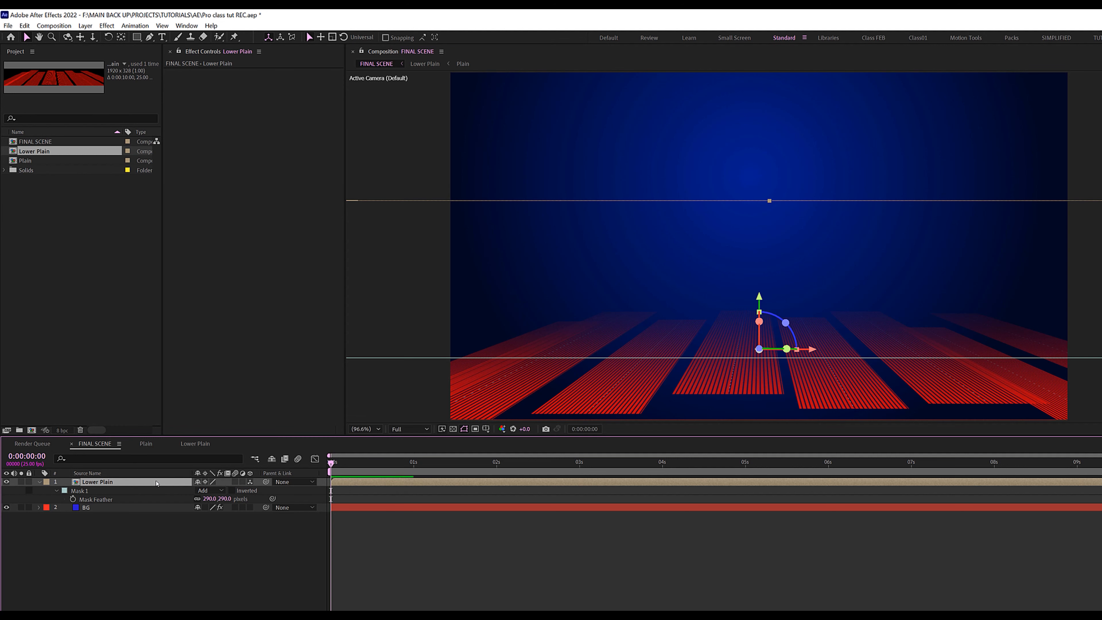
key("ctrl+d")
right_click(157, 484)
mouse_move(220, 372)
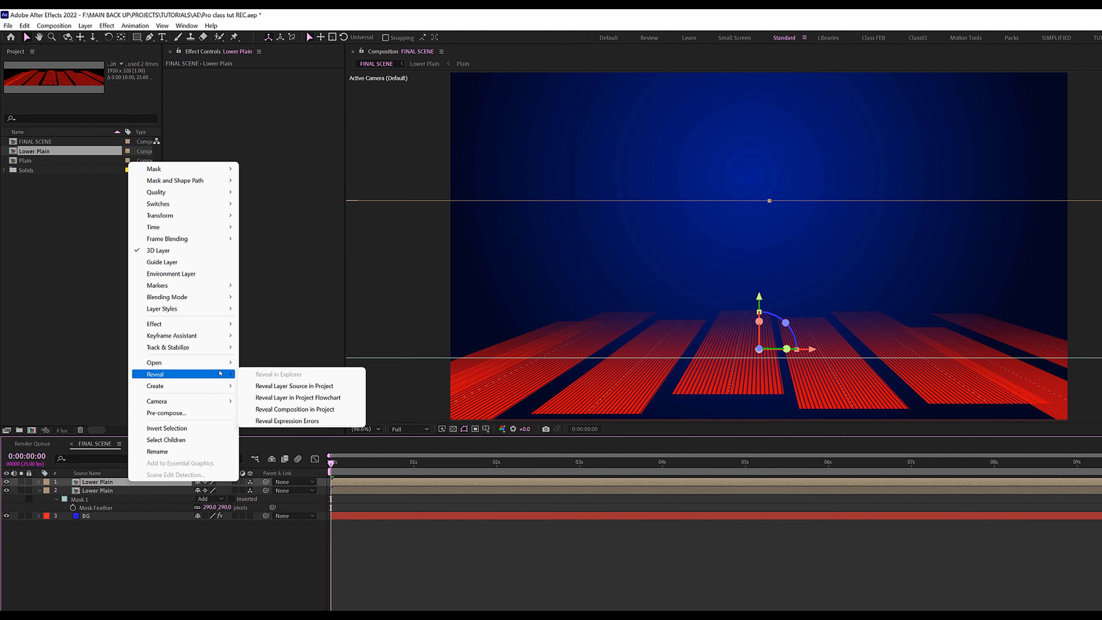
left_click(294, 385)
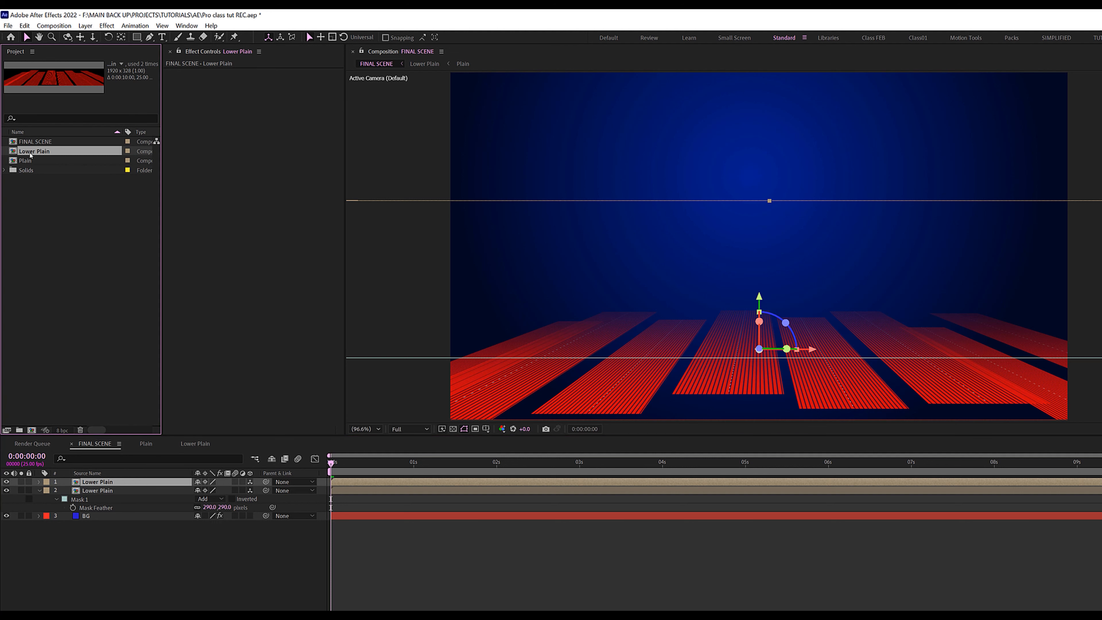
- Duplicate the Lower Plain composition in the project and rename the copy Upper Plain
key("ctrl+d")
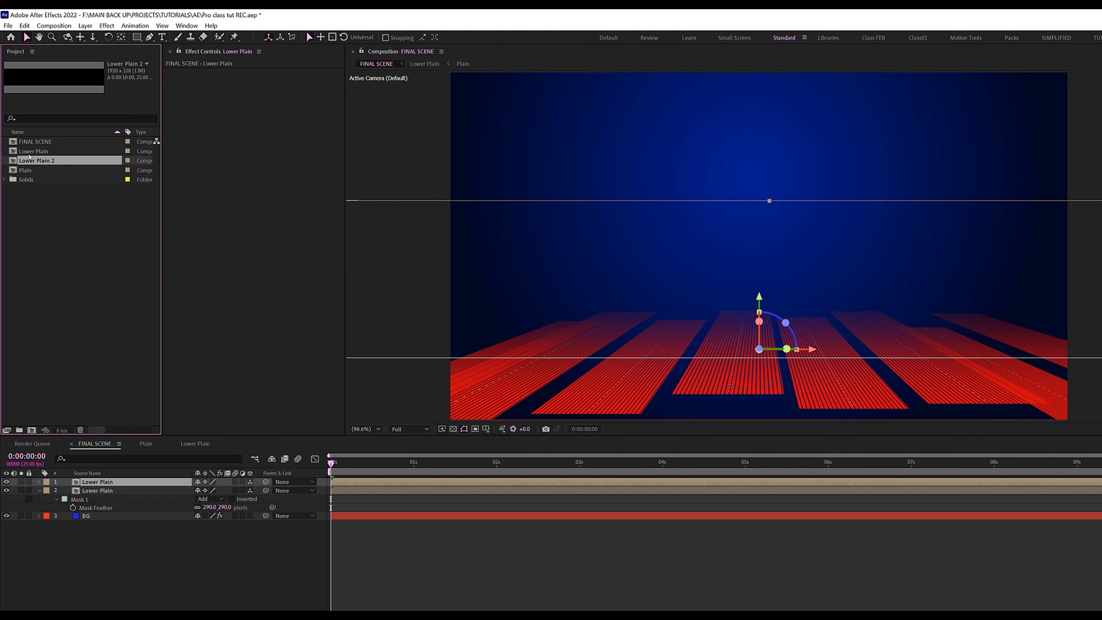
key("Return")
type("Upper Plain")
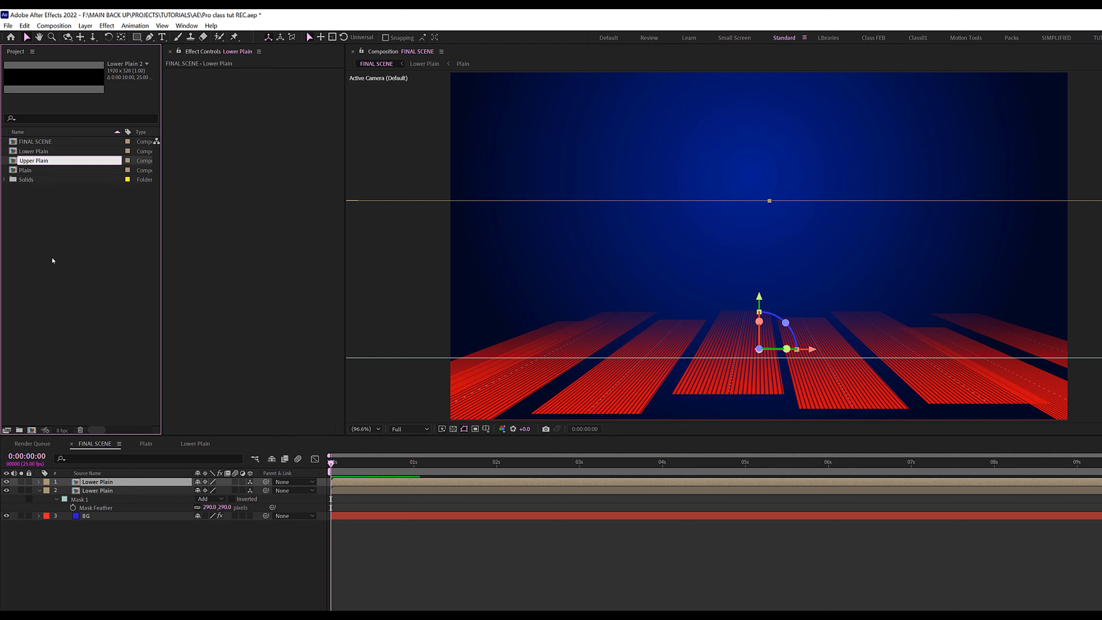
left_click(52, 261)
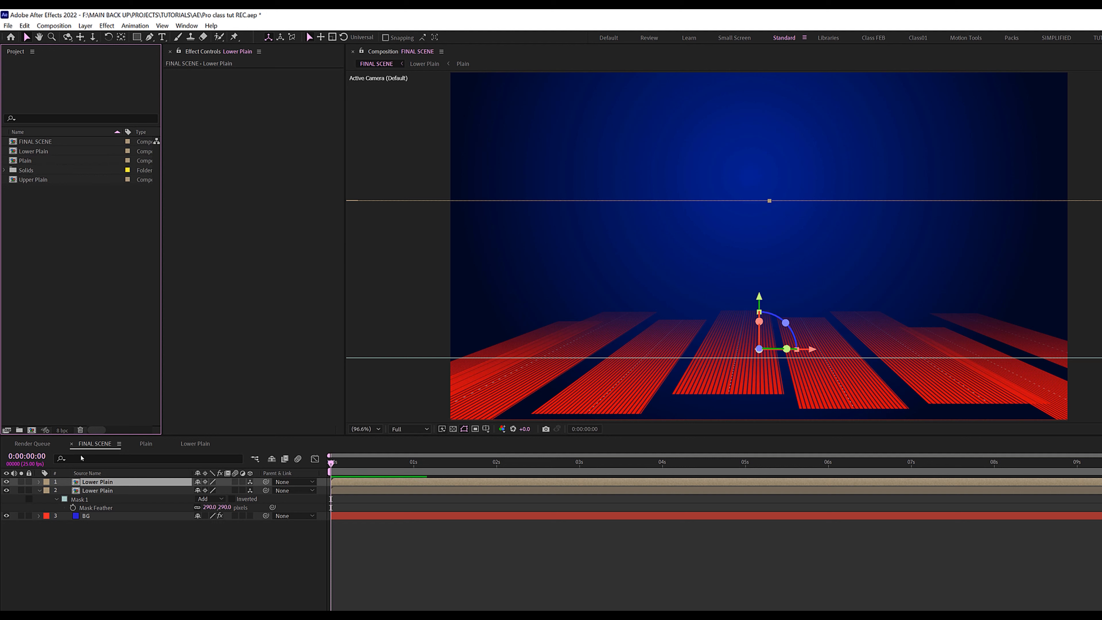
- Replace the source of the topmost Lower Plain layer with the Upper Plain composition
left_click(99, 481)
left_click(35, 179)
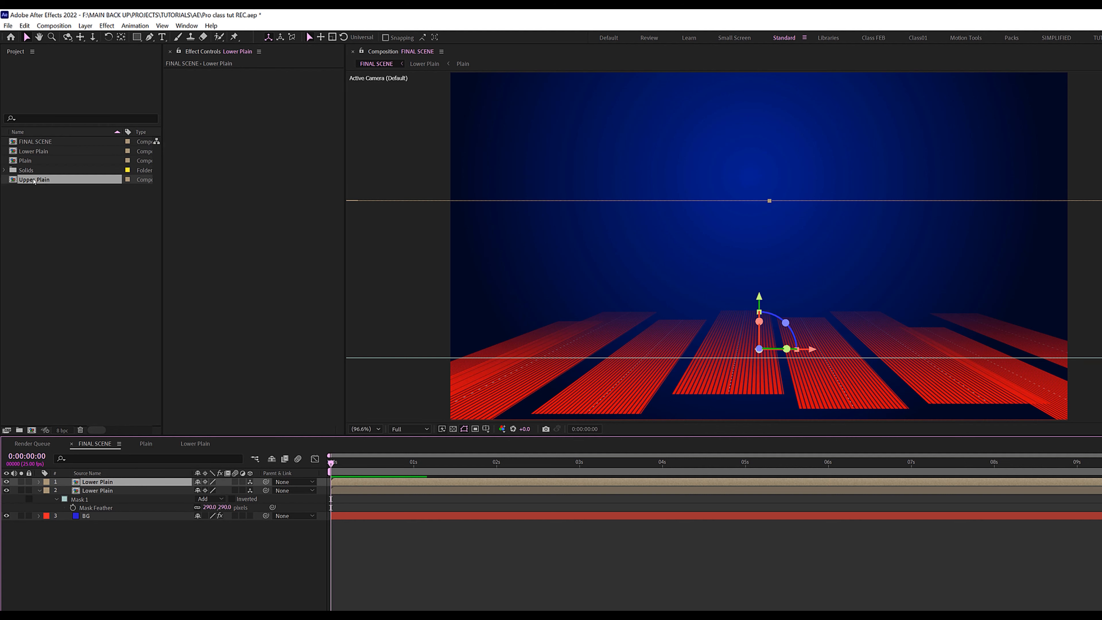
left_click_drag(35, 179, 104, 483)
- Flip the Upper Plain layer by setting only its Y scale to -100%, and raise it to the upper edge of the frame
key("comma")
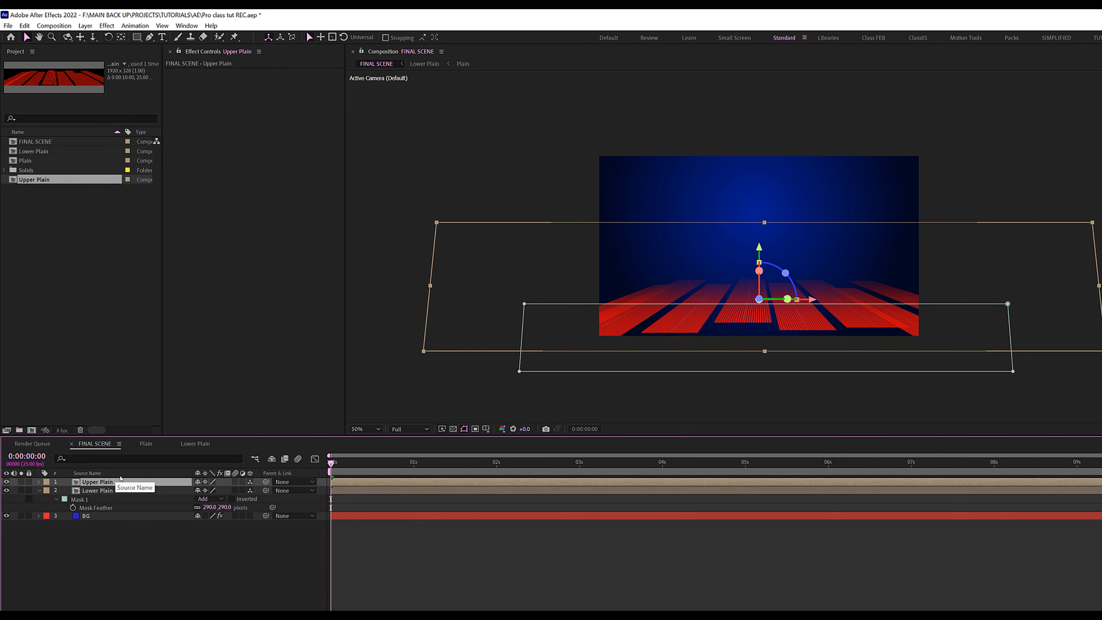
key("s")
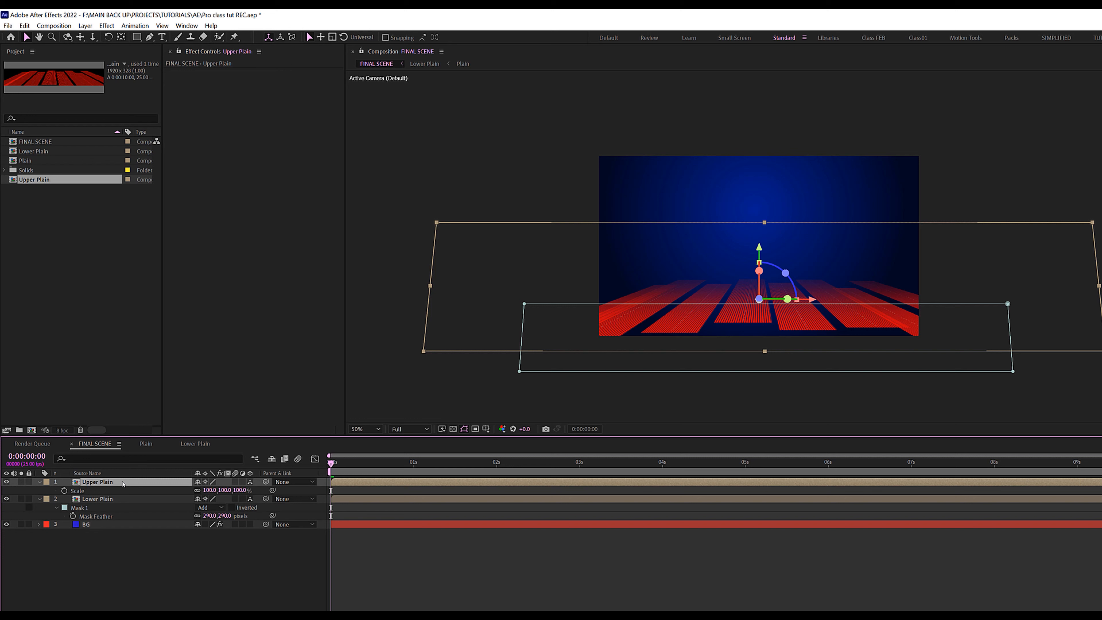
left_click(225, 490)
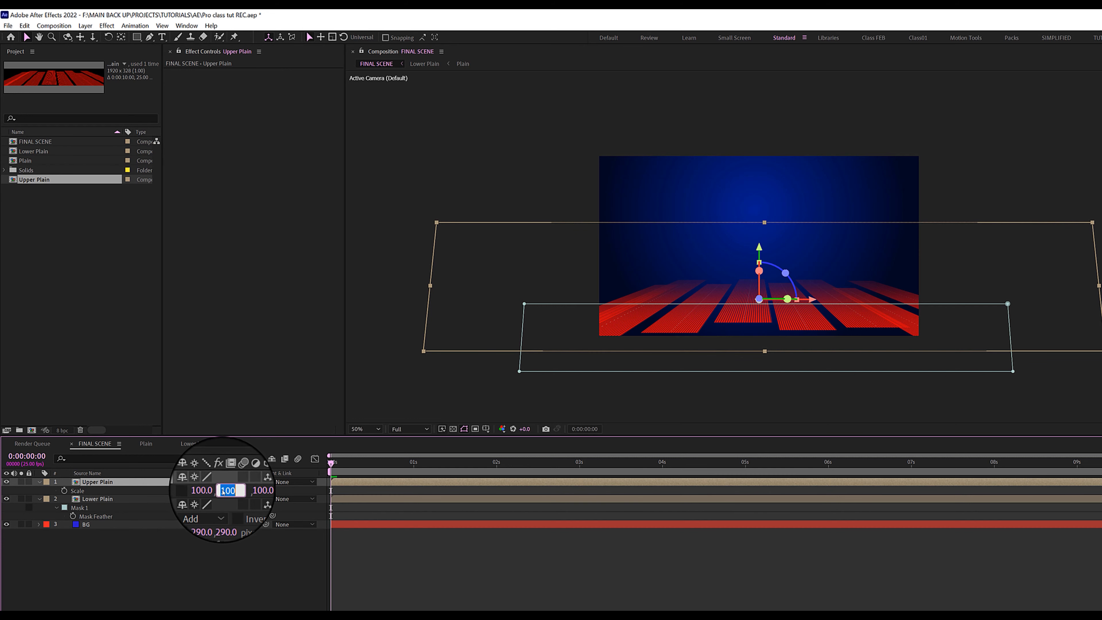
left_click(222, 491)
type("-")
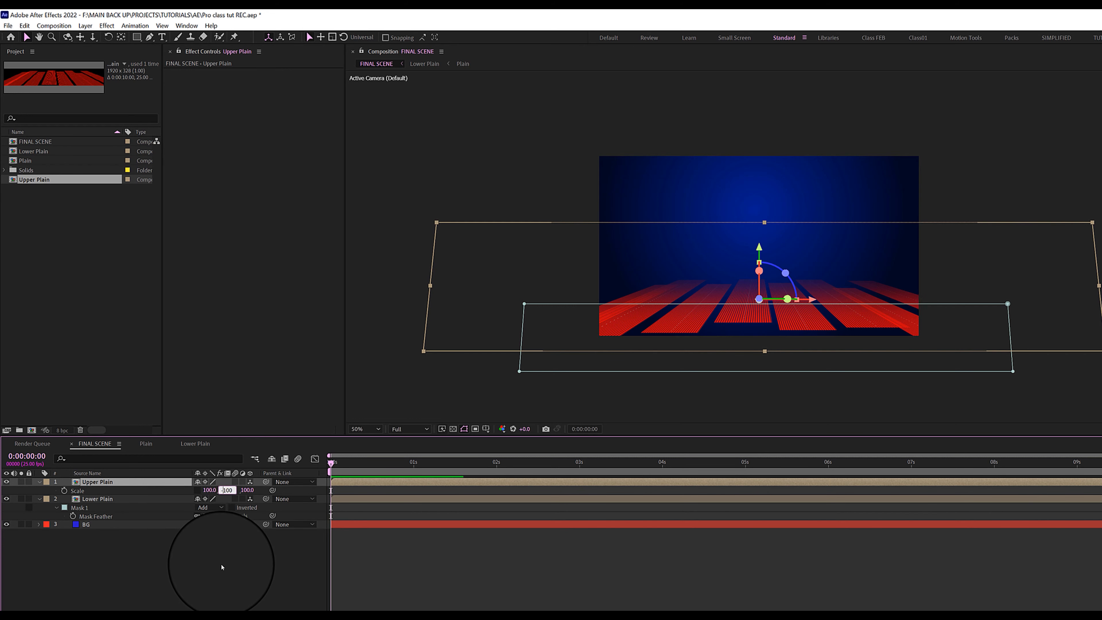
left_click(221, 567)
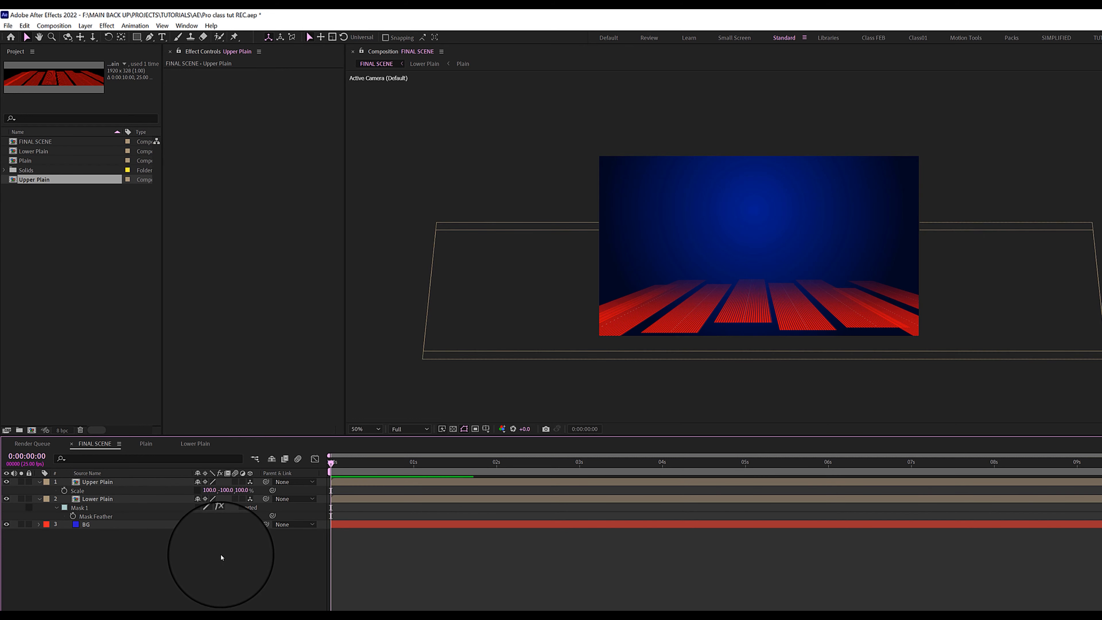
left_click(115, 483)
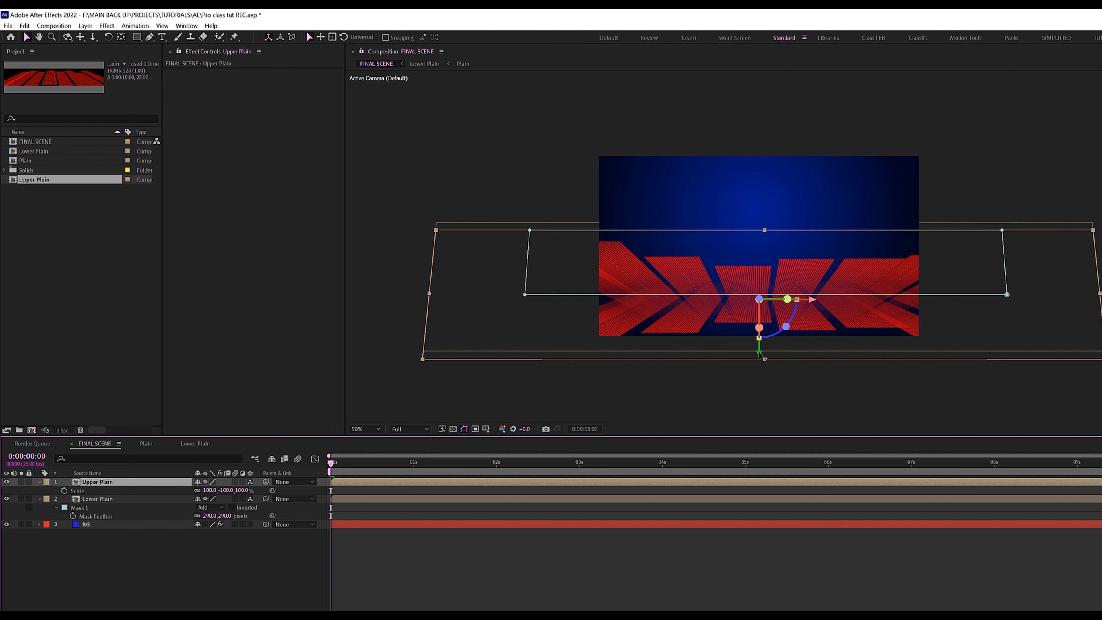
left_click_drag(760, 355, 755, 220)
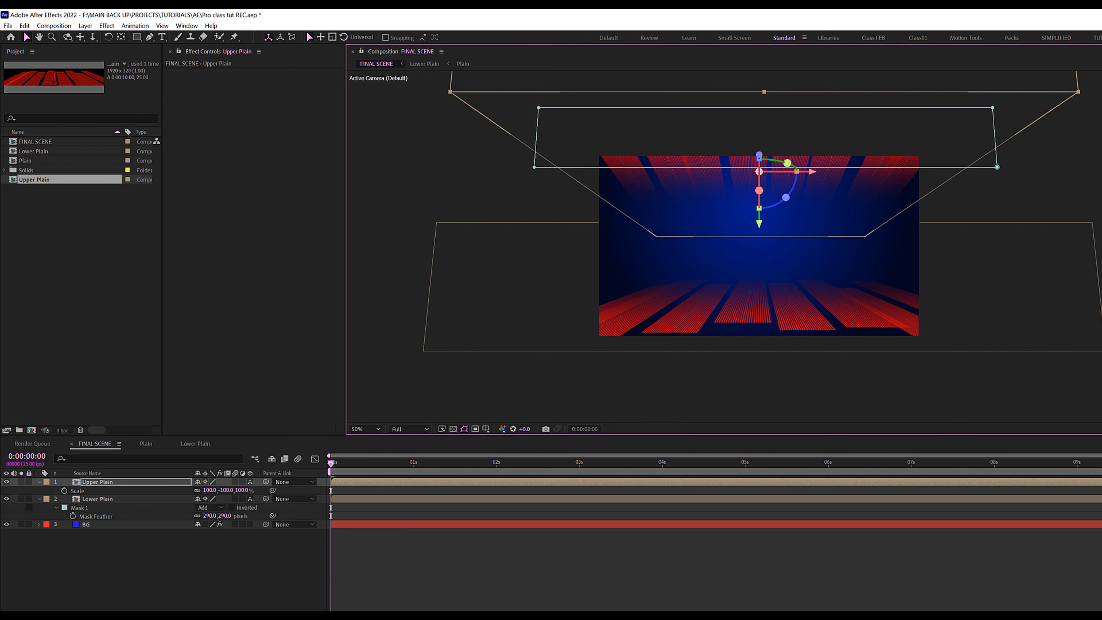
- Set the Upper Plain layer's X Rotation to 8°
left_click(182, 482)
key("r")
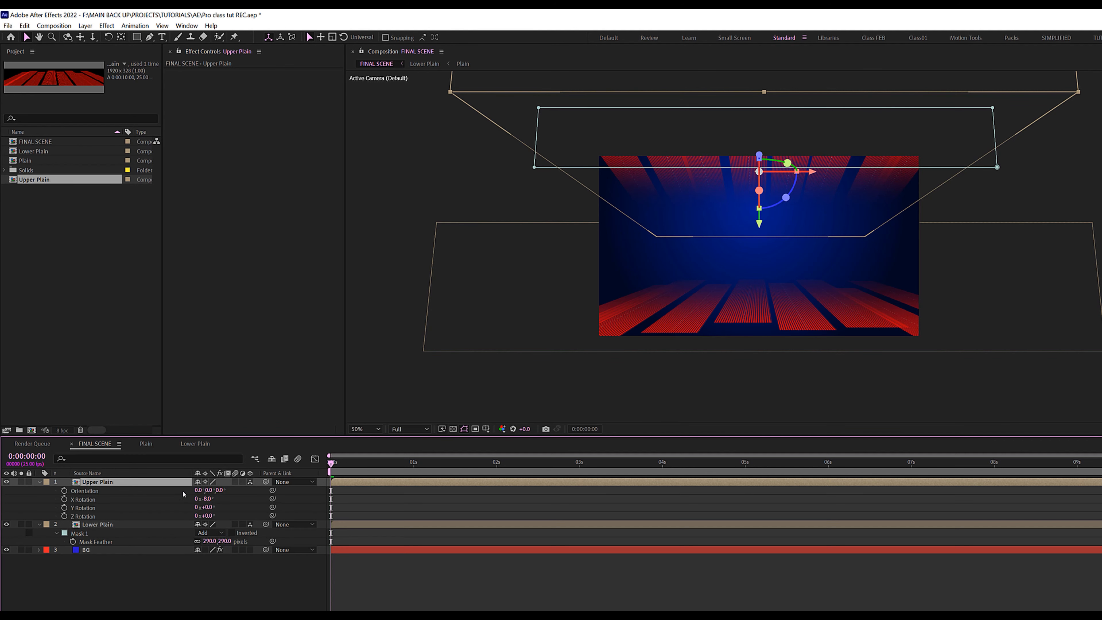
left_click(203, 498)
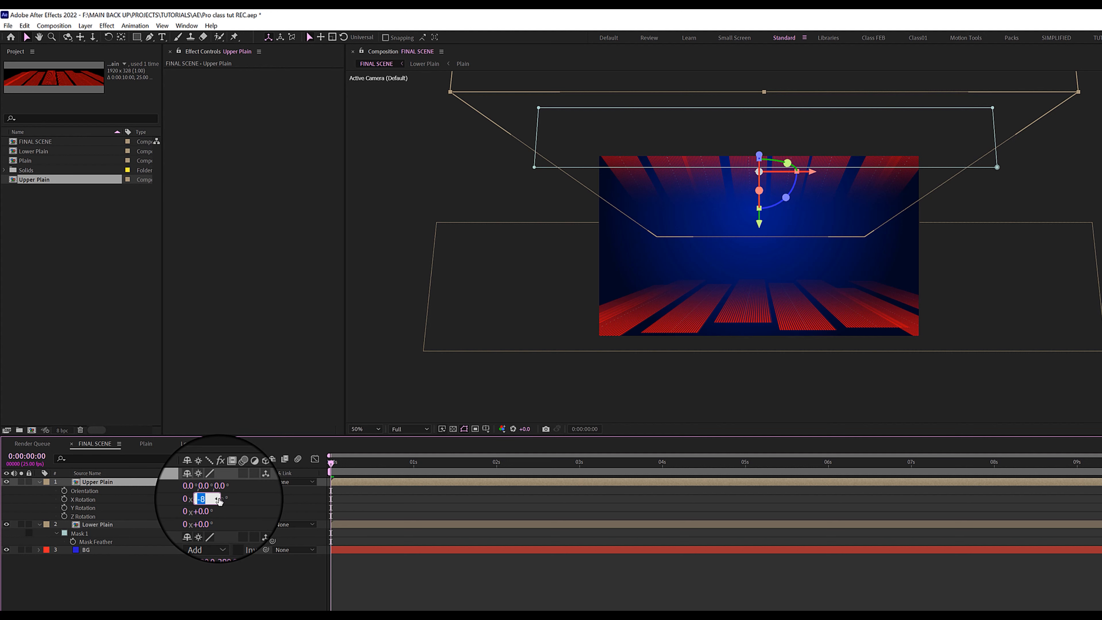
type("8")
key("Return")
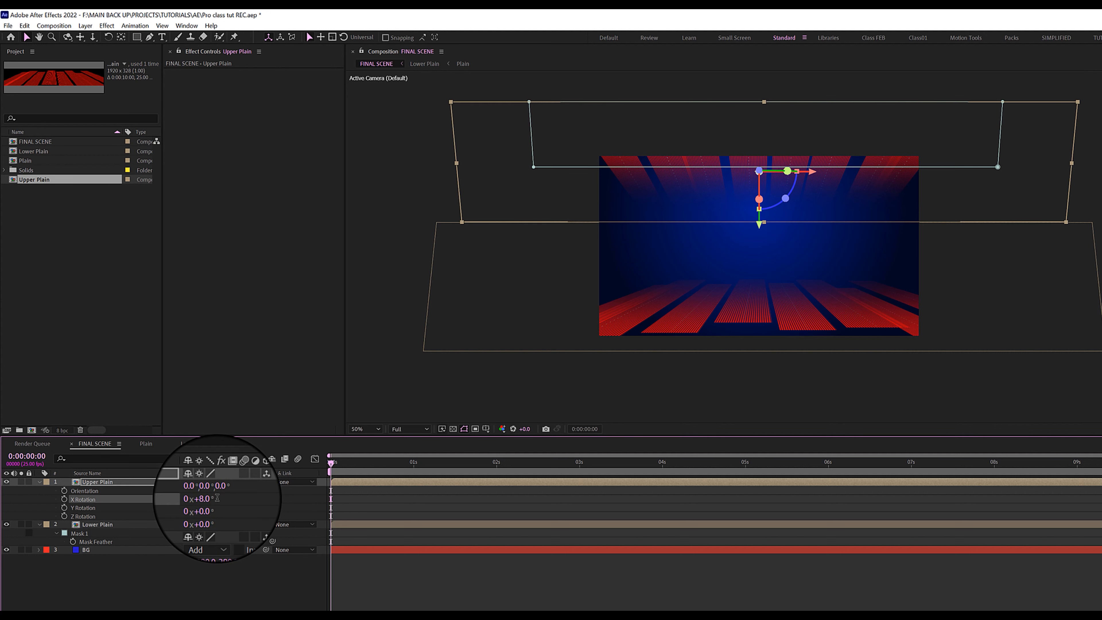
left_click(126, 592)
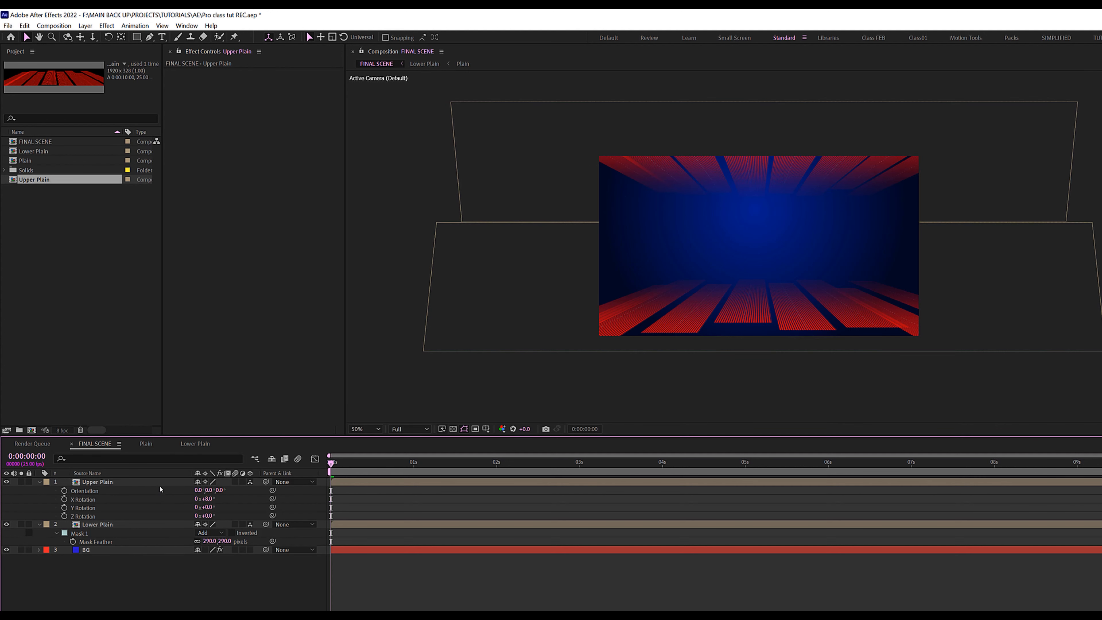
- Lower the Upper Plain layer slightly to about Y 128.7 and collapse the properties of both plane layers
left_click(158, 483)
left_click_drag(759, 227, 759, 228)
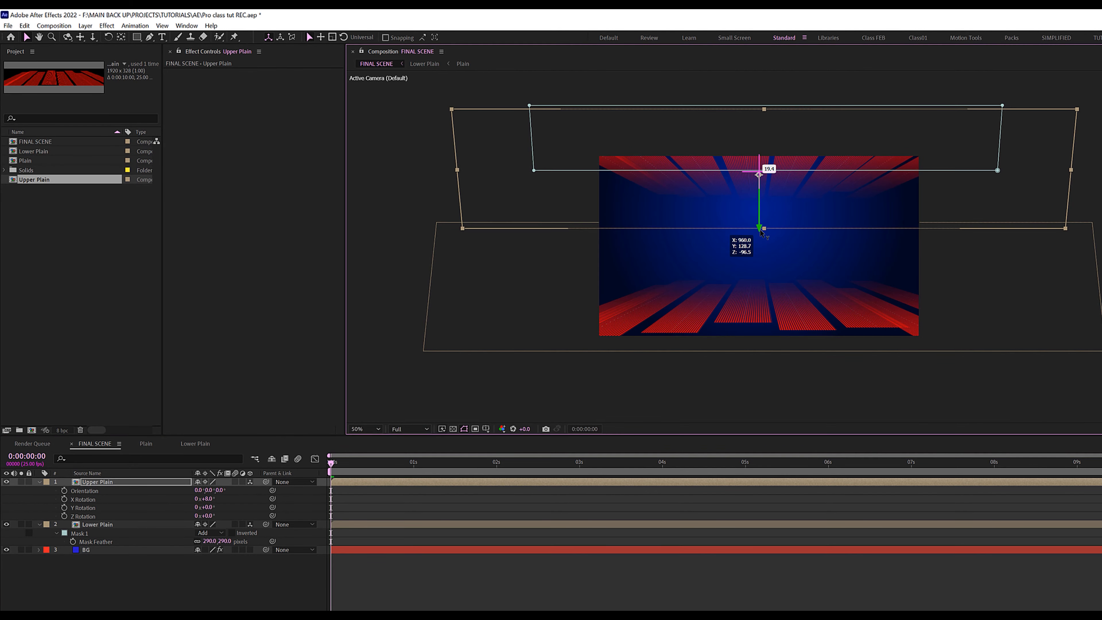
left_click(641, 362)
left_click(364, 429)
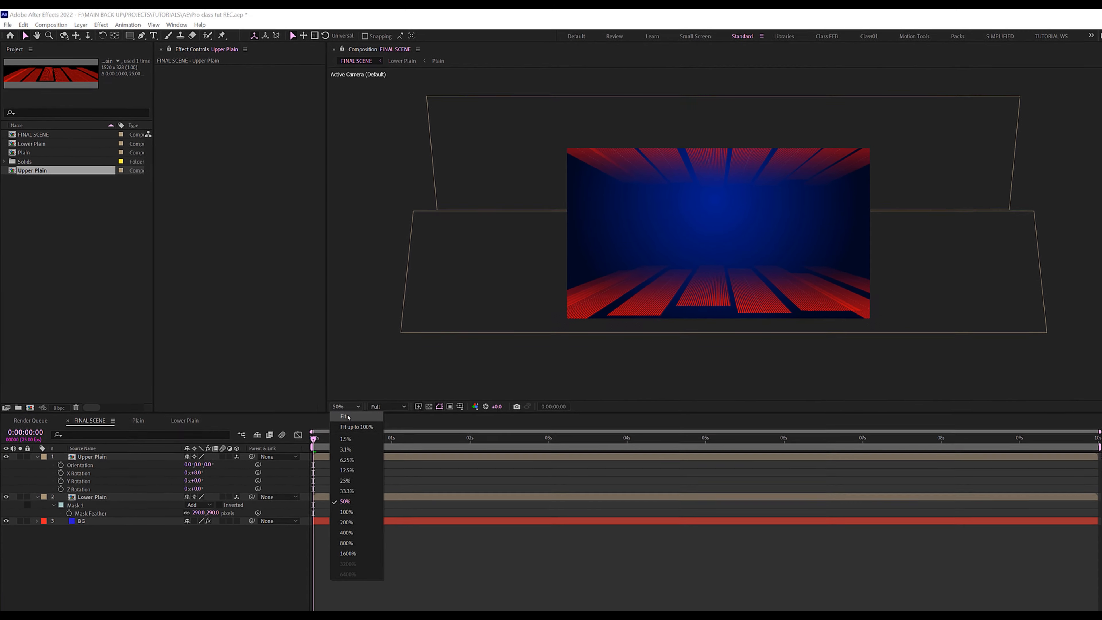
left_click(360, 458)
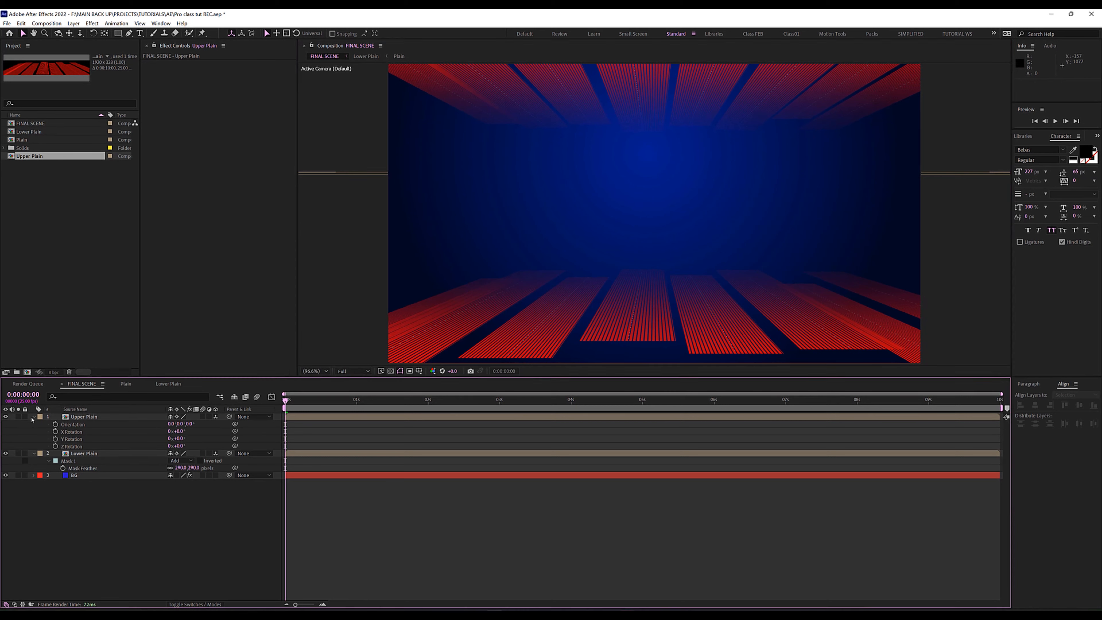
left_click(34, 420)
left_click(34, 424)
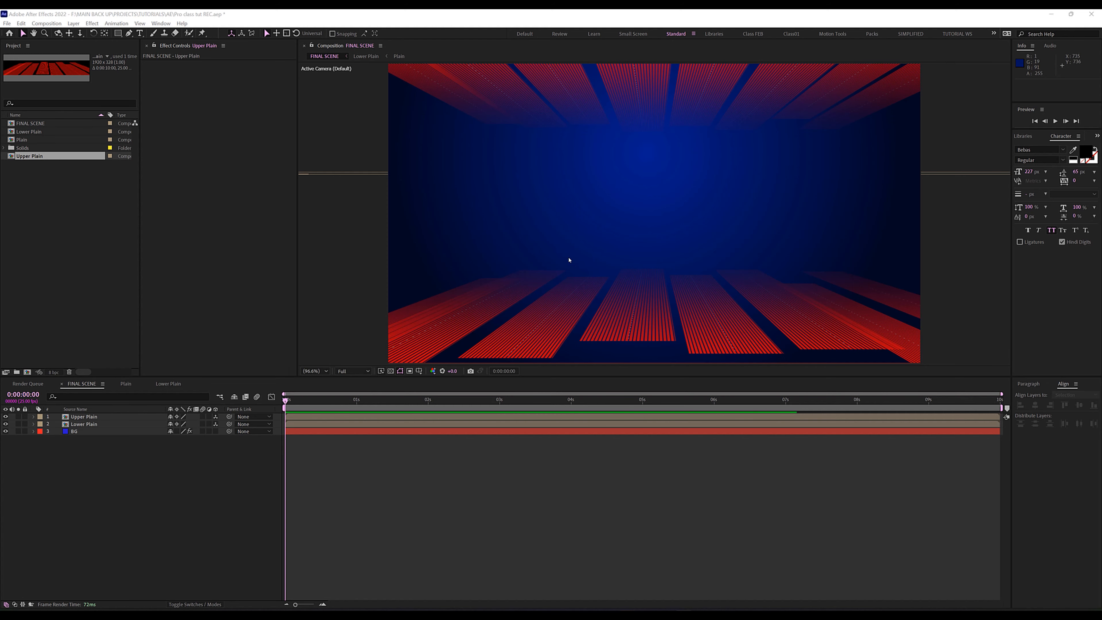
- Create a black 1920 x 1080 px solid named Dark fadeBG in FINAL SCENE
right_click(91, 475)
mouse_move(190, 480)
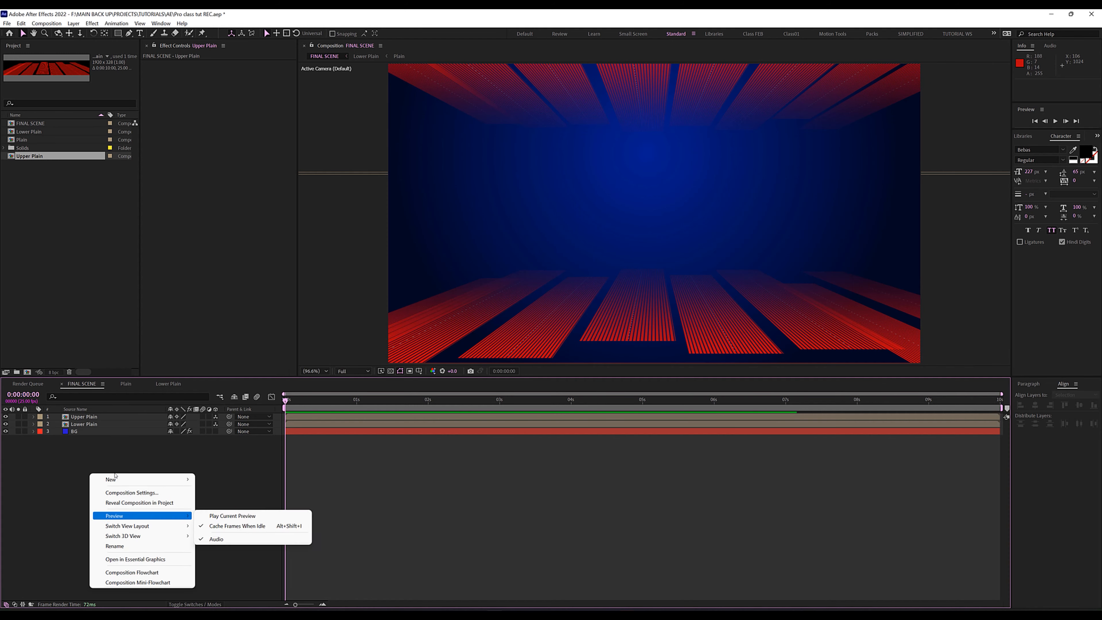
left_click(217, 502)
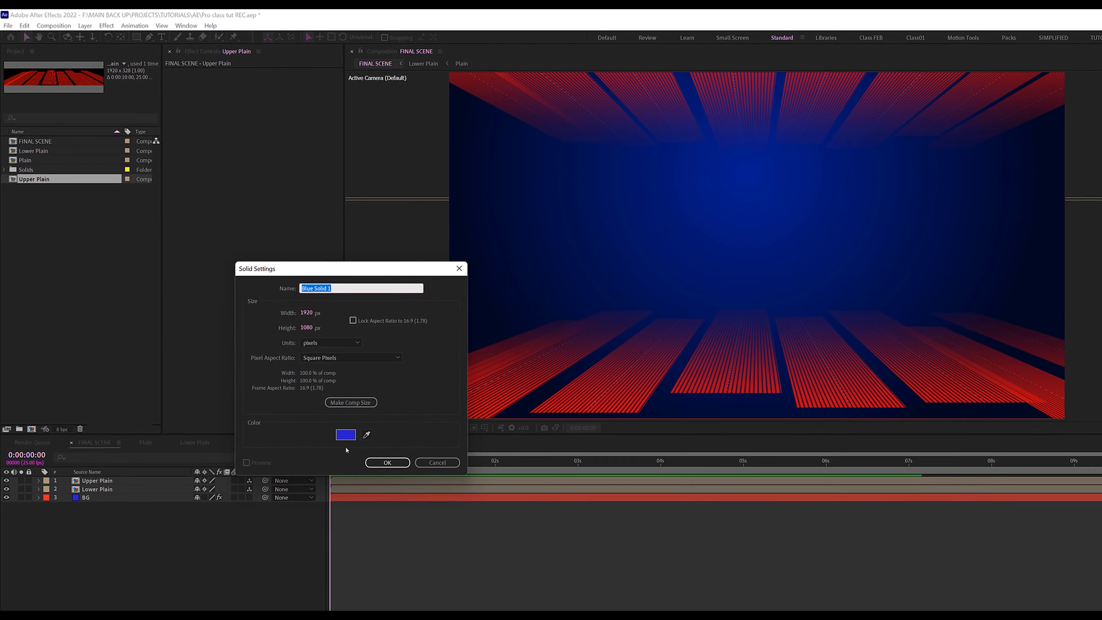
left_click(297, 374)
left_click_drag(266, 405, 259, 431)
left_click(479, 306)
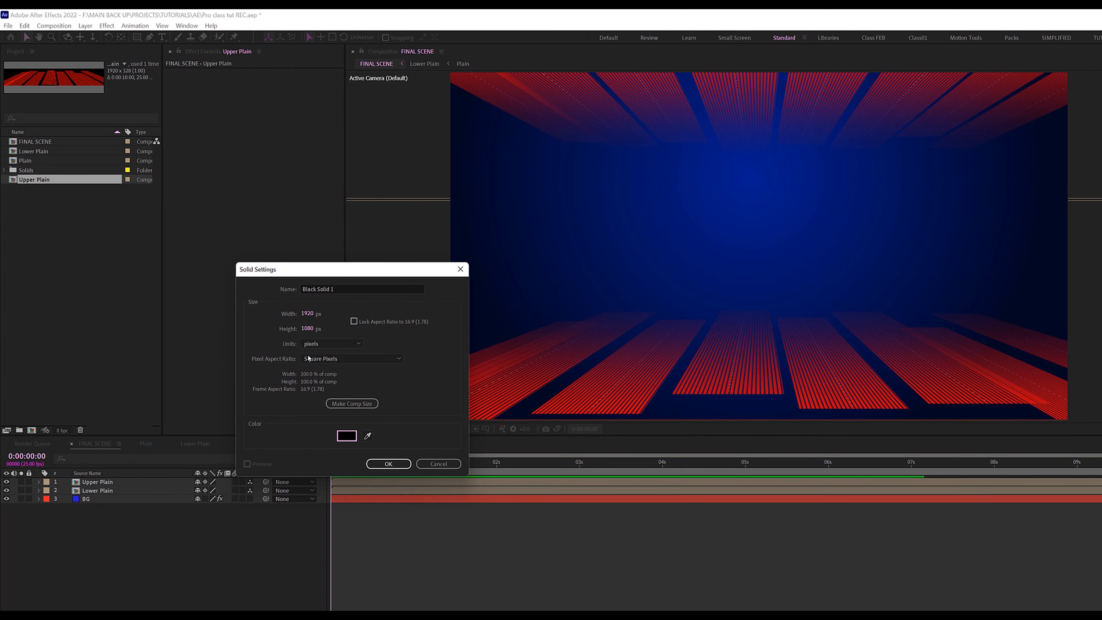
left_click(338, 287)
key("ctrl+a")
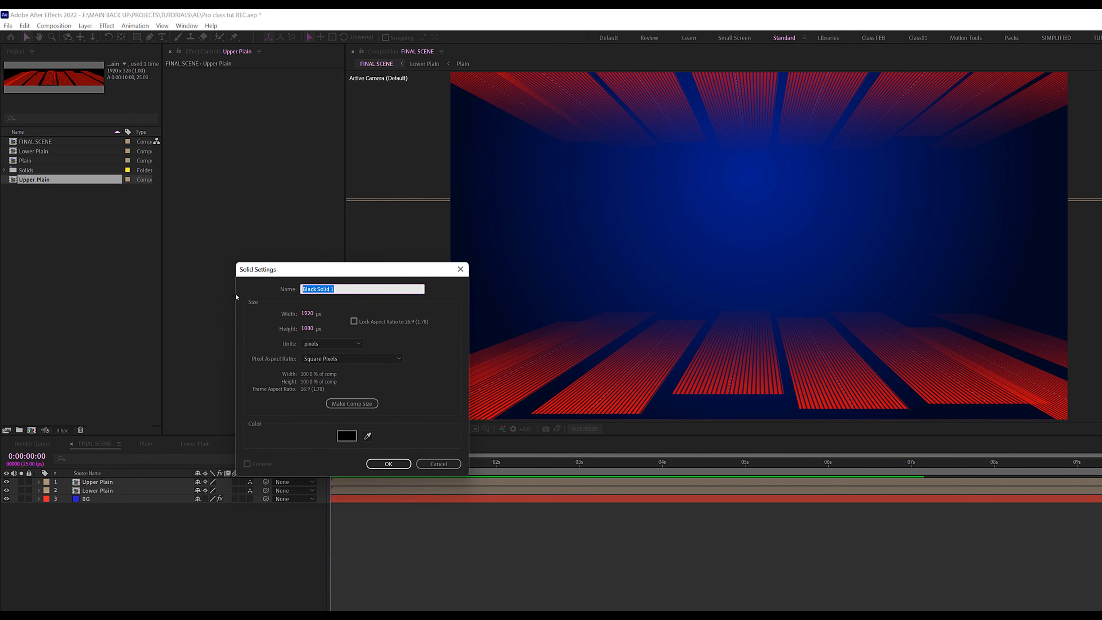
type("Dark fade")
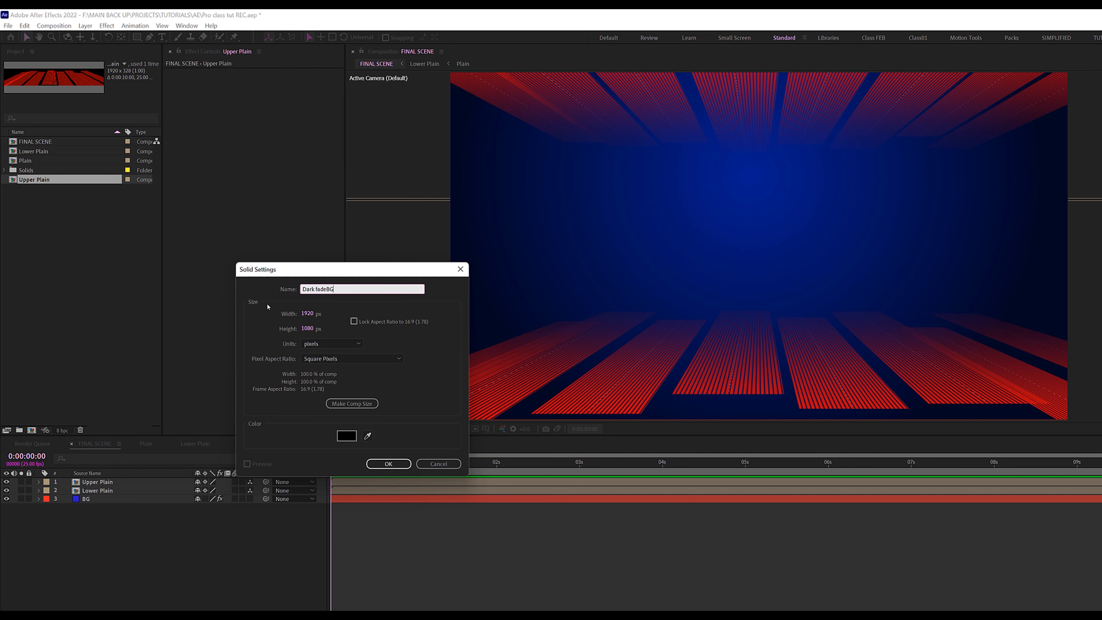
type("BG")
left_click(383, 465)
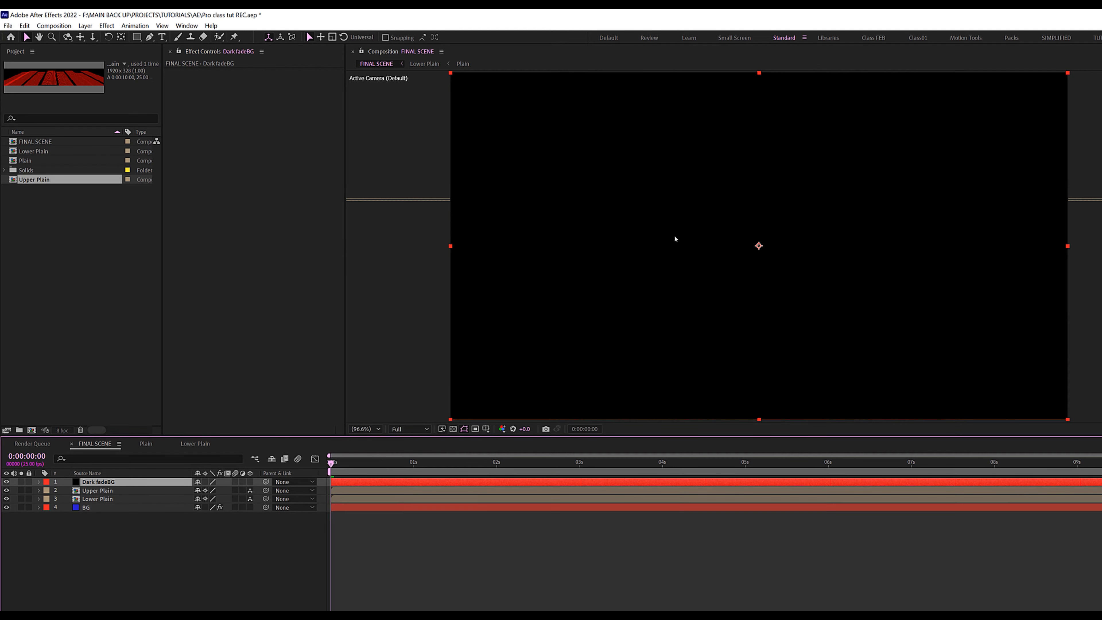
- Squash the Dark fadeBG solid vertically to about half the frame height and lower it over the floor's far edge
left_click_drag(759, 75, 760, 174)
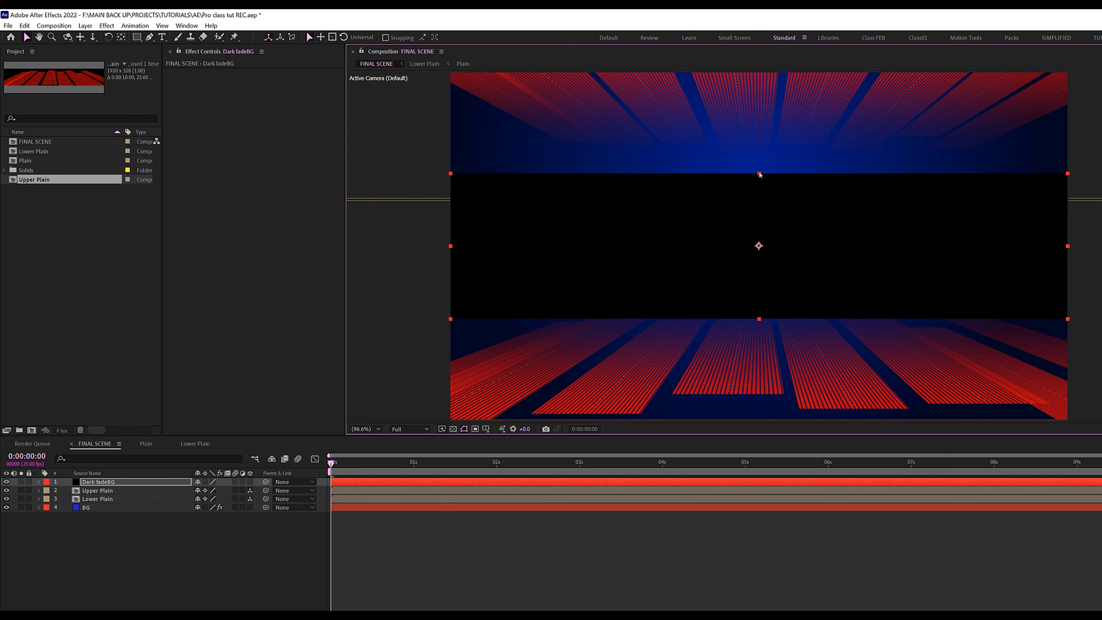
left_click_drag(800, 219, 807, 277)
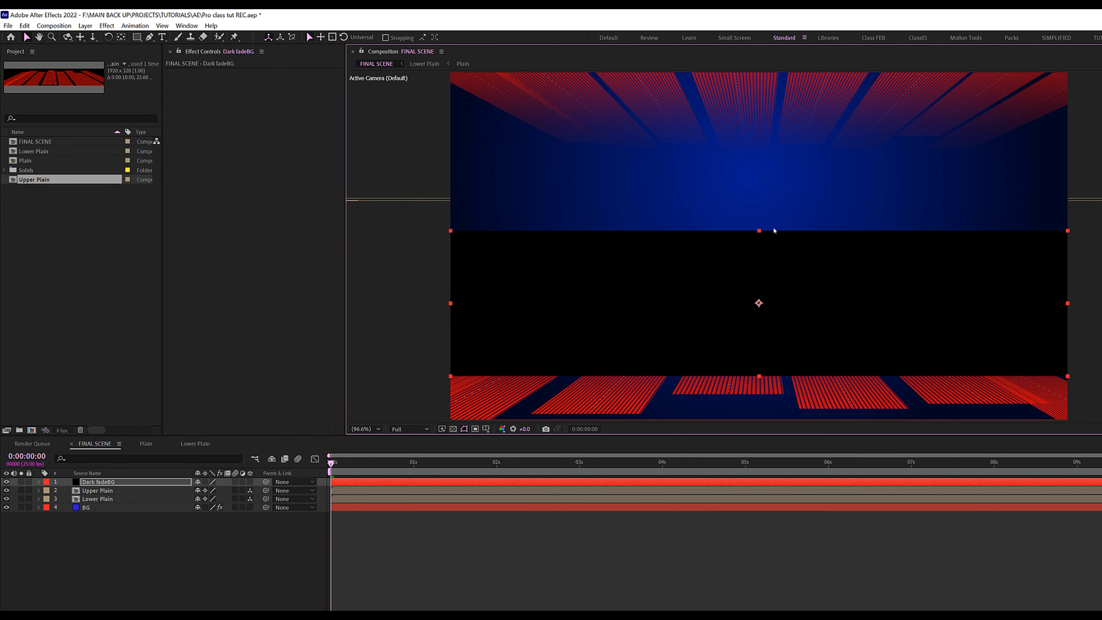
left_click_drag(760, 232, 761, 215)
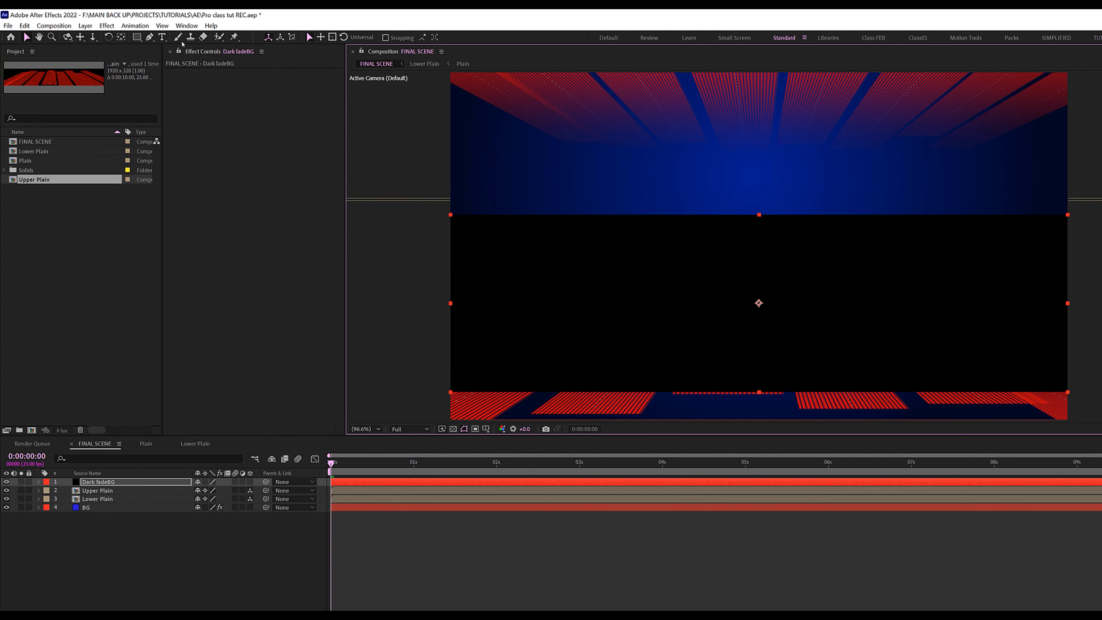
- Mask Dark fadeBG with a wide rectangle across its middle, extending past both frame sides, and raise the mask's lower edge slightly
left_click(138, 38)
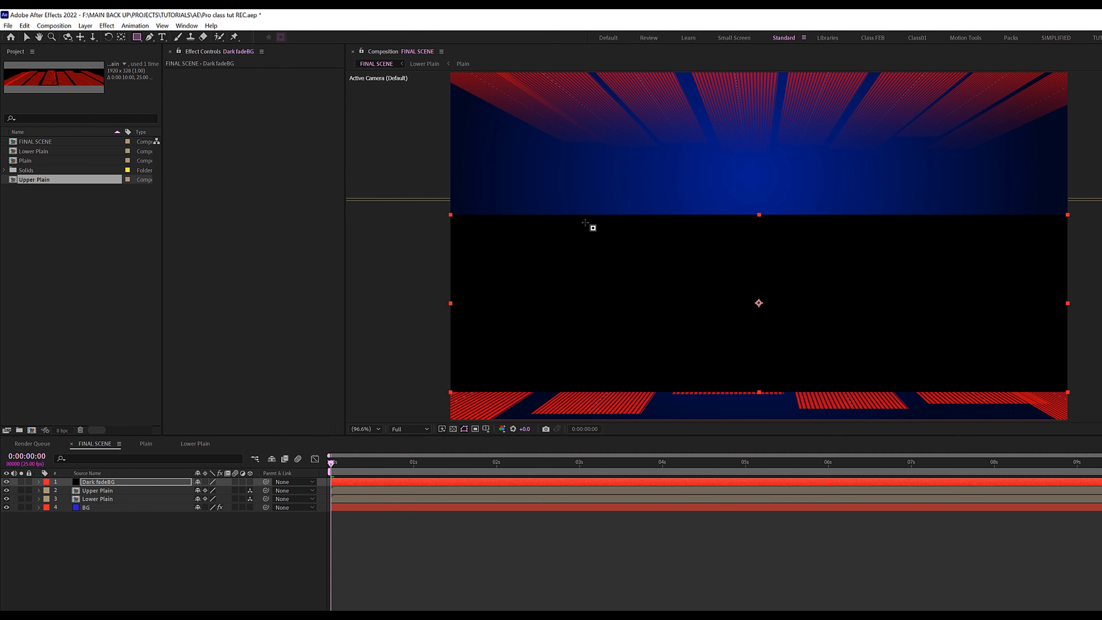
key("comma")
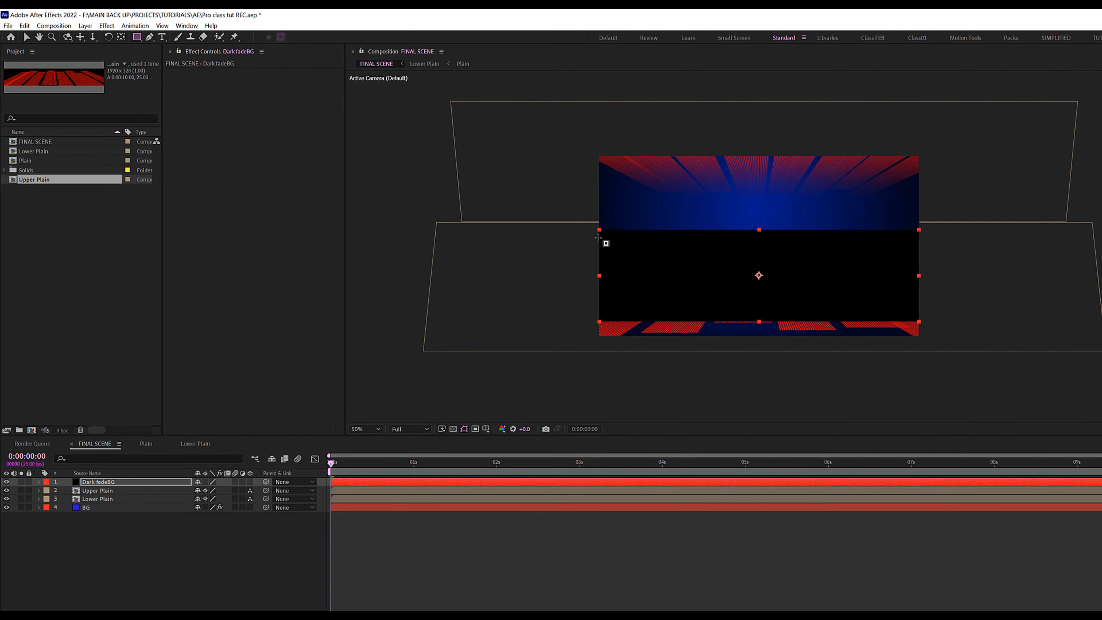
mouse_move(583, 239)
left_mouse_down()
mouse_move(826, 289)
mouse_move(957, 299)
mouse_move(957, 310)
mouse_move(959, 301)
left_mouse_up()
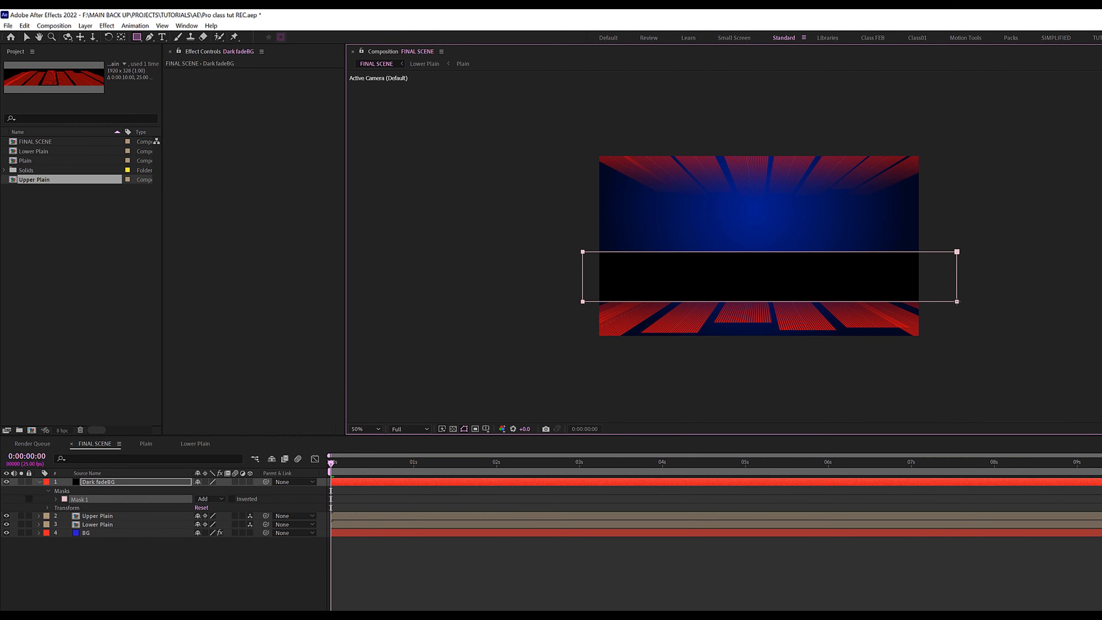
key("v")
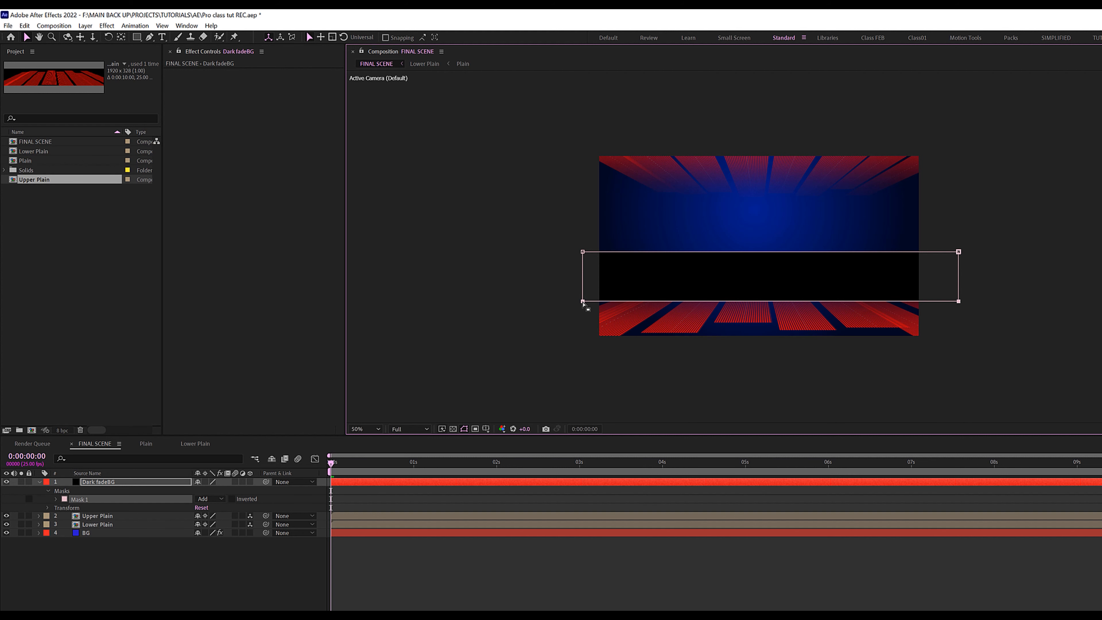
left_click_drag(582, 300, 583, 296)
- Feather the Dark fadeBG mask by 528 pixels and narrow its band by bringing the upper and lower edges closer together
left_click(118, 481)
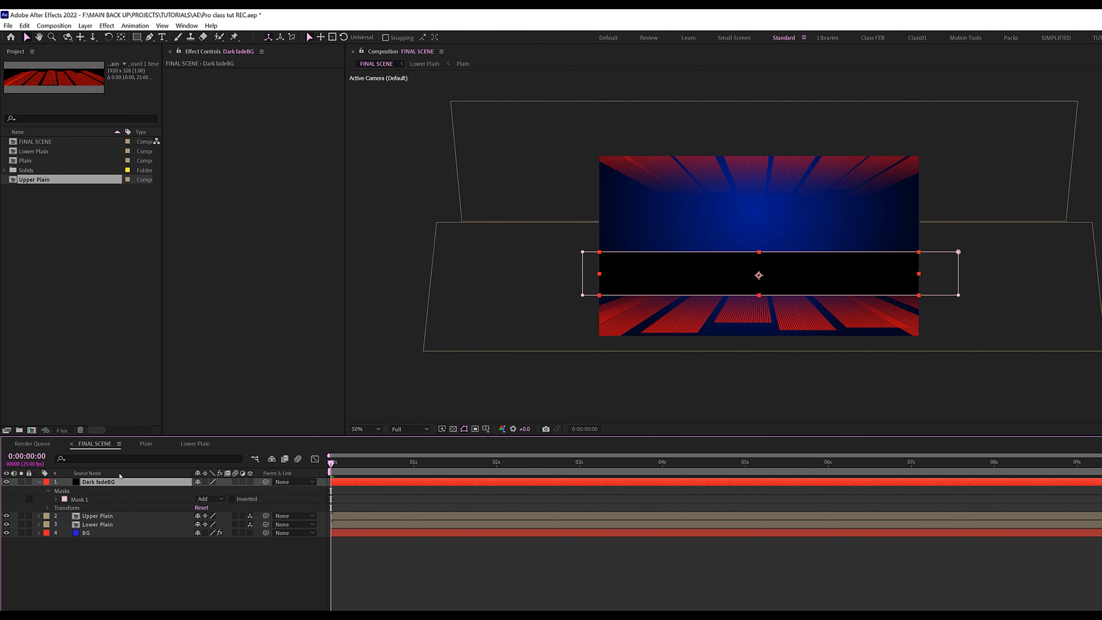
key("f")
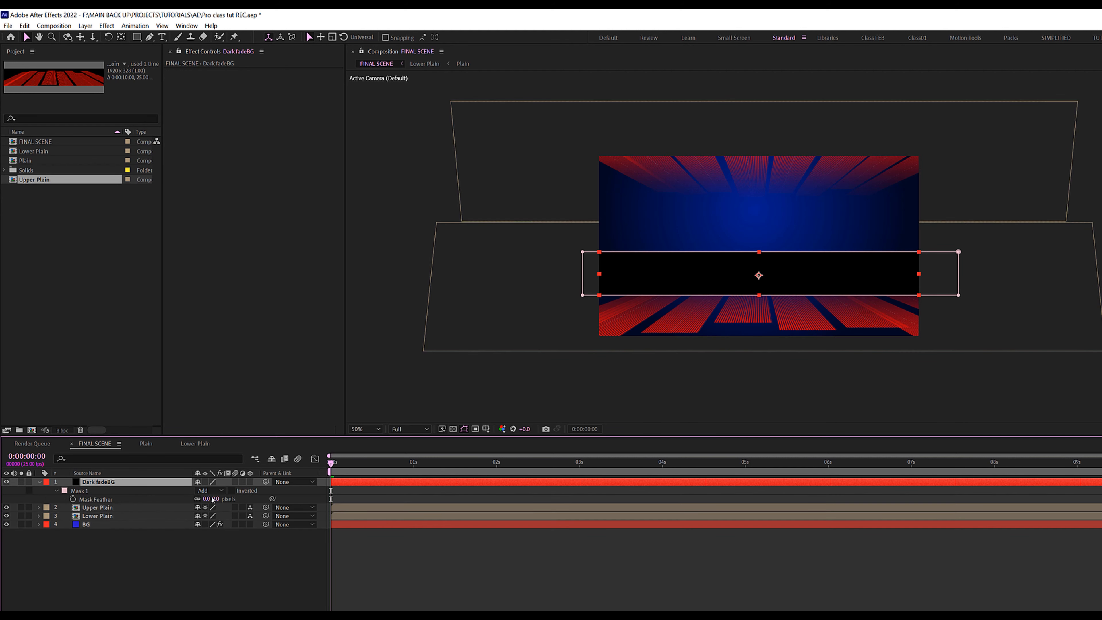
left_click_drag(218, 498, 452, 500)
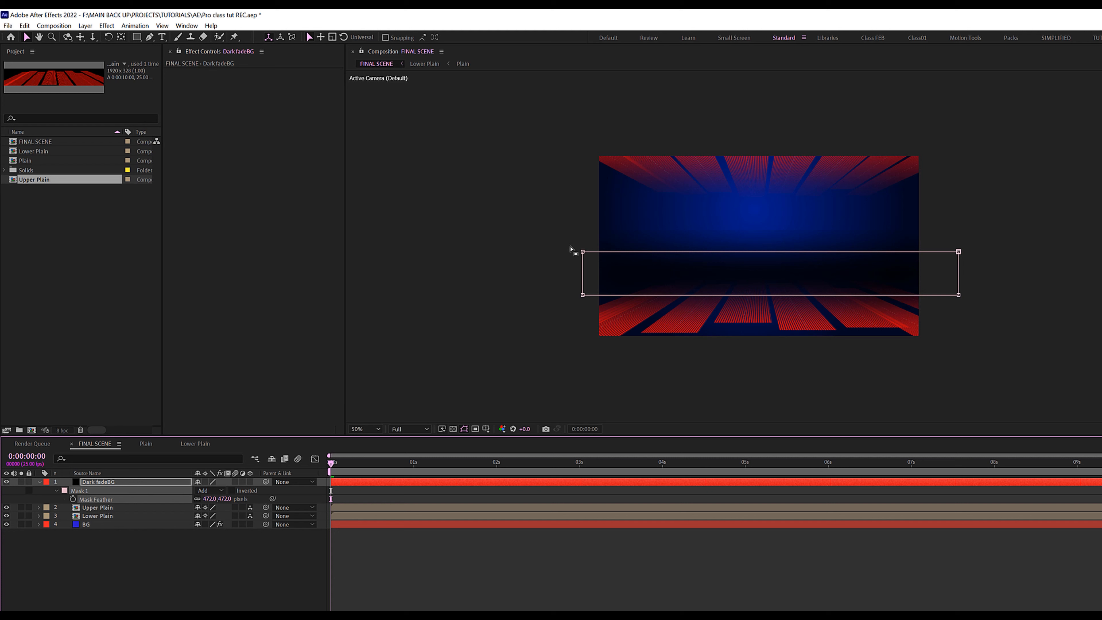
left_click_drag(571, 249, 976, 288)
left_click_drag(959, 252, 583, 288)
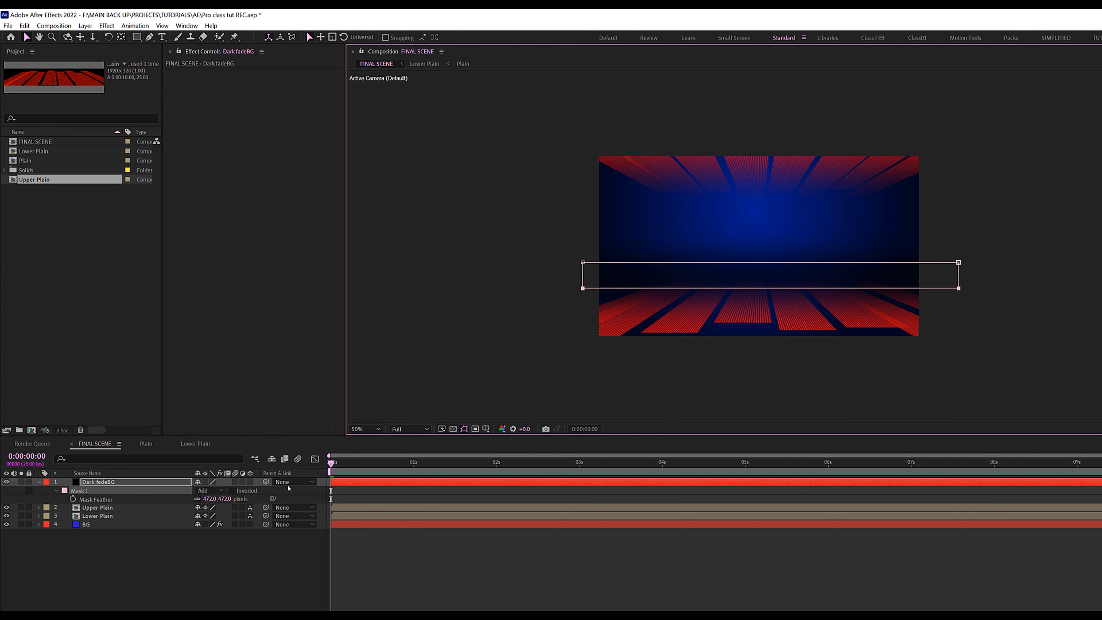
left_click_drag(210, 504, 234, 504)
left_click(366, 429)
left_click(373, 445)
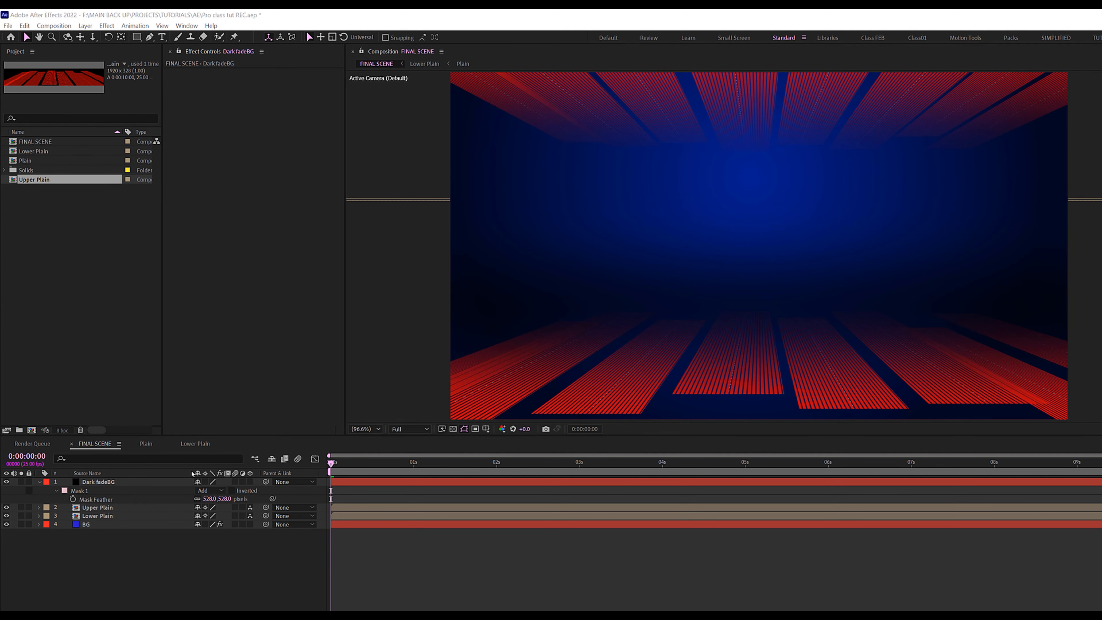
- Set the Dark fadeBG layer's opacity to 60% and collapse its properties
left_click(140, 485)
key("t")
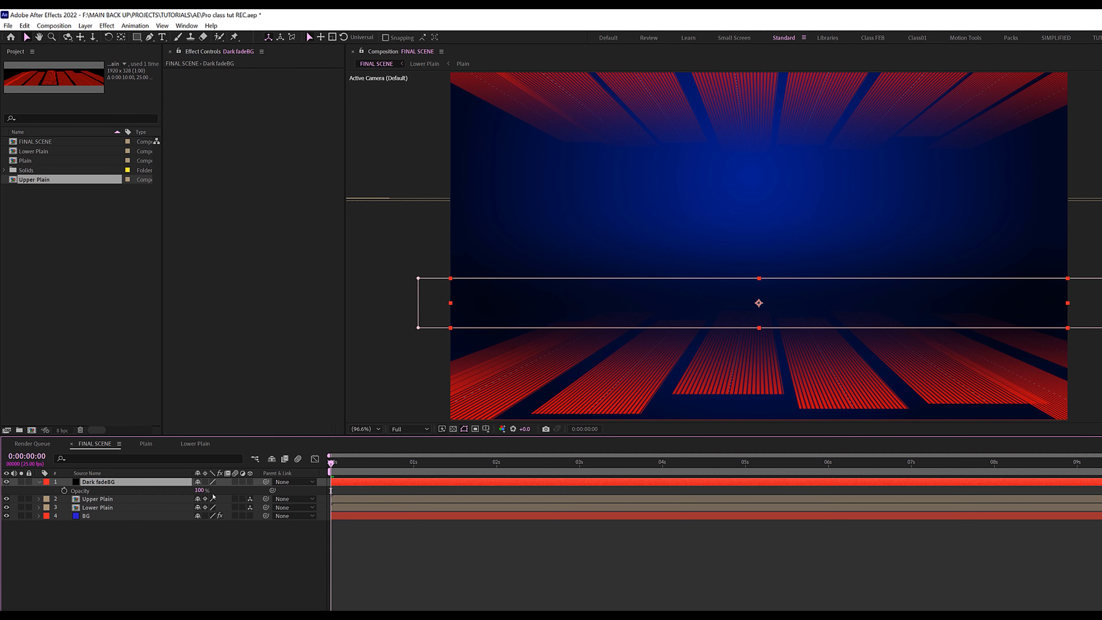
left_click(199, 490)
type("60")
left_click(677, 447)
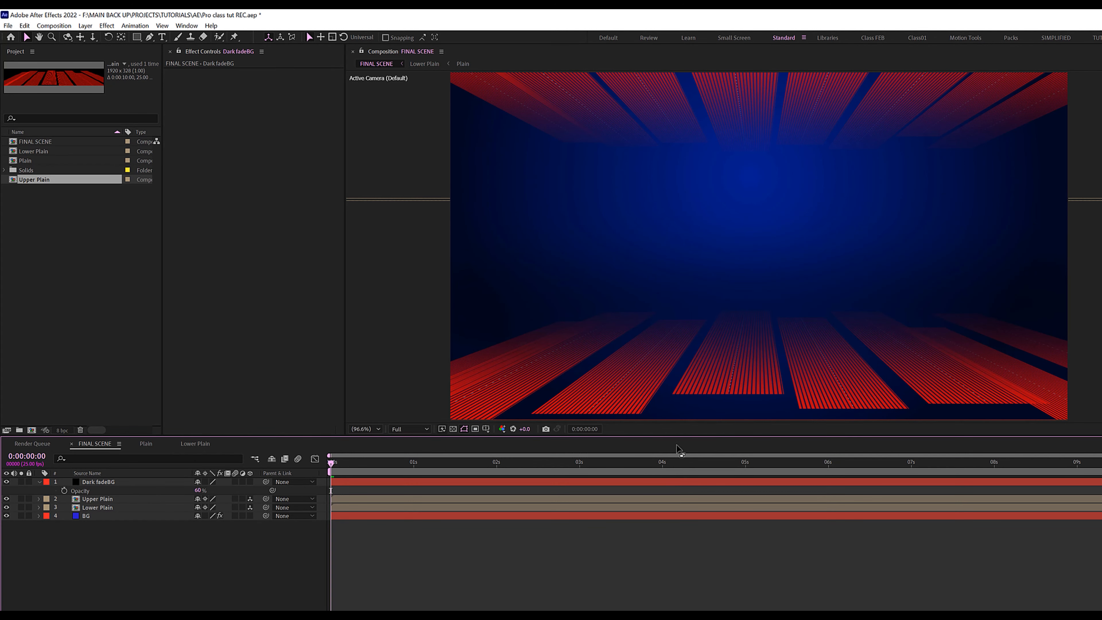
left_click(8, 481)
key("u")
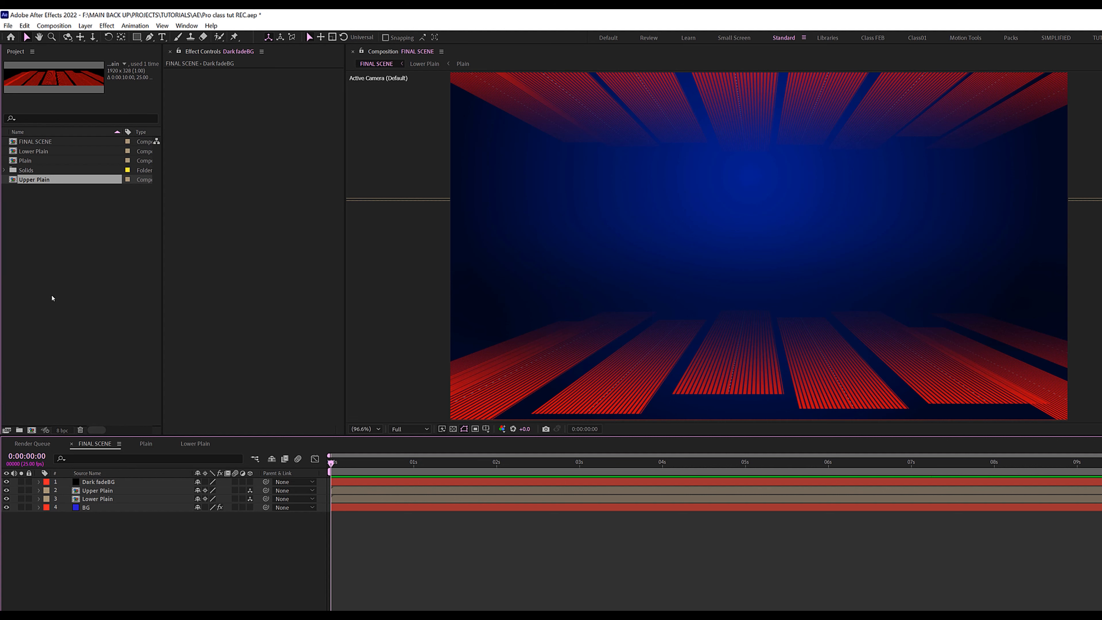
- Create a new composition named Text using the HDTV 1080 25 preset
left_click(50, 355)
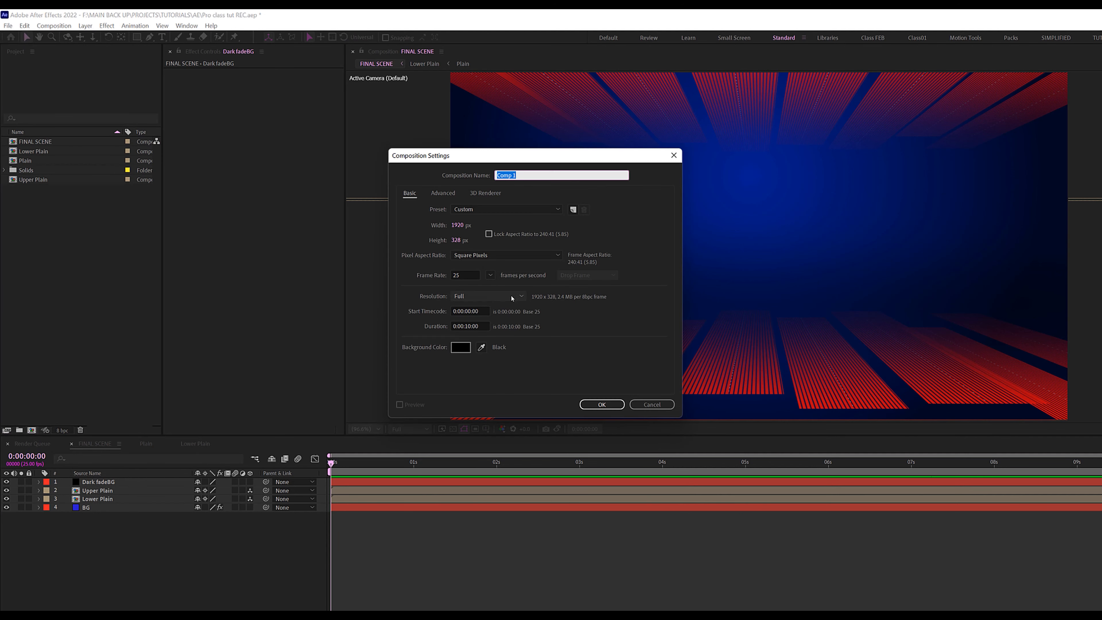
left_click(505, 209)
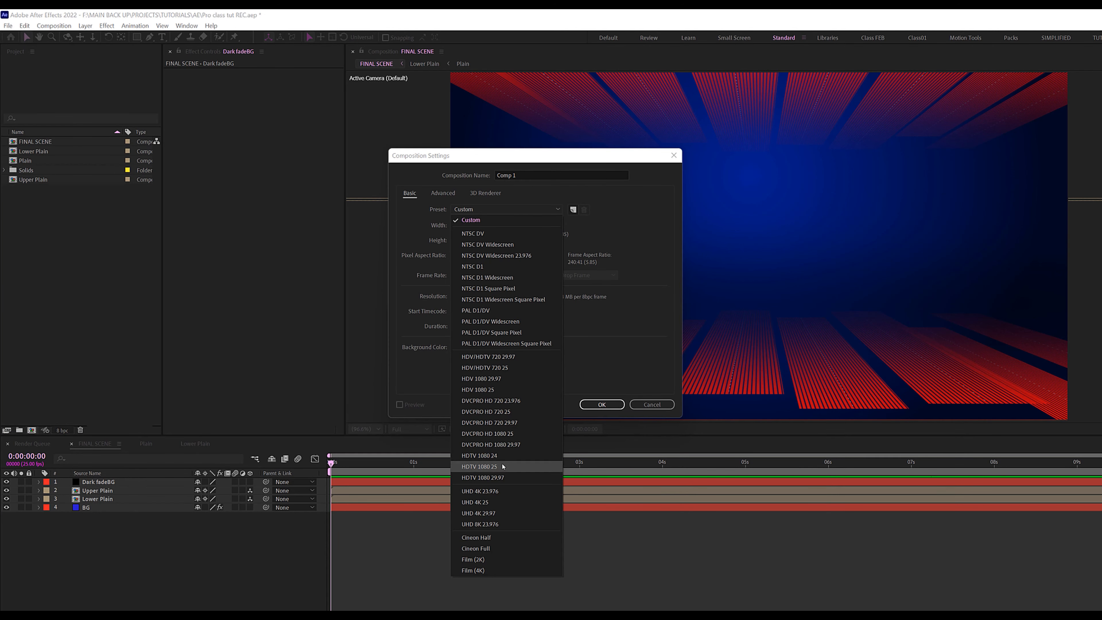
left_click(481, 466)
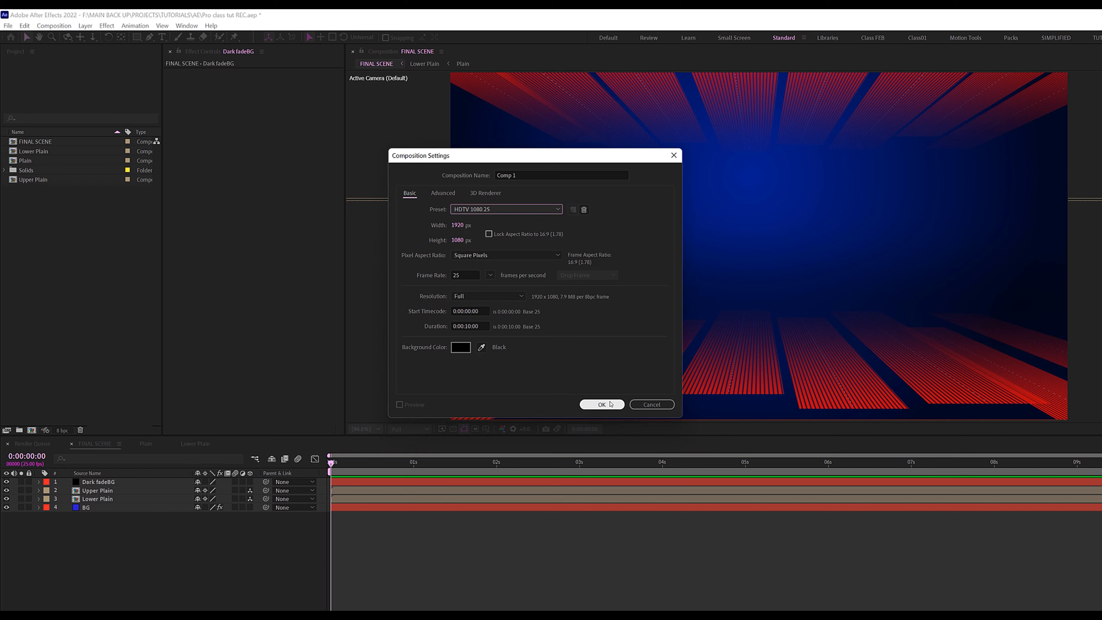
left_click(534, 175)
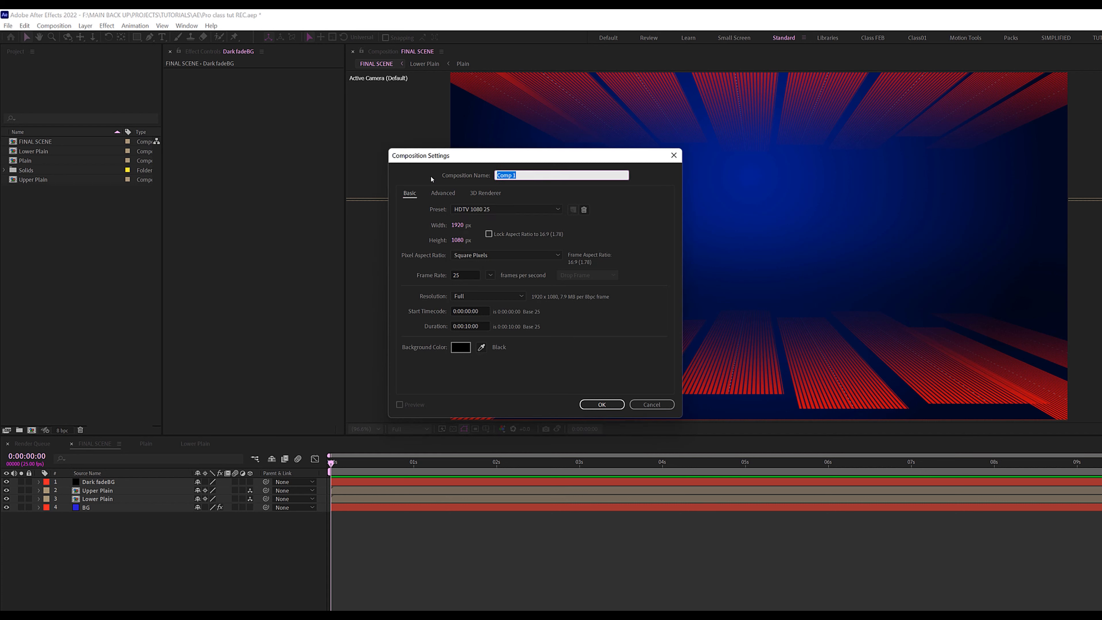
type("Text")
left_click(601, 404)
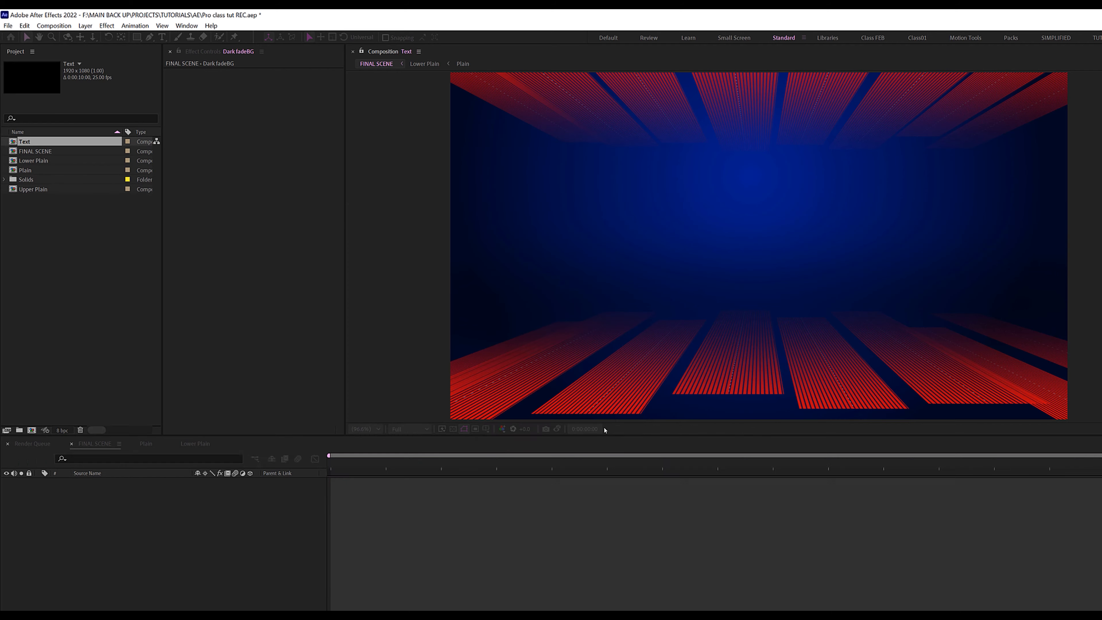
- Add a horizontal text layer reading "ARE YOU READY" to the Text composition
left_click(162, 38)
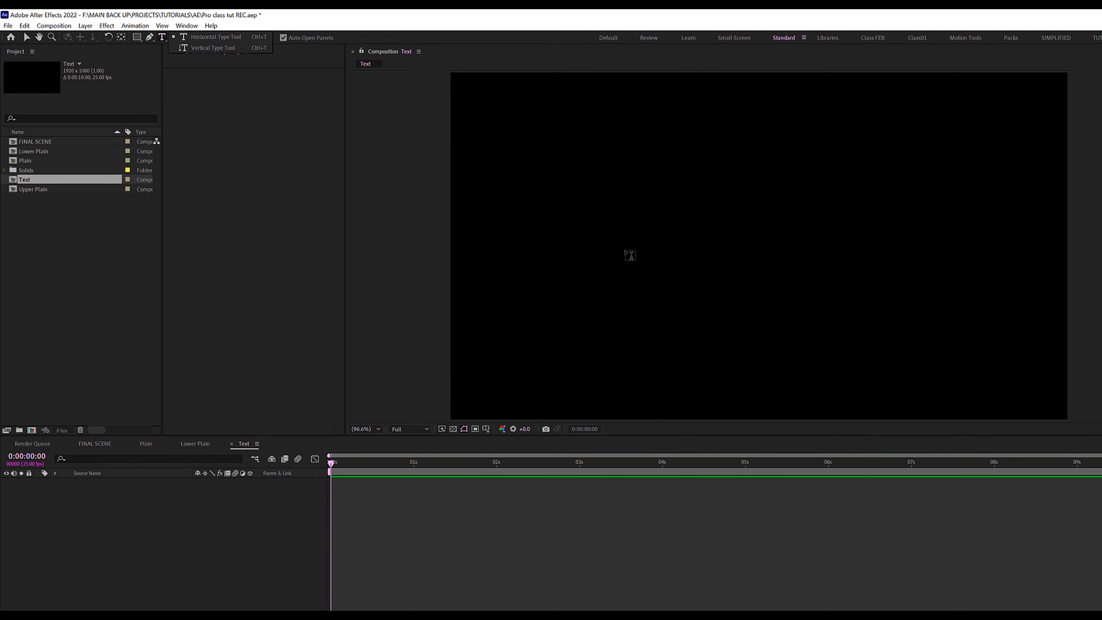
left_click(599, 237)
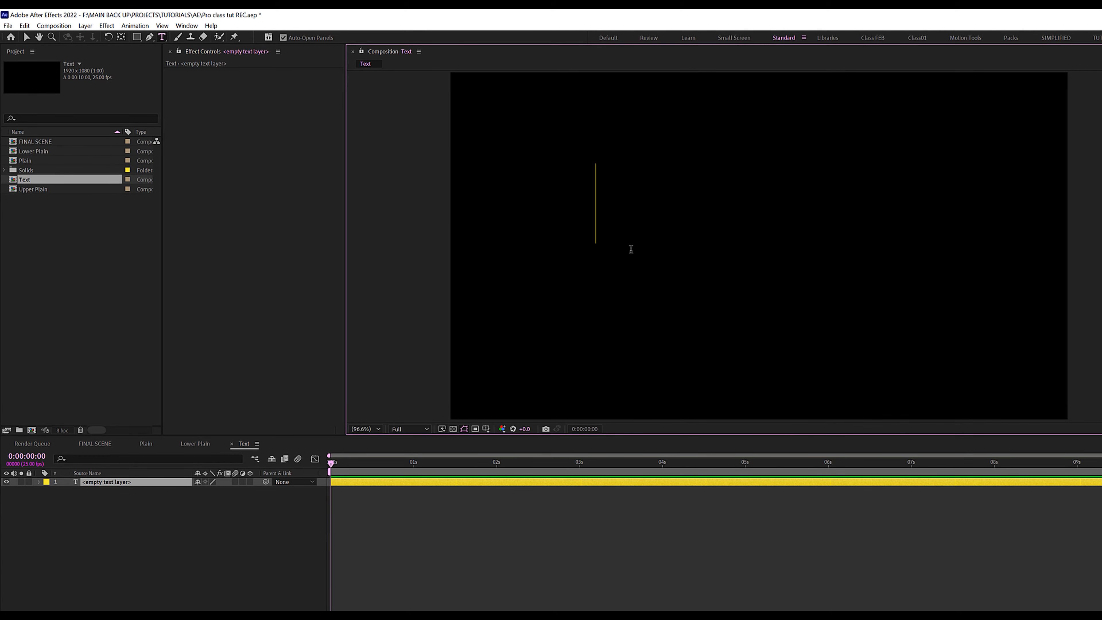
type("ARE YOU")
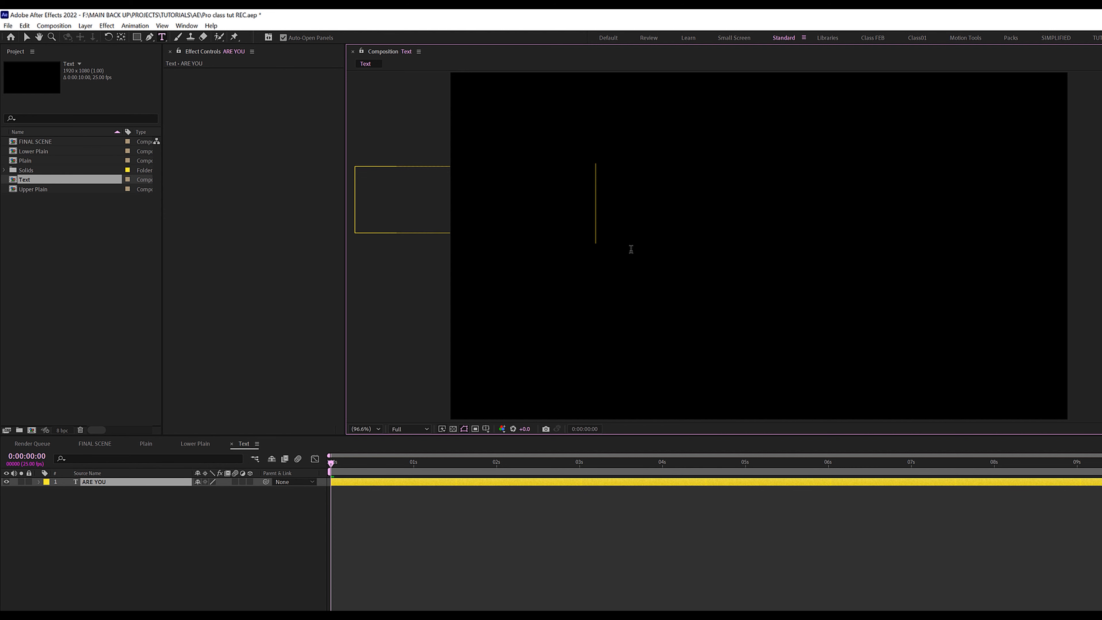
type(" READY")
left_click(27, 37)
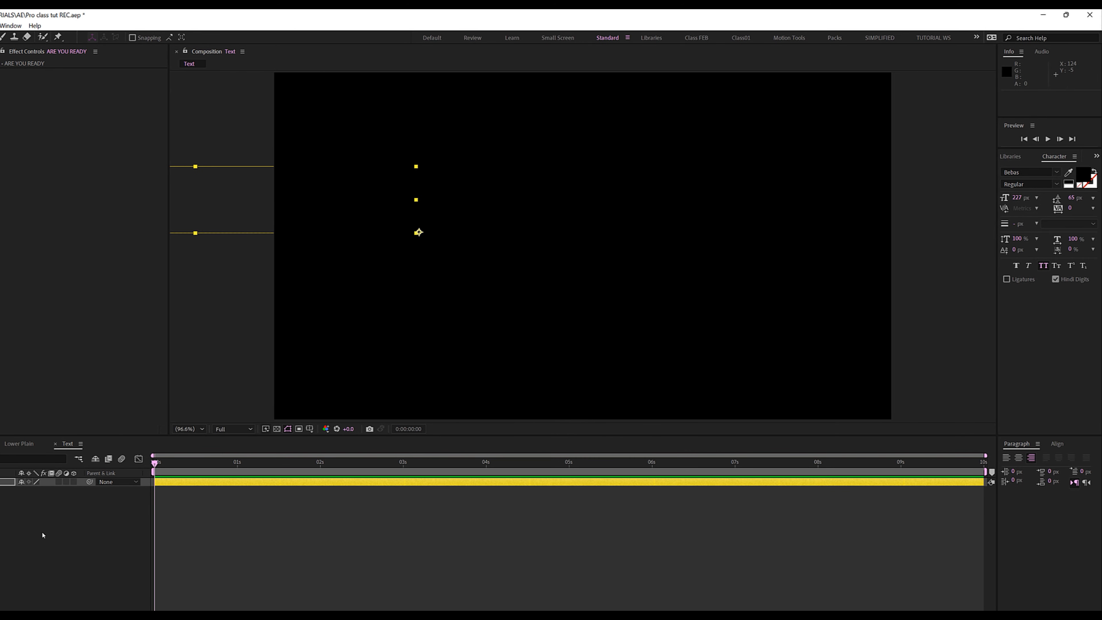
- Move the ARE YOU READY text fully into the frame and set its fill color to white, FFFFFF
left_click(7, 481)
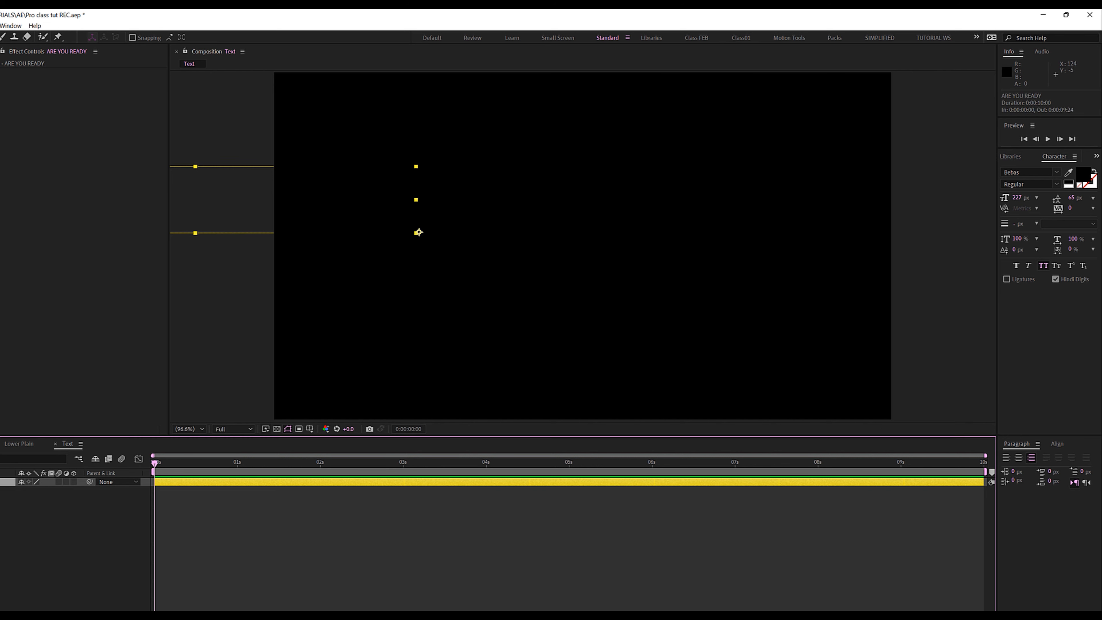
left_click_drag(346, 208, 657, 242)
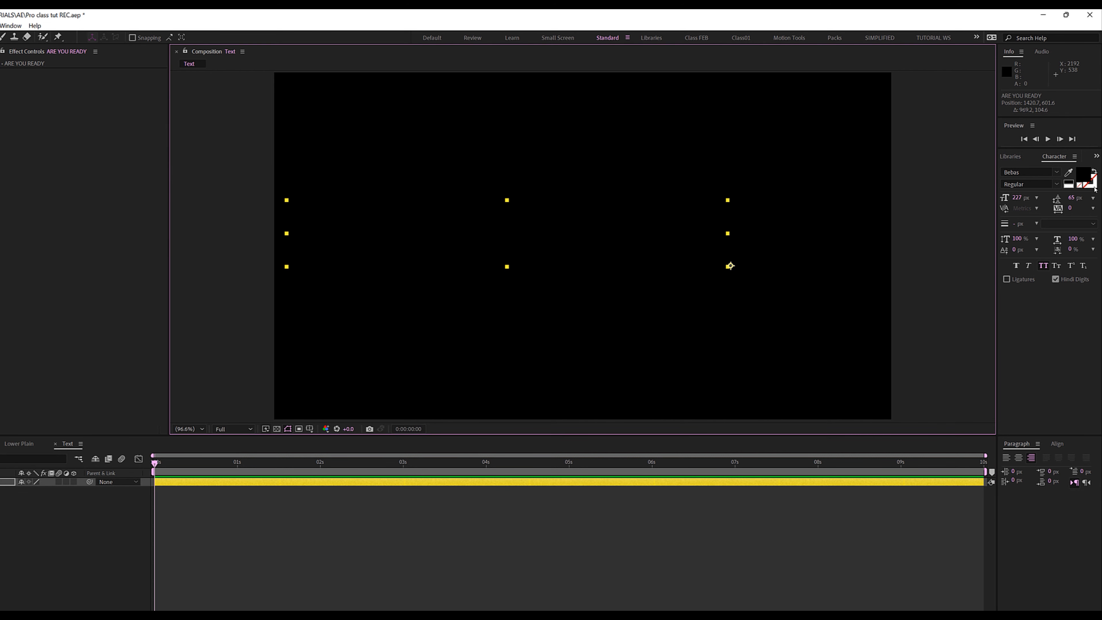
left_click(1087, 173)
left_click_drag(103, 317, 84, 305)
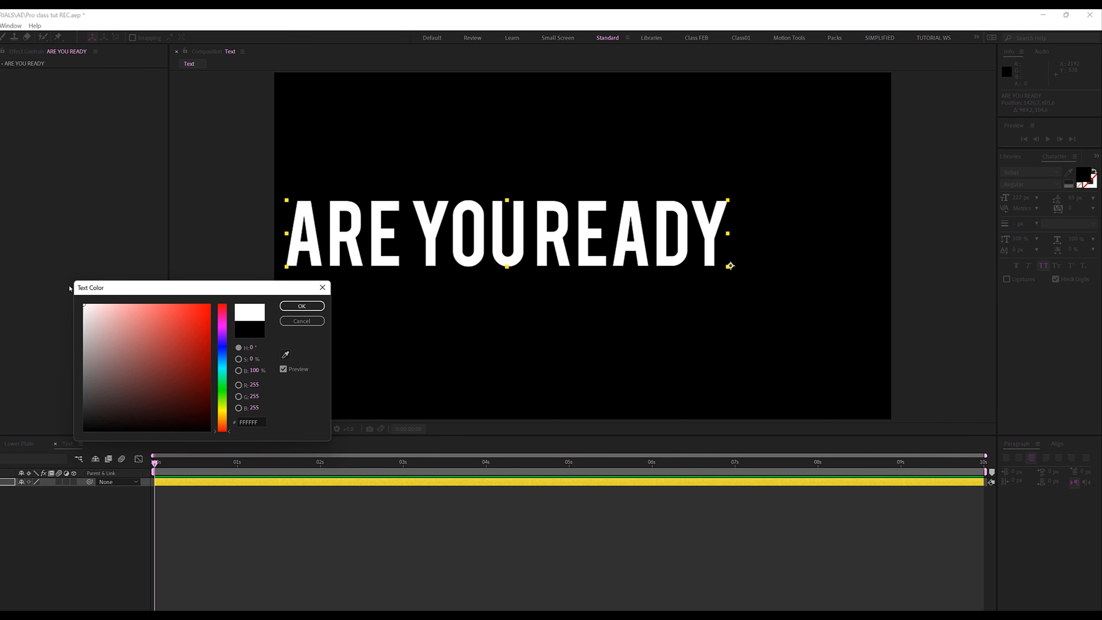
left_click(305, 307)
- Center the ARE YOU READY text horizontally and vertically in the composition
left_click_drag(477, 234, 524, 232)
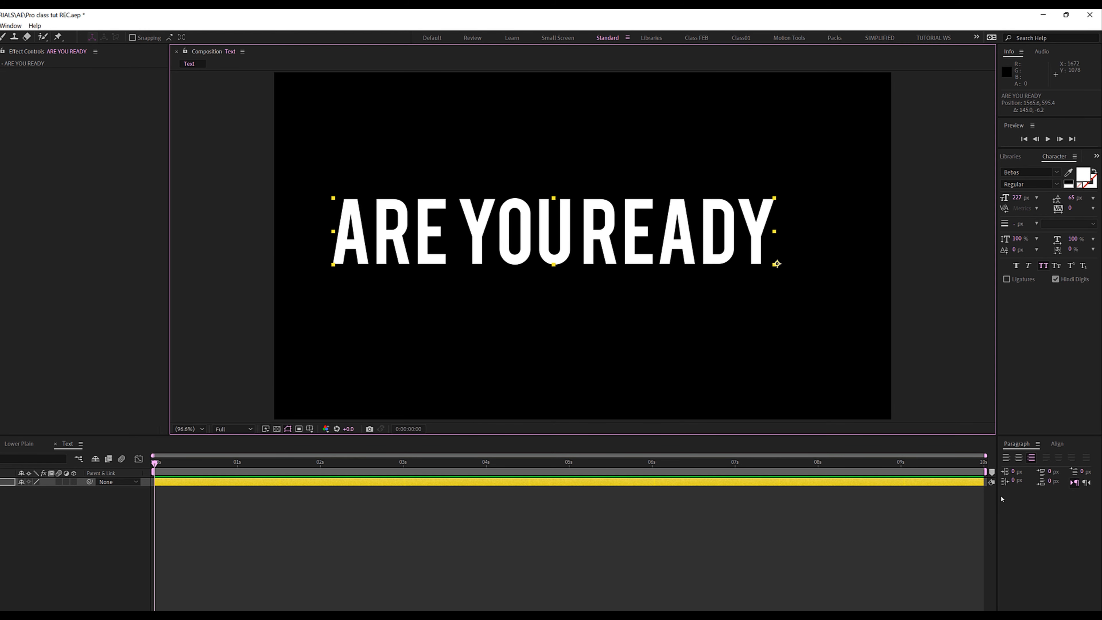
left_click(1064, 446)
left_click(1024, 468)
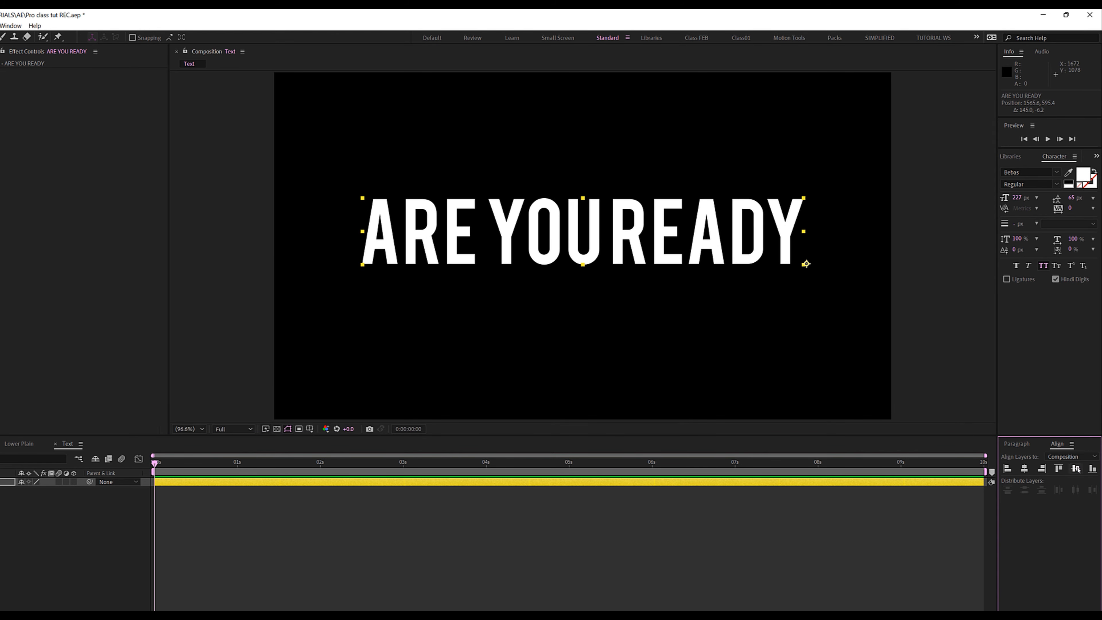
left_click(1077, 469)
- Change the text's font to BankGothic Bold and reduce its size to 103 px
left_click(1024, 173)
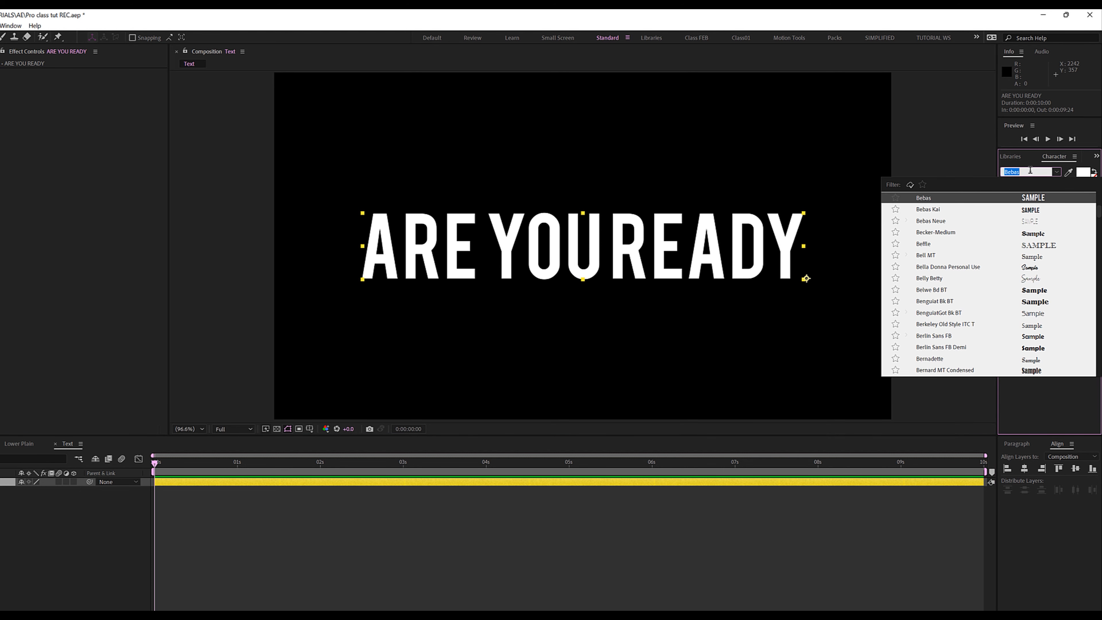
type("gothi")
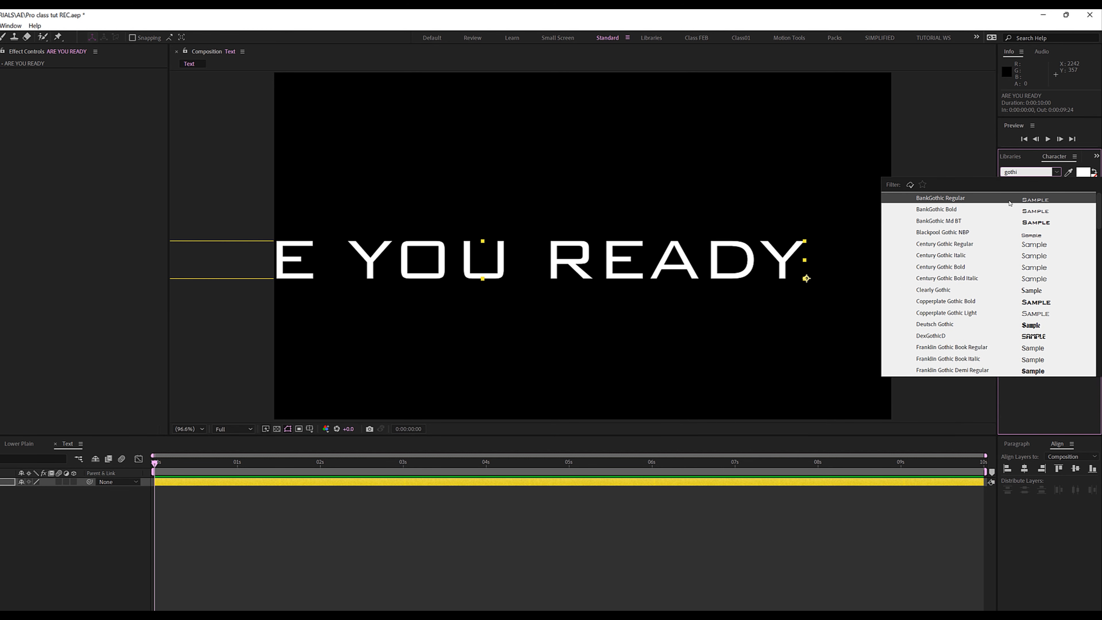
left_click(962, 198)
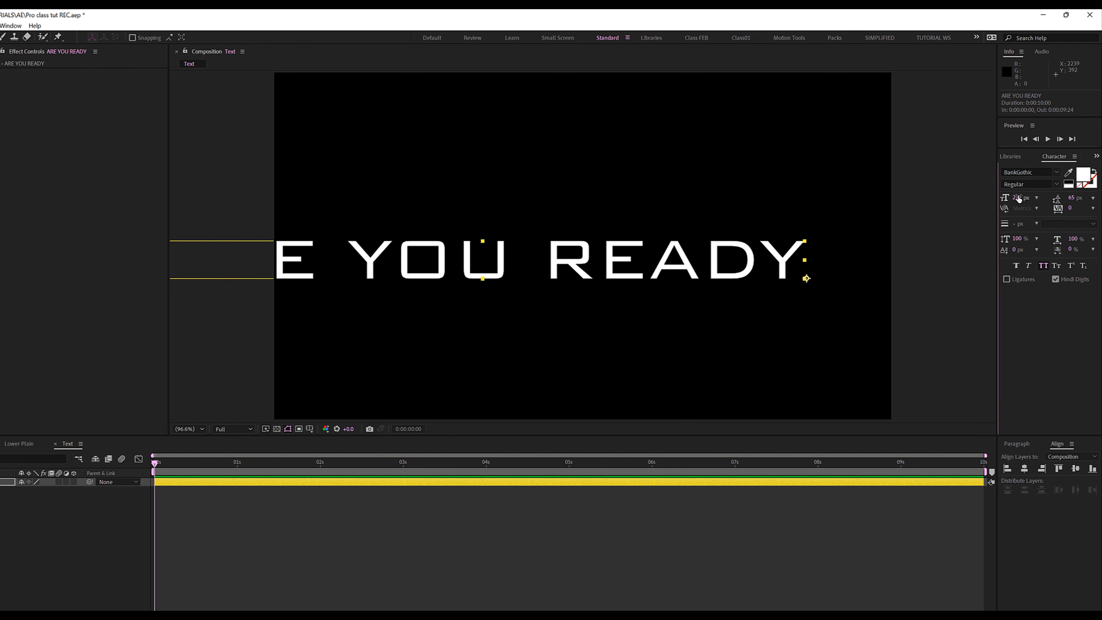
left_click_drag(1017, 198, 958, 200)
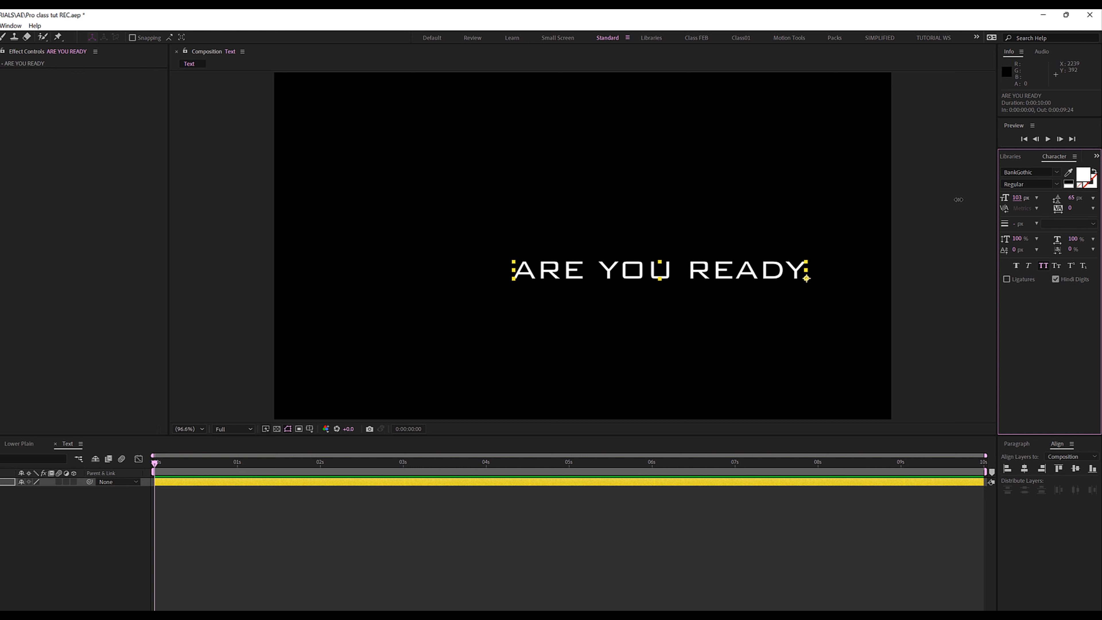
left_click(1056, 185)
left_click(1027, 205)
- Set the text's paragraph alignment to centered and align the layer to the composition's horizontal and vertical center
key("ctrl+Home")
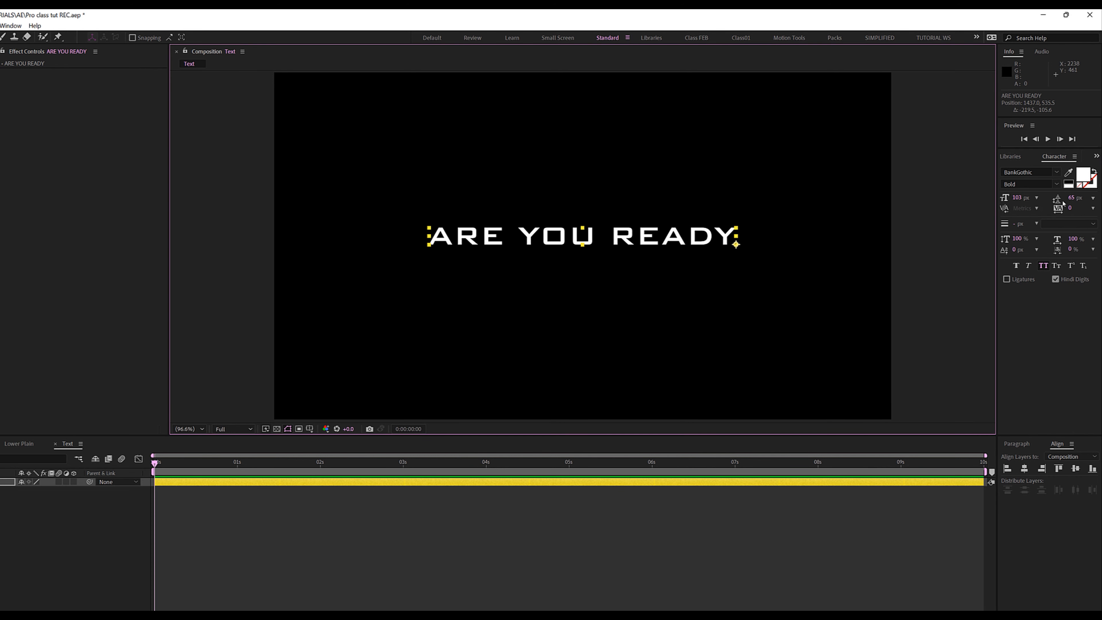
left_click(1025, 445)
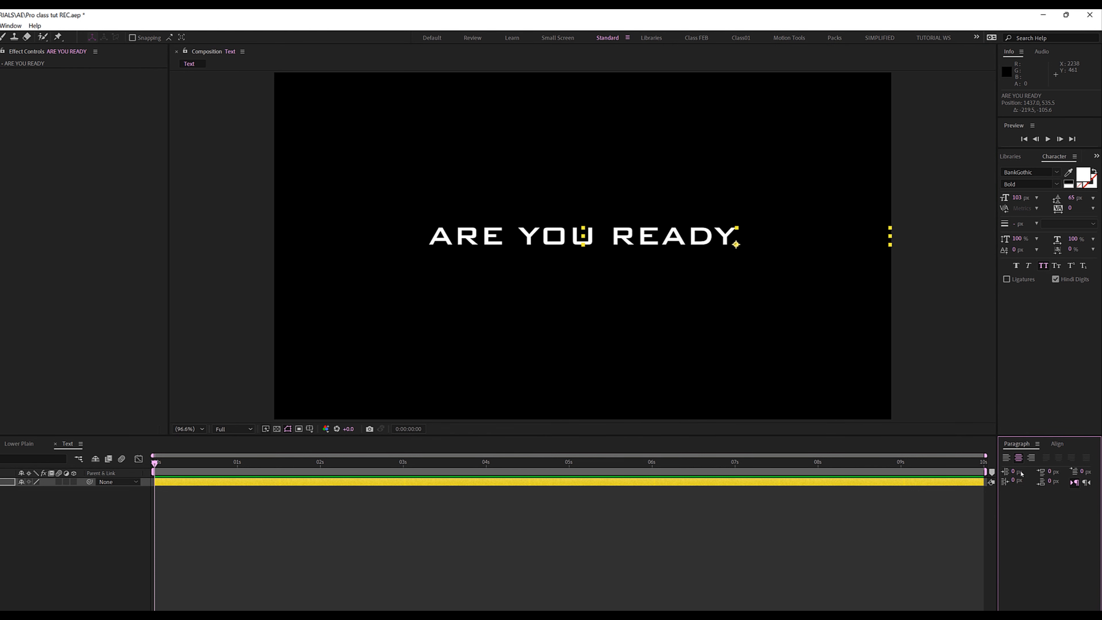
left_click(1058, 443)
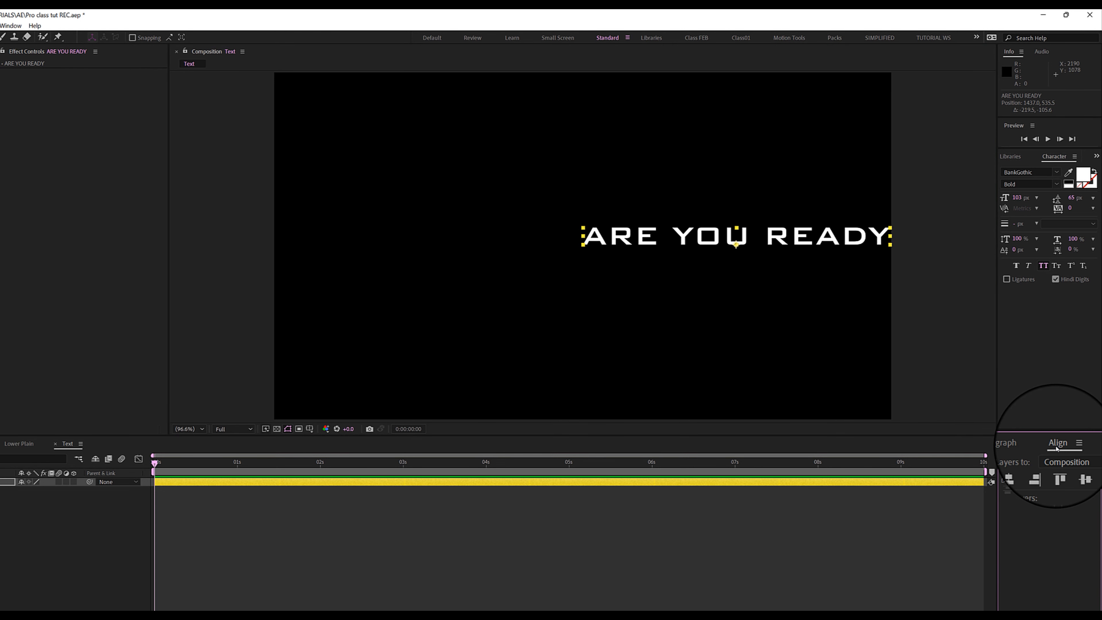
left_click(1076, 468)
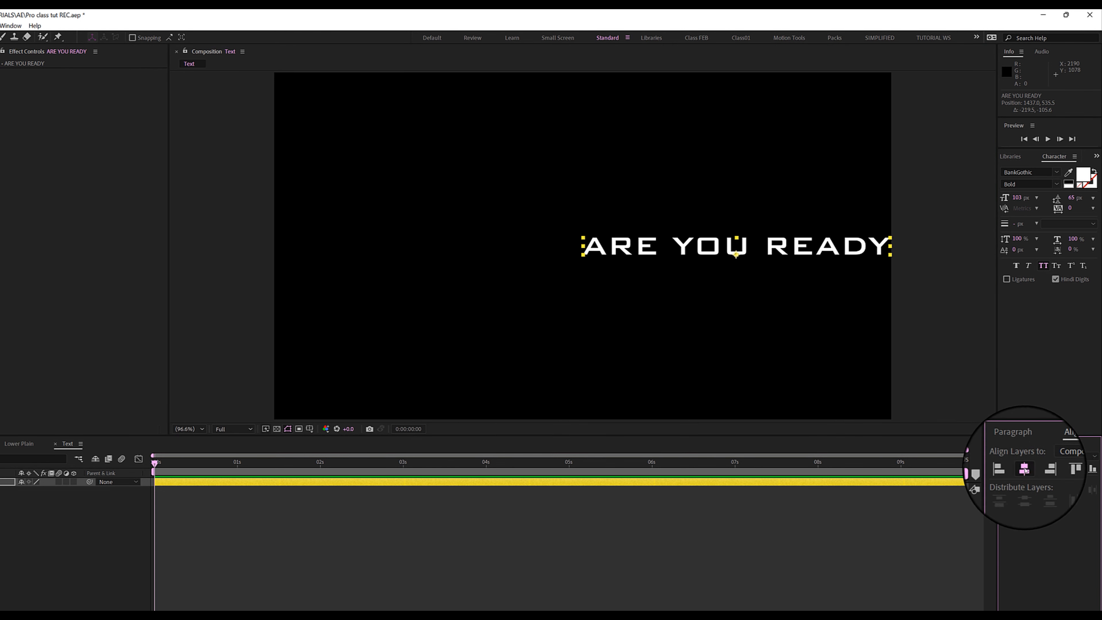
left_click(1024, 468)
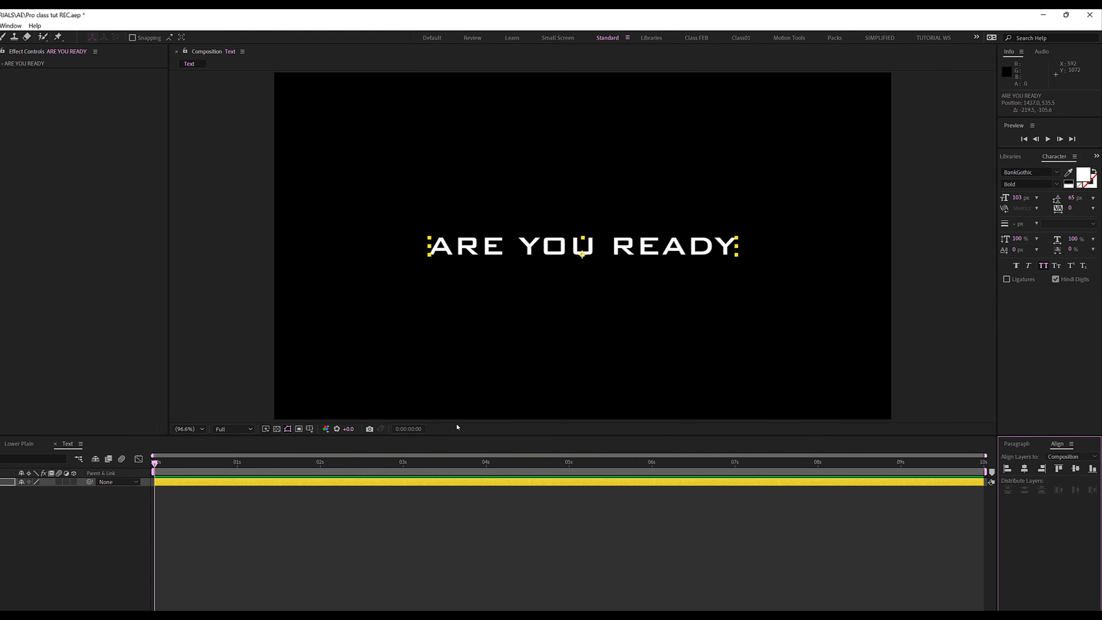
- Set the text's font size to 102 px and align it to the horizontal center of the composition
left_click(1015, 199)
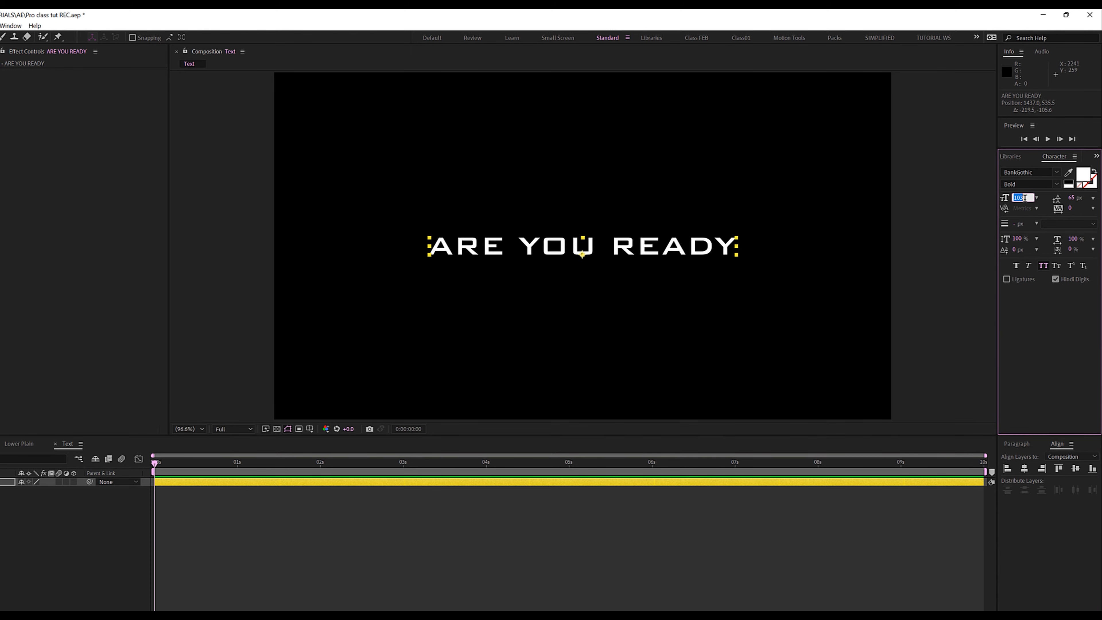
type("102")
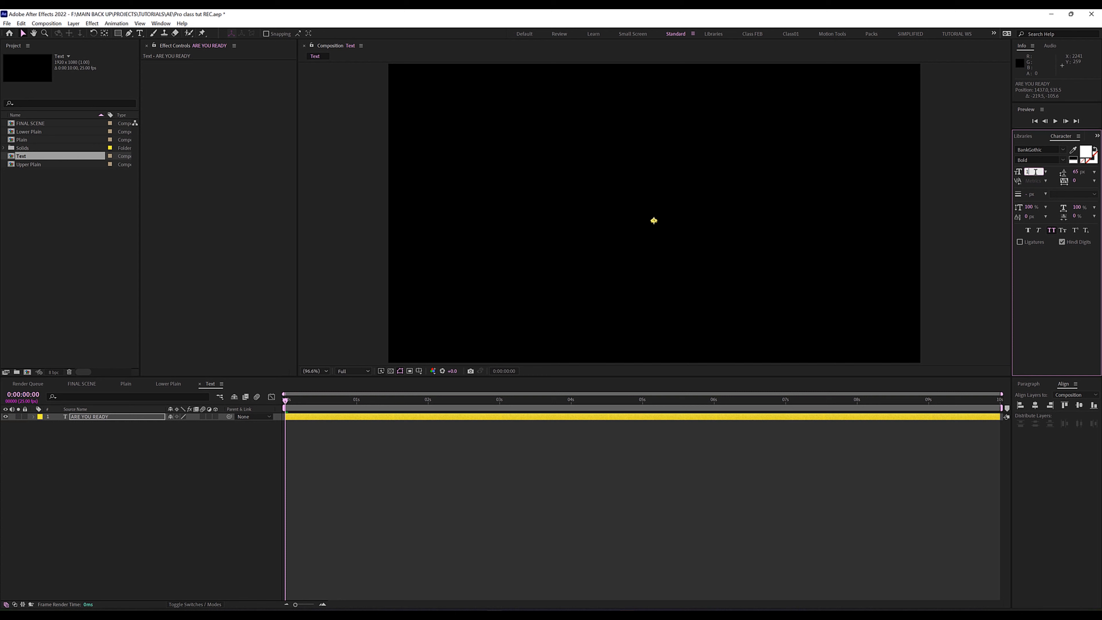
key("Return")
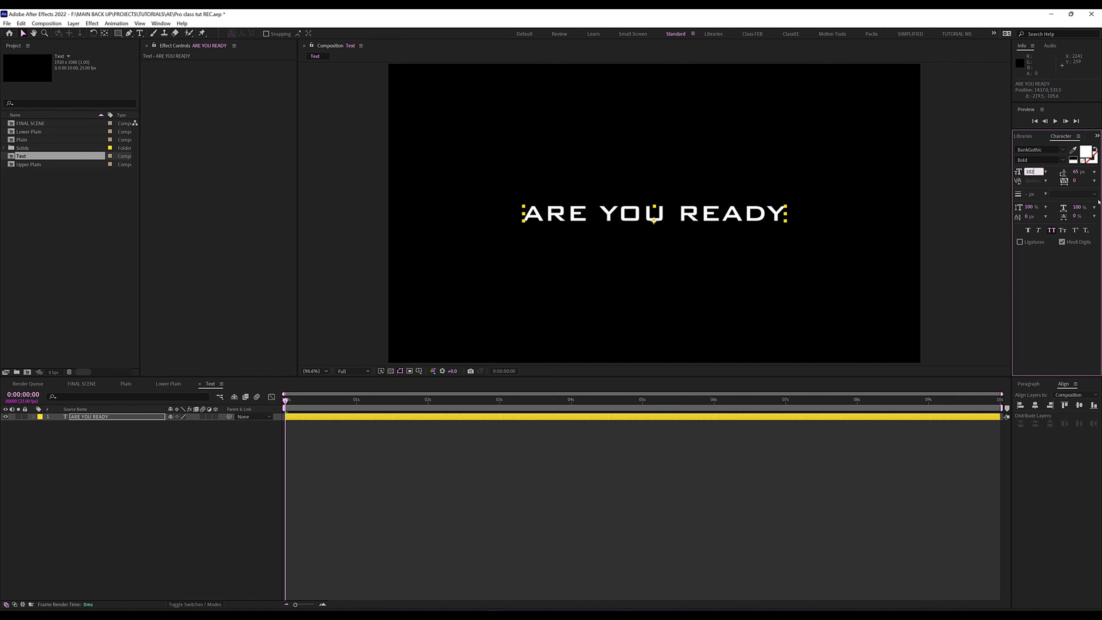
left_click(1036, 406)
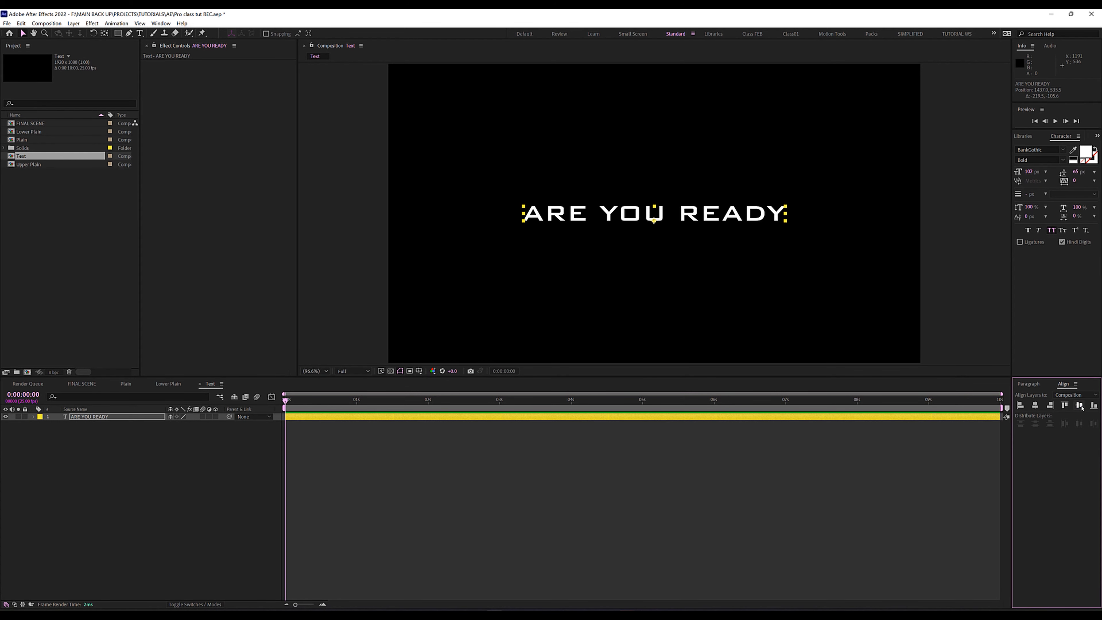
- Add an Opacity text animator to the ARE YOU READY layer and set the animator's opacity to 1%
left_click(53, 454)
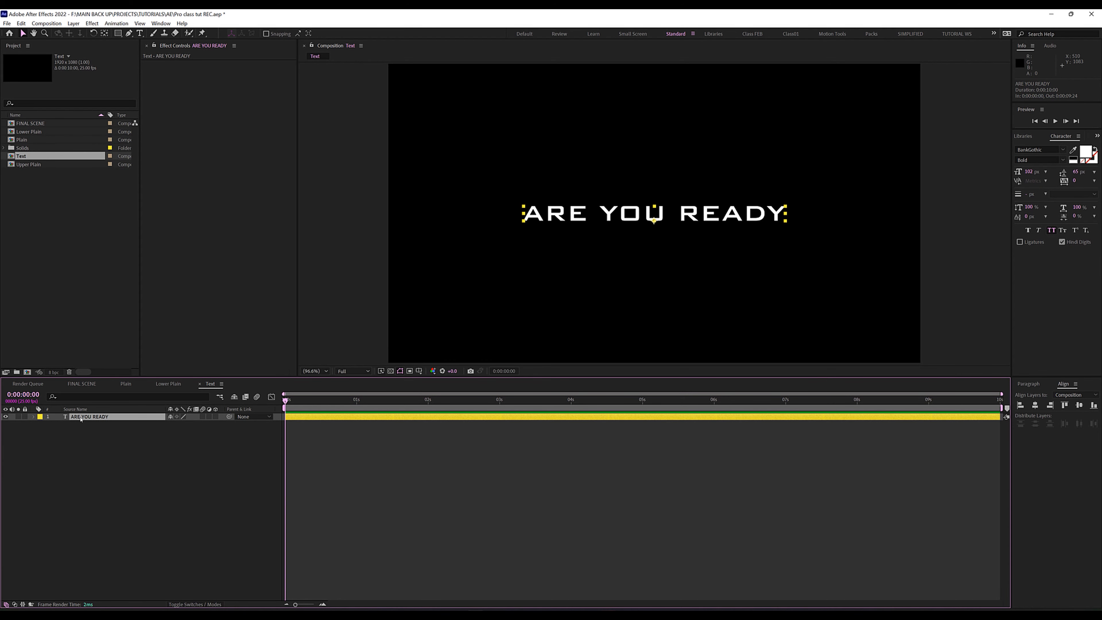
left_click(33, 416)
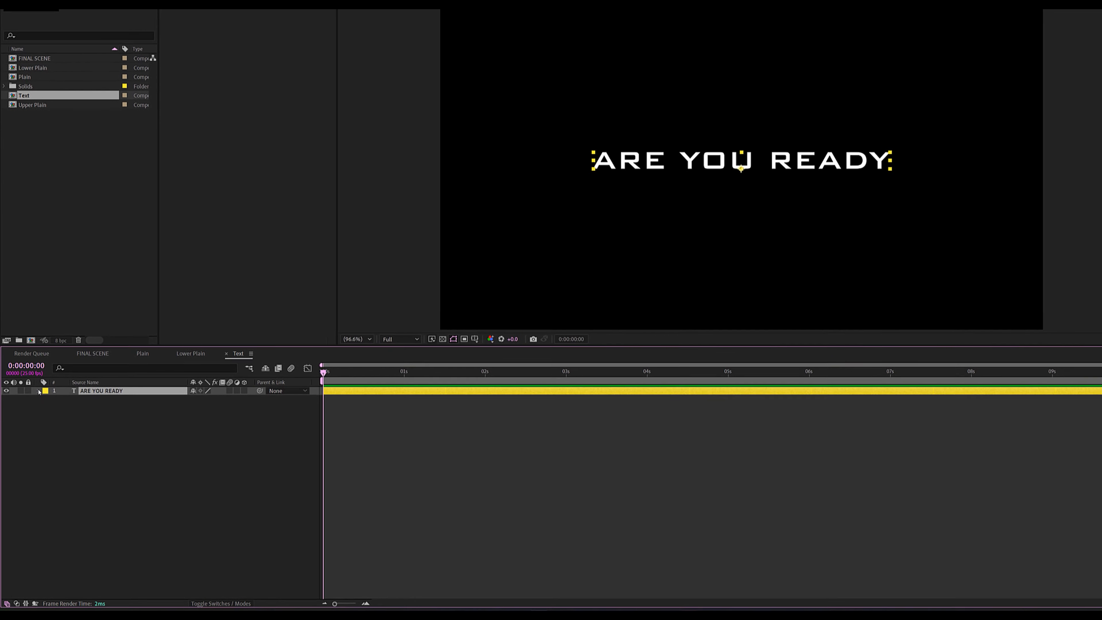
left_click(259, 390)
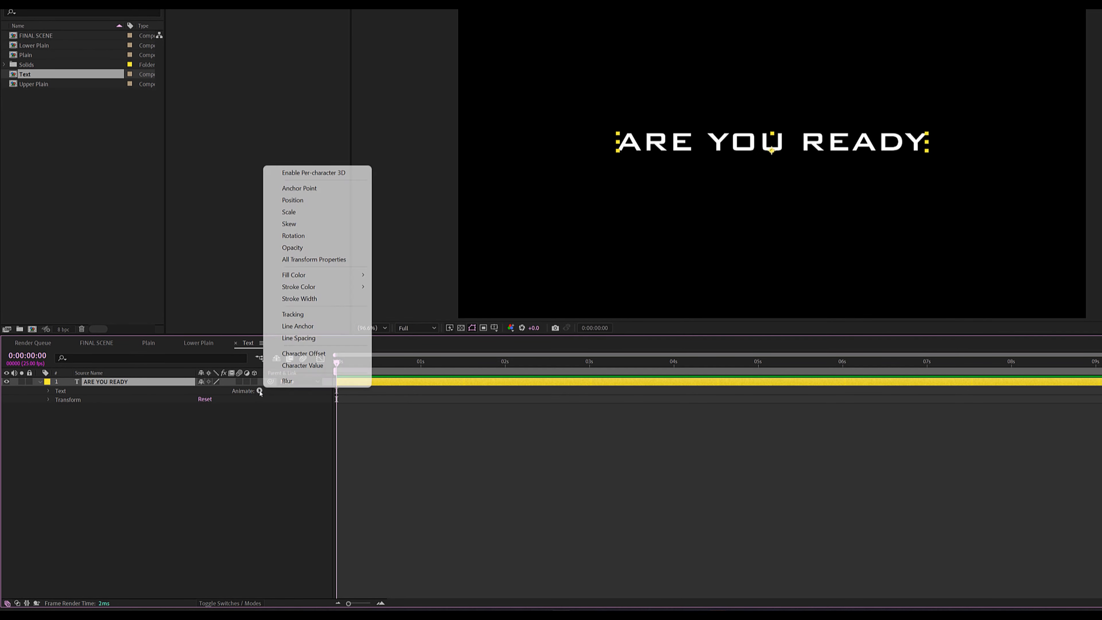
left_click(298, 251)
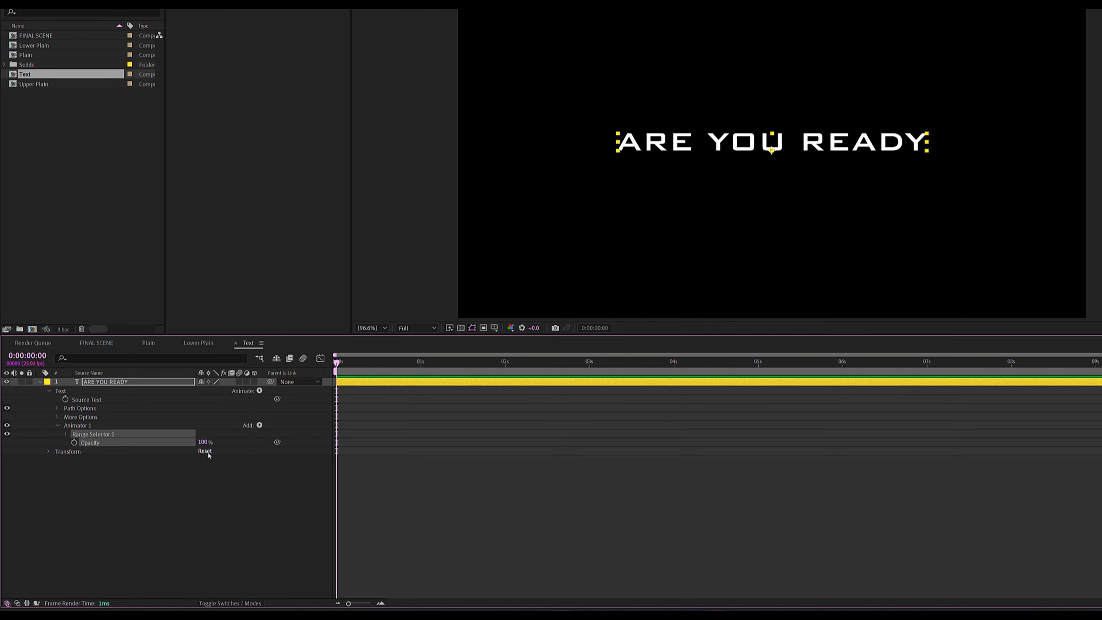
left_click(66, 434)
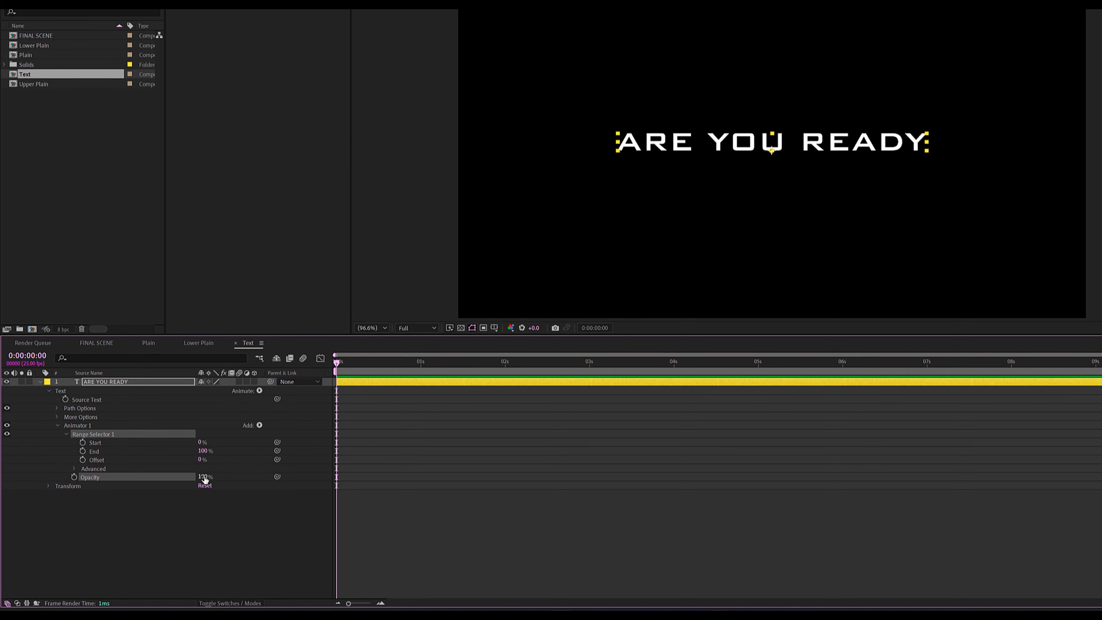
left_click_drag(205, 478, 74, 470)
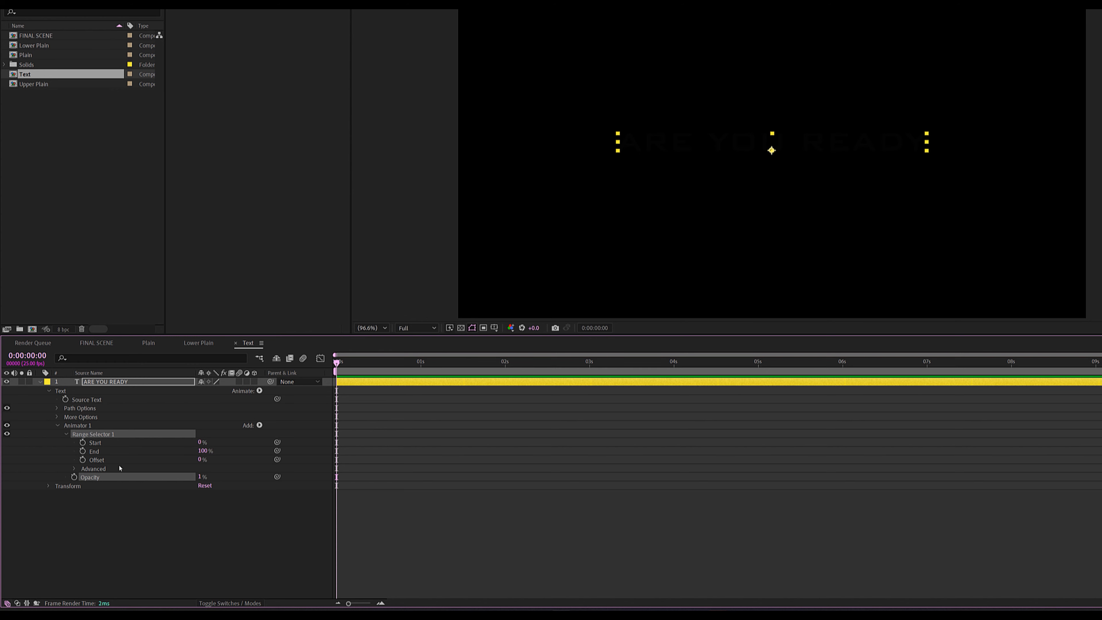
- Keyframe the range selector's Offset from 0% at the first frame to 100% at 1 second and preview the reveal
left_click(82, 460)
key("Page_Down")
key("Page_Down")
key("Page_Down")
key("Page_Down")
key("Page_Down")
key("Page_Down")
key("Page_Down")
key("Page_Down")
key("Page_Down")
key("Page_Down")
key("Page_Down")
key("Page_Down")
key("Page_Down")
key("Page_Down")
key("Page_Down")
key("Page_Down")
key("Page_Down")
key("Page_Down")
key("Page_Down")
key("Page_Down")
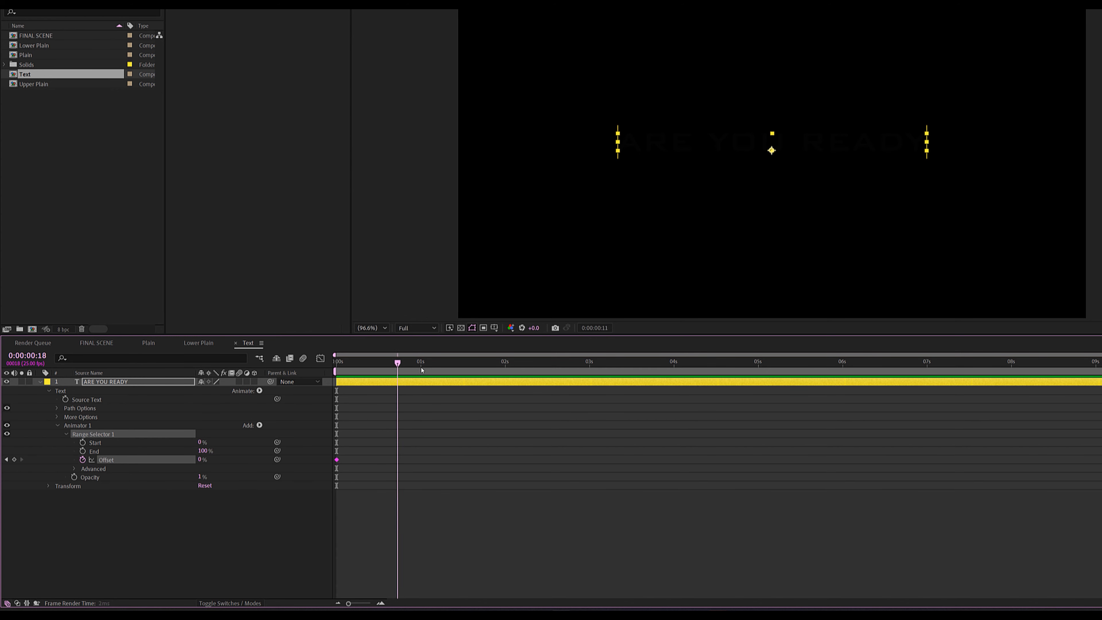
left_click_drag(201, 463, 278, 457)
left_click_drag(394, 368, 421, 367)
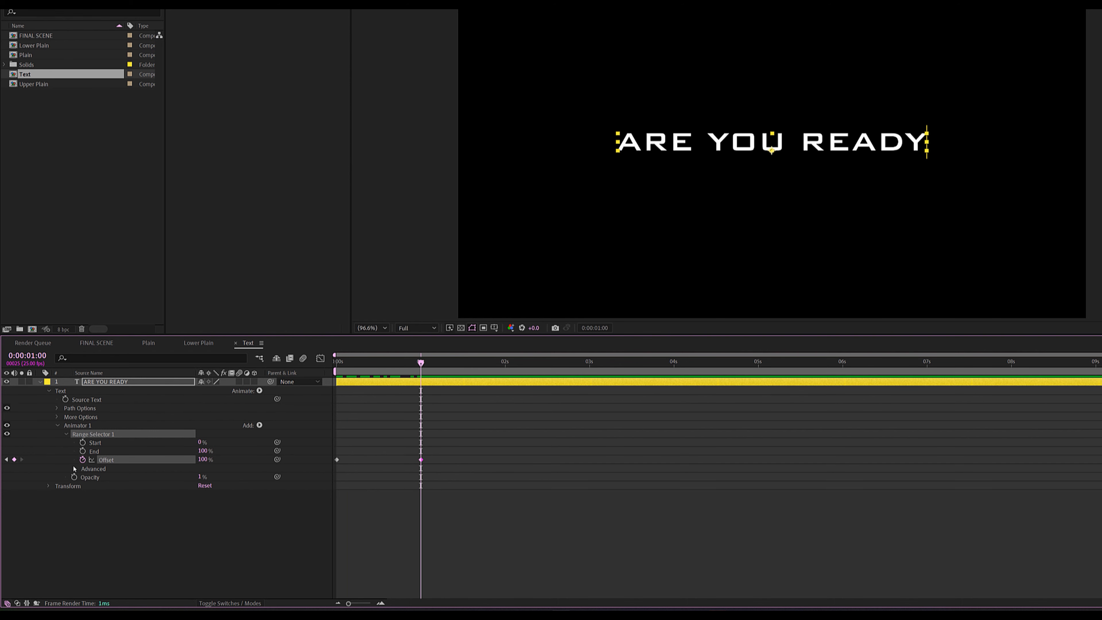
- Turn on Randomize Order in the range selector's advanced options, set Random Seed to 3, and check the reveal
left_click(74, 468)
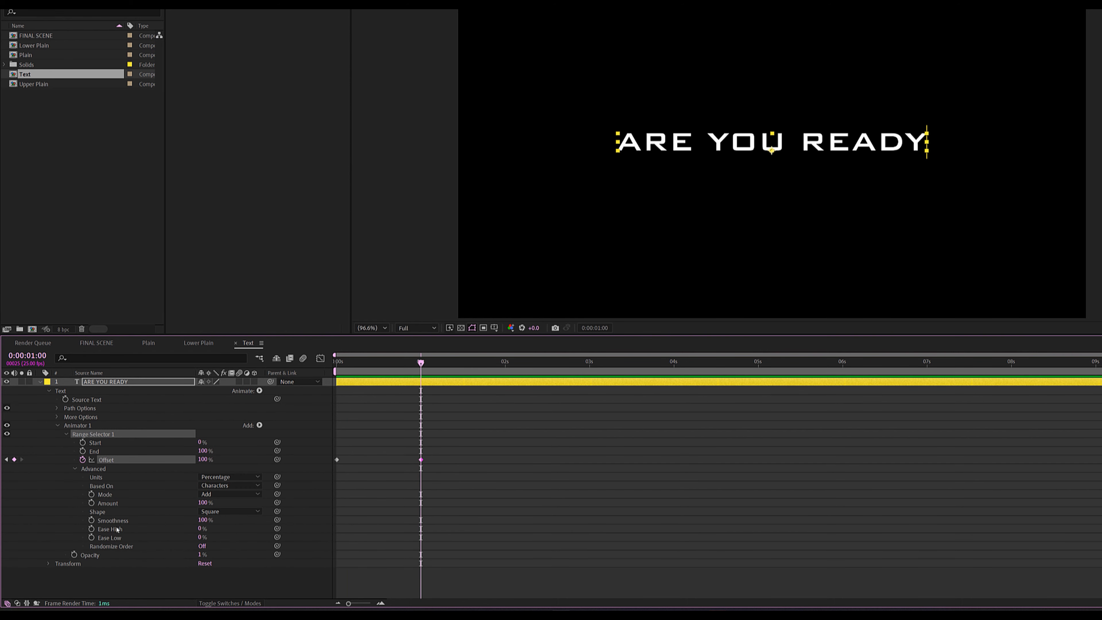
left_click(201, 545)
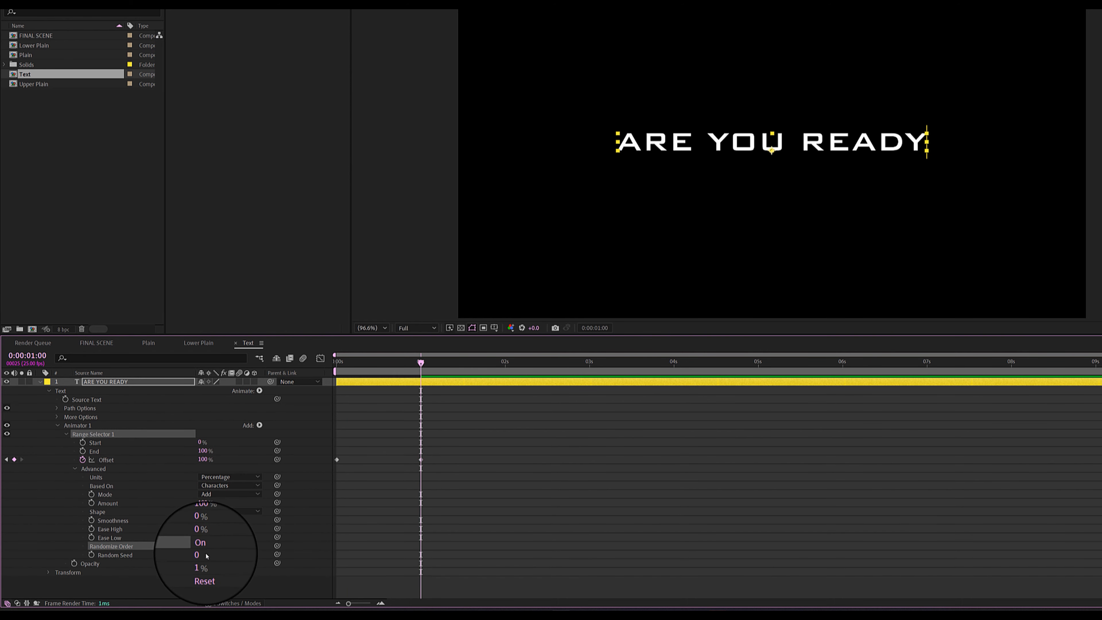
mouse_move(402, 367)
left_mouse_down()
mouse_move(351, 367)
mouse_move(420, 367)
left_mouse_up()
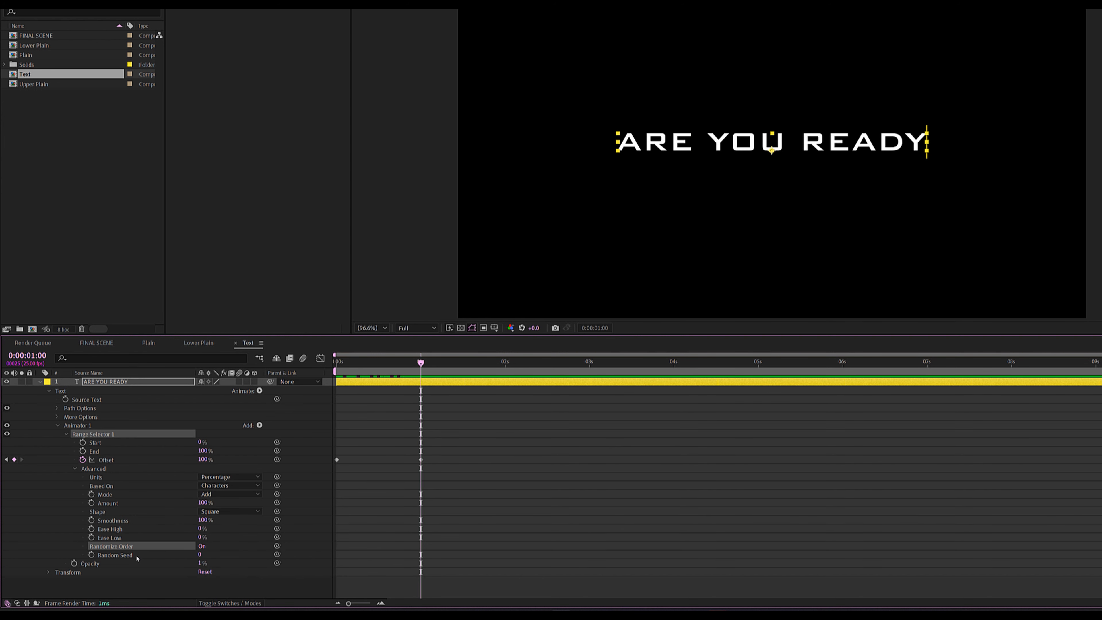
left_click_drag(201, 558, 193, 555)
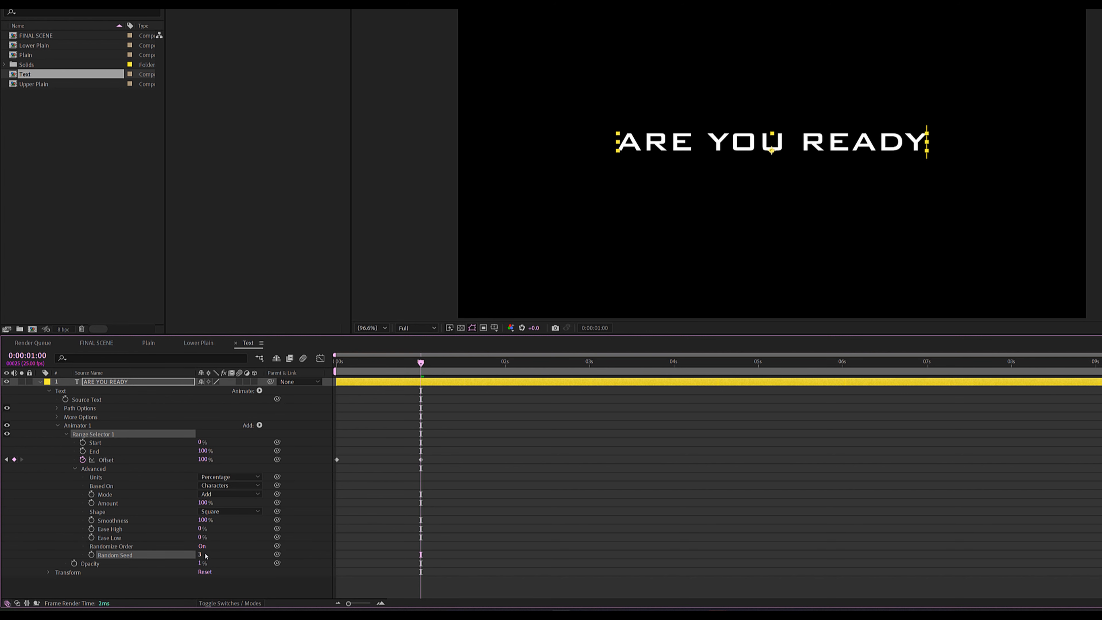
left_click(355, 368)
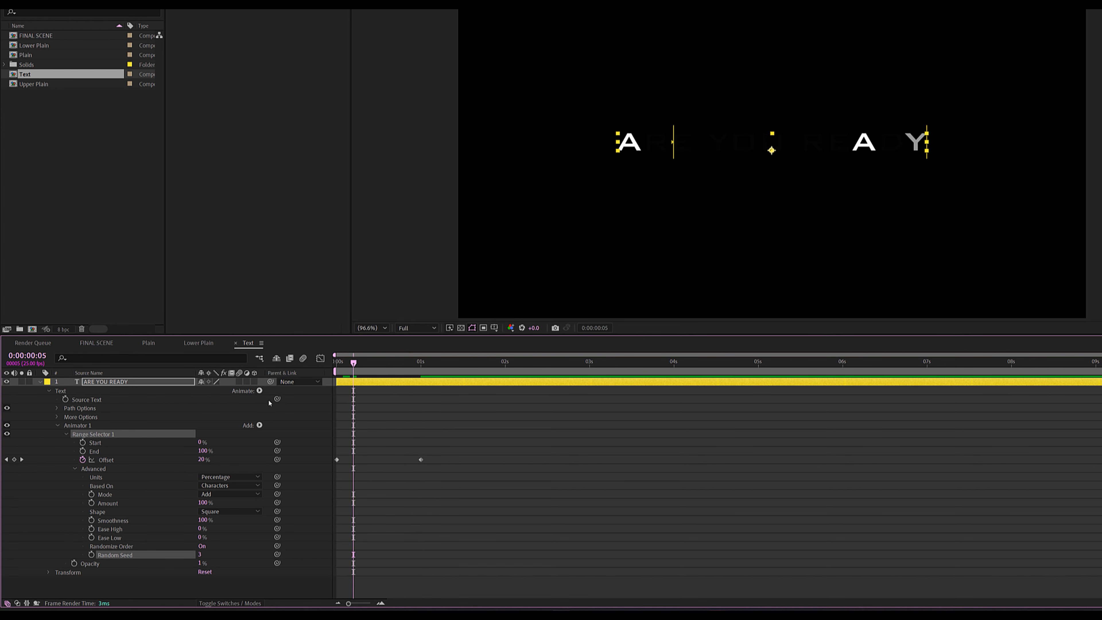
- Apply the expression time*100 to the range selector's Random Seed and preview the text reveal from the first frame
left_click(91, 556, "alt")
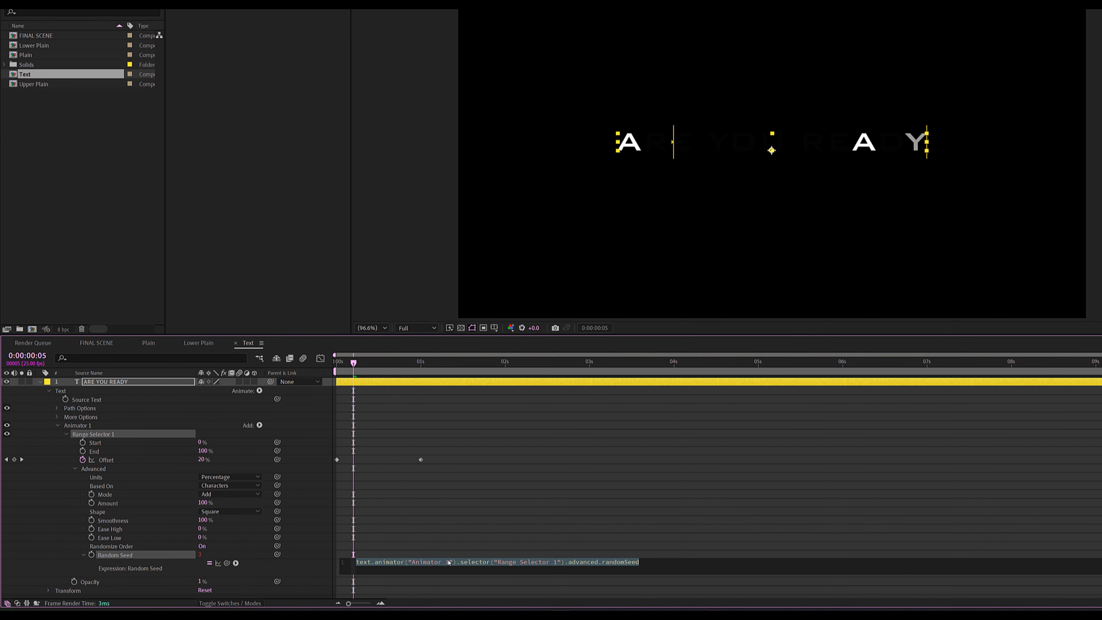
type("time*100")
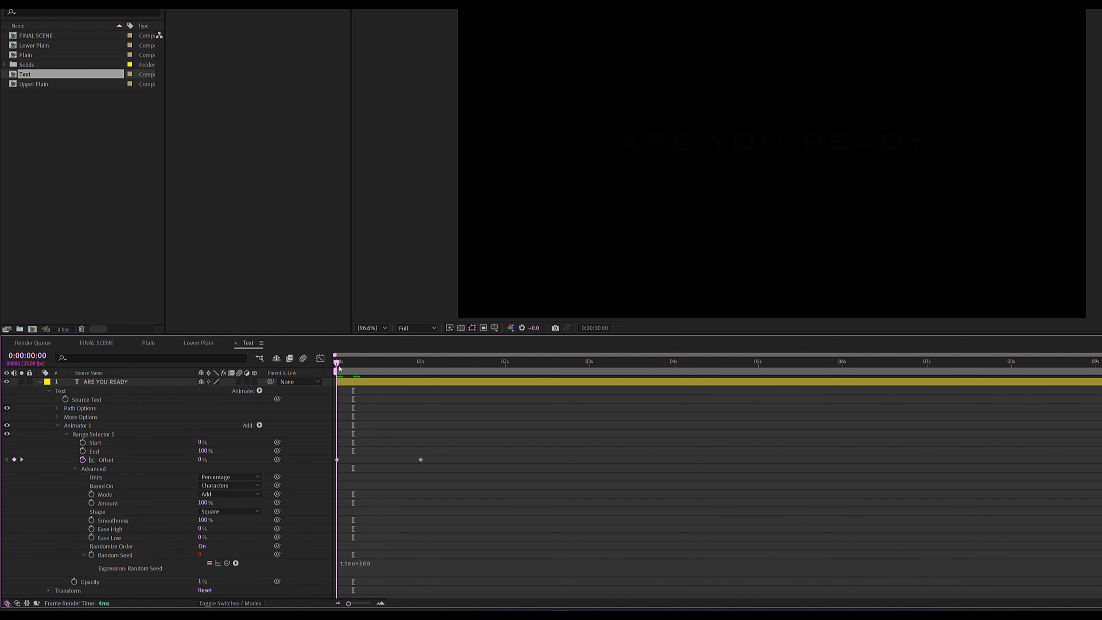
left_click_drag(337, 365, 326, 366)
key("space")
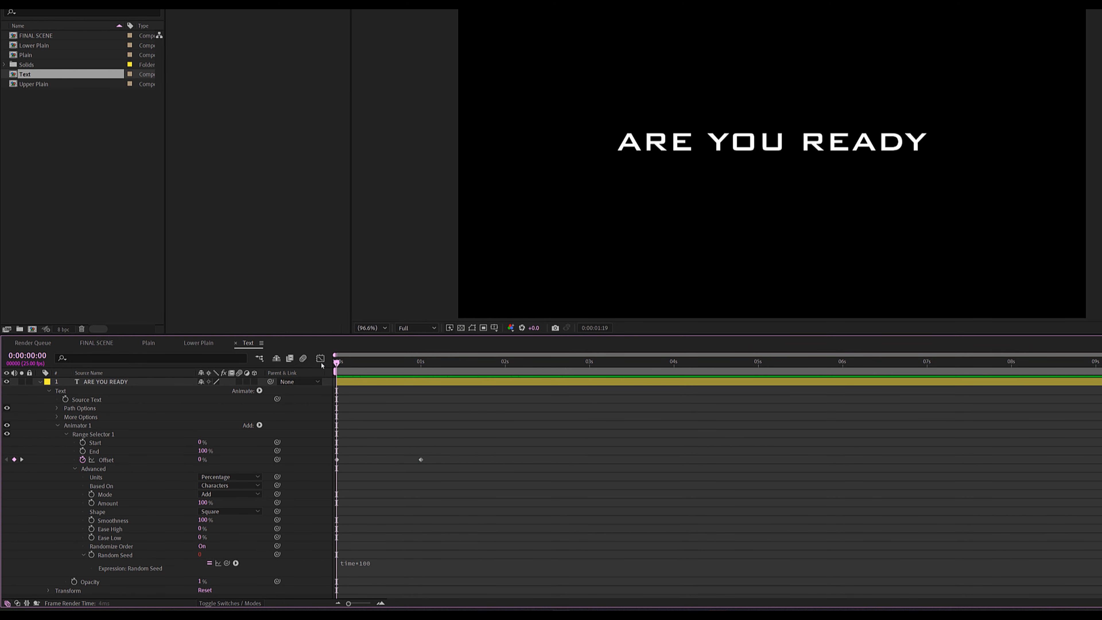
key("space")
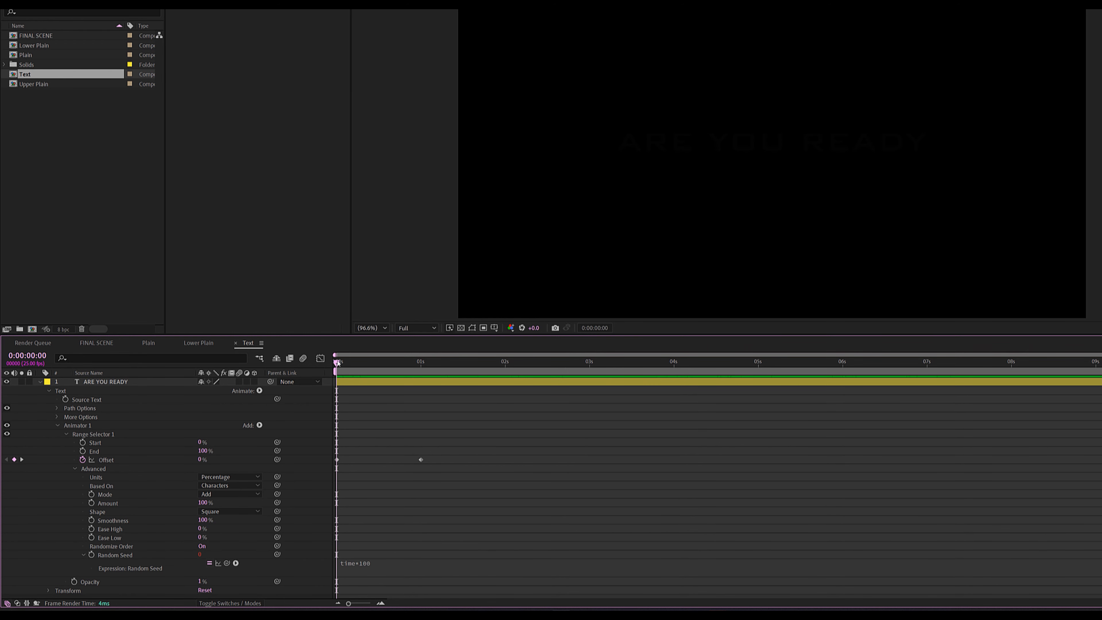
key("space")
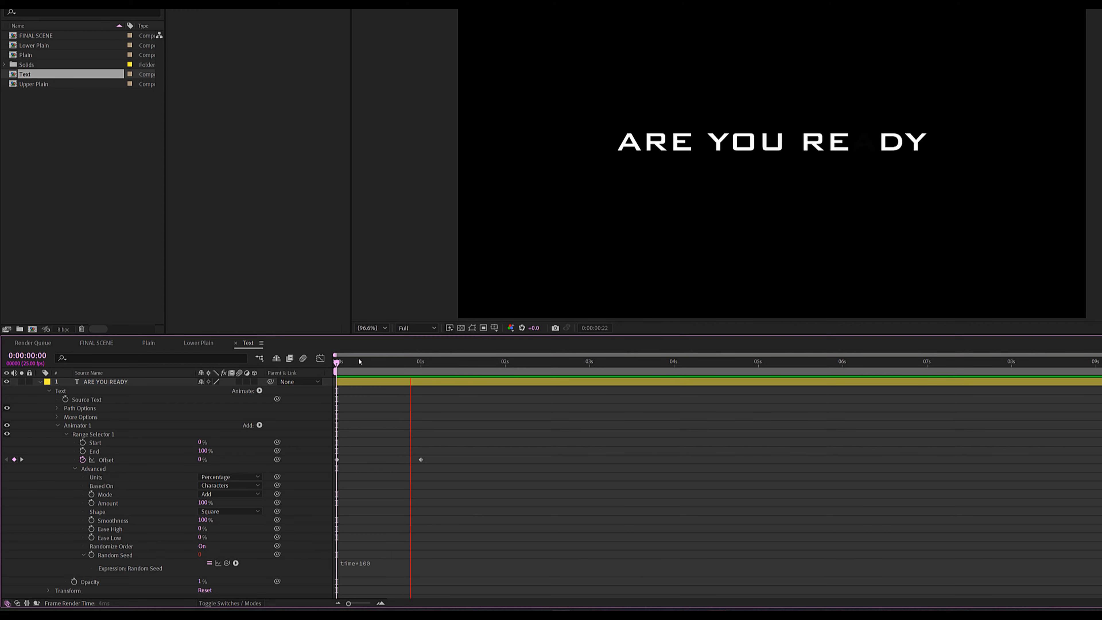
left_click(41, 382)
left_click(40, 382)
left_click(350, 457)
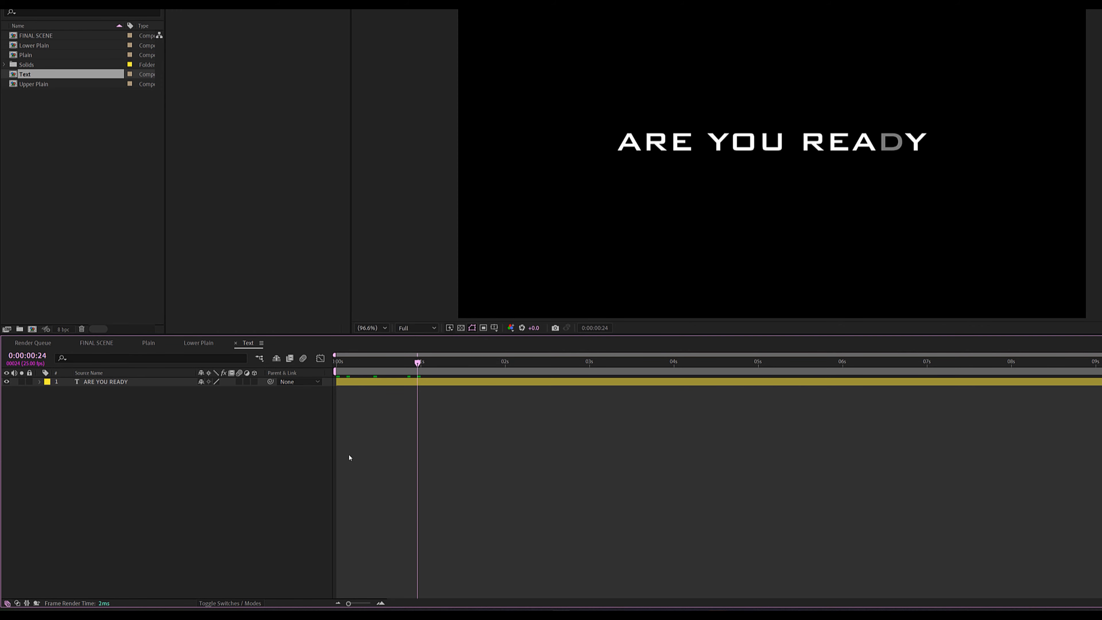
- Add the Text composition as the topmost layer of the FINAL SCENE composition and preview it
left_click(98, 343)
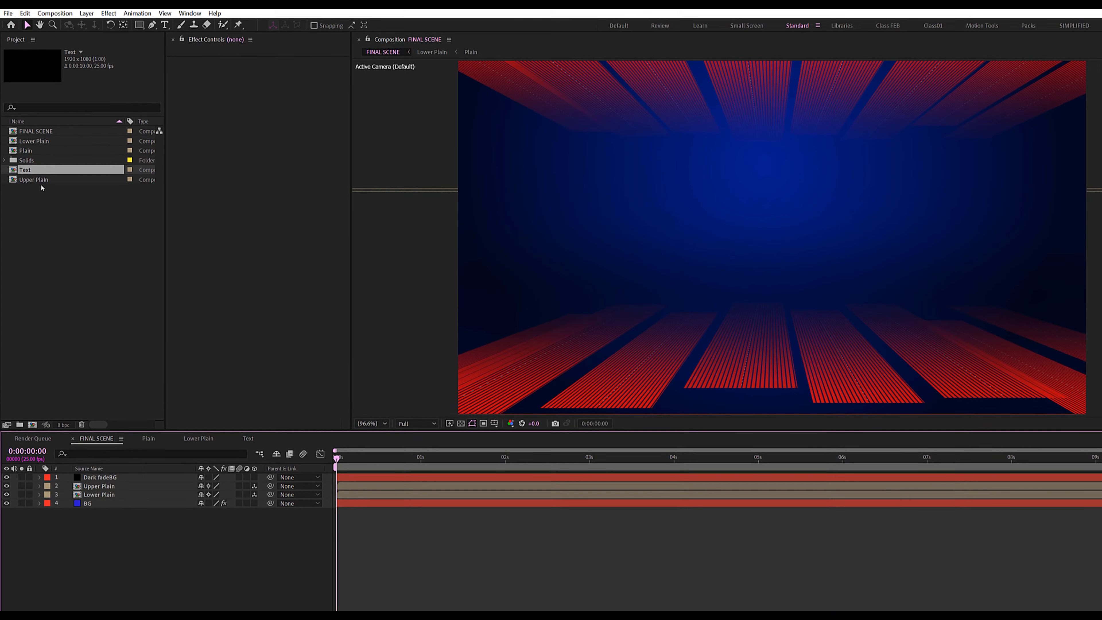
left_click_drag(33, 179, 96, 495)
key("space")
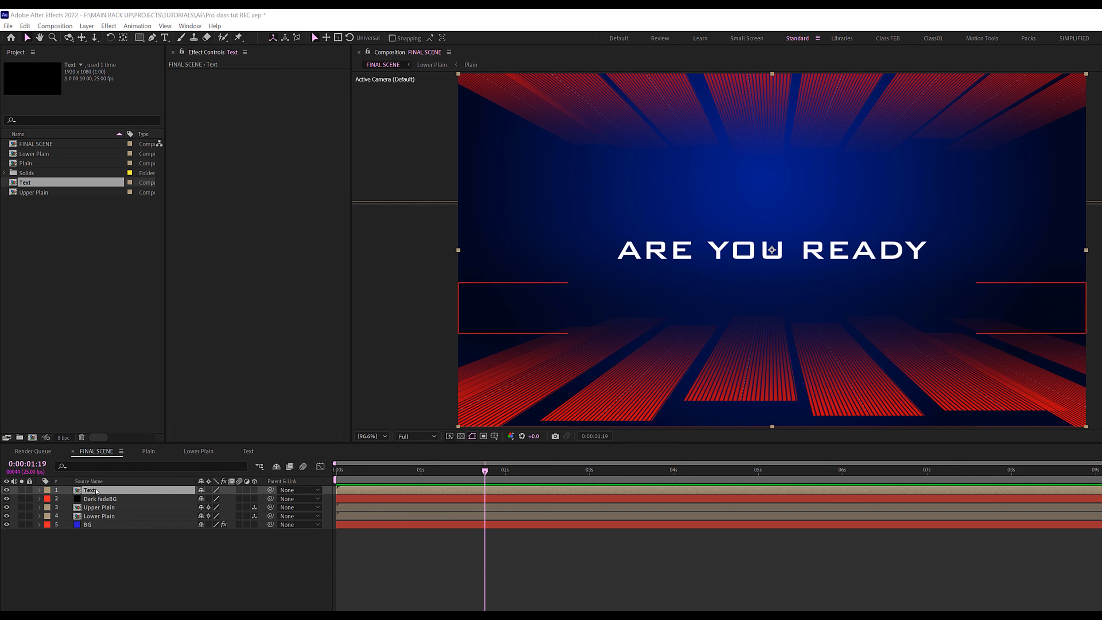
- Add a Bevel and Emboss layer style to the Text layer in FINAL SCENE and inspect the lettering up close
right_click(95, 490)
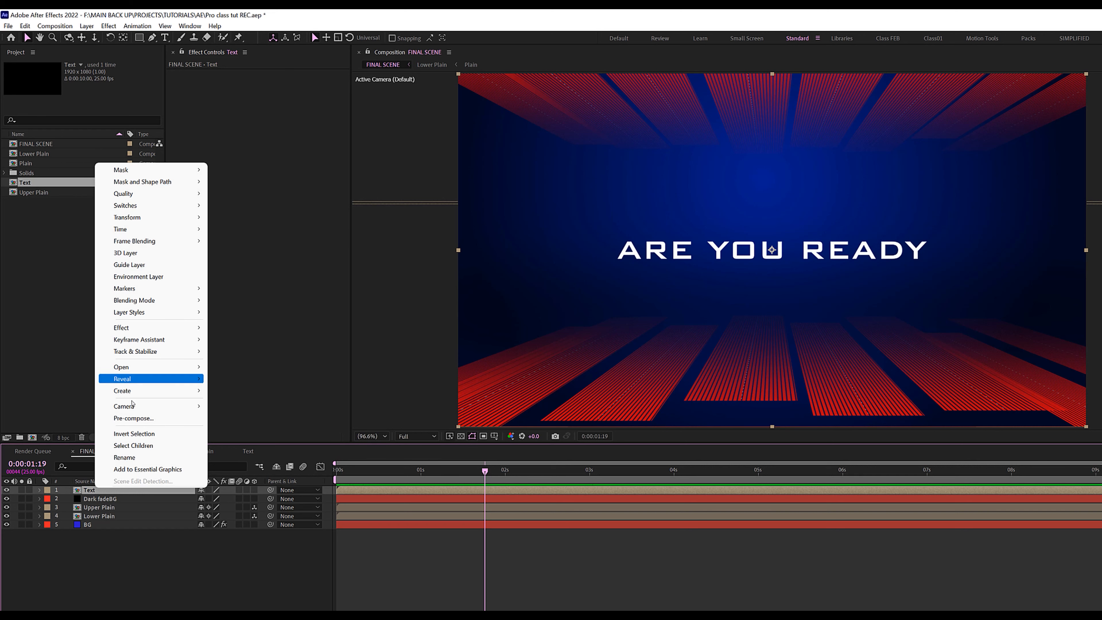
mouse_move(134, 313)
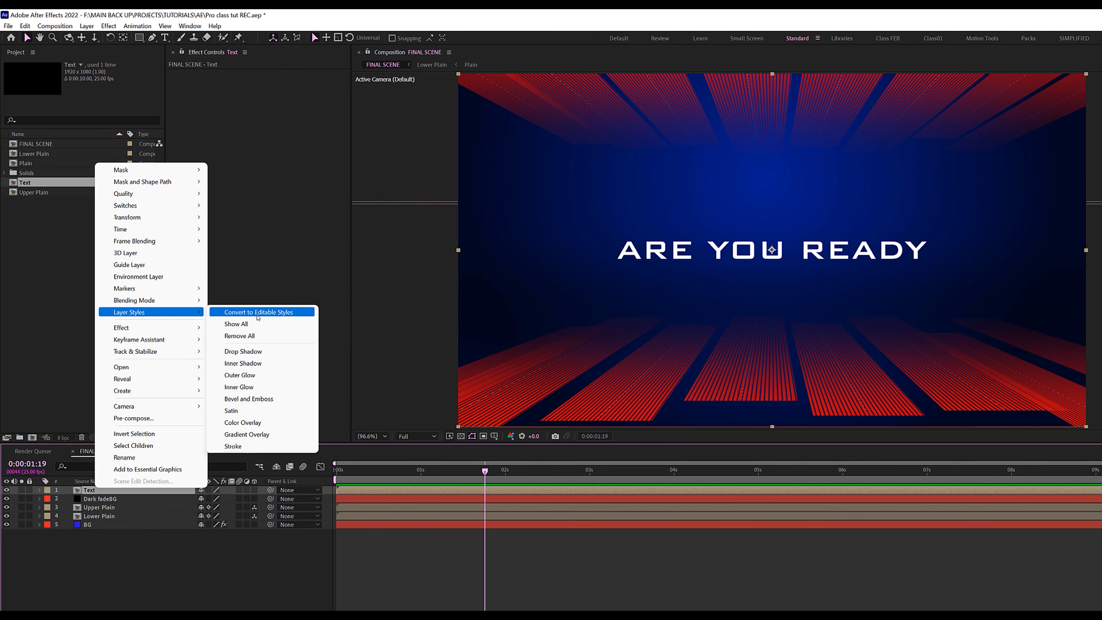
left_click(257, 401)
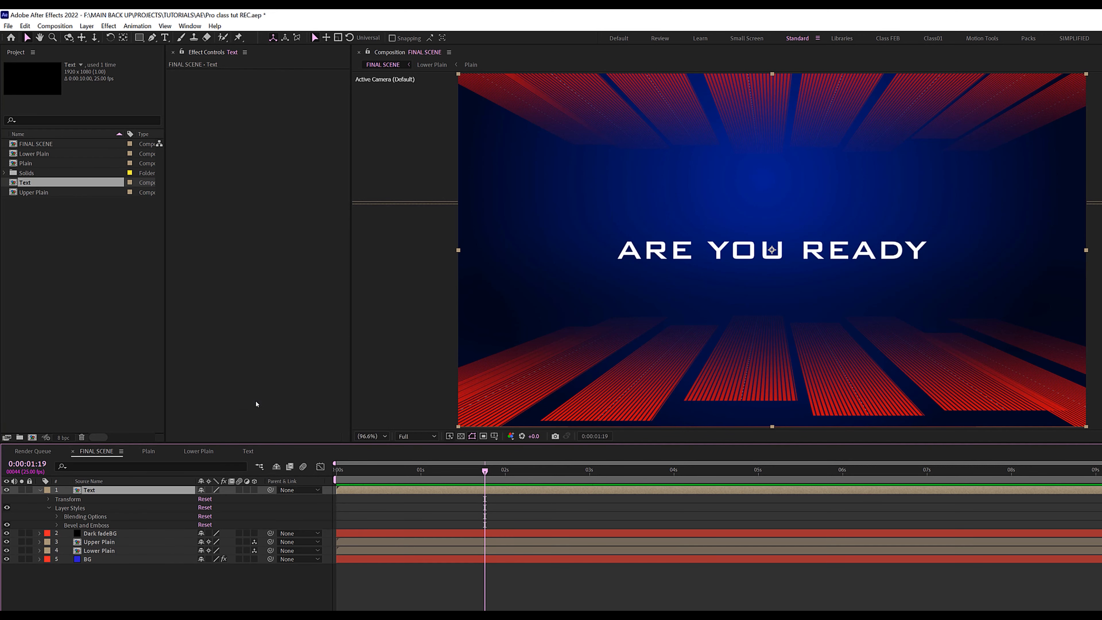
scroll(773, 260, "up", 3)
scroll(644, 256, "down", 2)
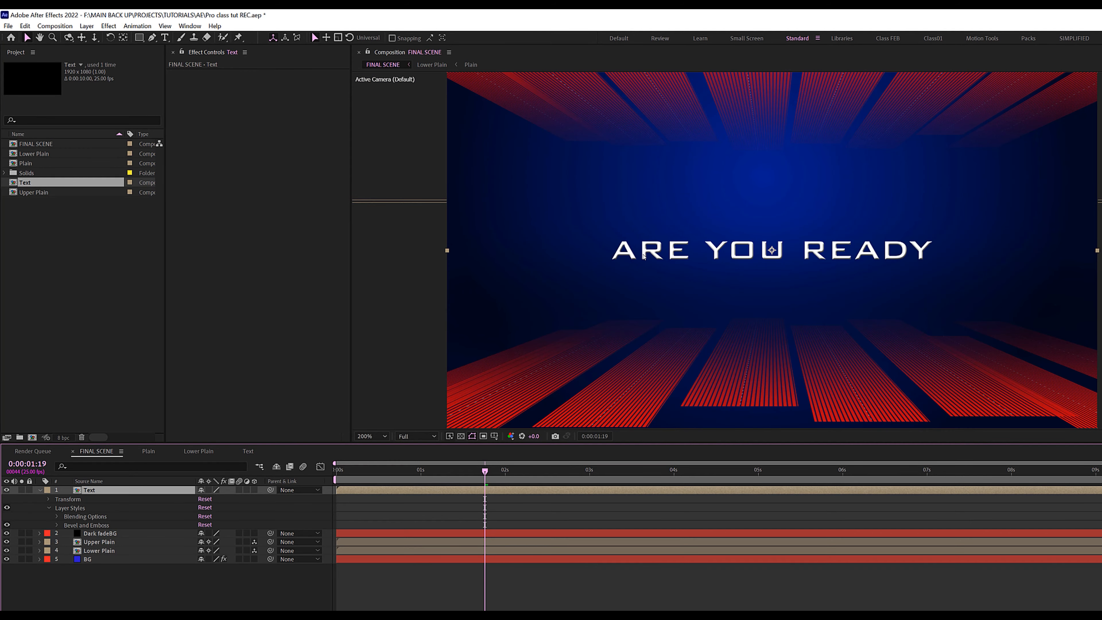
scroll(783, 261, "up", 2)
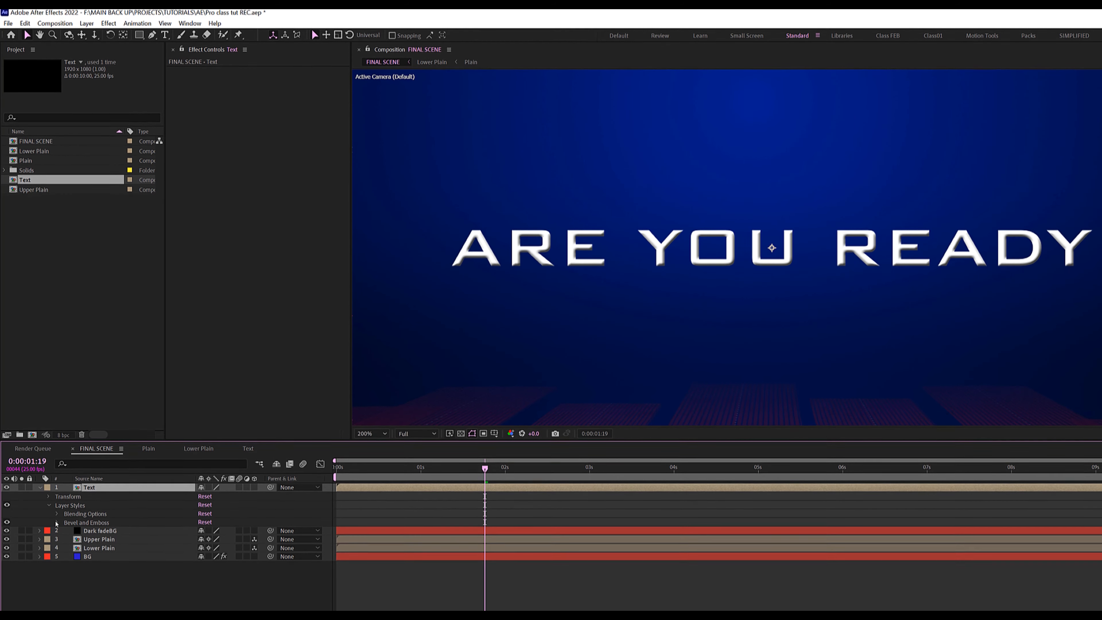
- Set the Text layer's Bevel and Emboss Size to 7, Depth to 80%, and Soften to 1
left_click(58, 525)
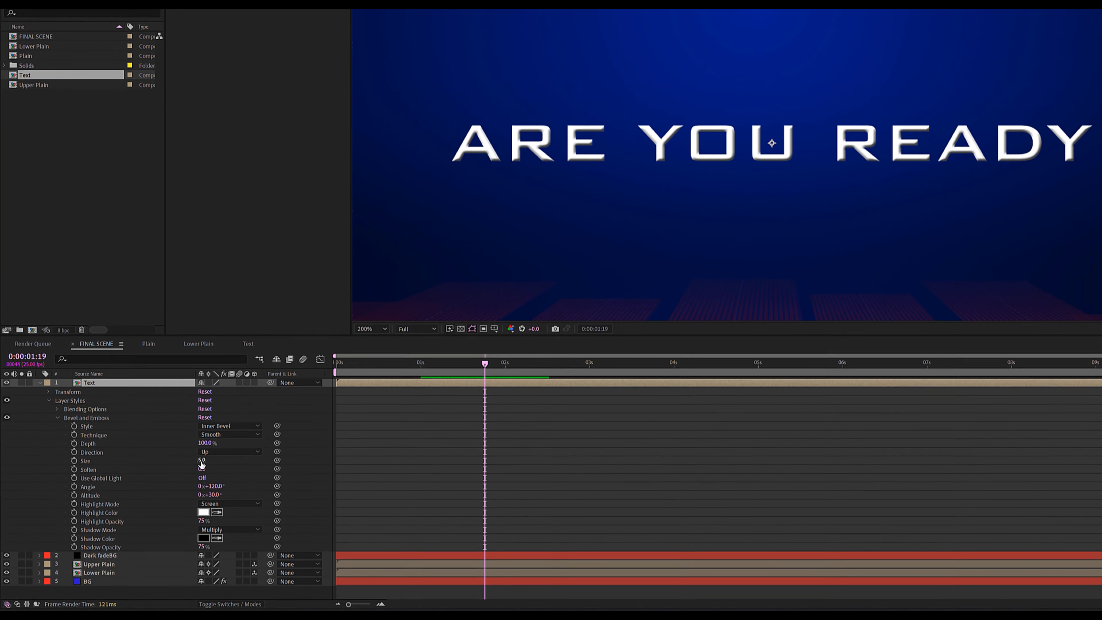
left_click(205, 475)
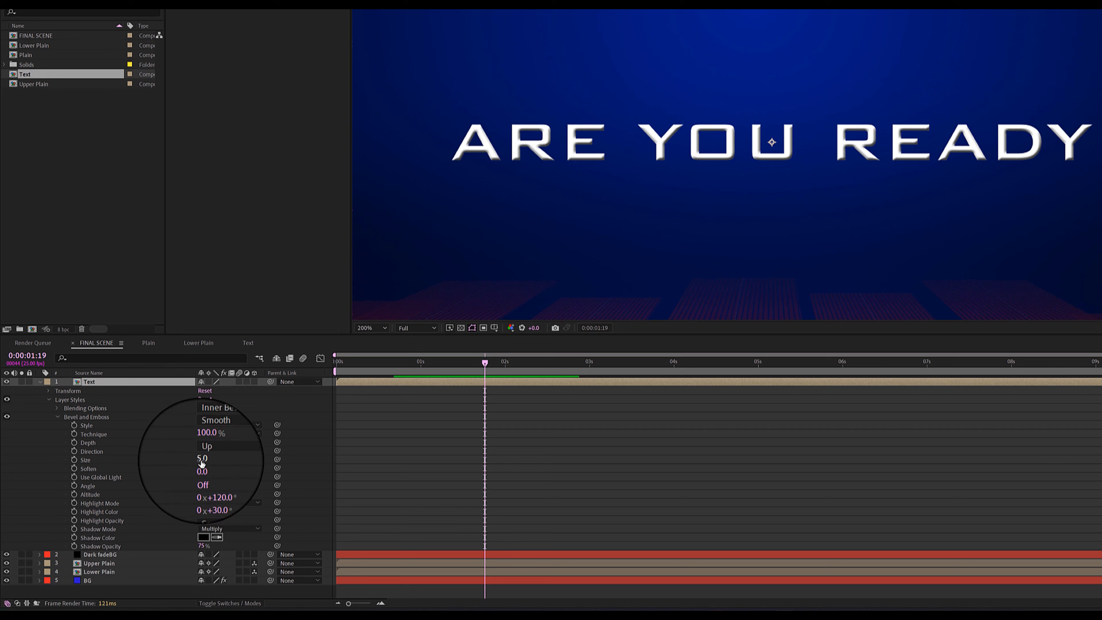
type("7")
left_click(207, 438)
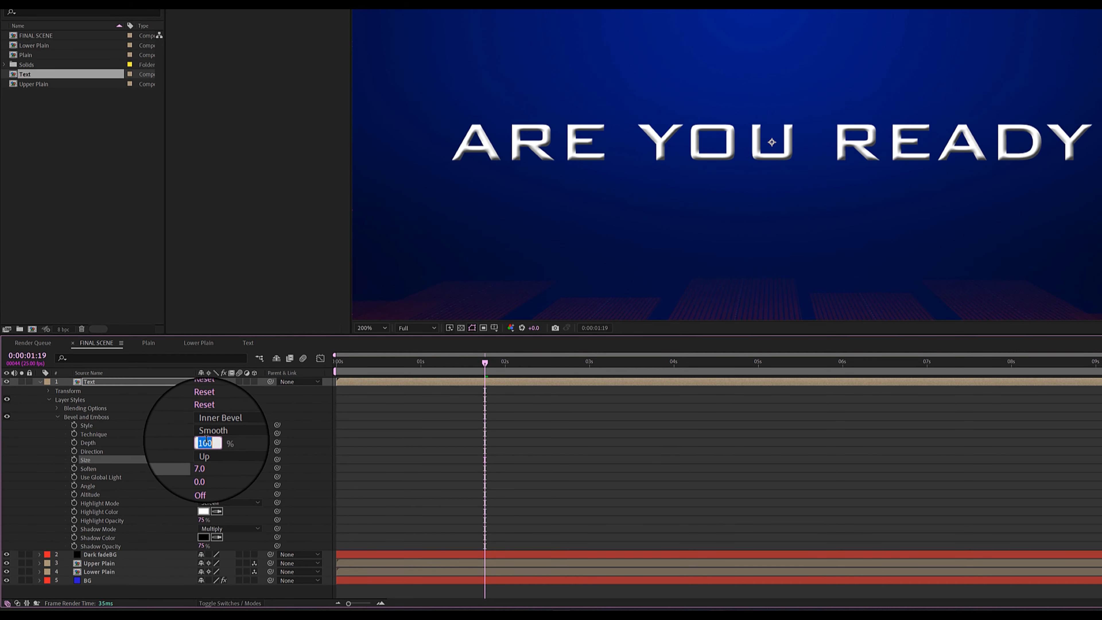
type("80.")
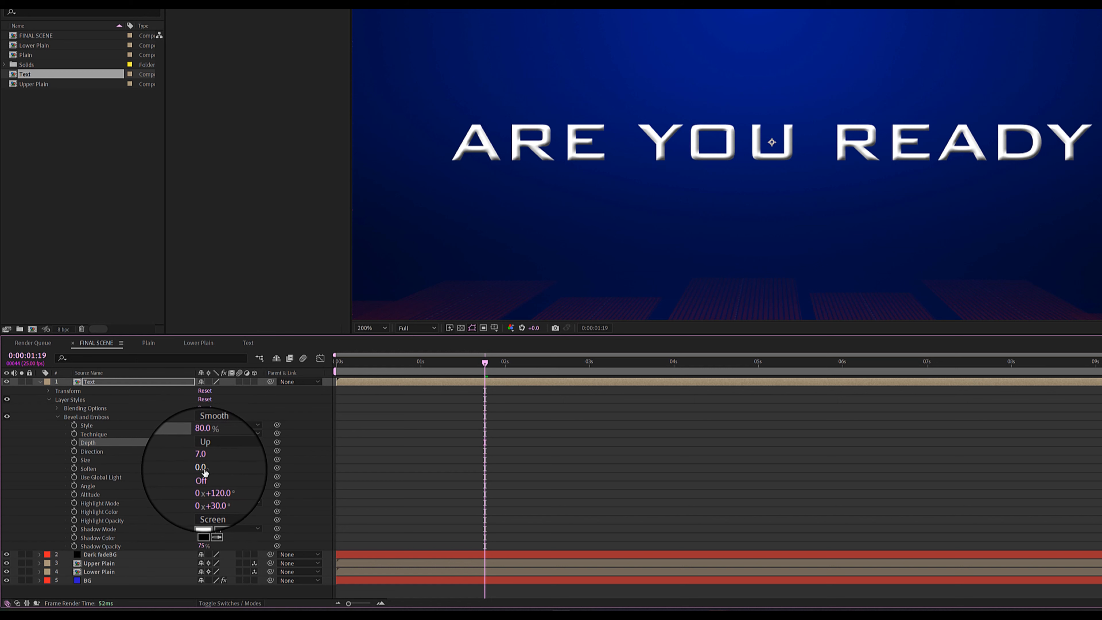
left_click(196, 463)
key("Return")
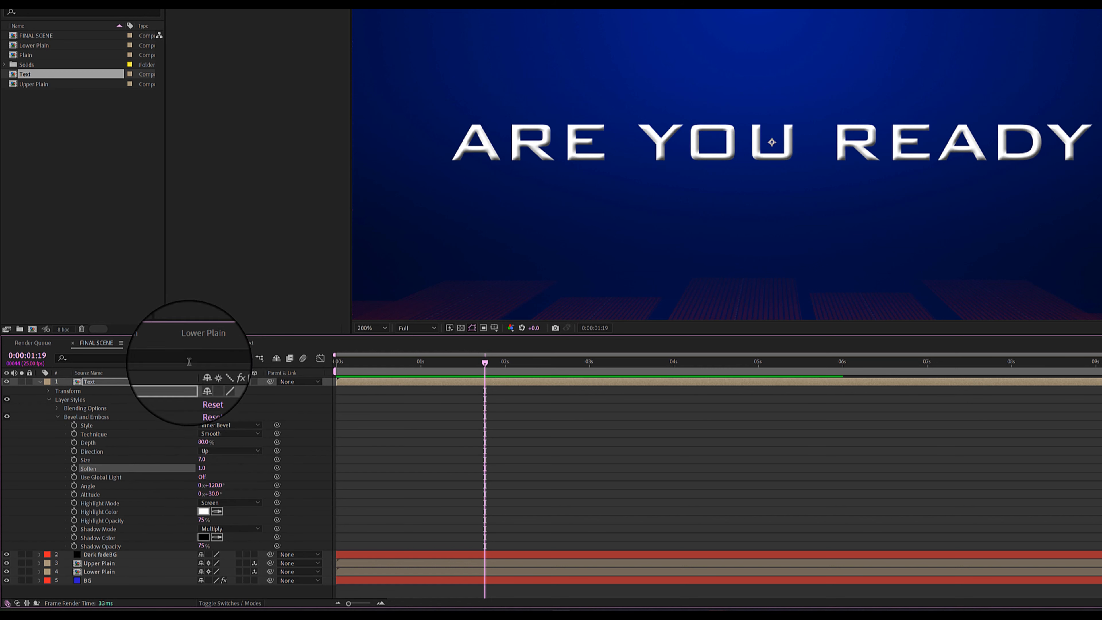
- Set the bevel's Style to Pillow Emboss and Technique to Chisel Soft, and preview the scene from the first frame
left_click(228, 428)
left_click(230, 472)
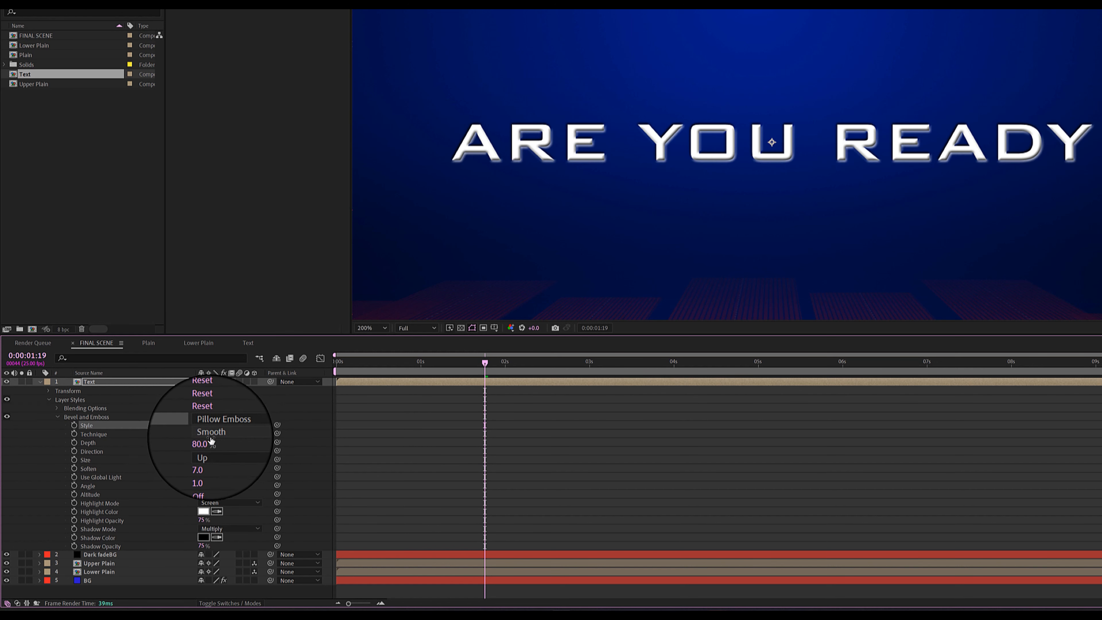
left_click(217, 434)
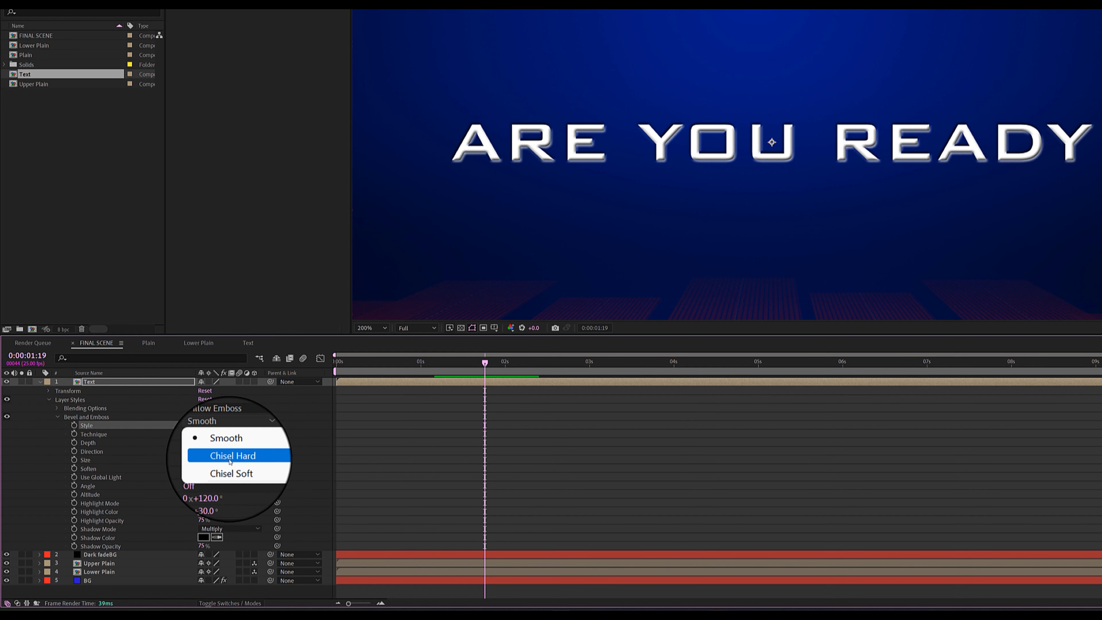
left_click(222, 451)
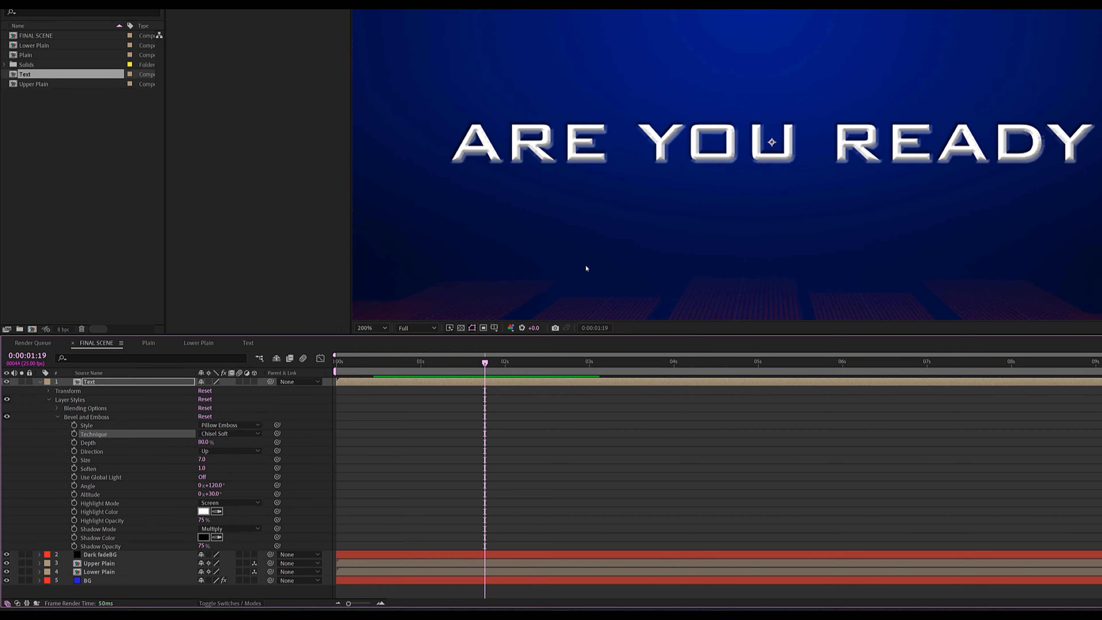
left_click(371, 327)
left_click(380, 343)
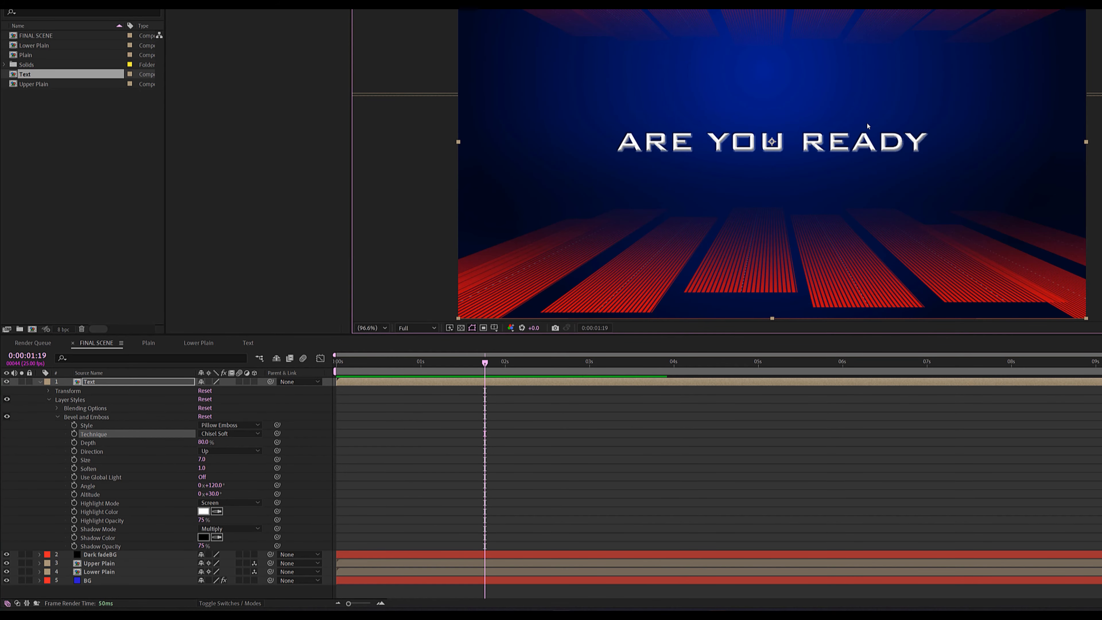
left_click(40, 382)
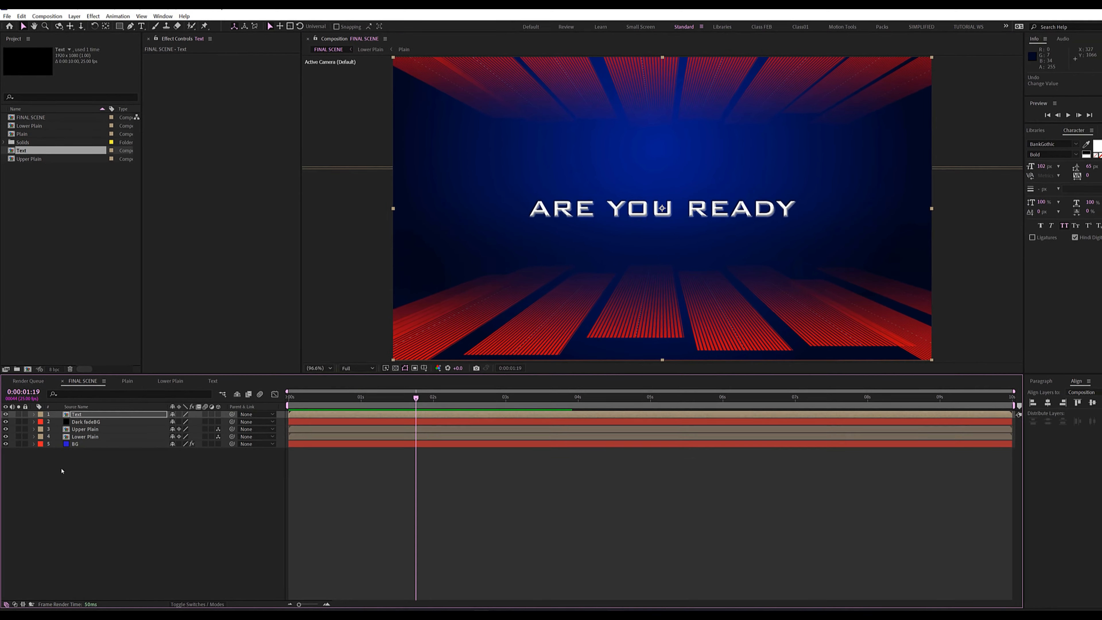
key("Home")
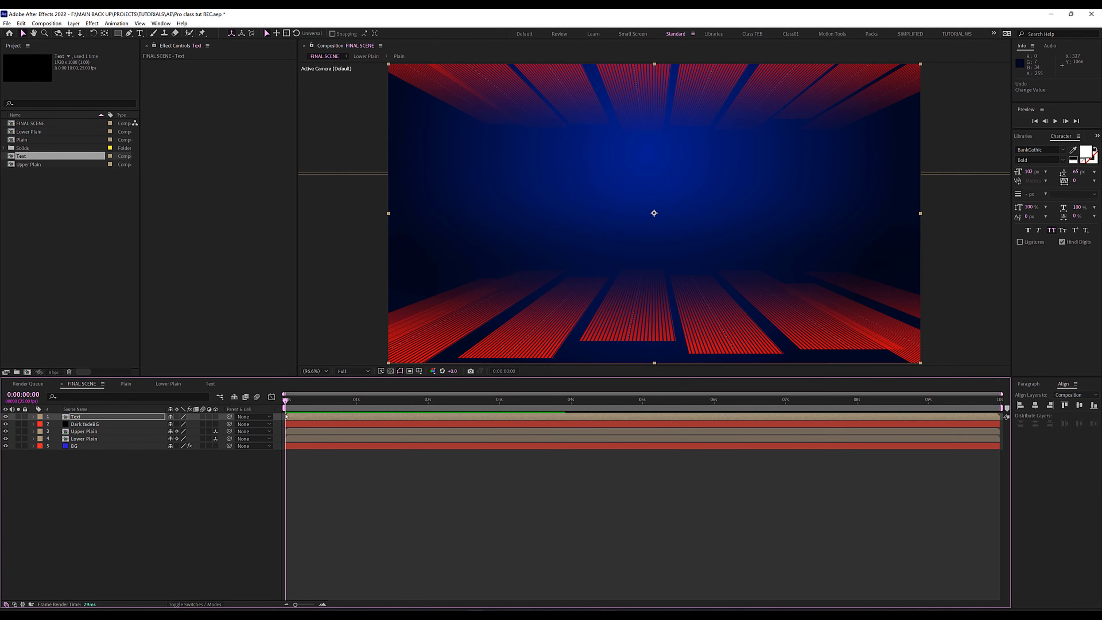
key("space")
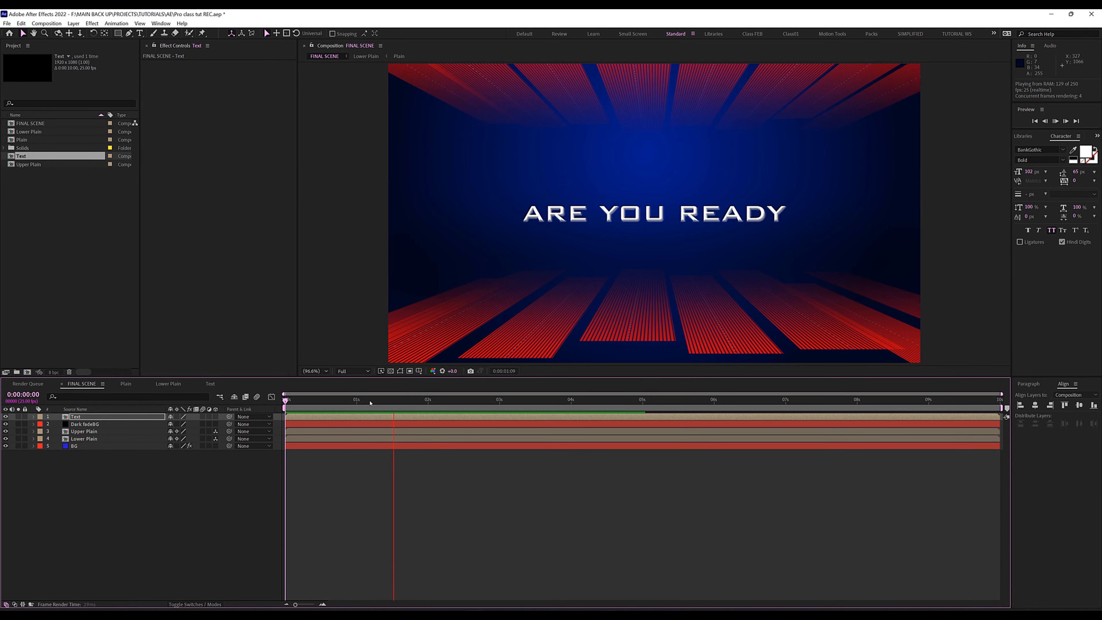
key("space")
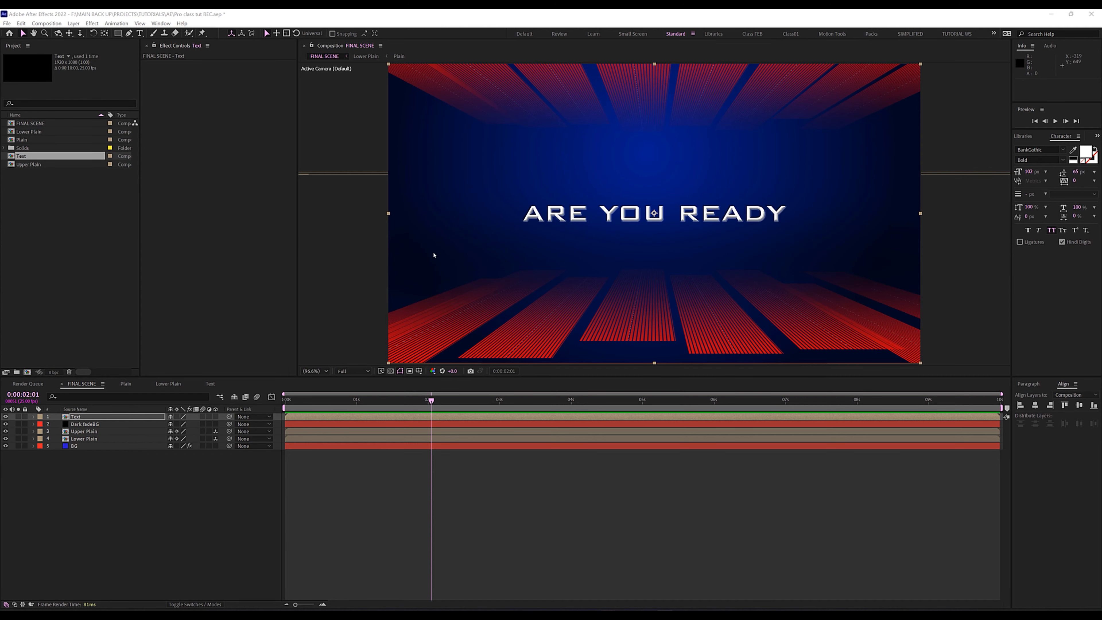
- Import Combination of Elements.mov, Numbers counting.mov, and OF03_00017.jpg from the Pro-Class promo Tutorial folder's (Footage) folder
double_click(73, 222)
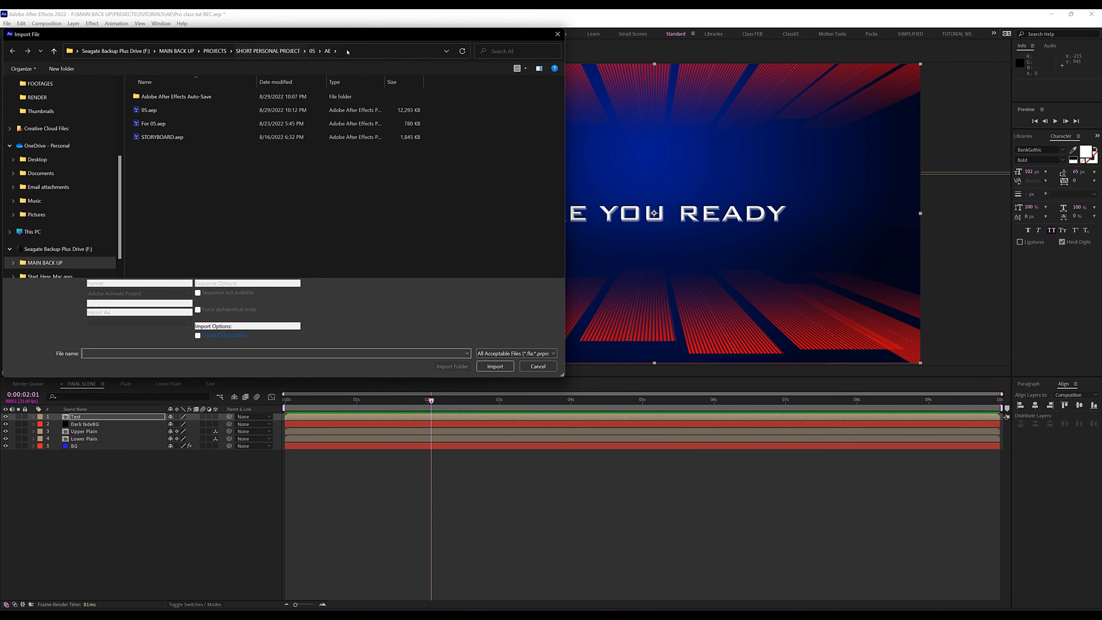
left_click(360, 51)
type("D:\\FILES\\PROJECTS\\TUTORIALS\\PROJECT FILES\\Pro-Class promo Tutorial folder\\(Footage)")
key("Return")
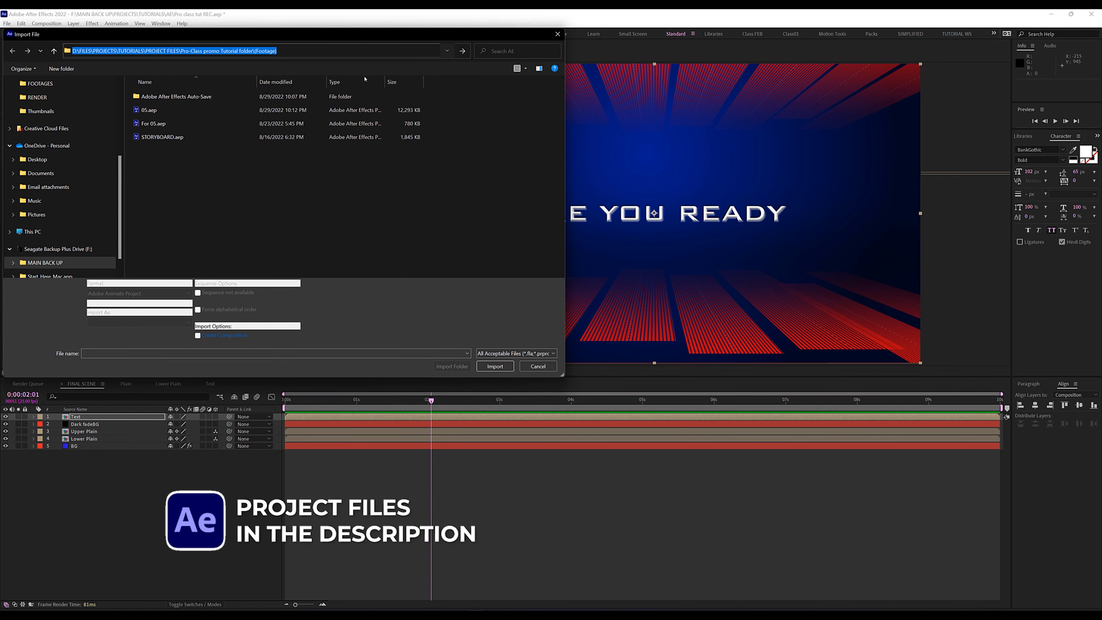
left_click_drag(248, 161, 143, 87)
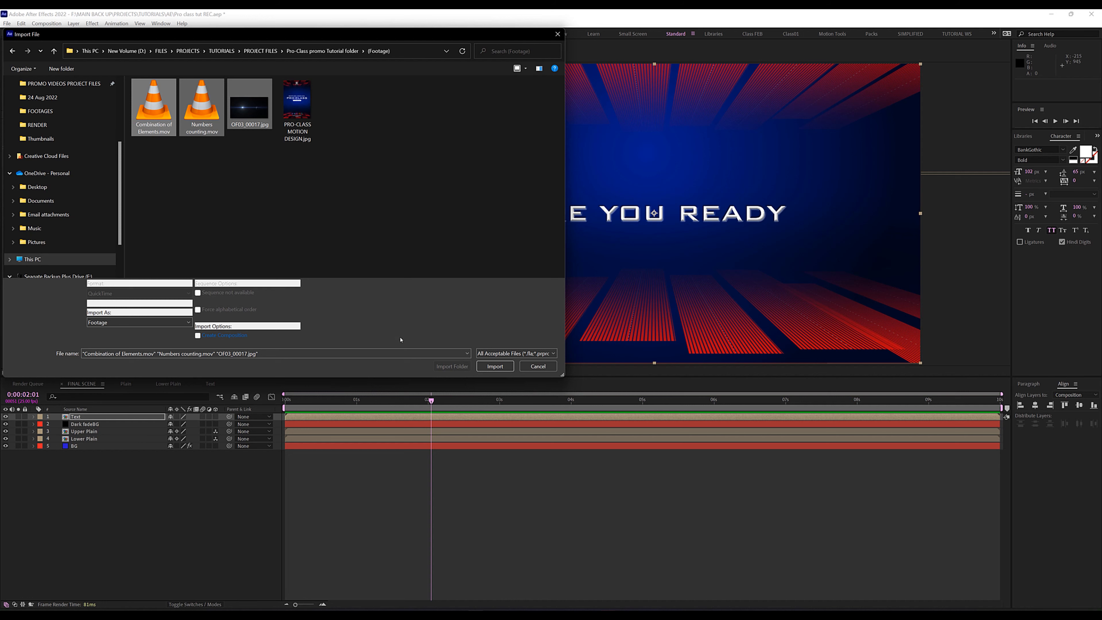
left_click(495, 366)
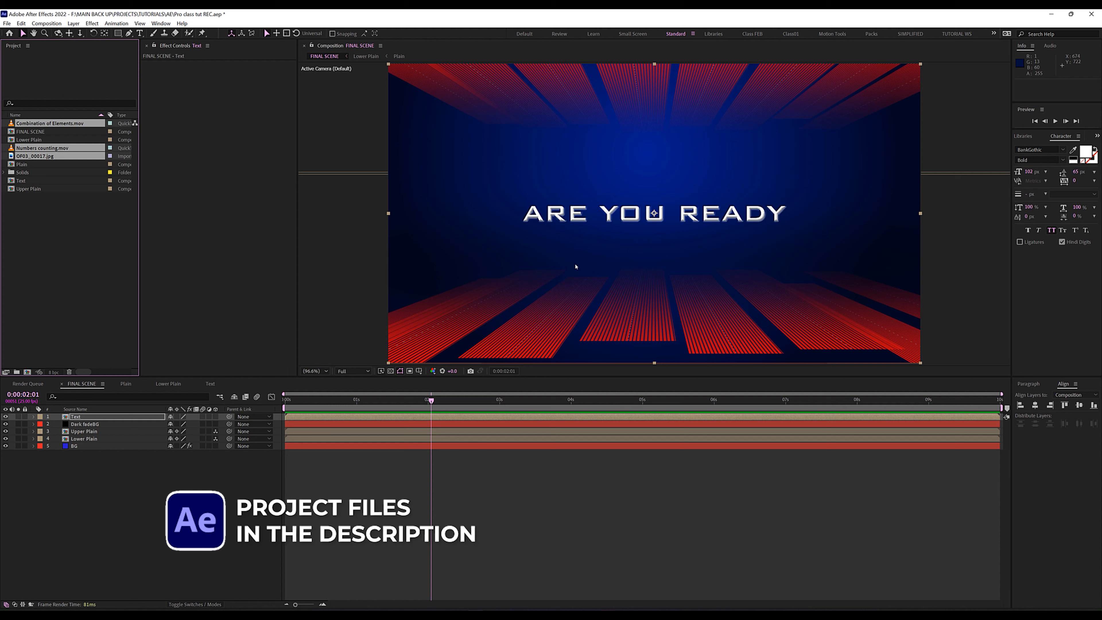
left_click(64, 260)
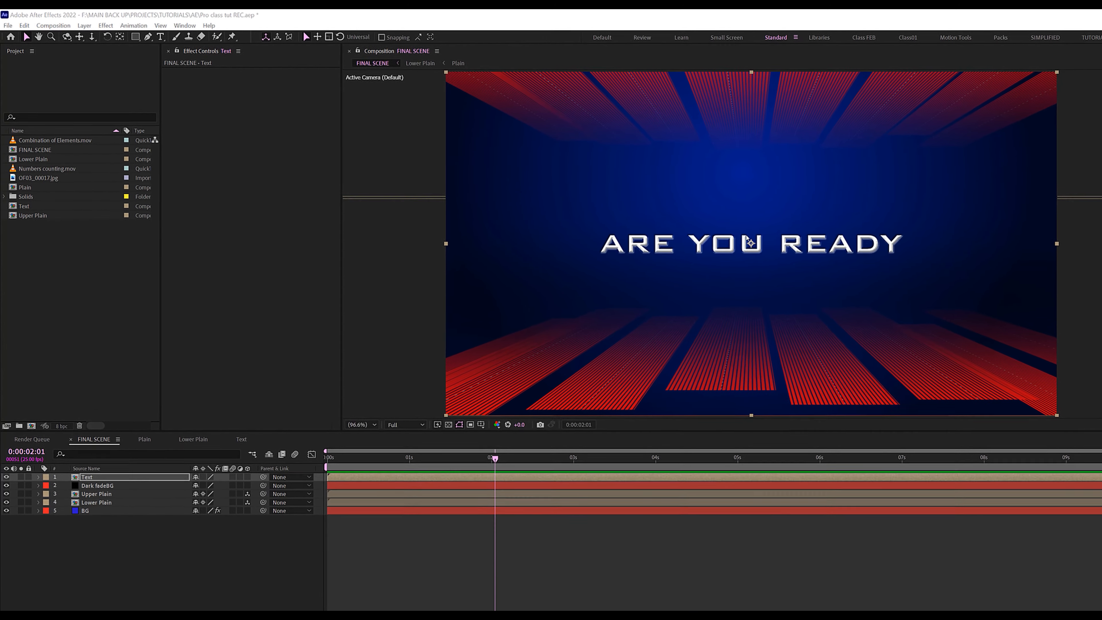
- Duplicate the Text layer in FINAL SCENE and shift the upper copy to start at about 1 second 8 frames
left_click(96, 477)
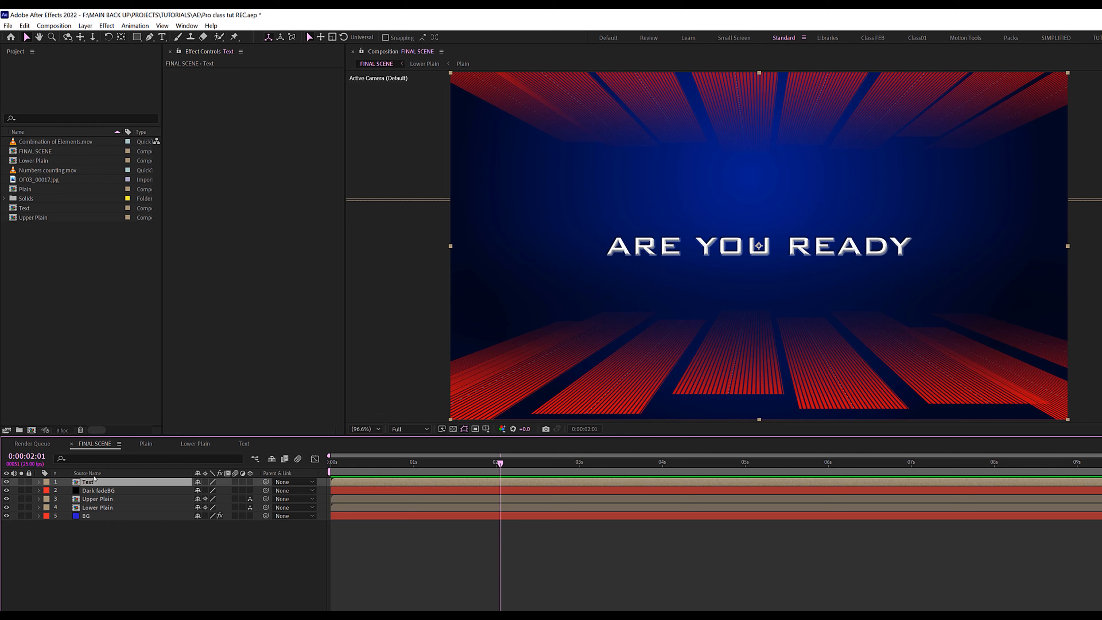
key("ctrl+d")
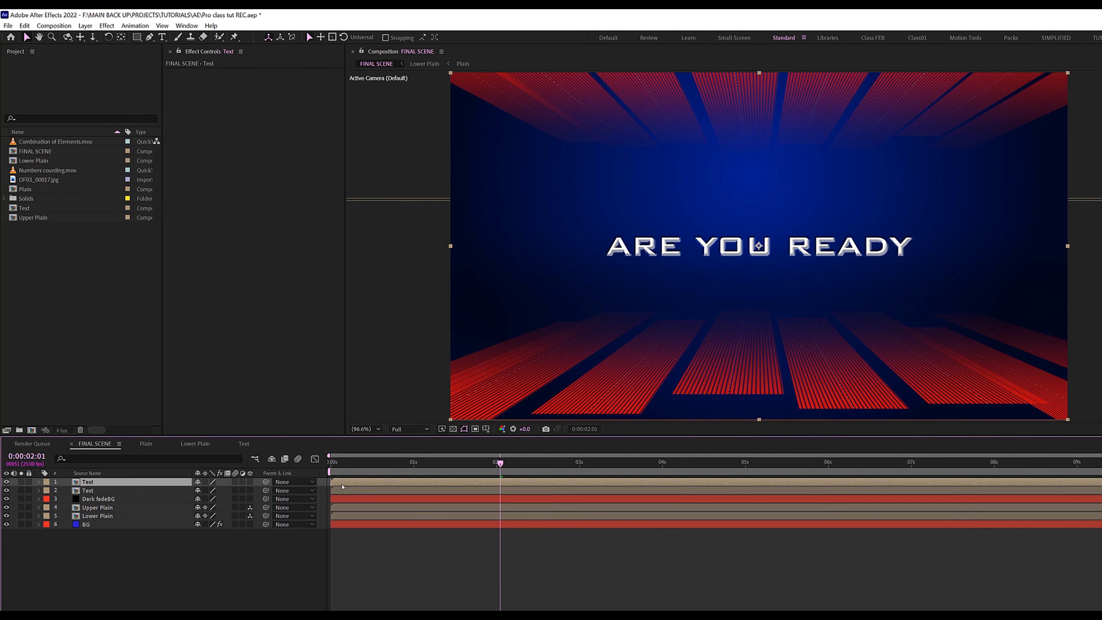
left_click_drag(356, 483, 382, 485)
key("equal")
left_click_drag(450, 482, 554, 483)
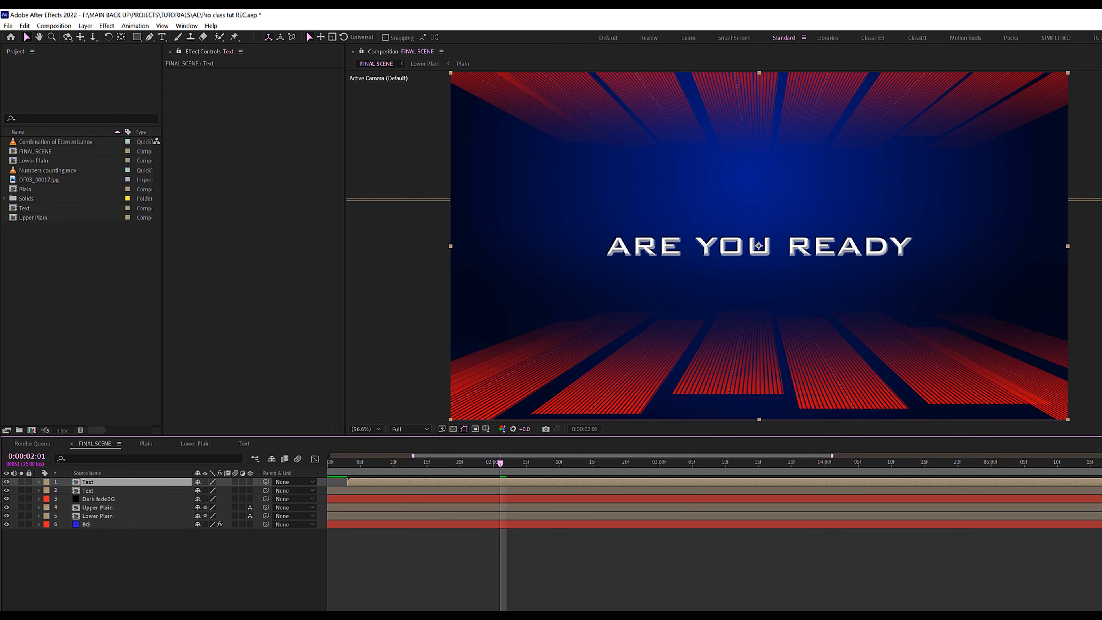
scroll(447, 482, "left", 2)
left_click_drag(446, 481, 527, 480)
key("minus")
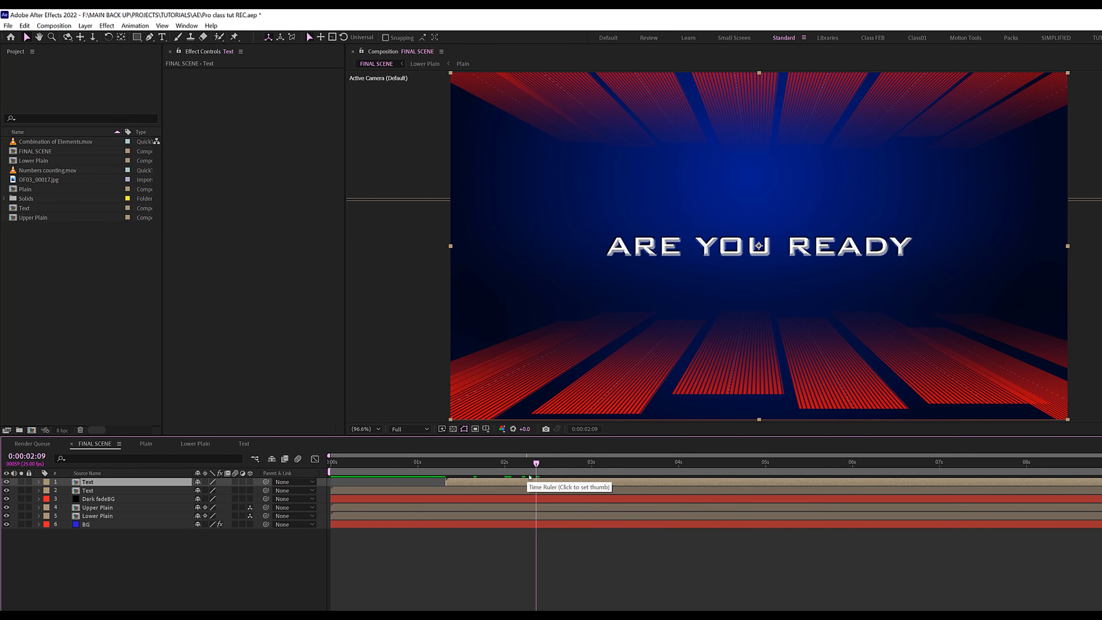
- Apply Fast Box Blur to the upper Text layer and set its Blur Radius to 123
key("ctrl+space")
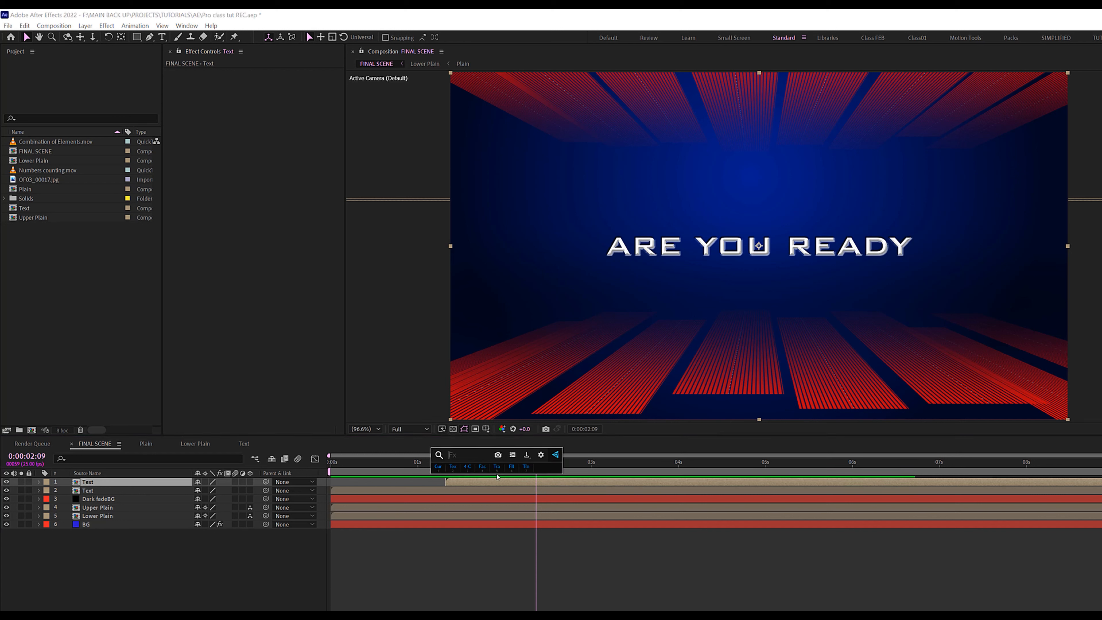
type("fast")
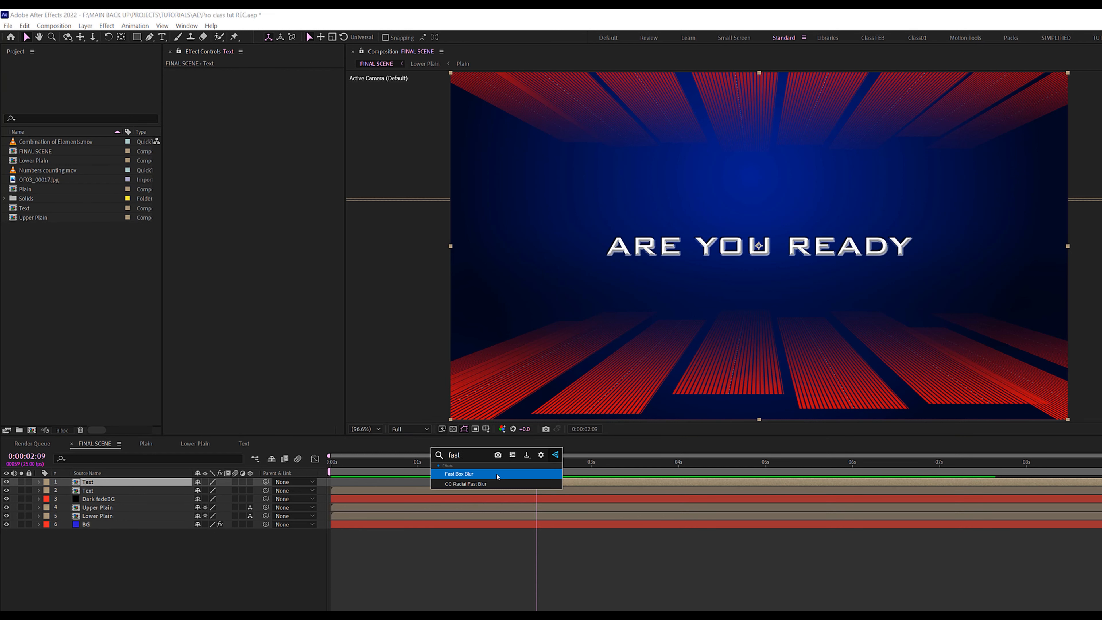
left_click(497, 474)
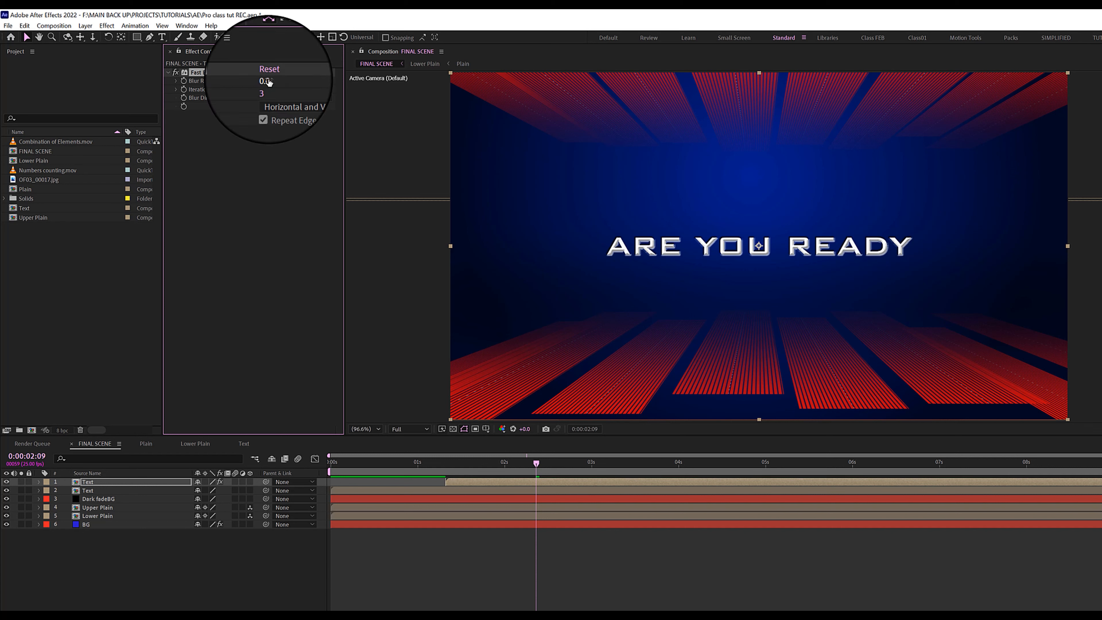
left_click(266, 80)
type("123")
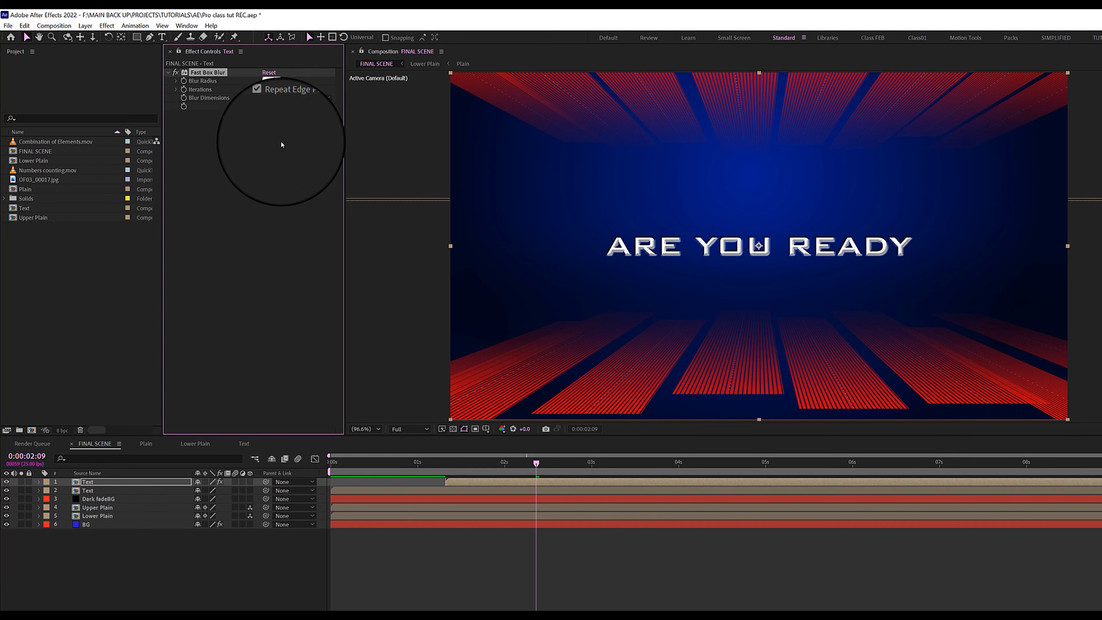
key("Return")
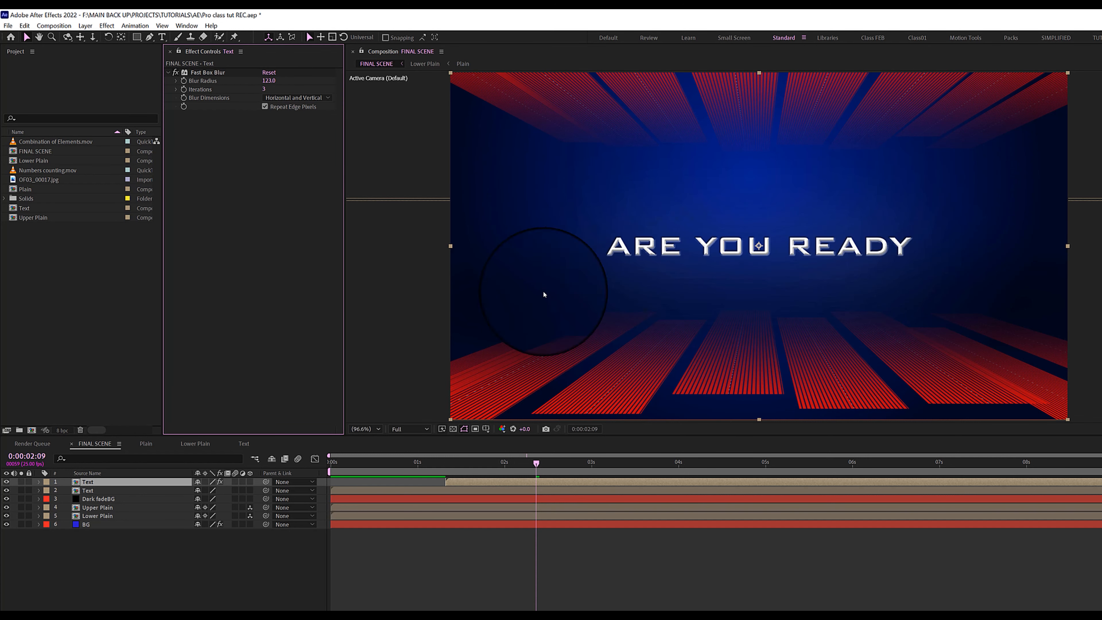
- Set the blur's dimensions to Horizontal while viewing the upper Text layer in isolation, and restore the full scene view
left_click(21, 481)
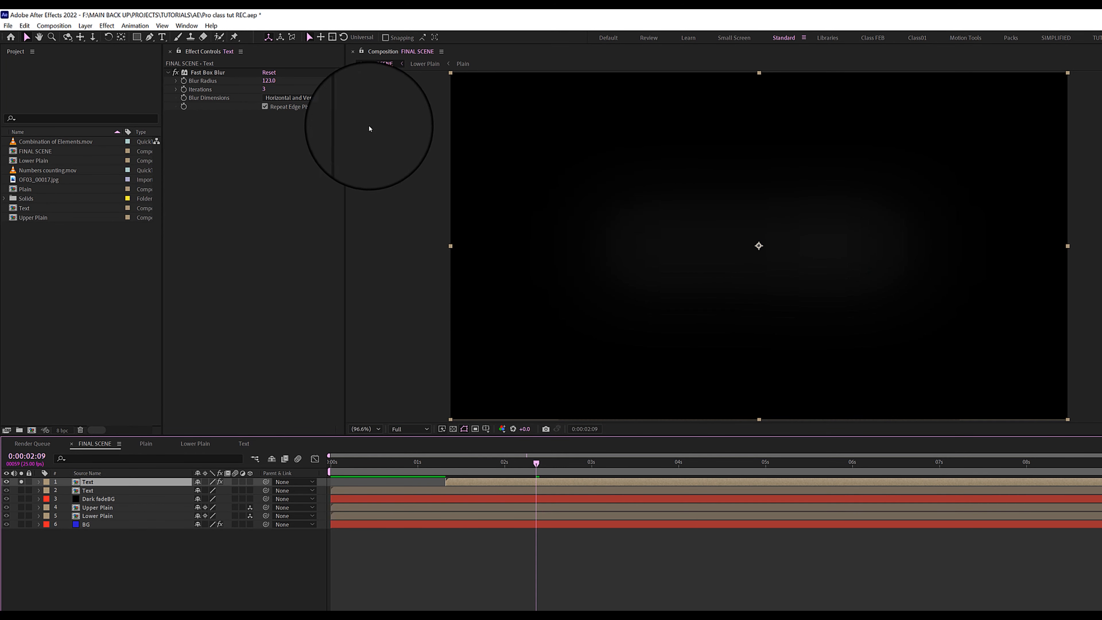
left_click(297, 97)
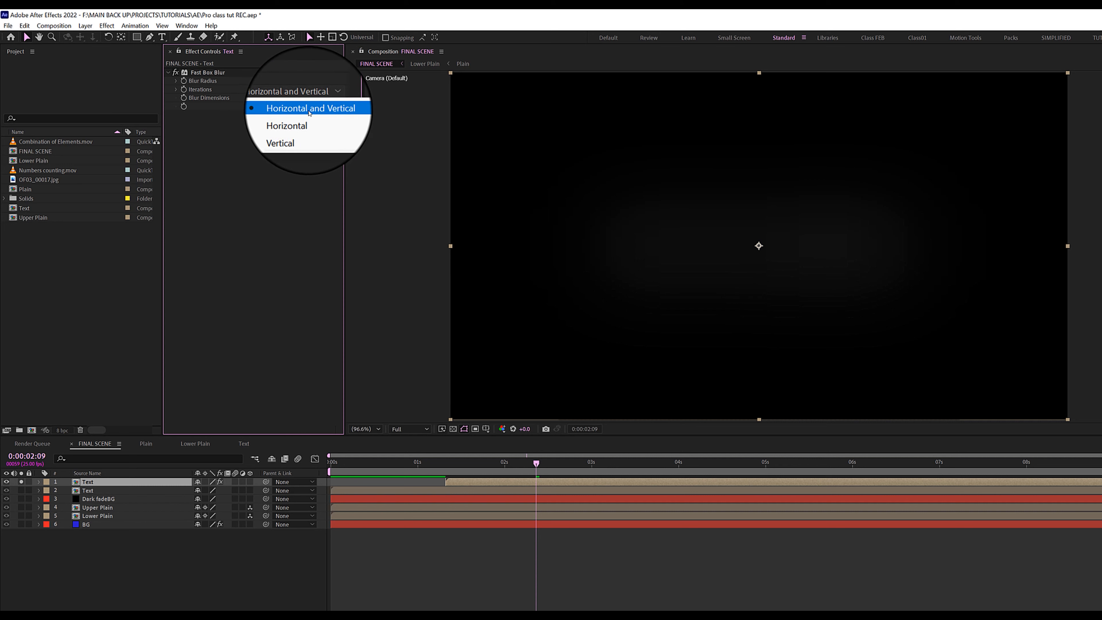
left_click(302, 121)
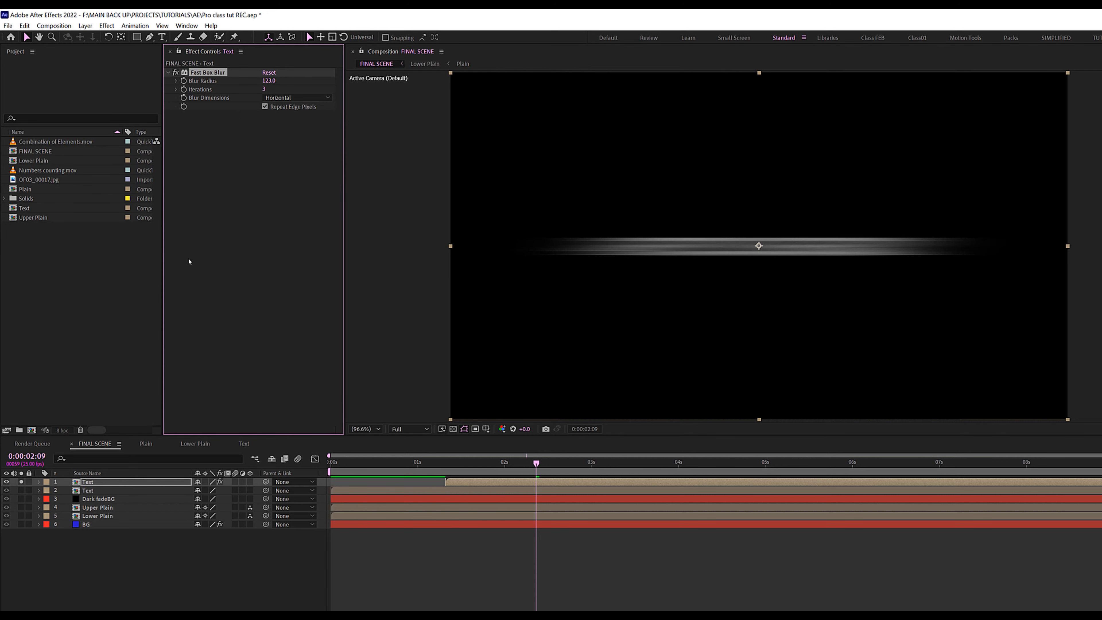
left_click(21, 482)
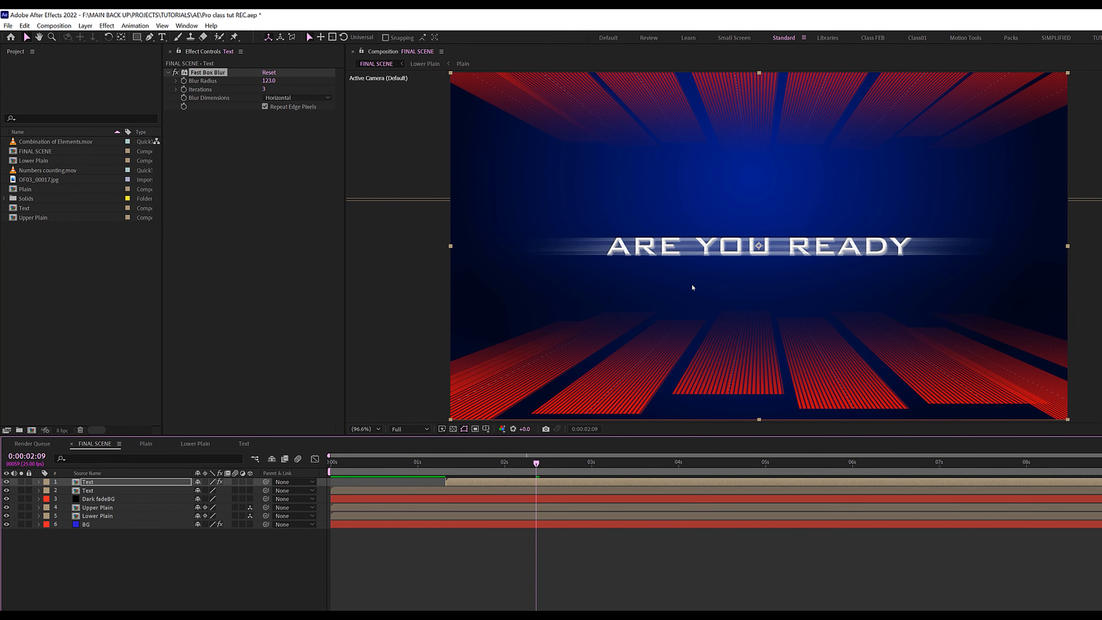
- Lower the blurred Text layer's Opacity to 18% and preview the scene from the first frame
left_click(98, 483)
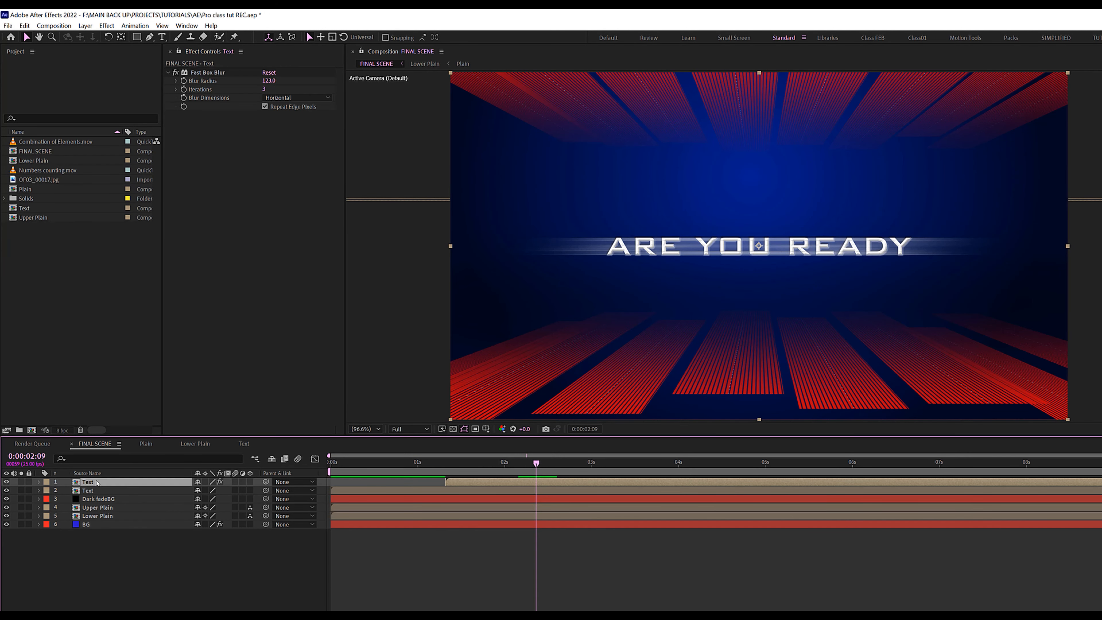
key("t")
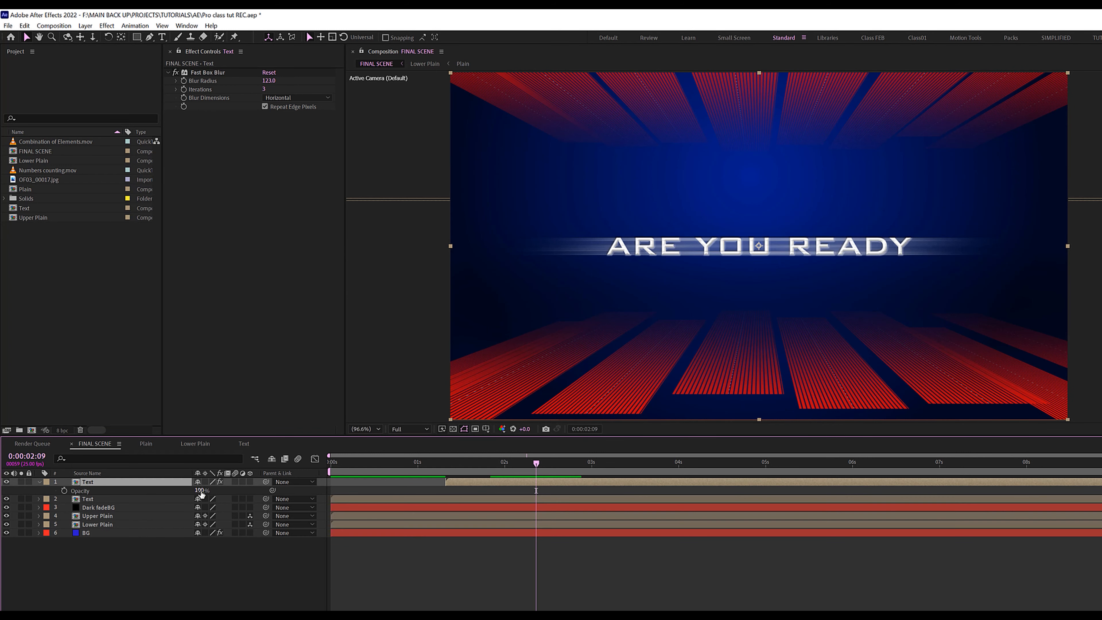
type("18")
key("Return")
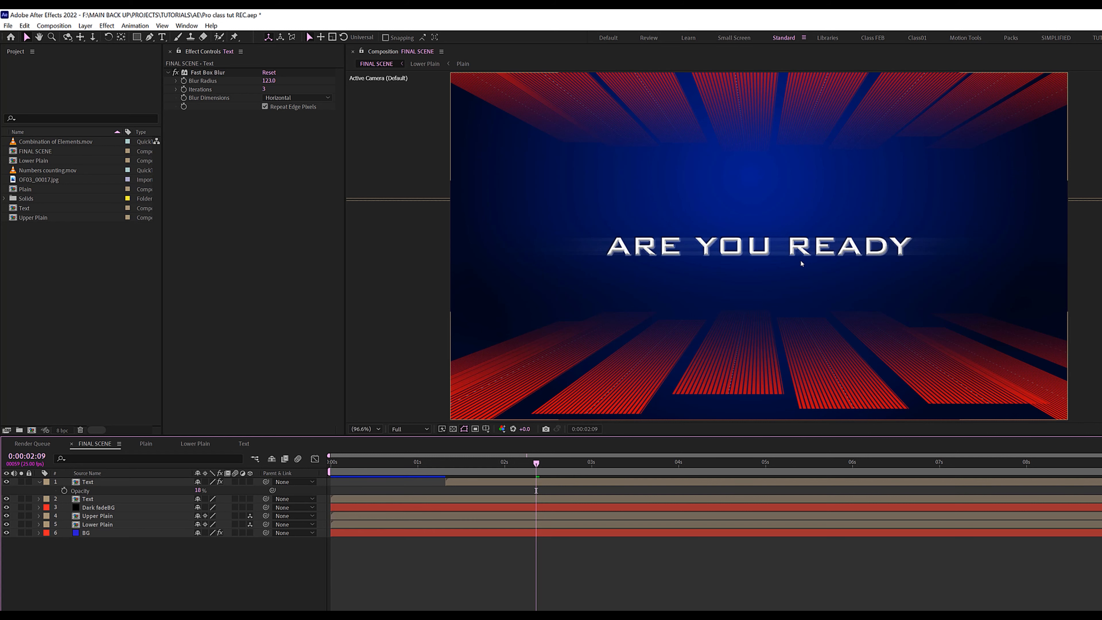
scroll(758, 266, "up", 1)
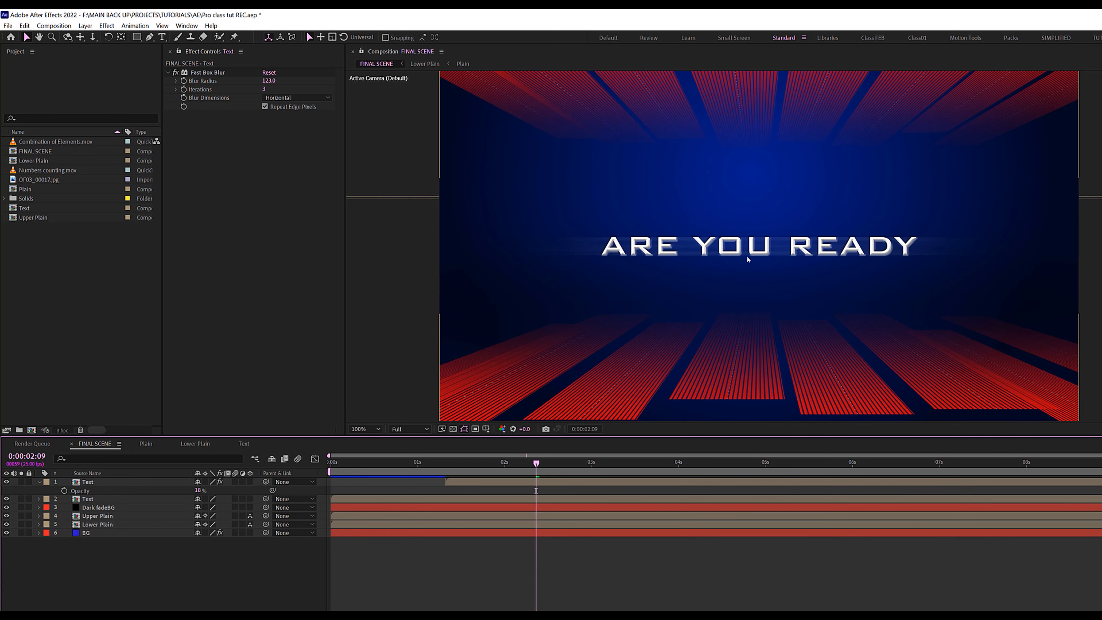
left_click_drag(476, 465, 306, 466)
key("space")
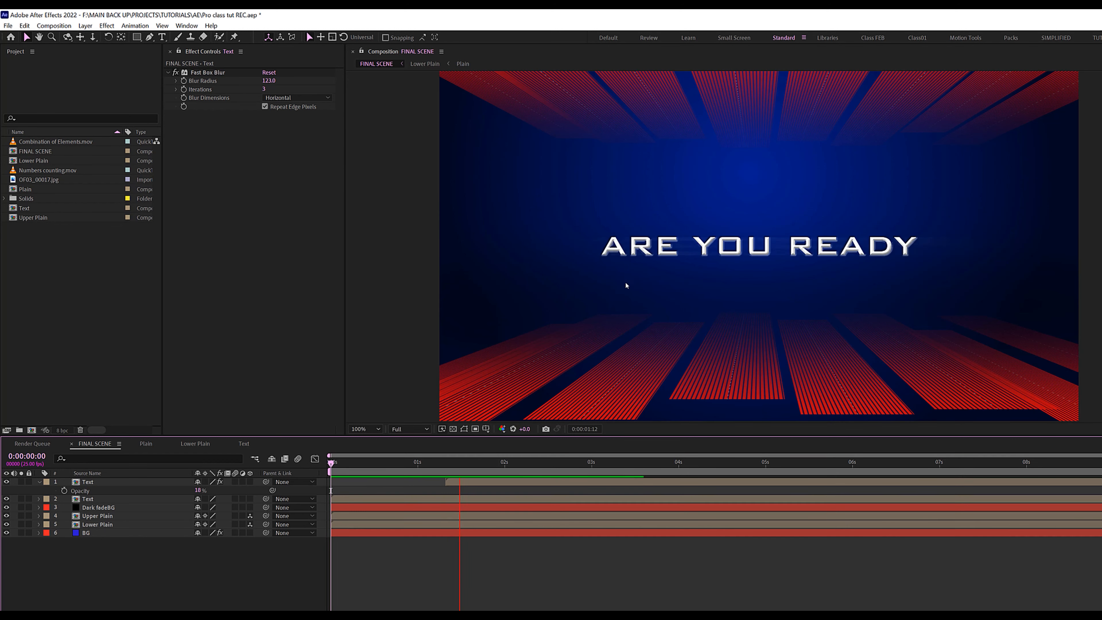
key("space")
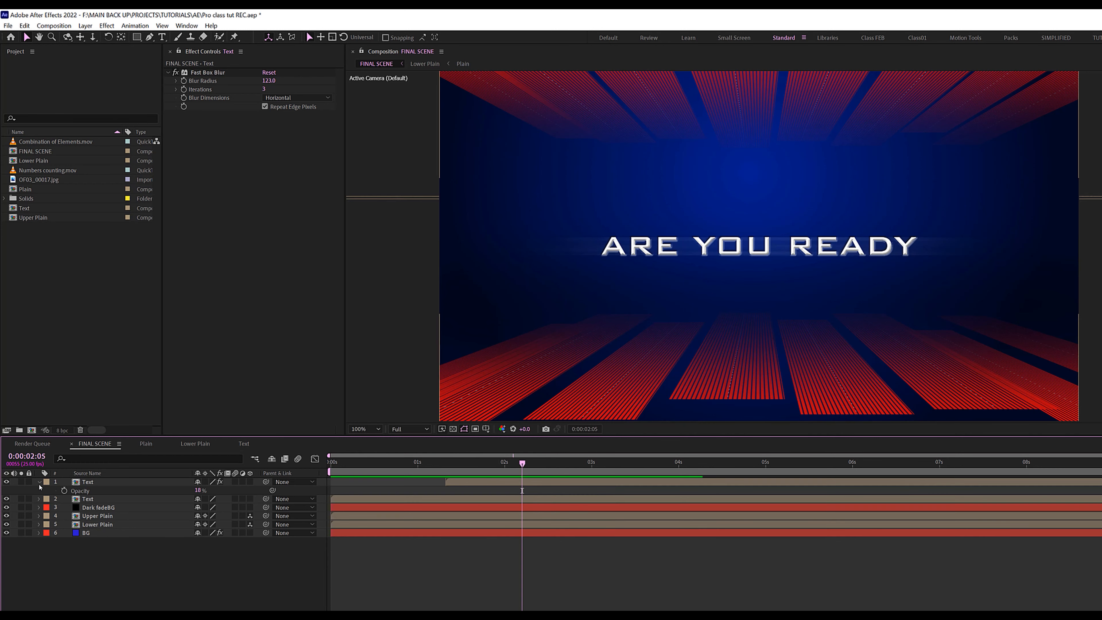
- Collapse the blurred layer's properties and turn both Text layers into 3D layers
key("t")
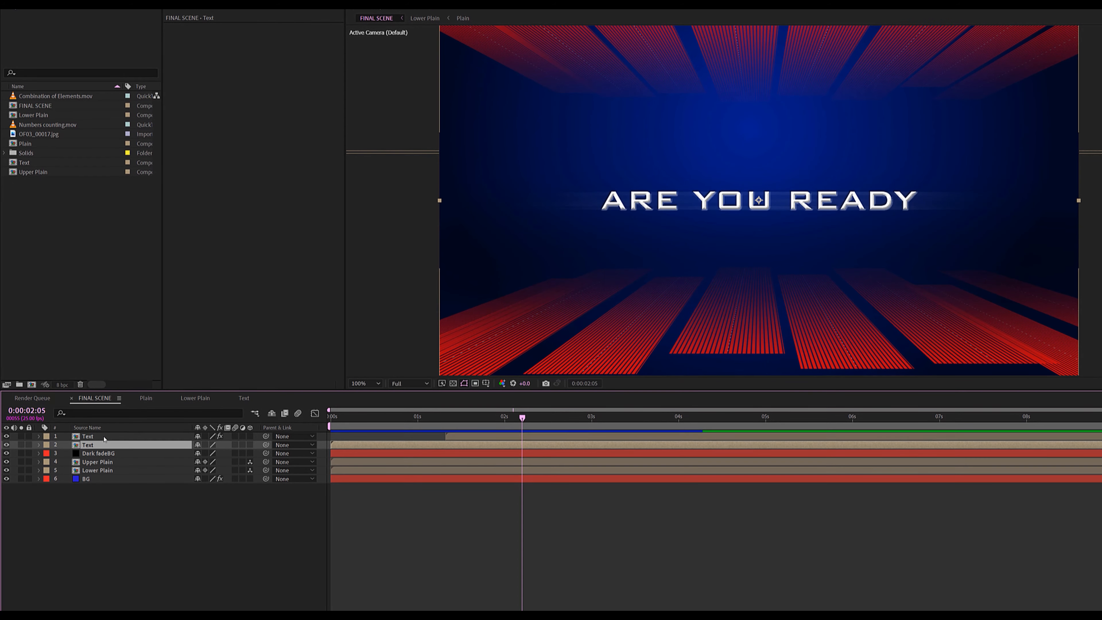
left_click(252, 459, "shift")
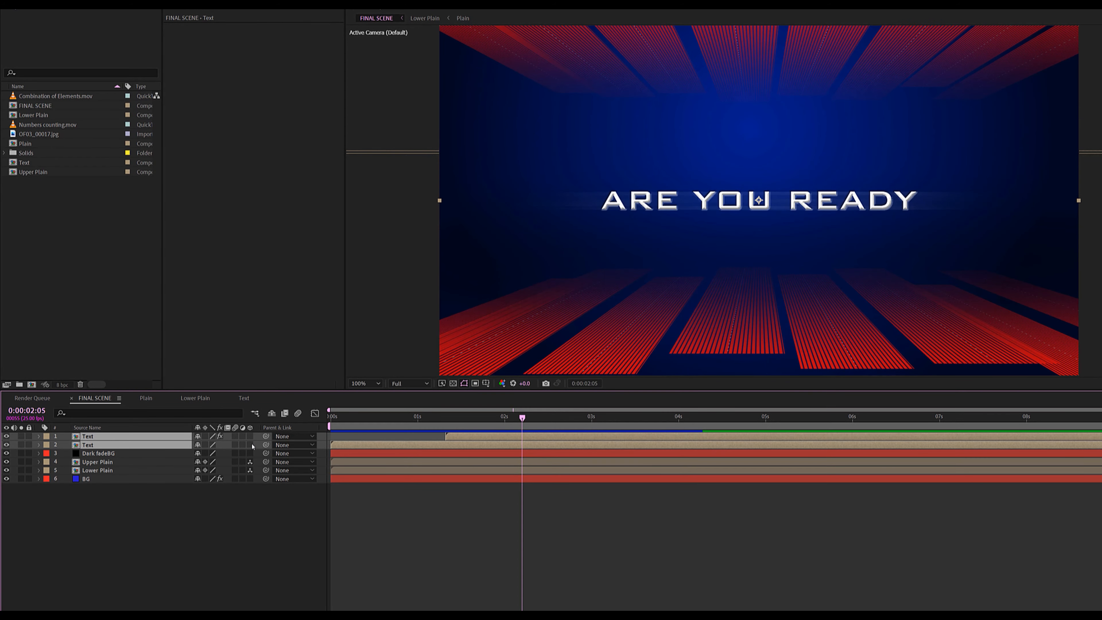
left_click(192, 505)
- Add a two-node camera named Camera 1 with the 35mm preset to FINAL SCENE
right_click(103, 510)
mouse_move(131, 514)
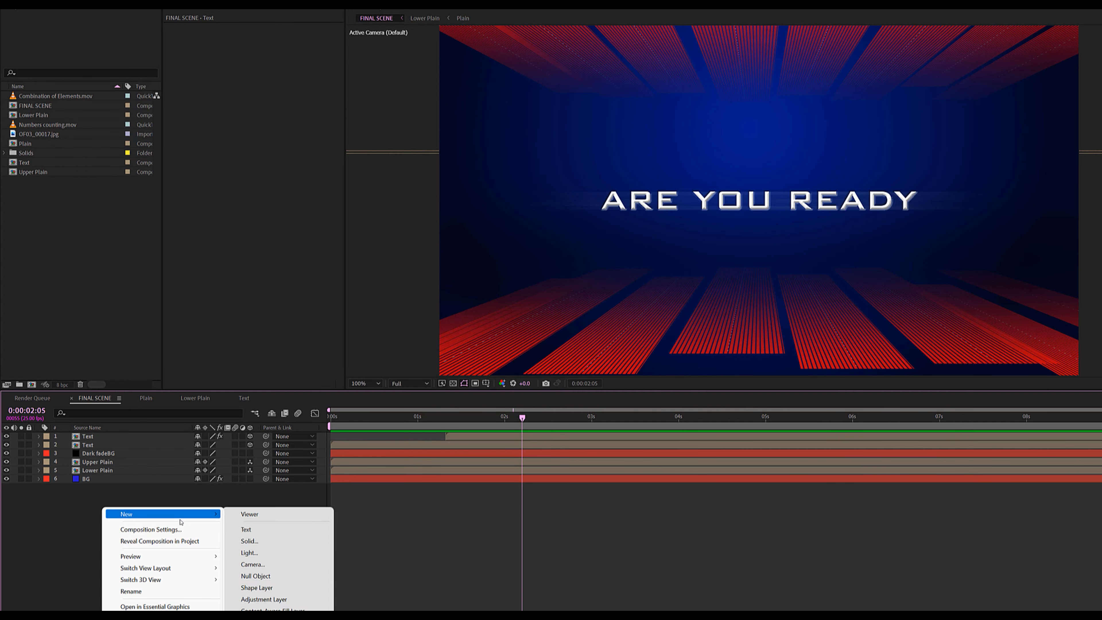
left_click(278, 567)
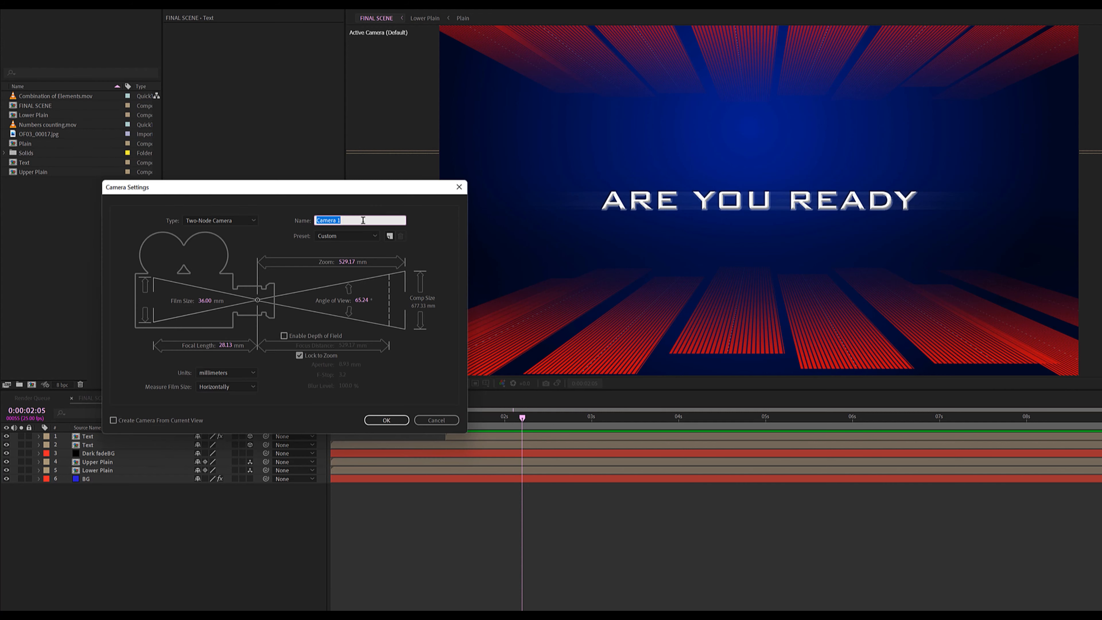
left_click(353, 238)
left_click(343, 300)
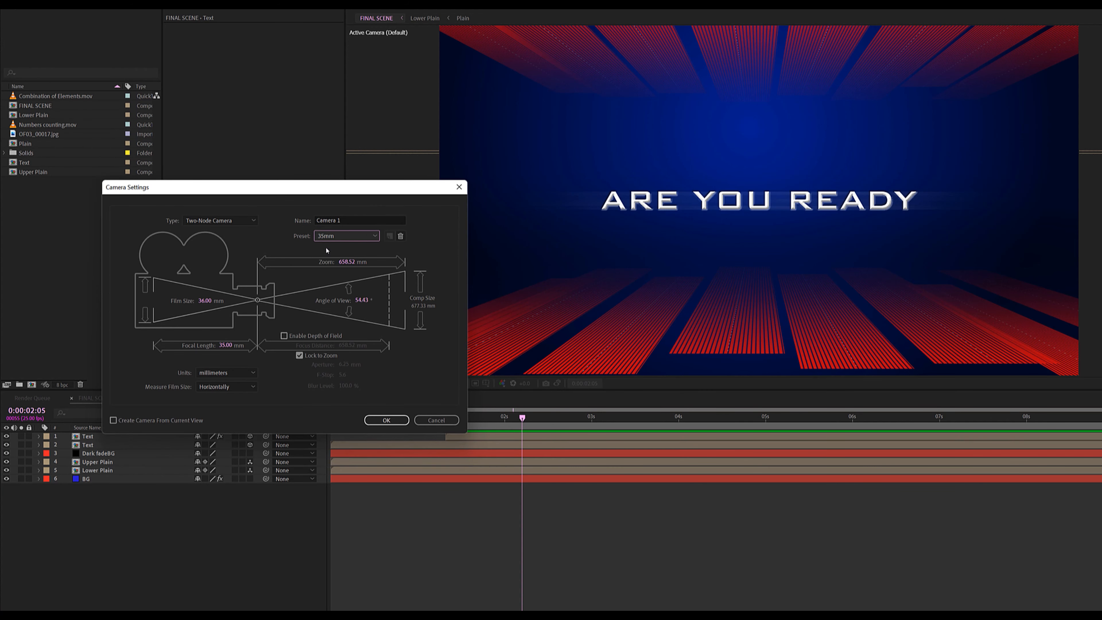
left_click(387, 421)
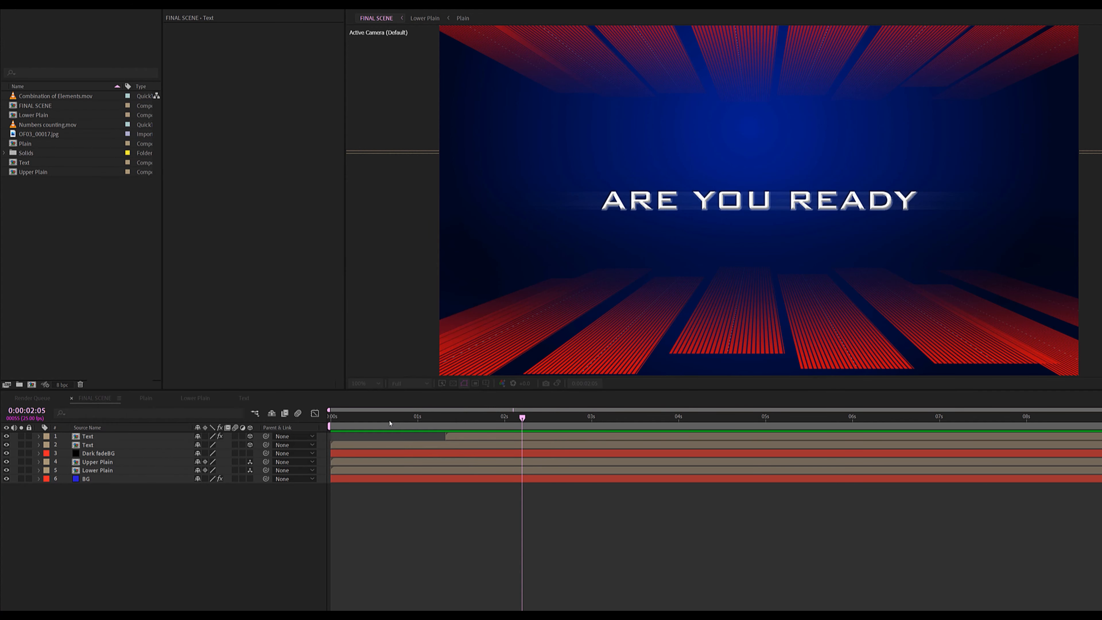
- Create an orbit null for Camera 1
right_click(100, 438)
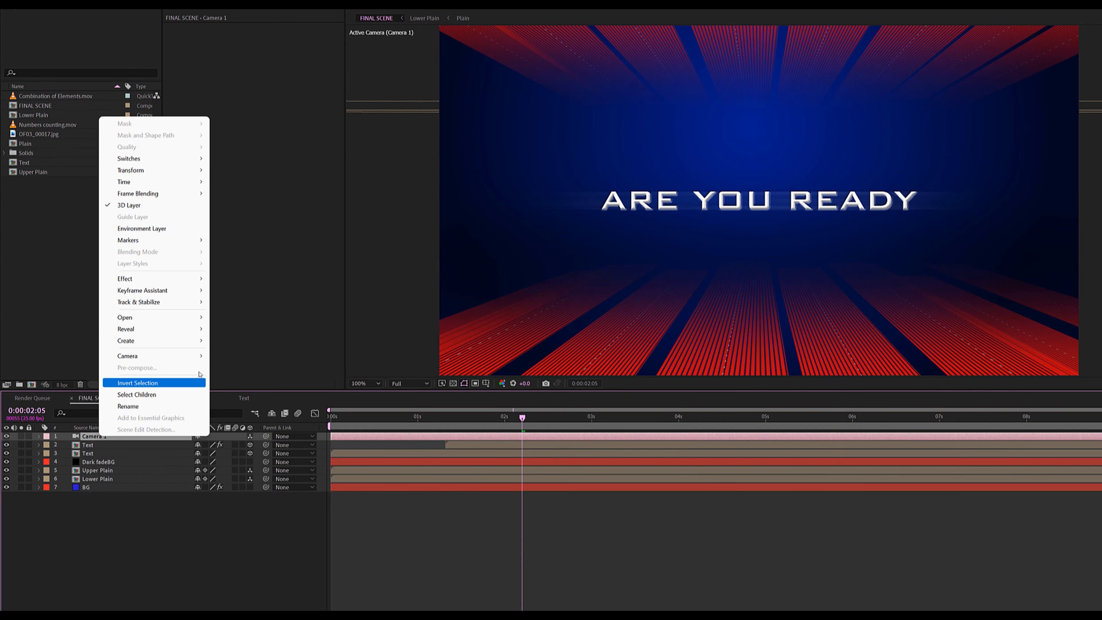
mouse_move(164, 356)
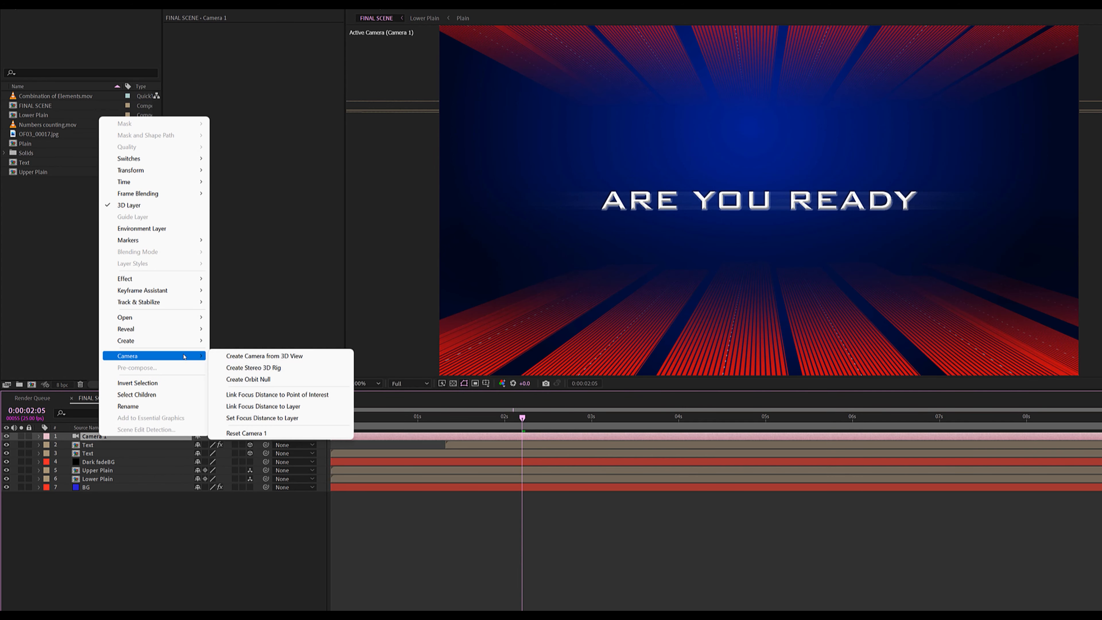
left_click(260, 380)
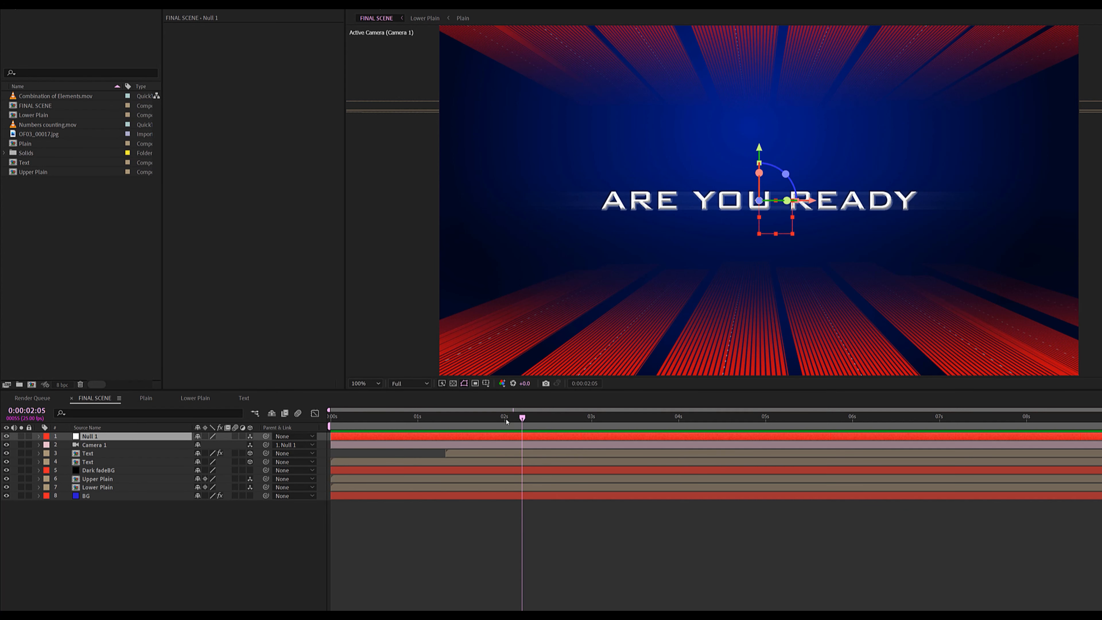
- Keyframe the orbit null's Position at 2 seconds, and set its Z position to 1480 at the first frame
left_click(504, 417)
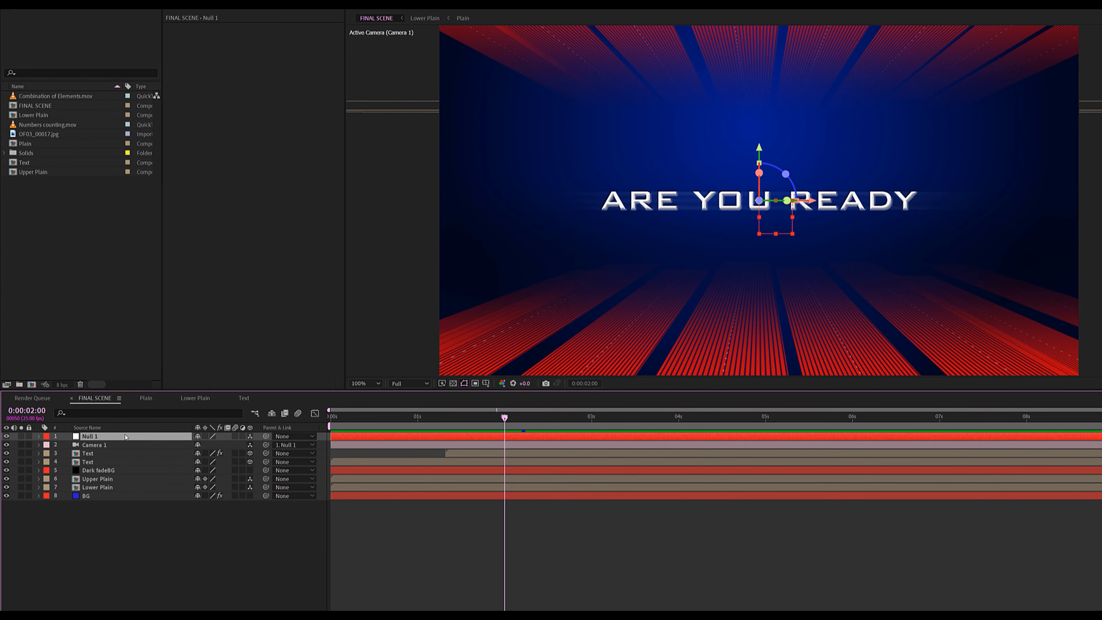
key("p")
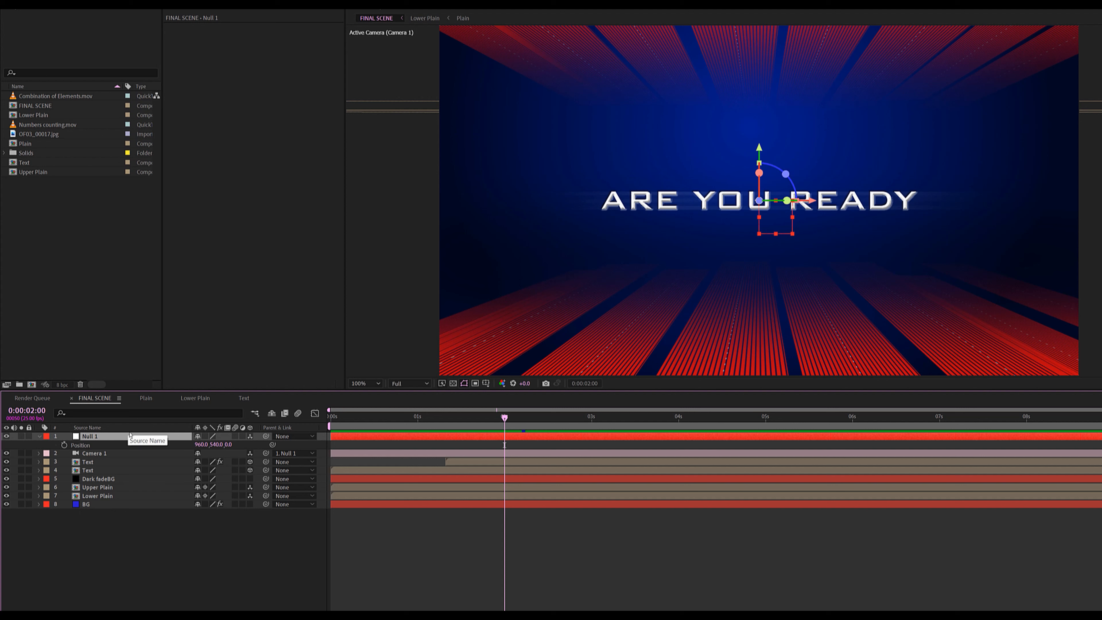
left_click(64, 445)
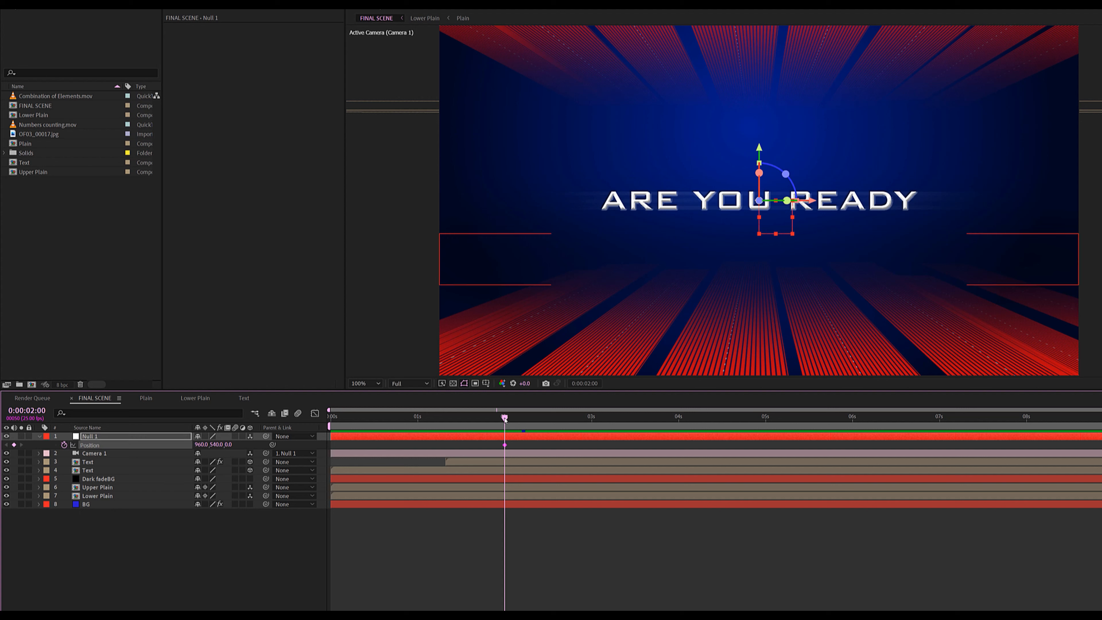
left_click_drag(504, 418, 306, 420)
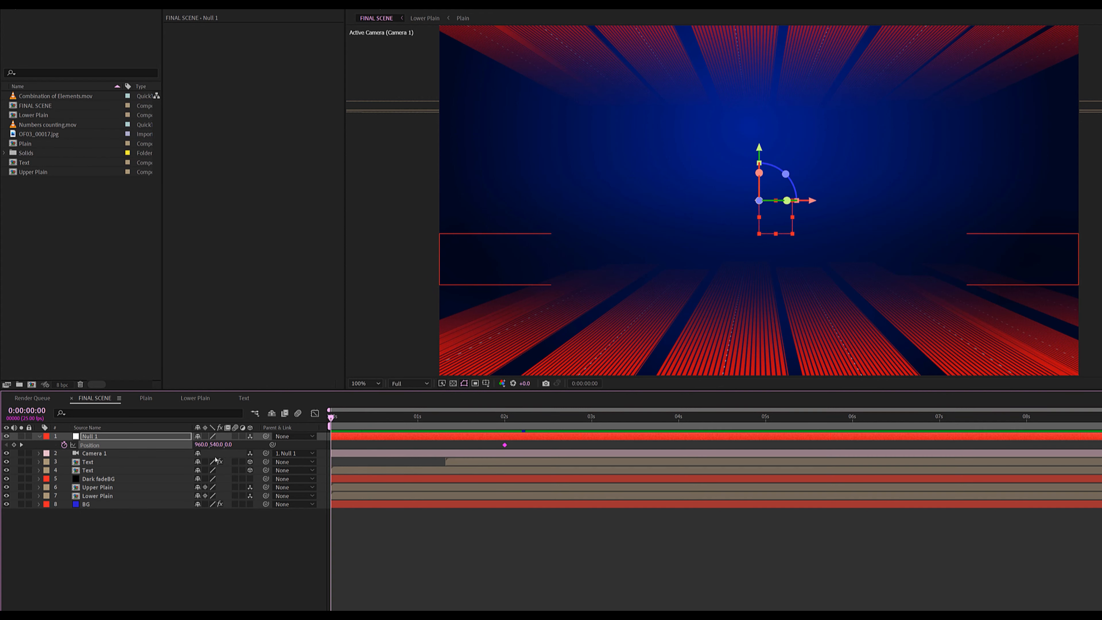
left_click_drag(227, 445, 323, 459)
- Easy Ease the null's Position keyframes, lengthen the ending influence in the speed graph for a slower finish, and preview the move
right_click(331, 443)
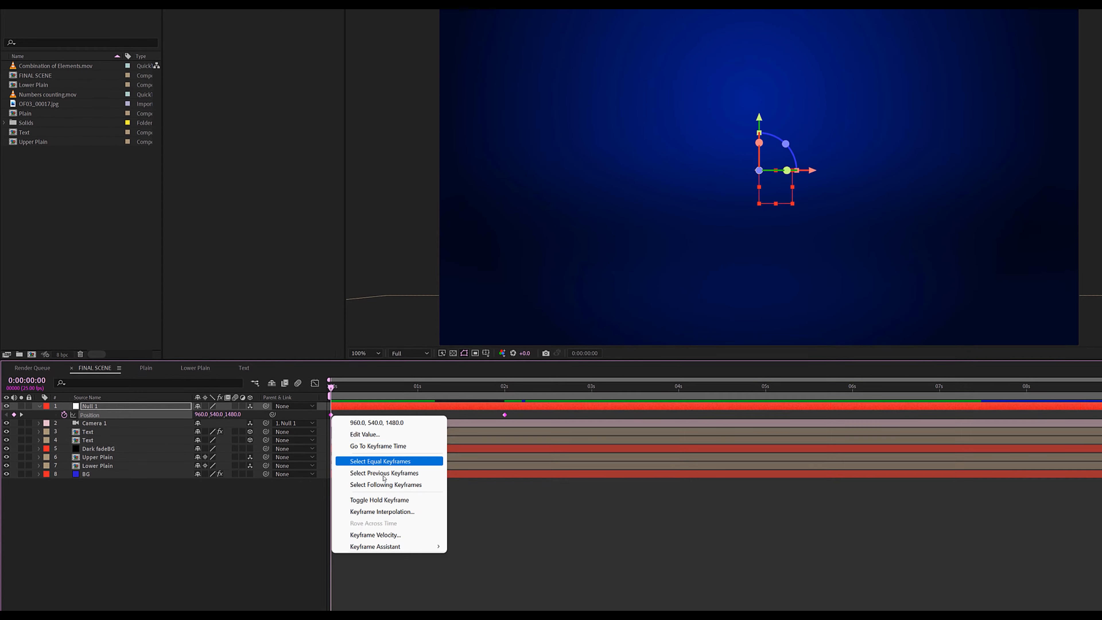
mouse_move(389, 574)
left_click(508, 457)
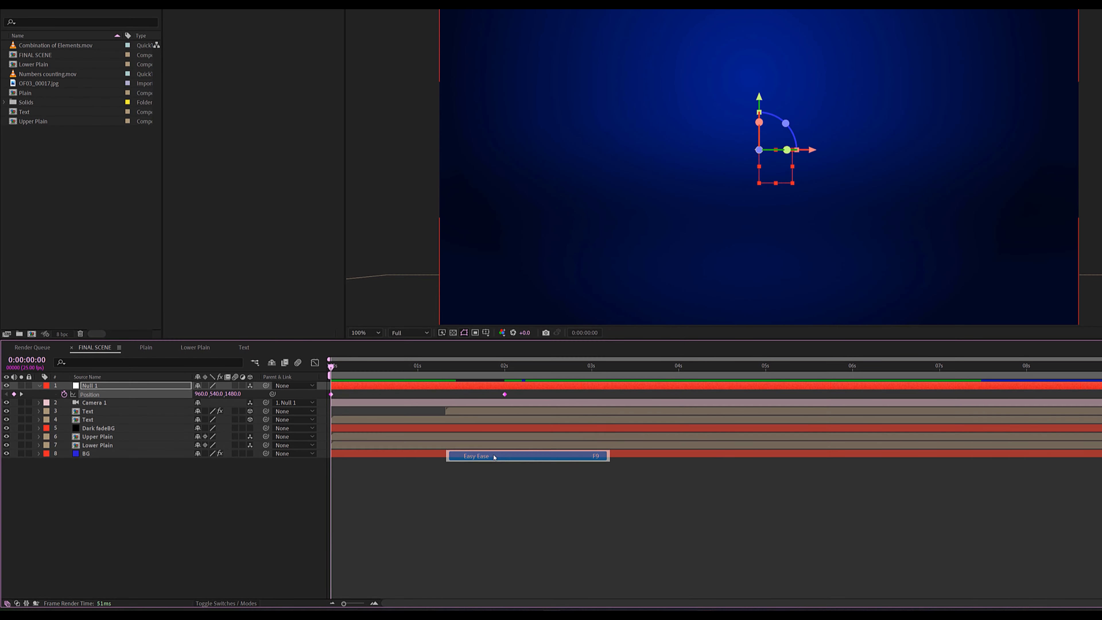
left_click(315, 363)
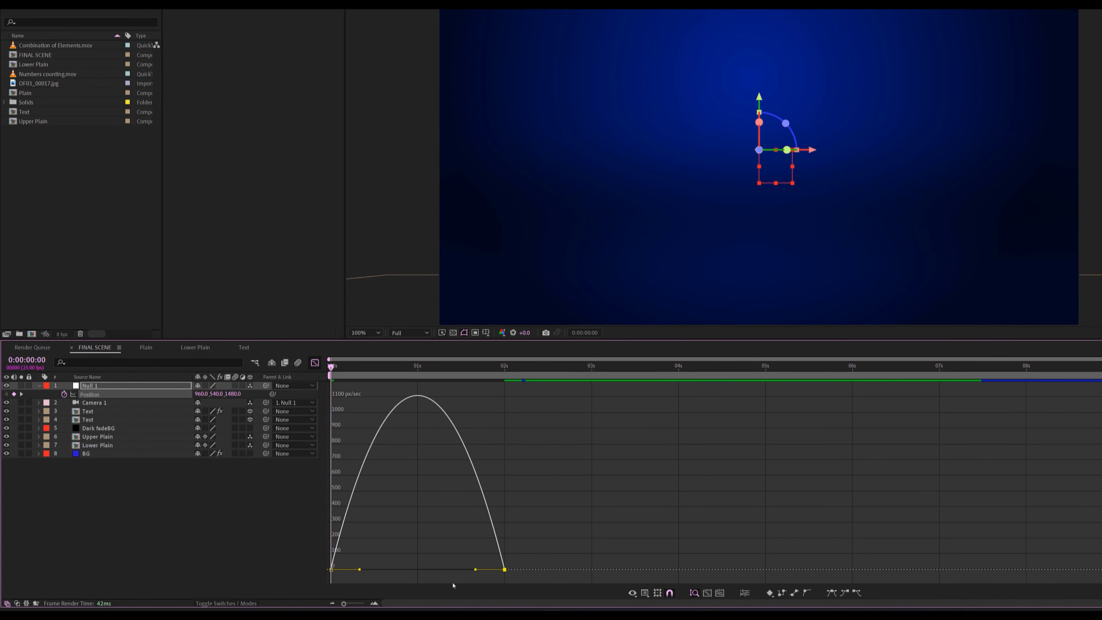
left_click_drag(475, 572, 401, 572)
left_click(316, 363)
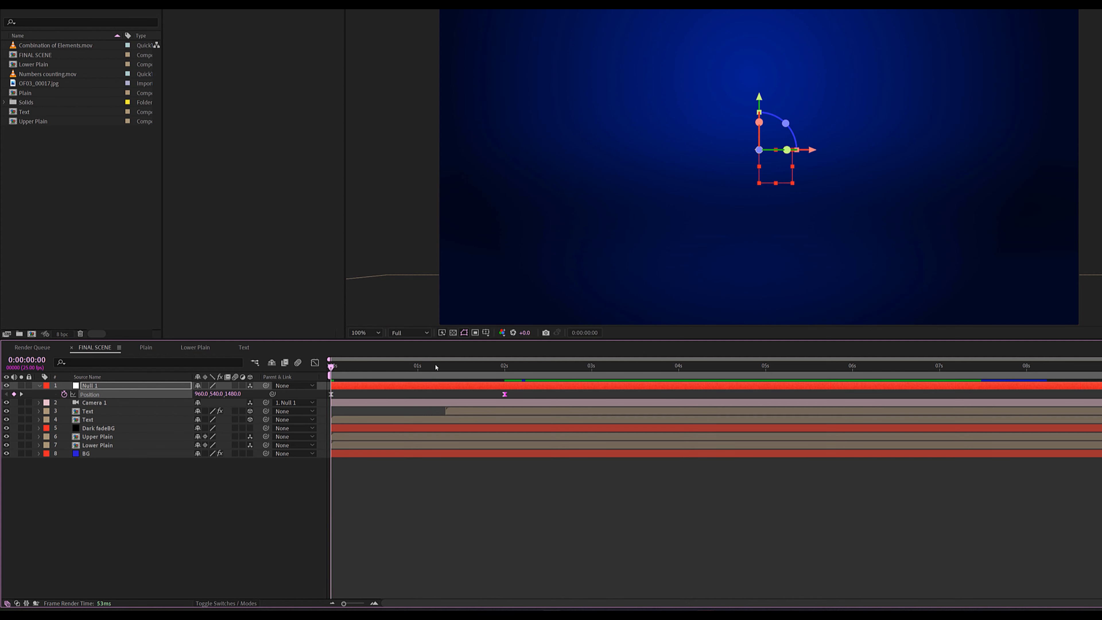
left_click(381, 496)
key("space")
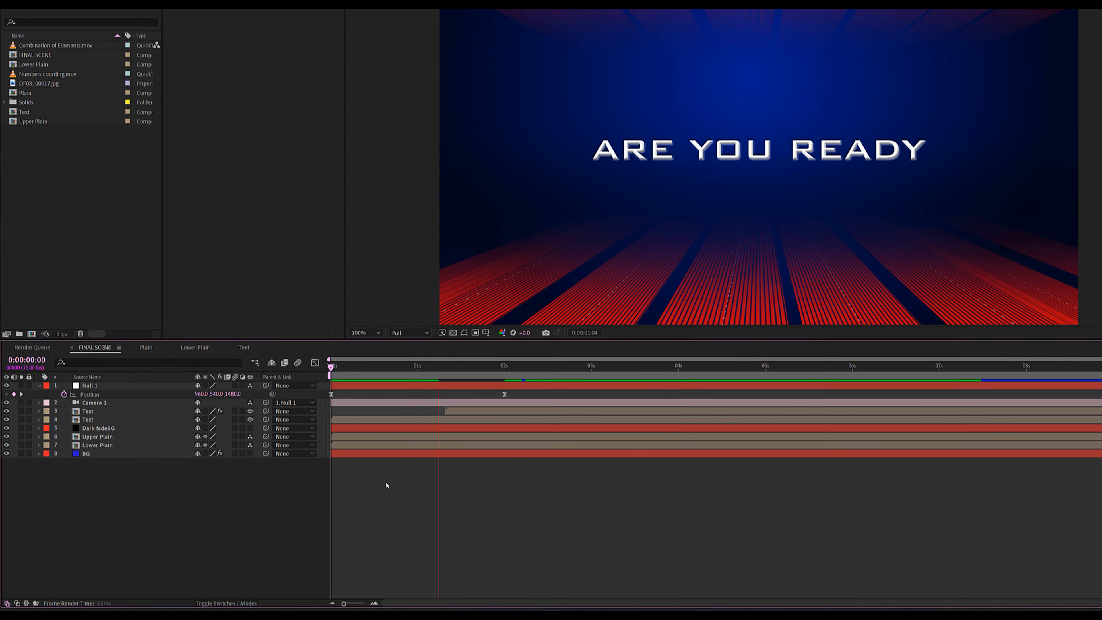
key("space")
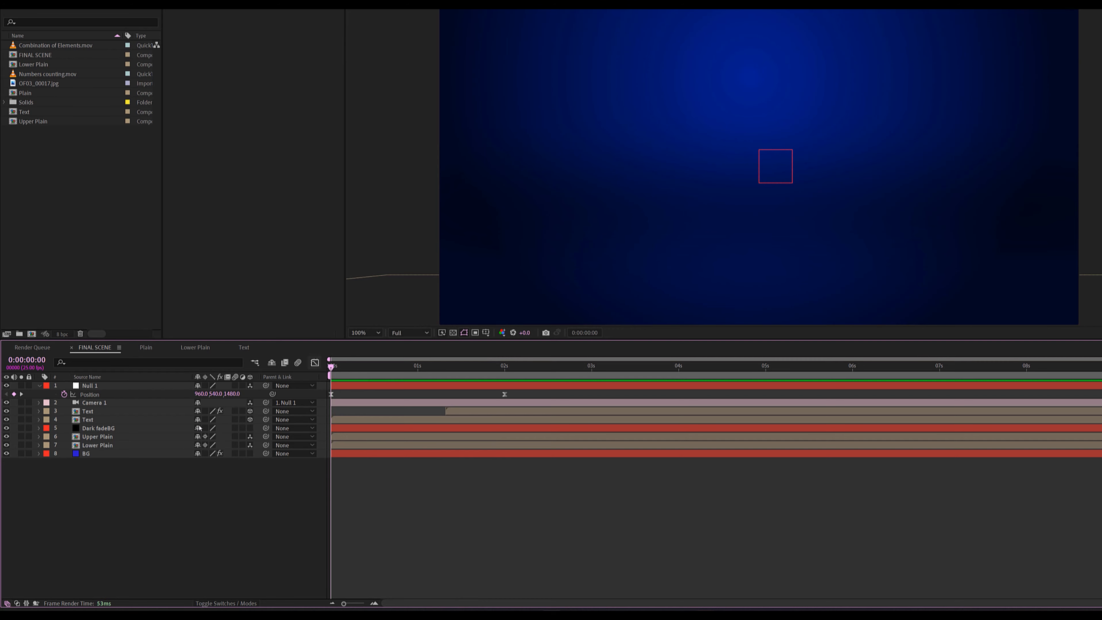
- Make the Dark fadeBG layer 3D and preview the camera move again
left_click(120, 430)
key("space")
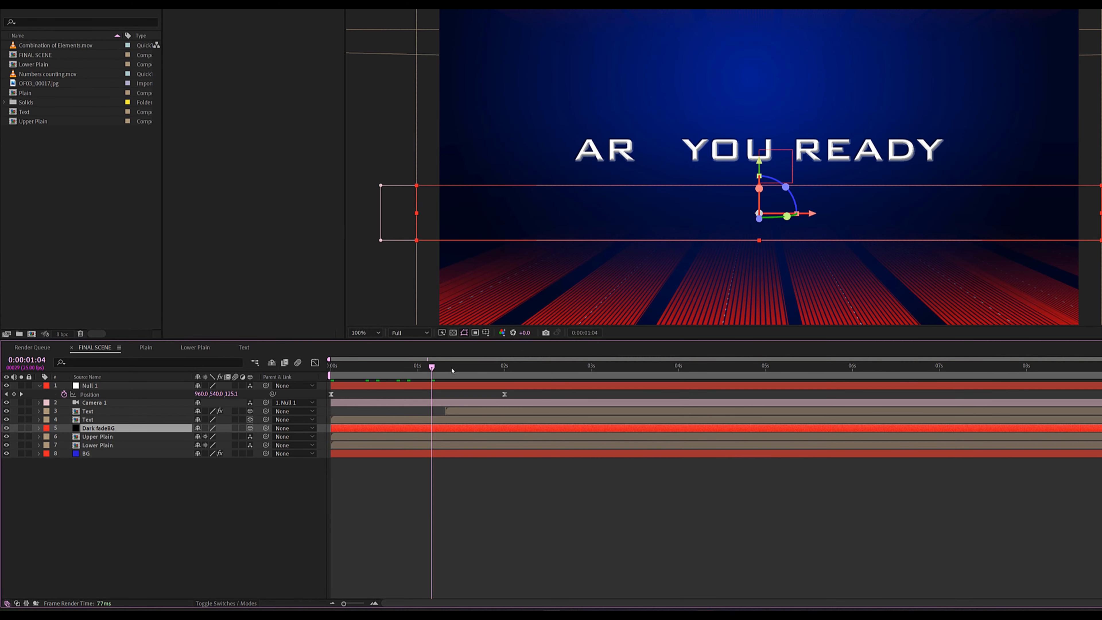
- Add OF03_00017.jpg to FINAL SCENE below Camera 1 as a 3D layer with the Add blending mode
left_click(568, 487)
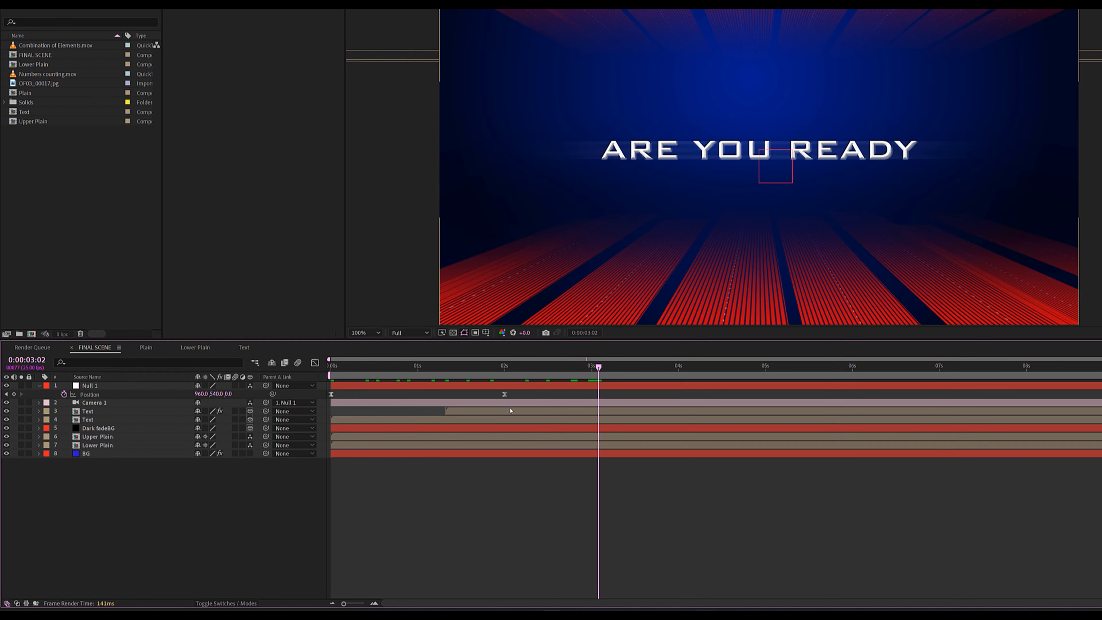
left_click_drag(39, 102, 104, 513)
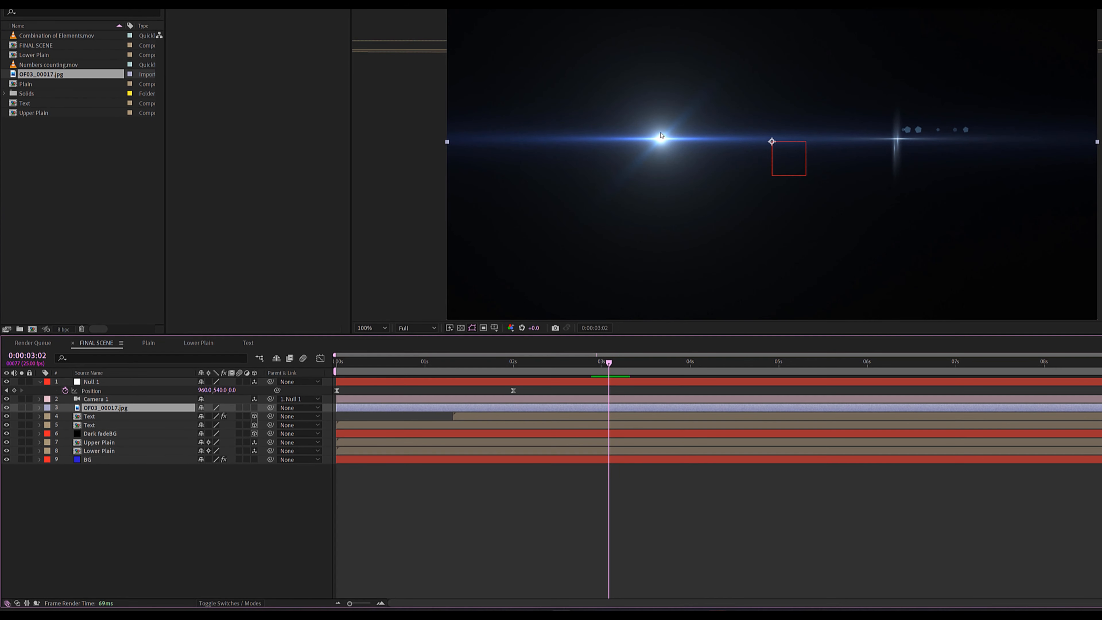
left_click(255, 408)
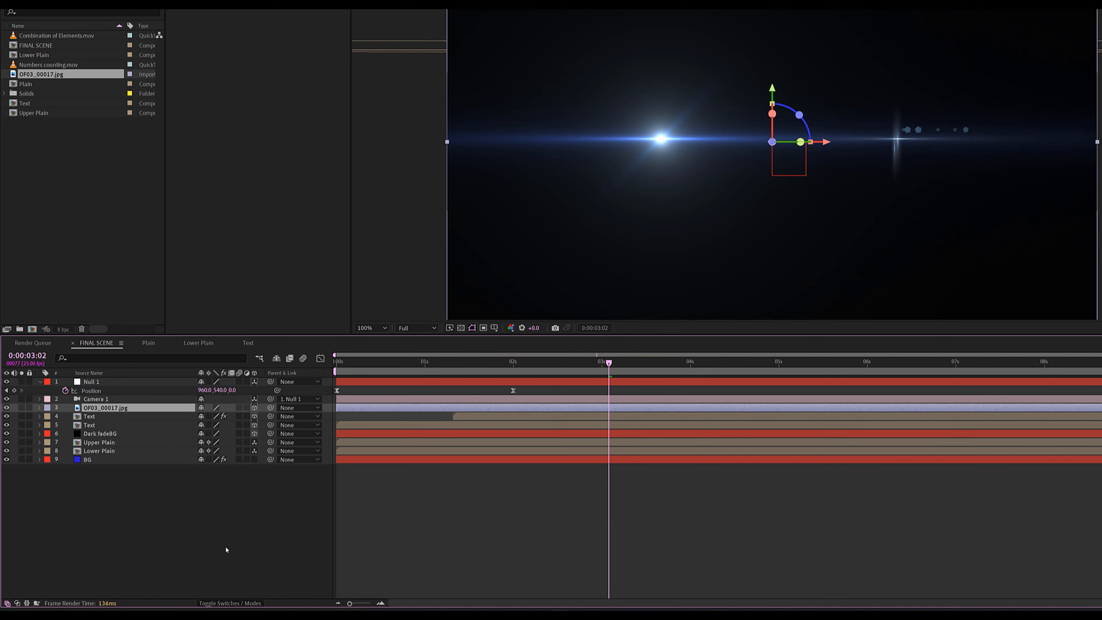
key("F4")
left_click(215, 407)
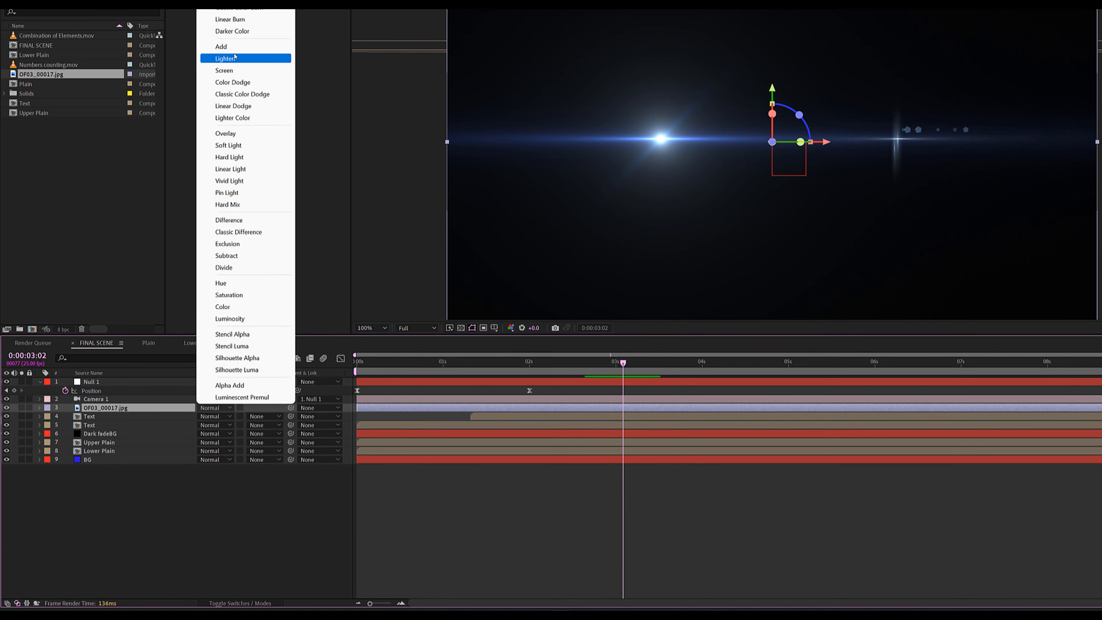
left_click(221, 46)
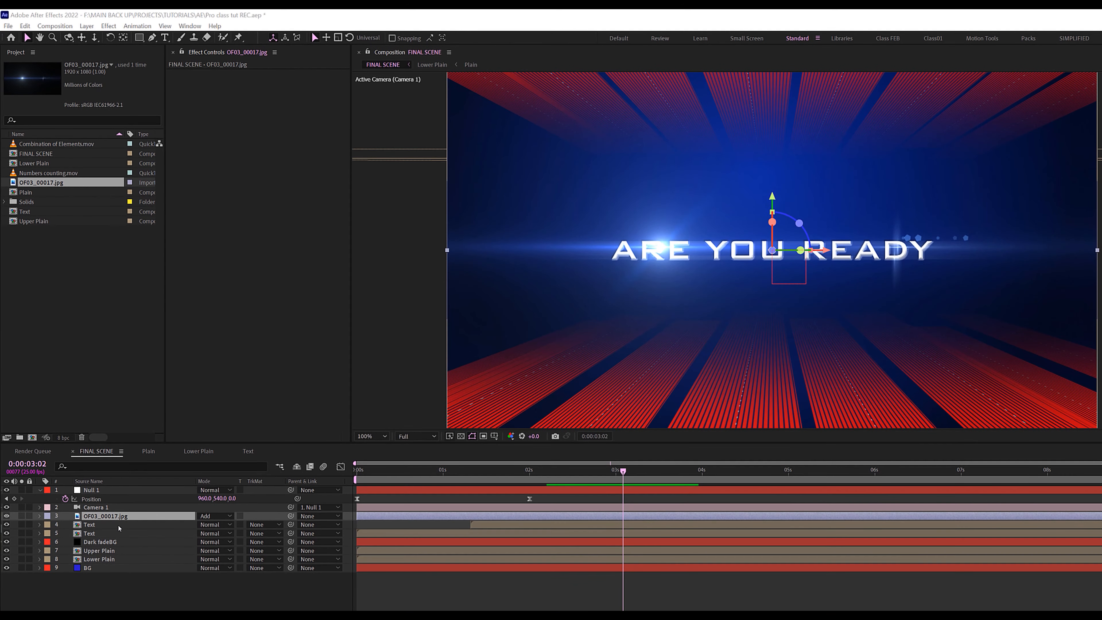
- Set the blending mode of the upper Text layer to Add
left_click(139, 525)
left_click(228, 525)
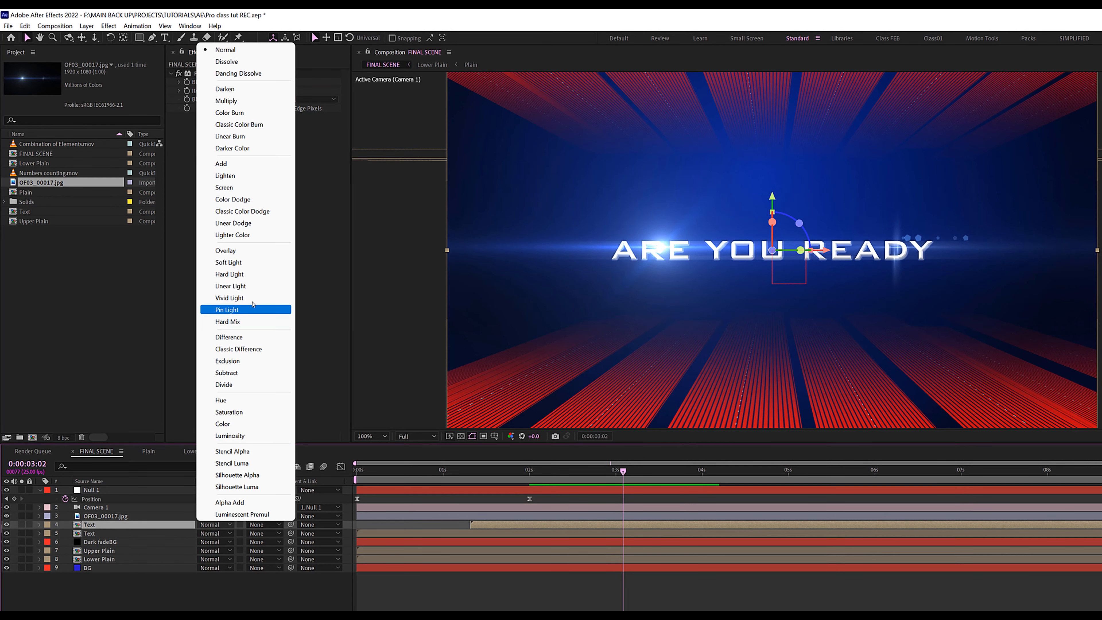
left_click(233, 167)
- Draw a wide, flat elliptical mask around the light streak on the OF03_00017.jpg layer
left_click(539, 174)
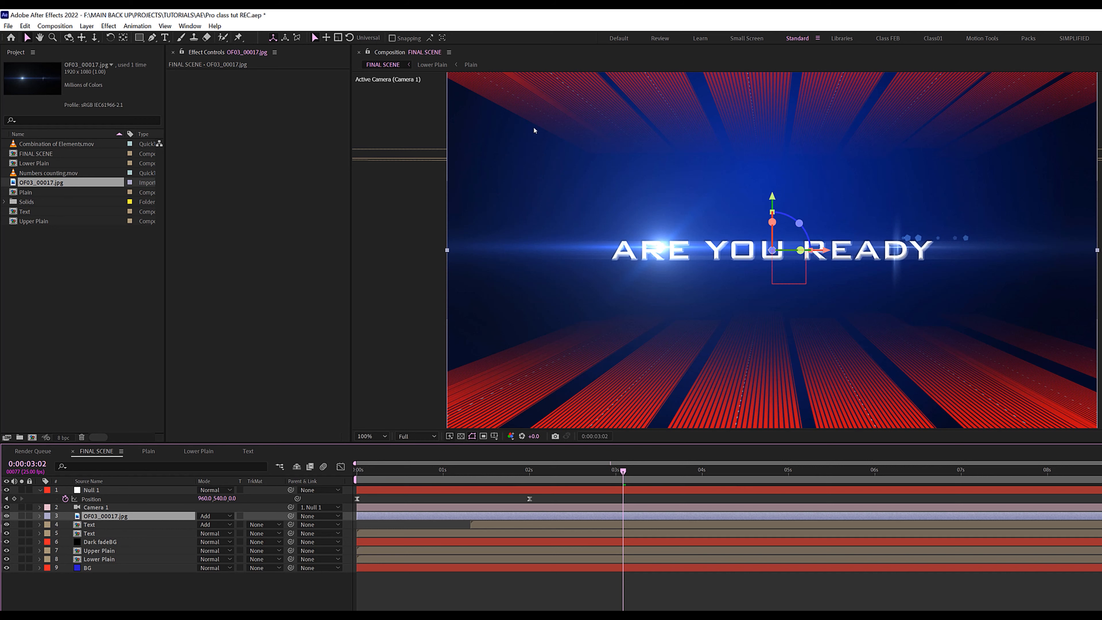
key("comma")
key("period")
left_click_drag(138, 37, 181, 65)
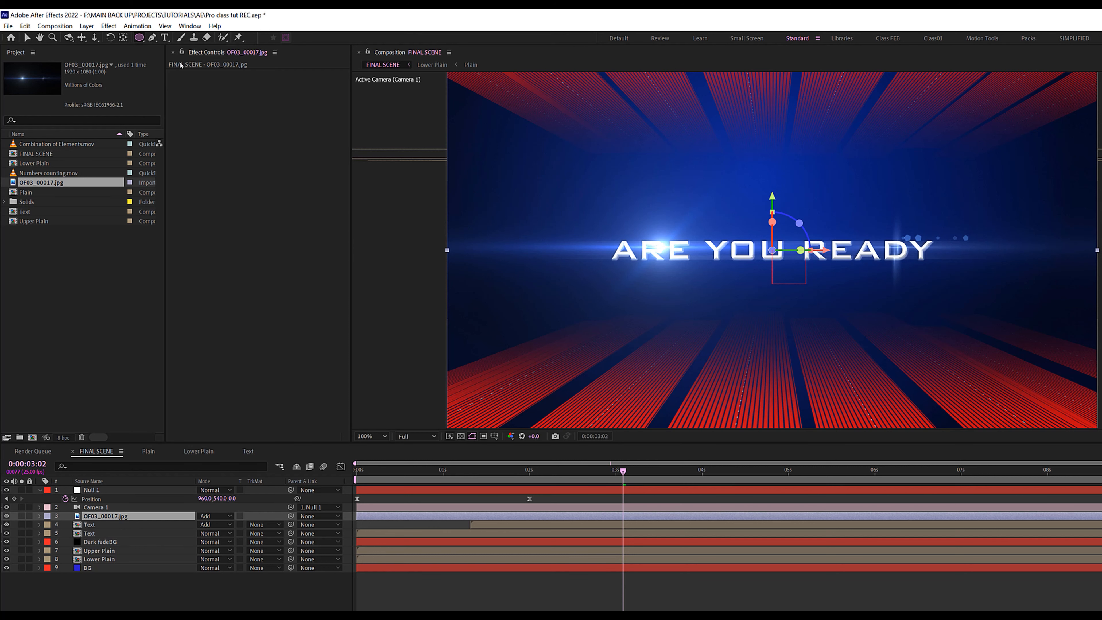
key("comma")
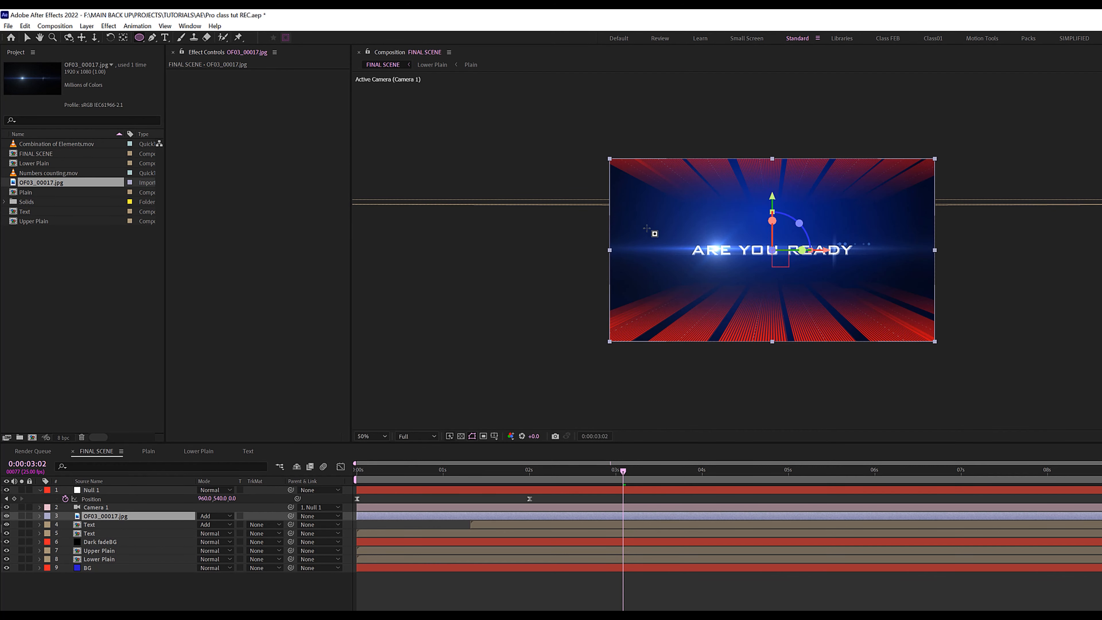
mouse_move(620, 231)
left_mouse_down()
mouse_move(857, 264)
mouse_move(835, 265)
mouse_move(894, 263)
left_mouse_up()
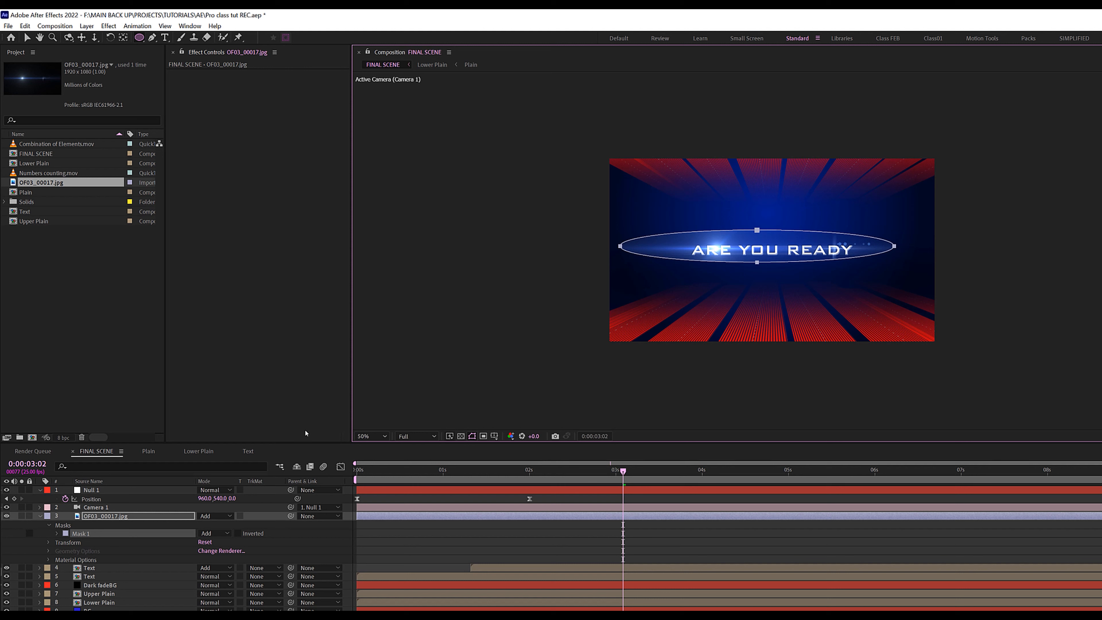
- Set the flare mask's feather to 359 pixels and fit the composition in the viewer
left_click(132, 517)
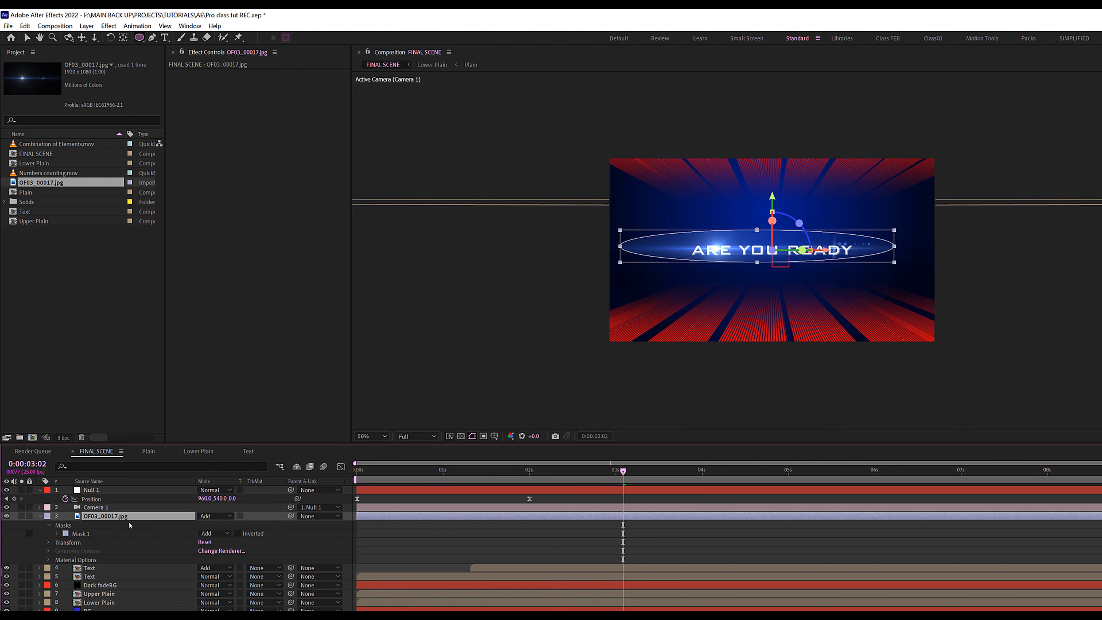
key("f")
left_click_drag(218, 535, 403, 536)
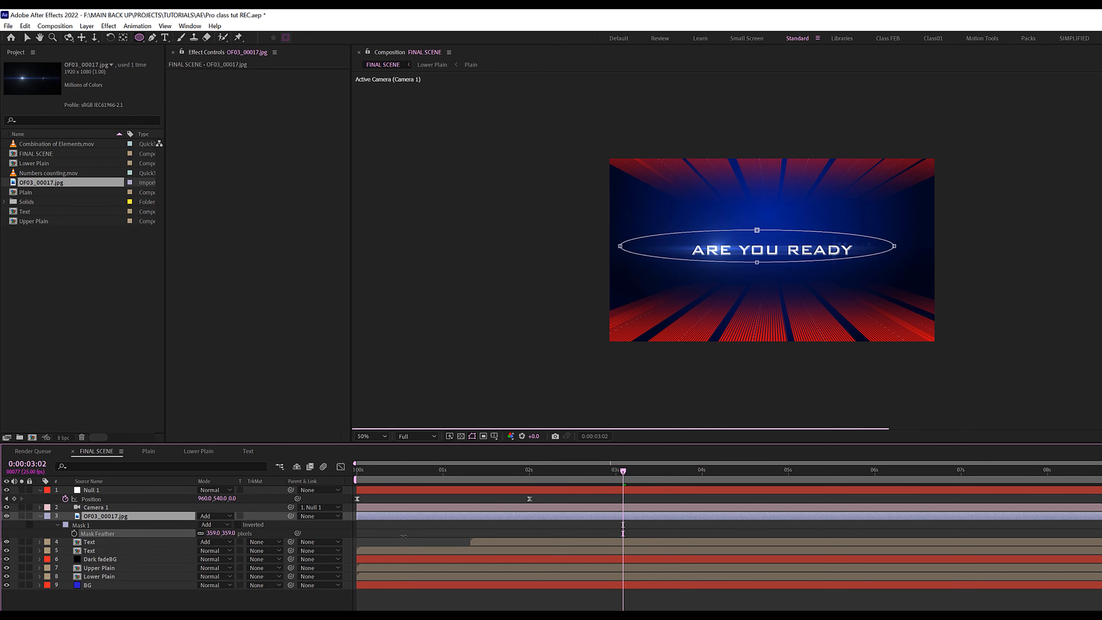
left_click(383, 439)
left_click(384, 457)
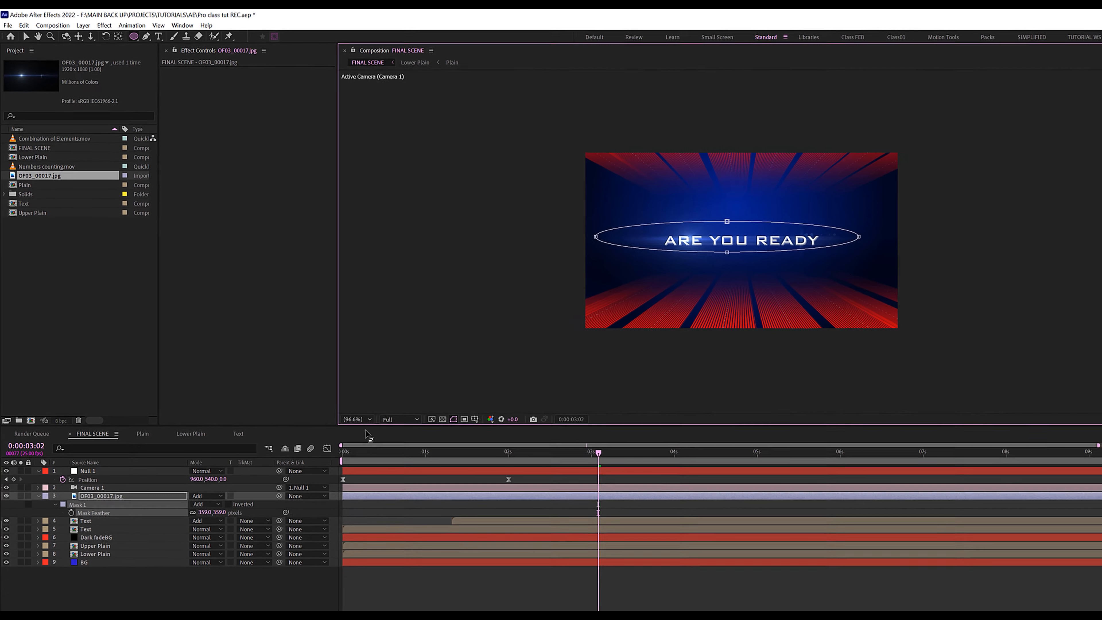
left_click(105, 446)
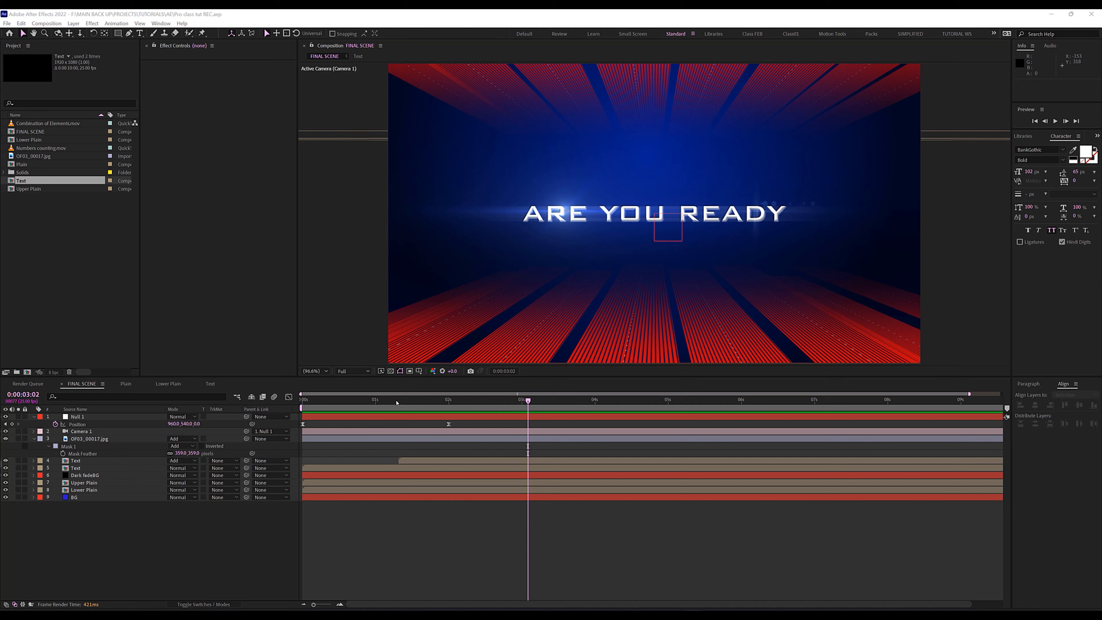
- Reposition the flare layer just below the ARE YOU READY text, at about X 964 and Y 581
left_click_drag(397, 402, 426, 402)
left_click(115, 439)
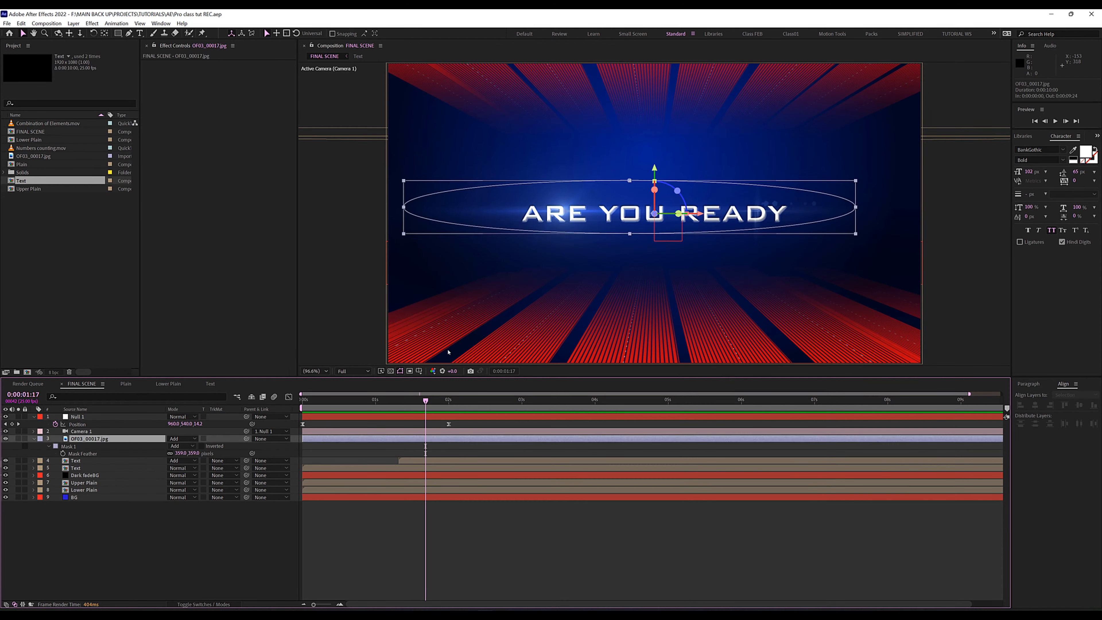
left_click(456, 402)
left_click_drag(731, 205, 765, 219)
key("Return")
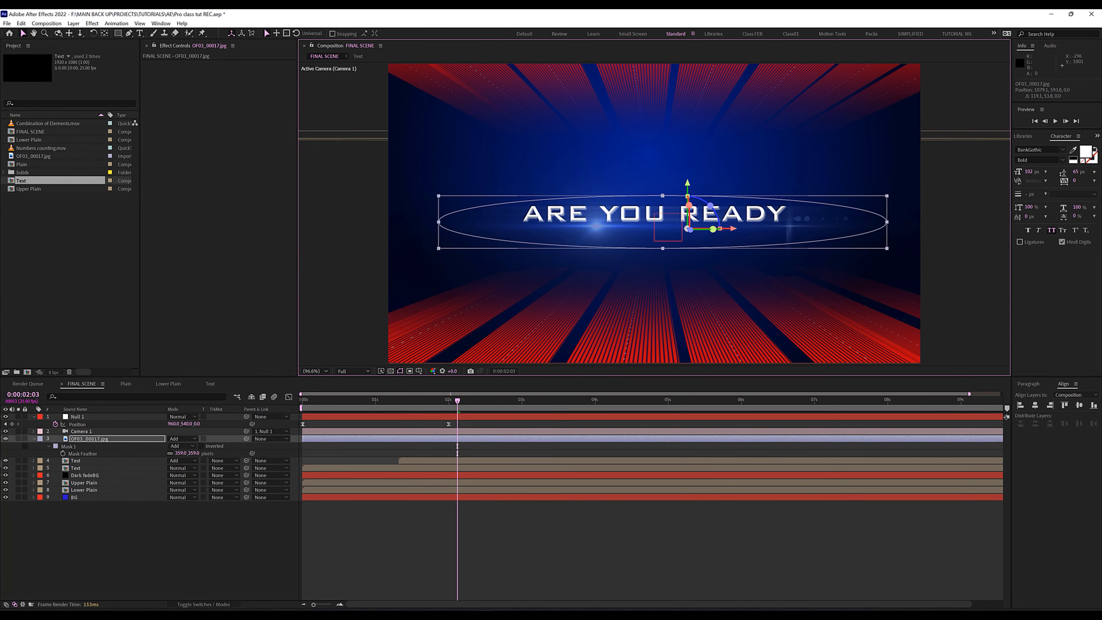
left_click_drag(687, 180, 700, 231)
- Add the expression wiggle(10,100) to the flare layer's Opacity
key("t")
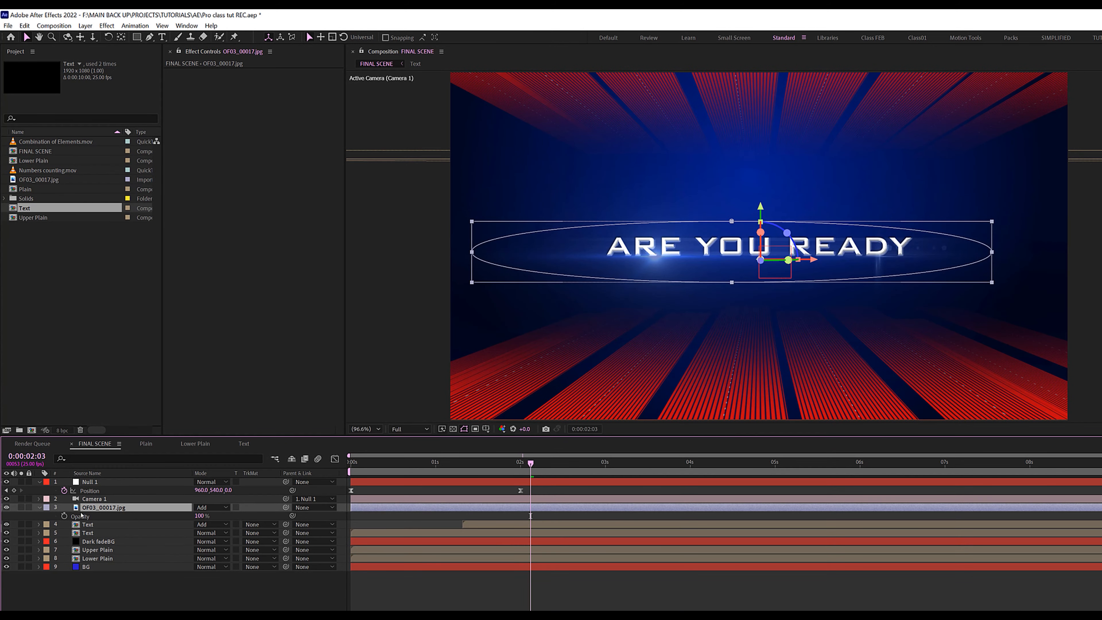
left_click(64, 516, "alt")
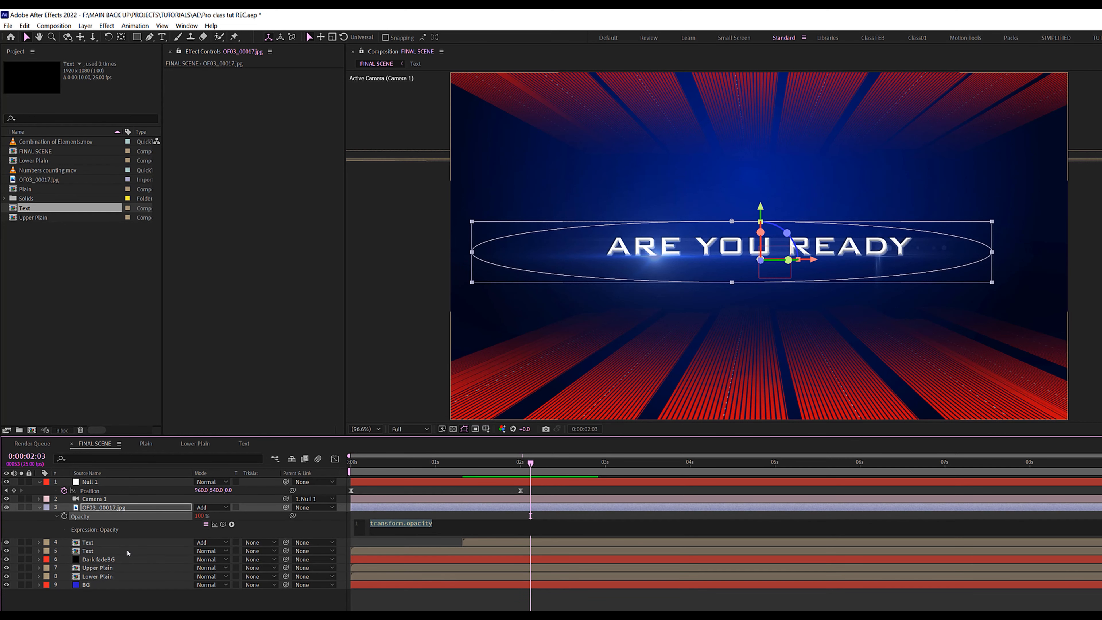
type("wiggle")
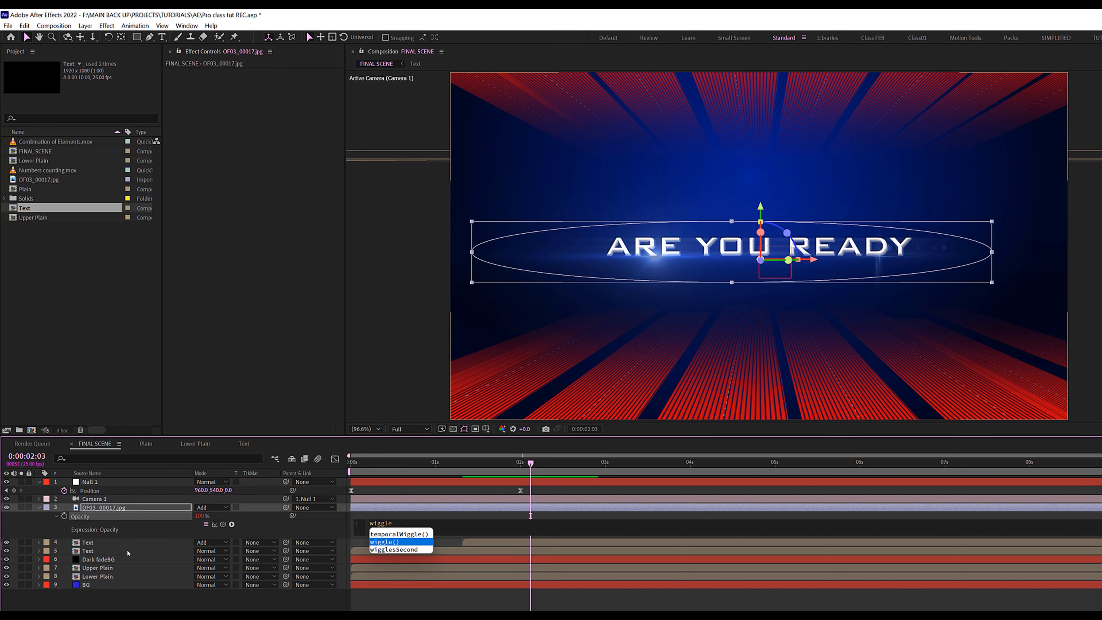
key("Return")
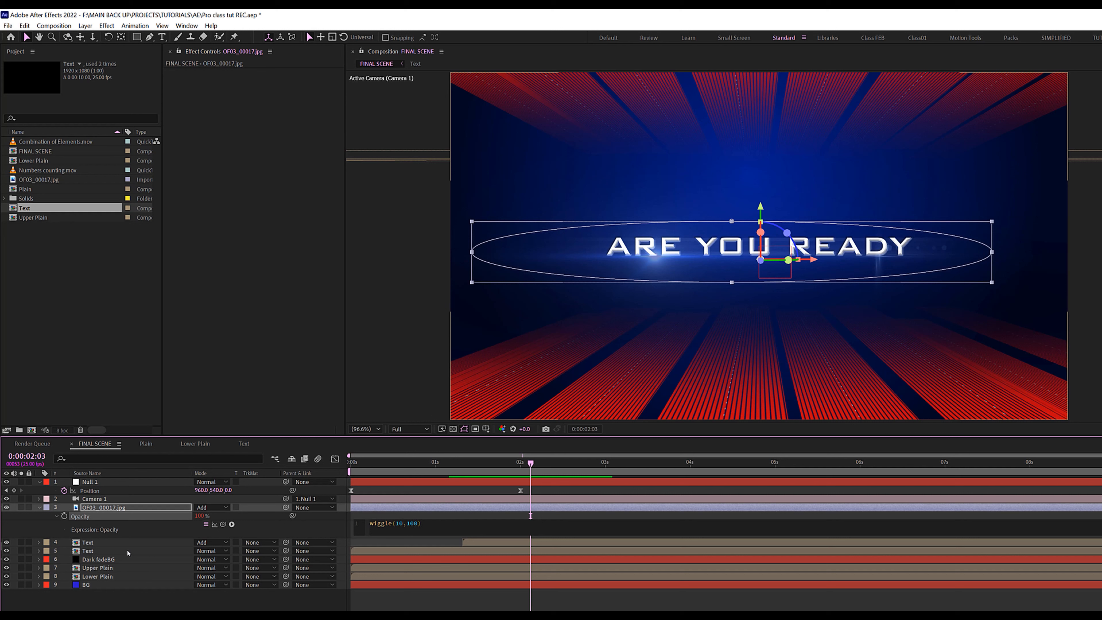
left_click(130, 599)
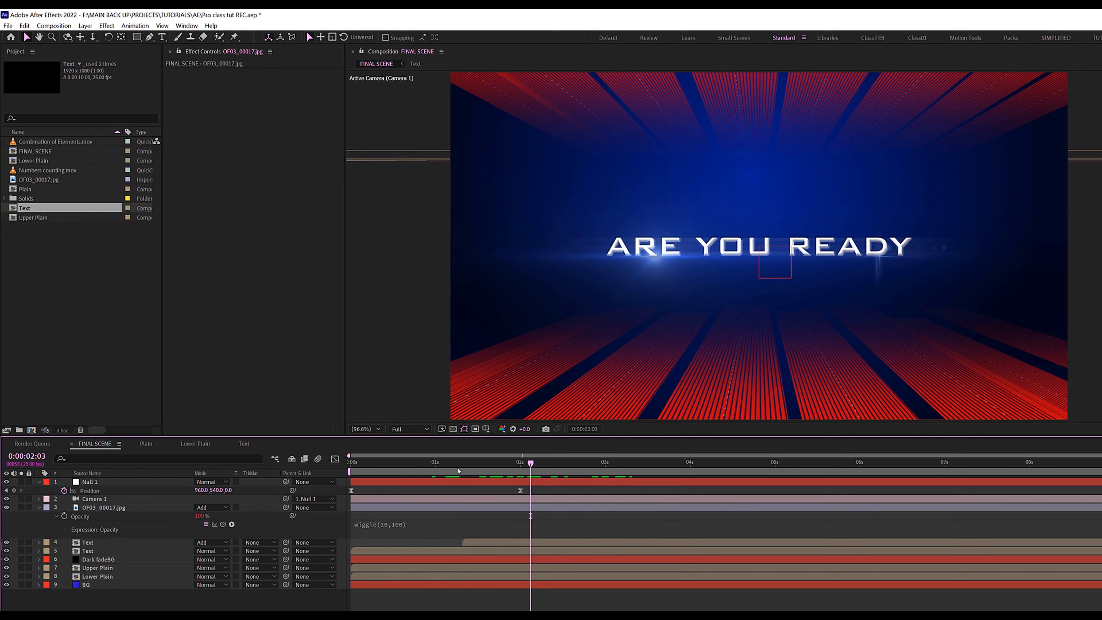
- Solo the flare layer to preview its opacity flicker, and undo the solo
left_click_drag(458, 470, 408, 472)
left_click(21, 507)
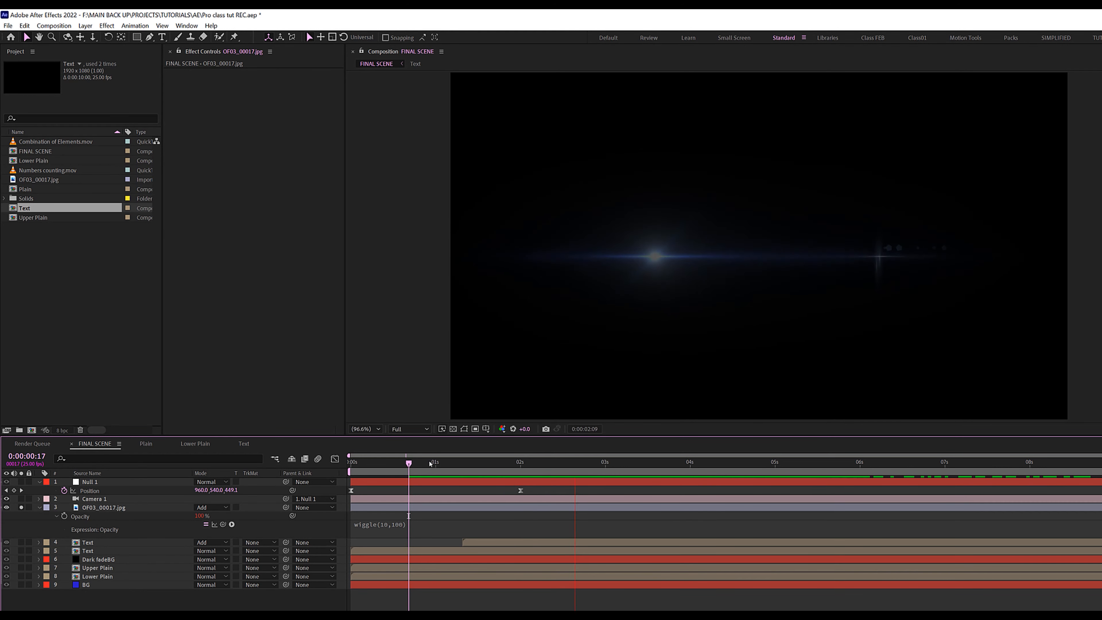
key("ctrl+z")
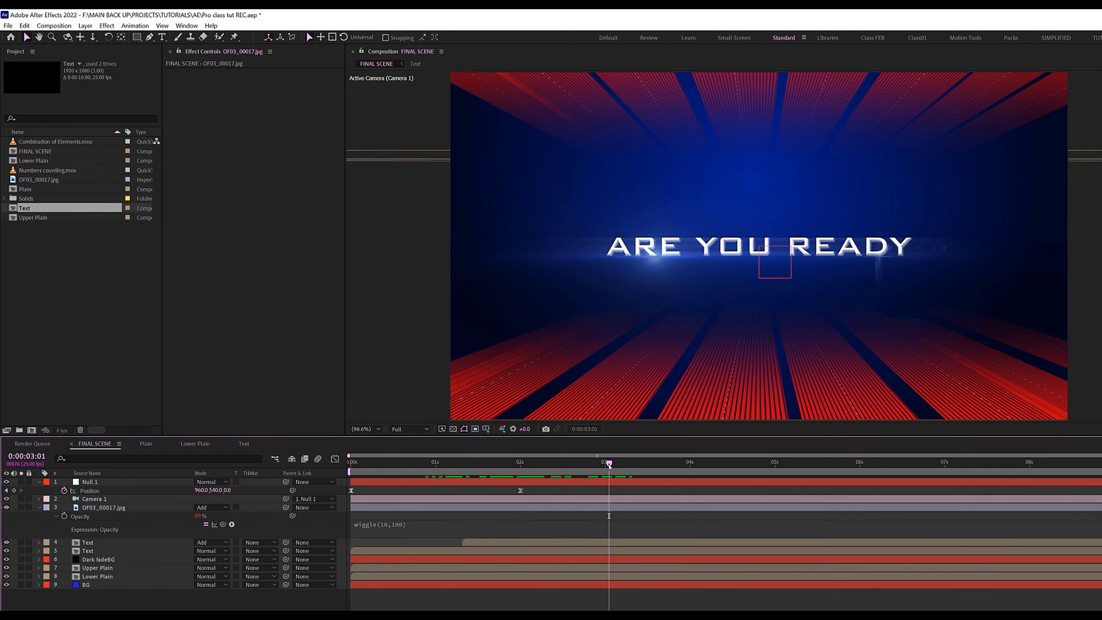
- Keyframe the flare layer's Position at 3 seconds, and set its X position to 1316.1 at the first frame
mouse_move(609, 466)
left_mouse_down()
mouse_move(596, 466)
mouse_move(639, 466)
mouse_move(547, 467)
mouse_move(606, 467)
left_mouse_up()
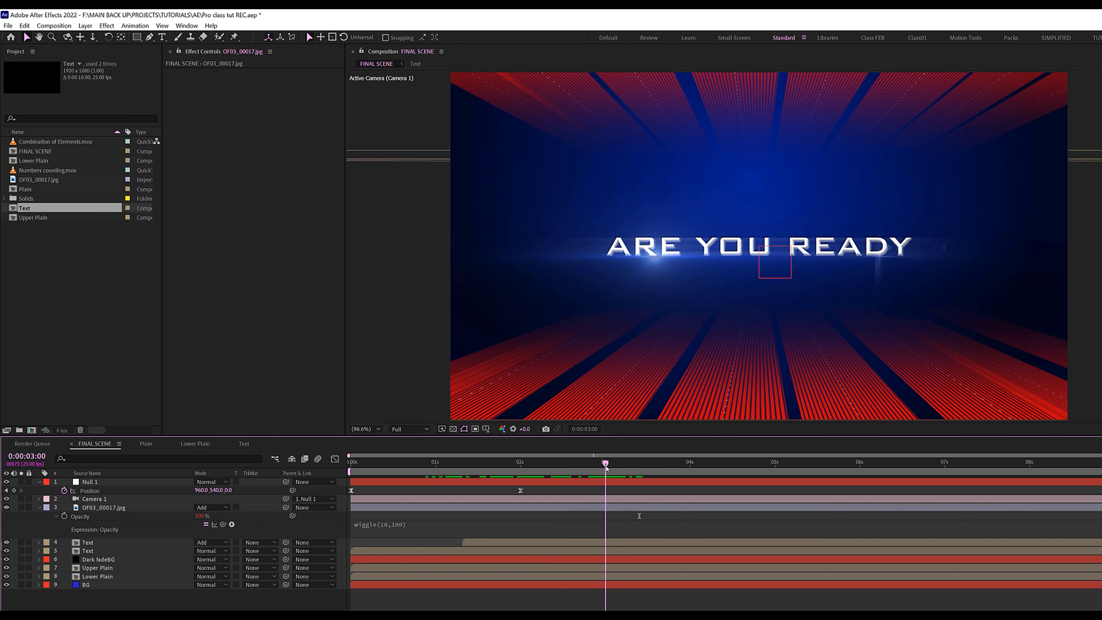
left_click(98, 508)
left_click(97, 508)
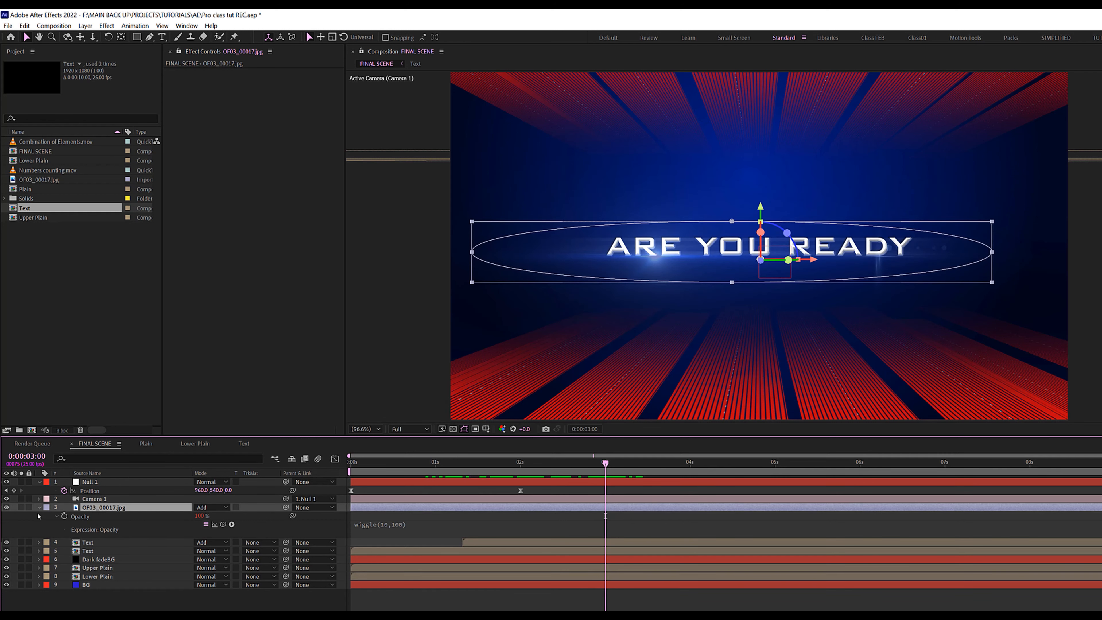
key("alt+shift+p")
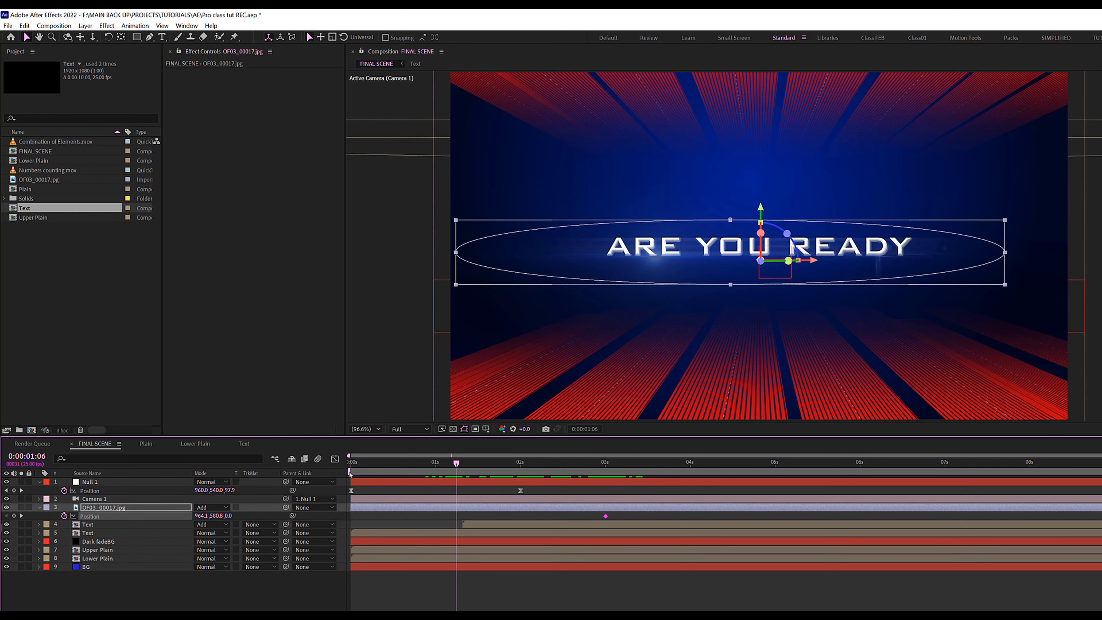
key("Home")
scroll(698, 343, "down", 6)
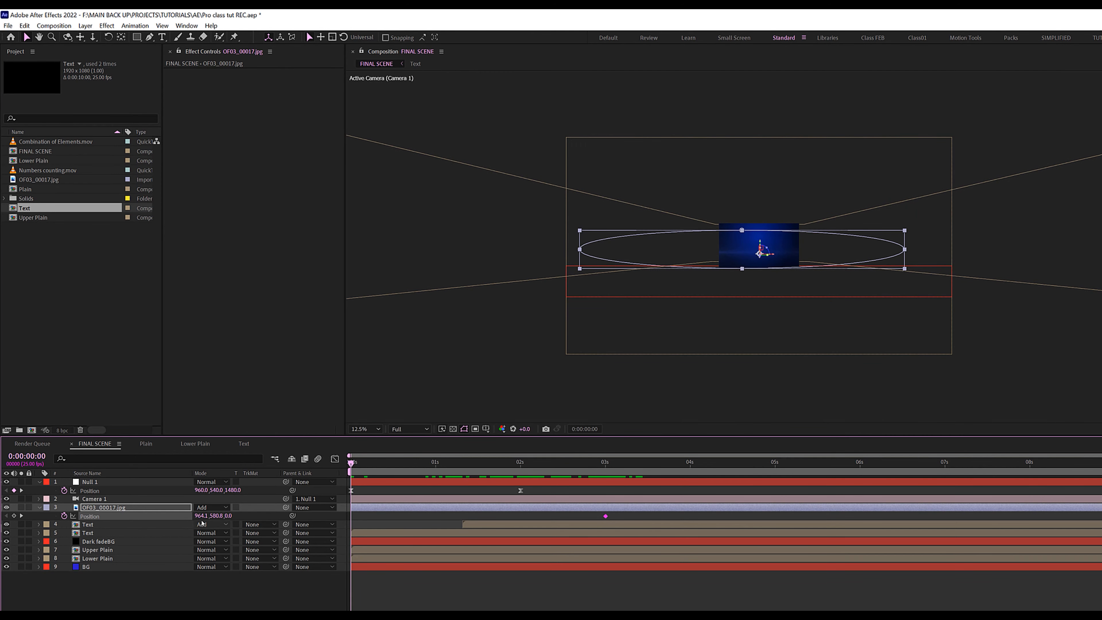
left_click_drag(200, 515, 353, 515)
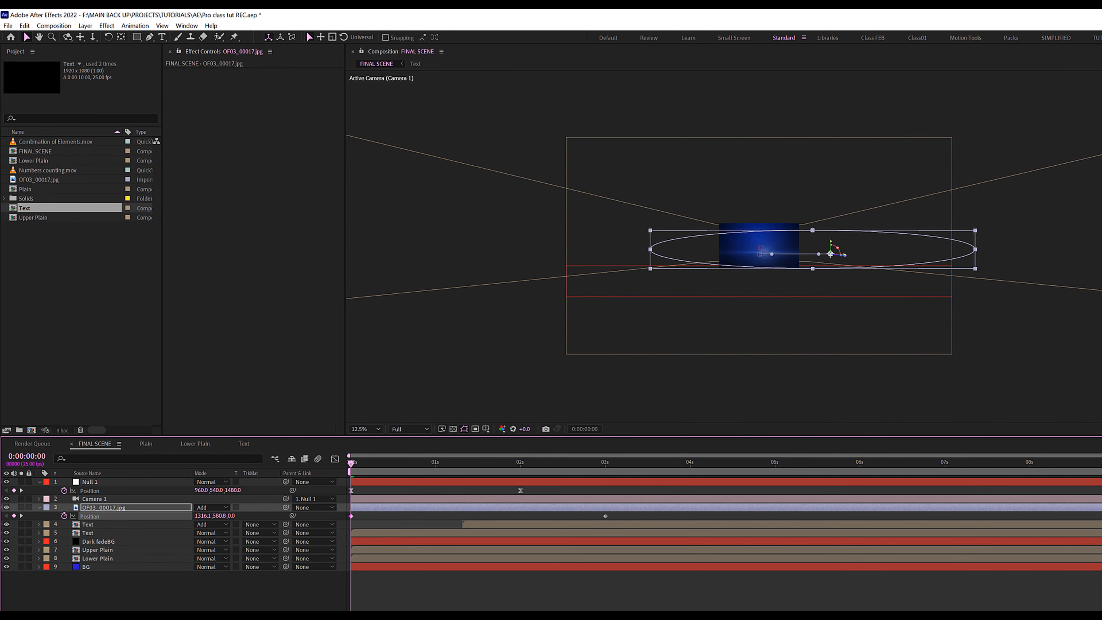
- Preview the flare's sideways movement, fit the composition in the viewer, and return to the first frame
key("ctrl+shift+a")
key("space")
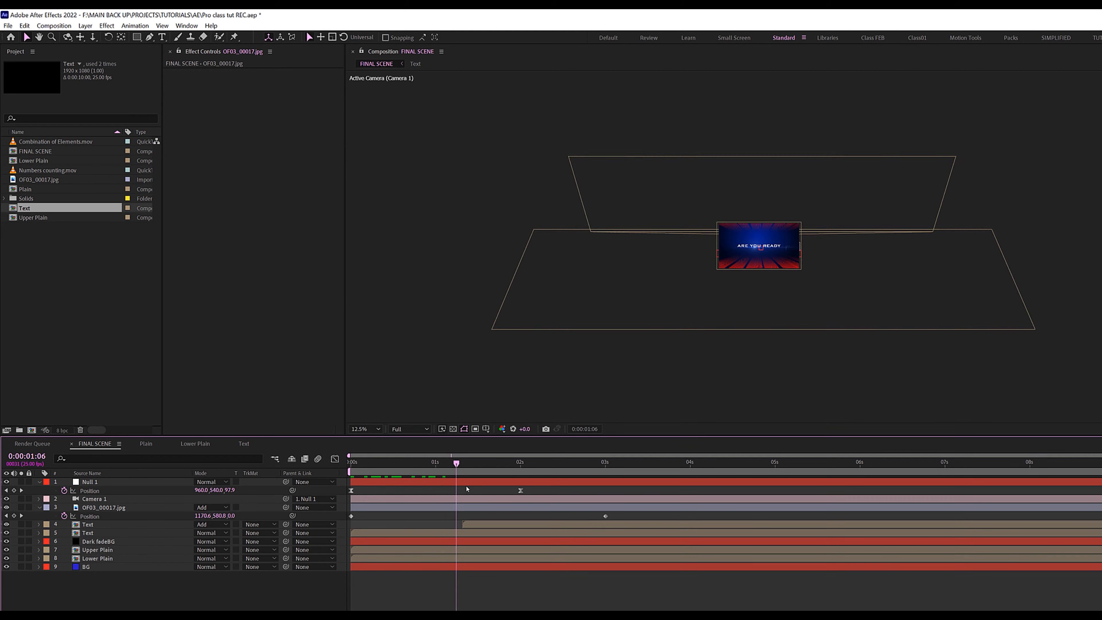
key("space")
left_click(372, 430)
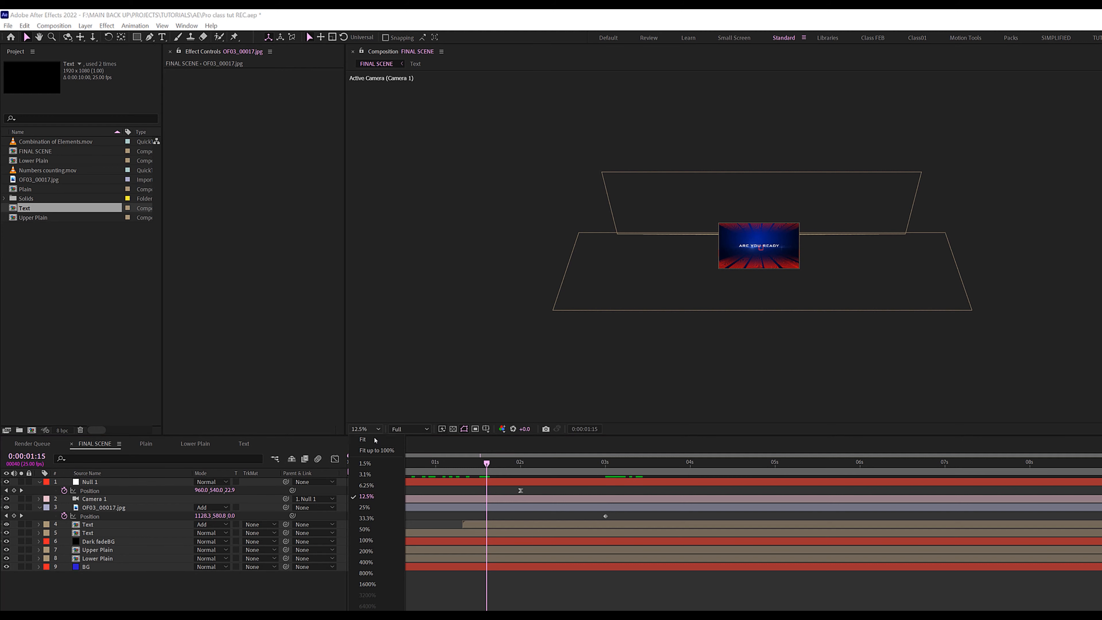
left_click(374, 441)
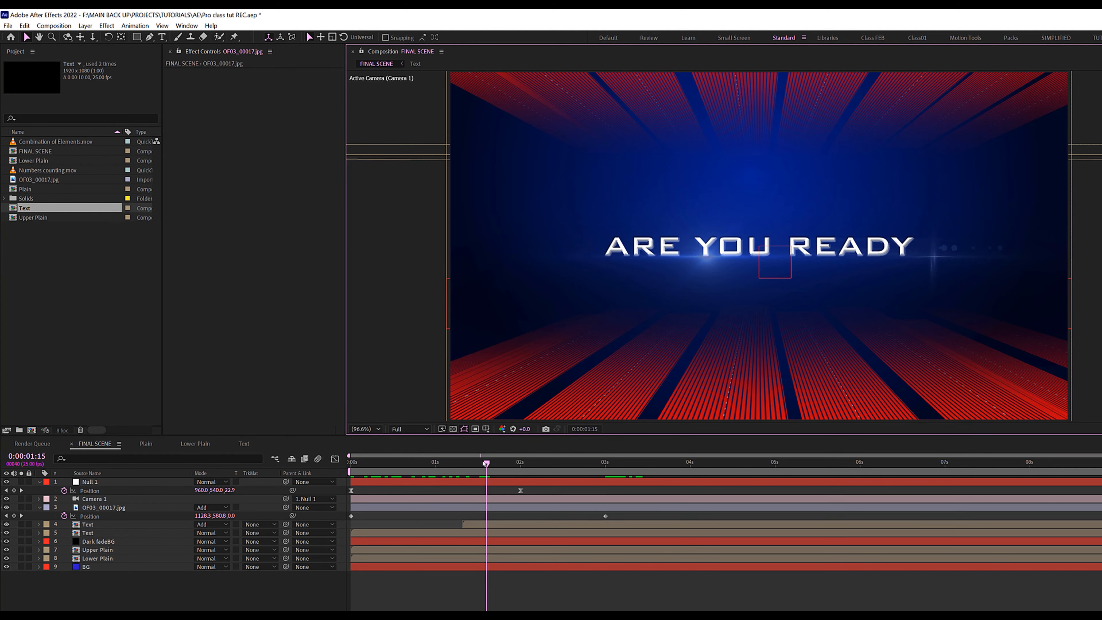
left_click_drag(486, 464, 329, 509)
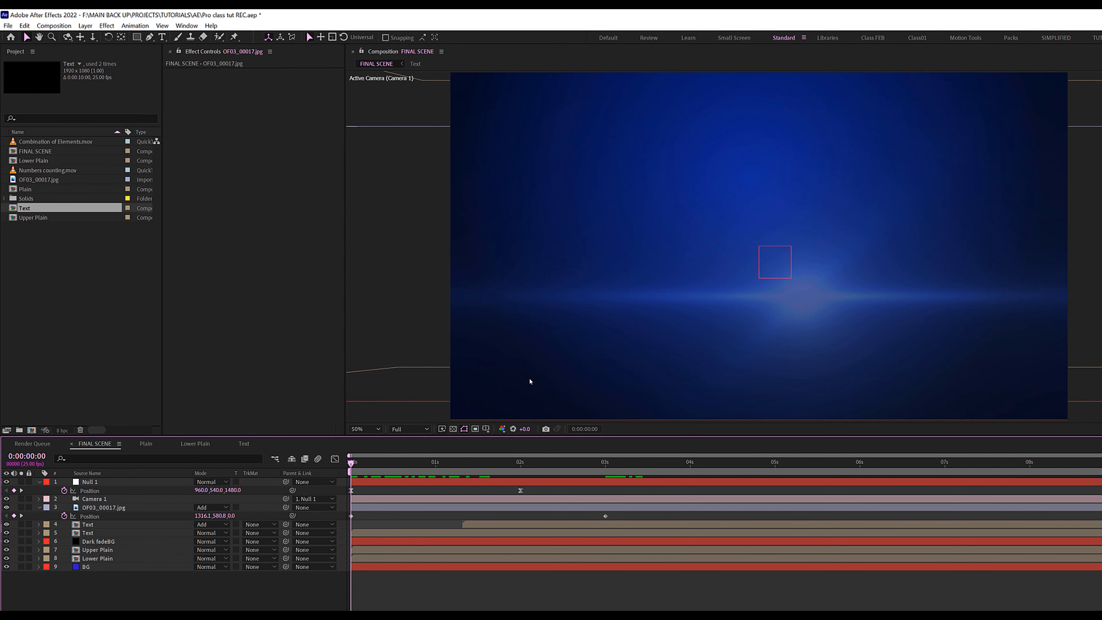
- Set the flare's X position to 1777.1 at the first frame, and move its ending Position keyframe to just after 4 seconds
scroll(492, 371, "down", 1)
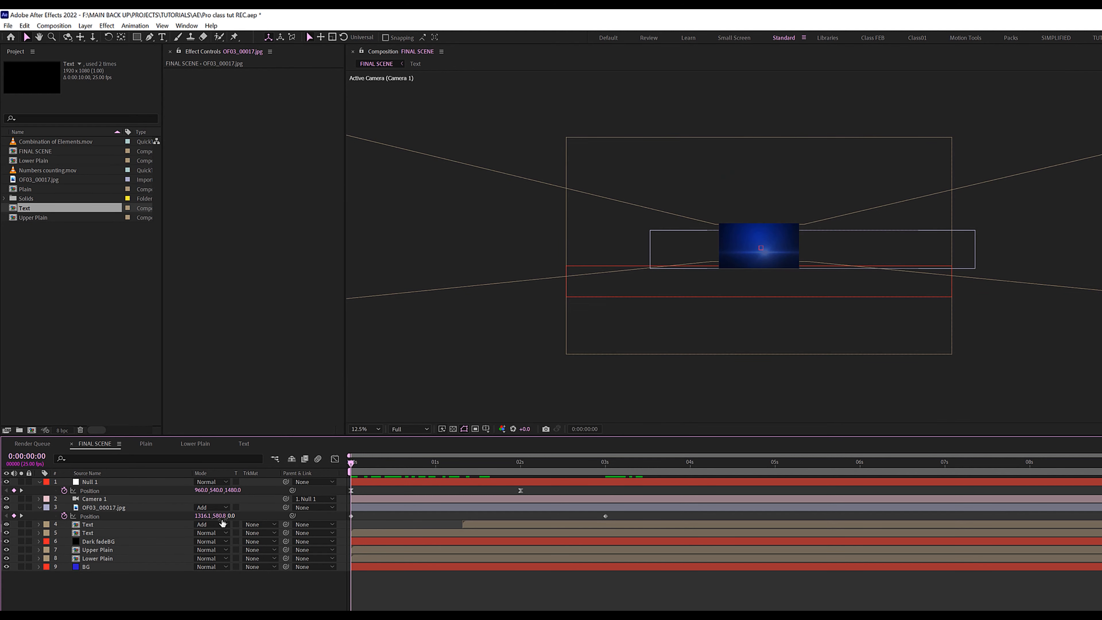
left_click_drag(202, 515, 452, 541)
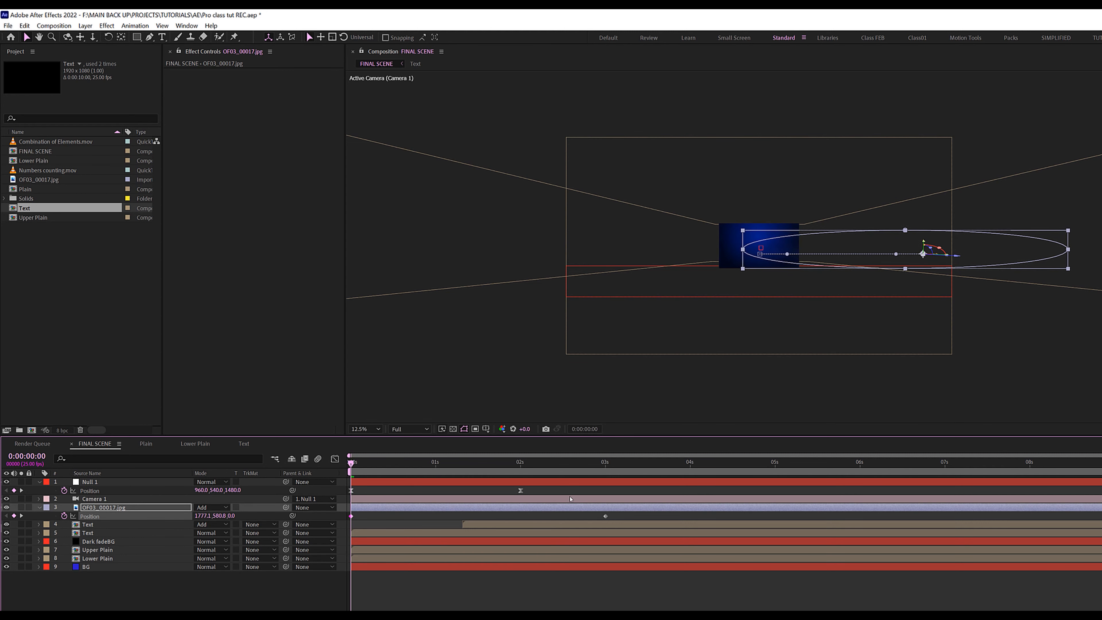
left_click_drag(606, 517, 697, 516)
left_click(374, 493)
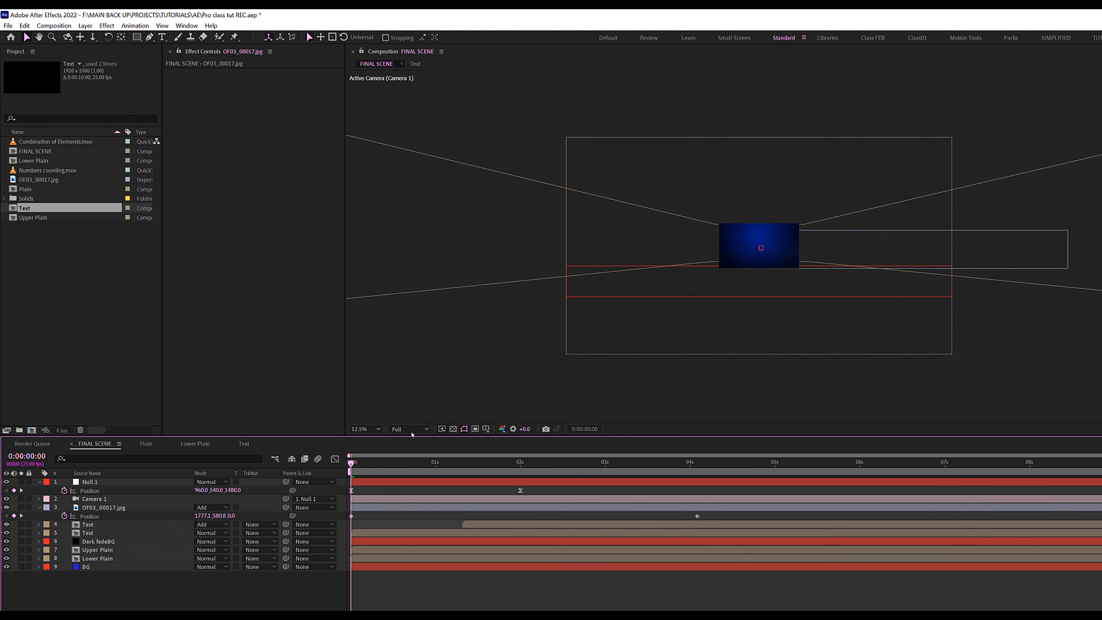
- Preview the scene with the composition fitted in the viewer, and set the flare's ending Position keyframe to 867.1, 587.8
left_click(371, 430)
left_click(364, 443)
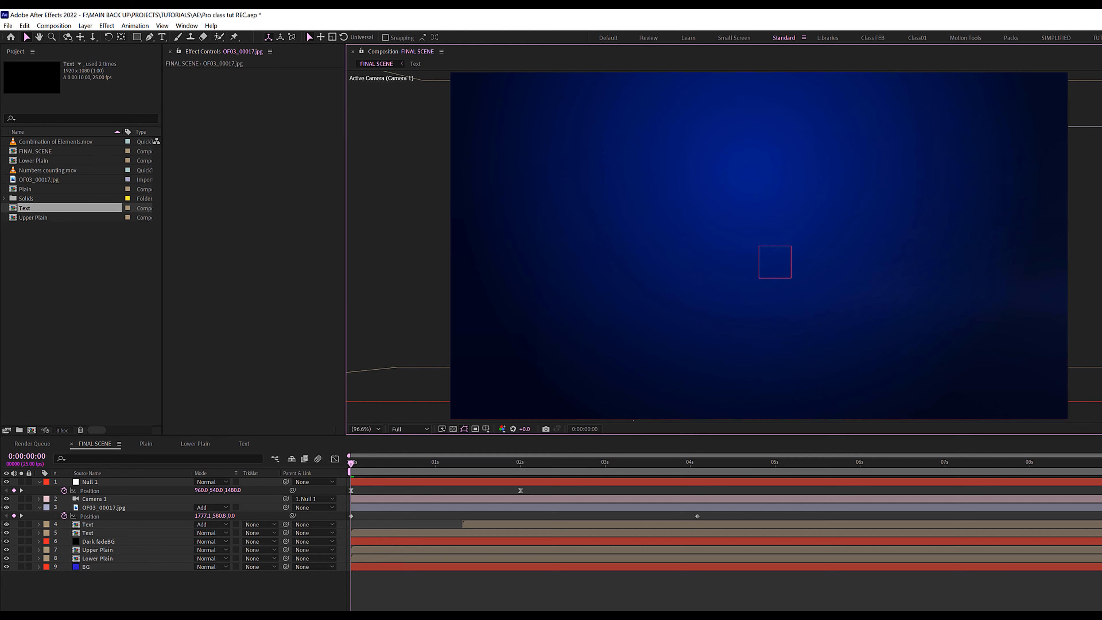
key("space")
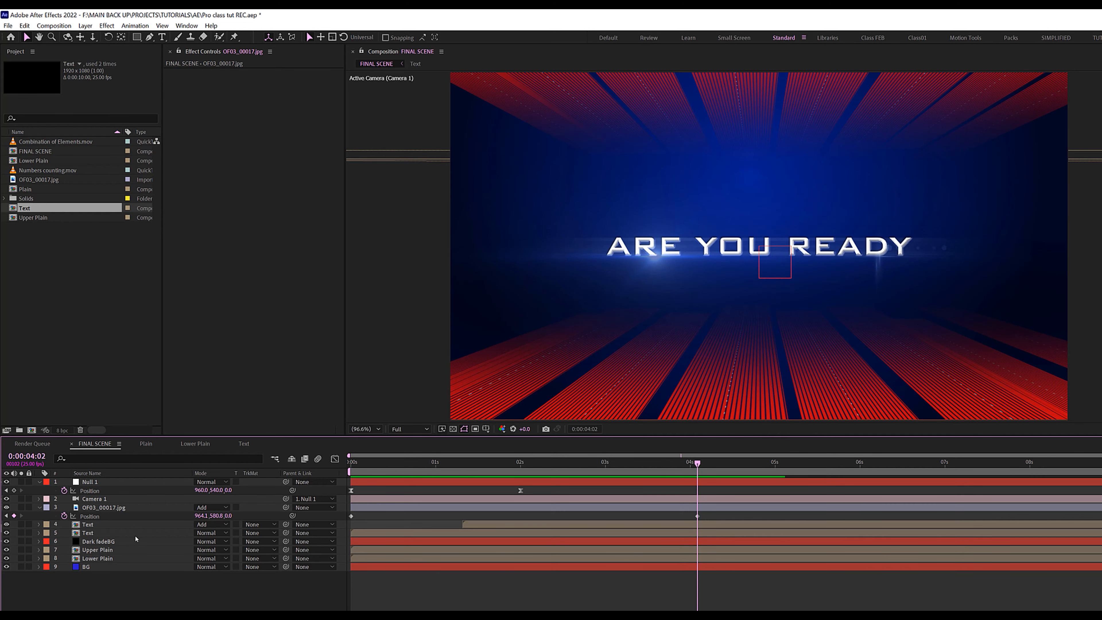
left_click_drag(198, 516, 150, 516)
left_click_drag(219, 516, 222, 516)
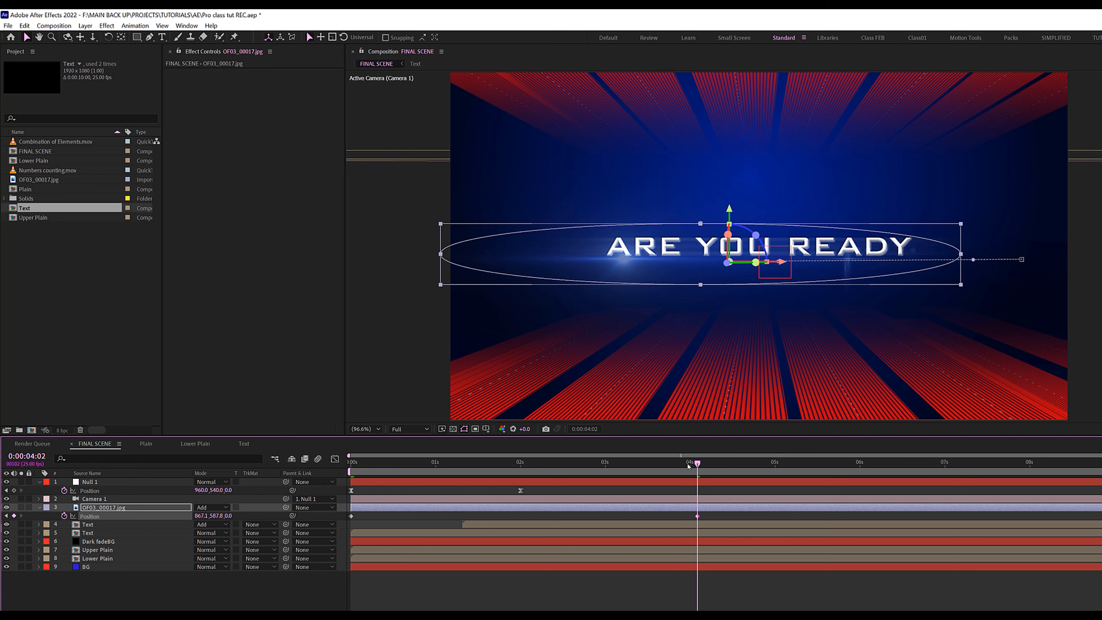
- Keyframe the flare layer's Opacity at 0:00:01:01, and set its Opacity to 0% at the first frame
left_click_drag(688, 466, 439, 469)
left_click(85, 509)
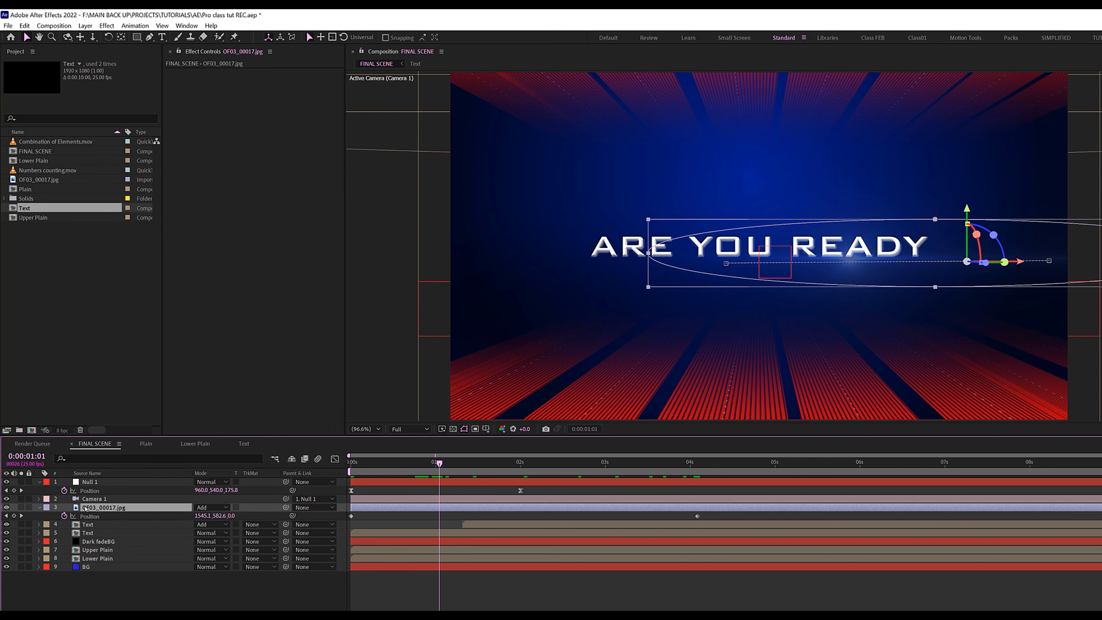
left_click(64, 516)
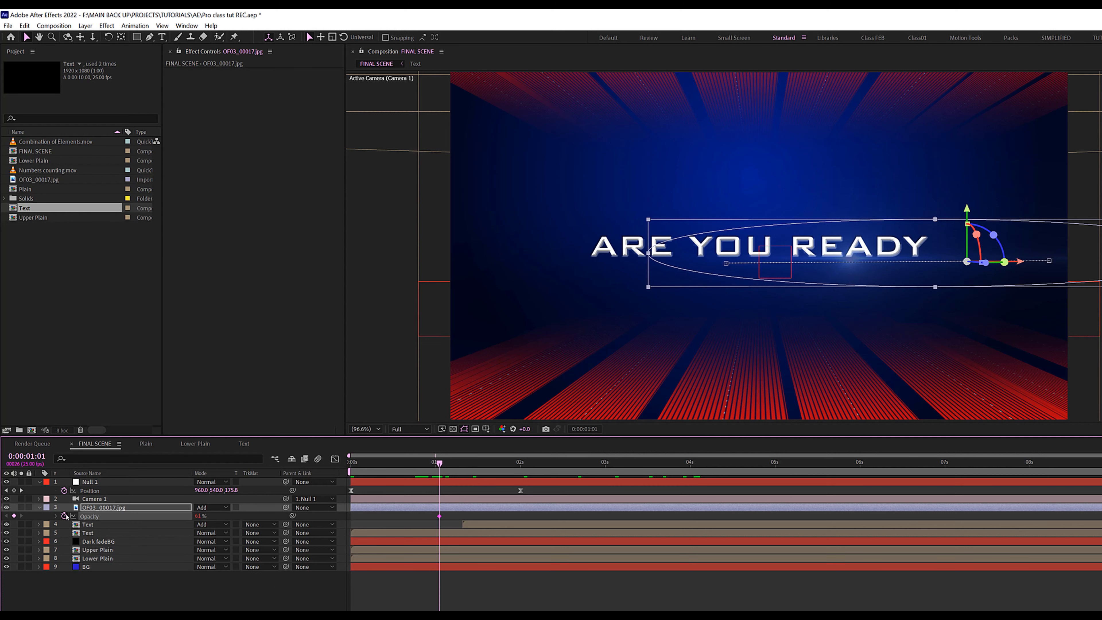
left_click_drag(379, 470, 315, 469)
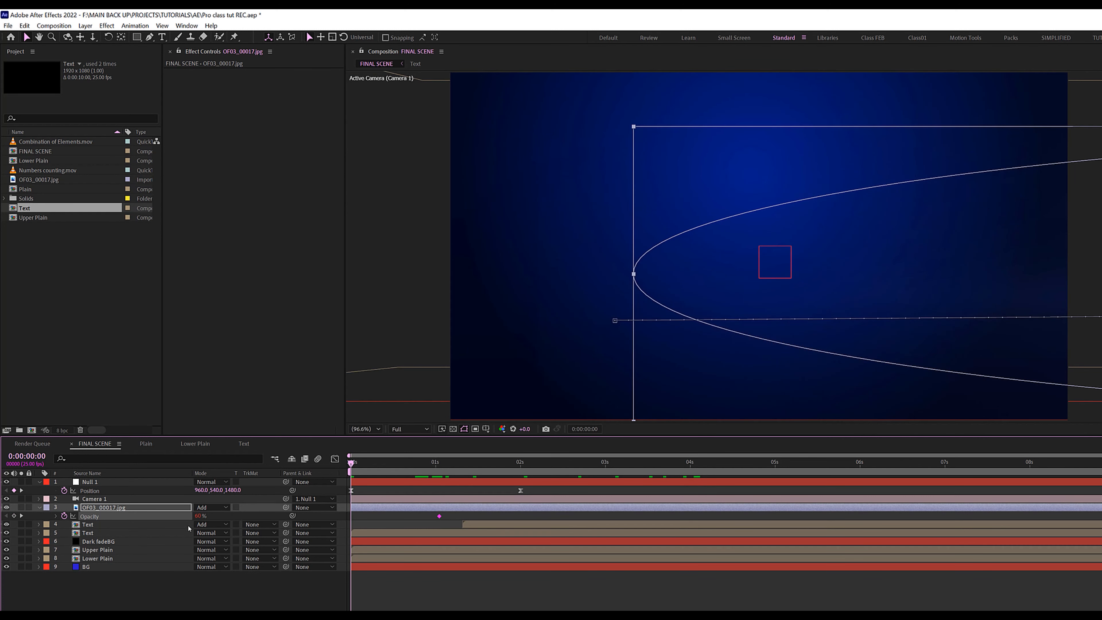
type("00")
key("Return")
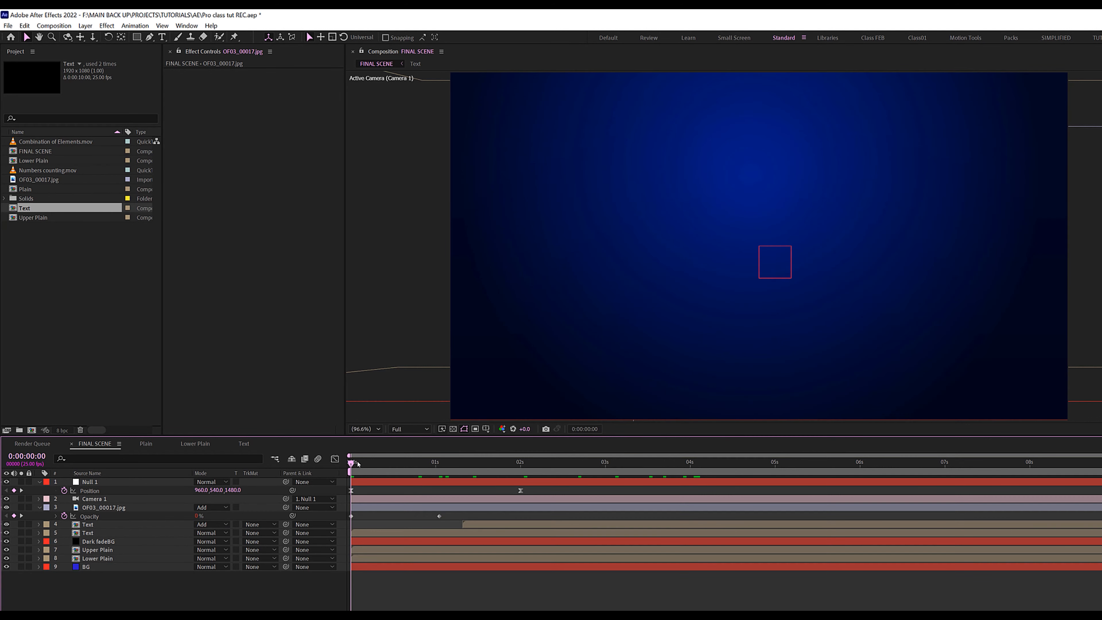
- Set the flare layer's Mask Feather to 180 pixels
left_click_drag(351, 463, 585, 489)
left_click(577, 507)
key("f")
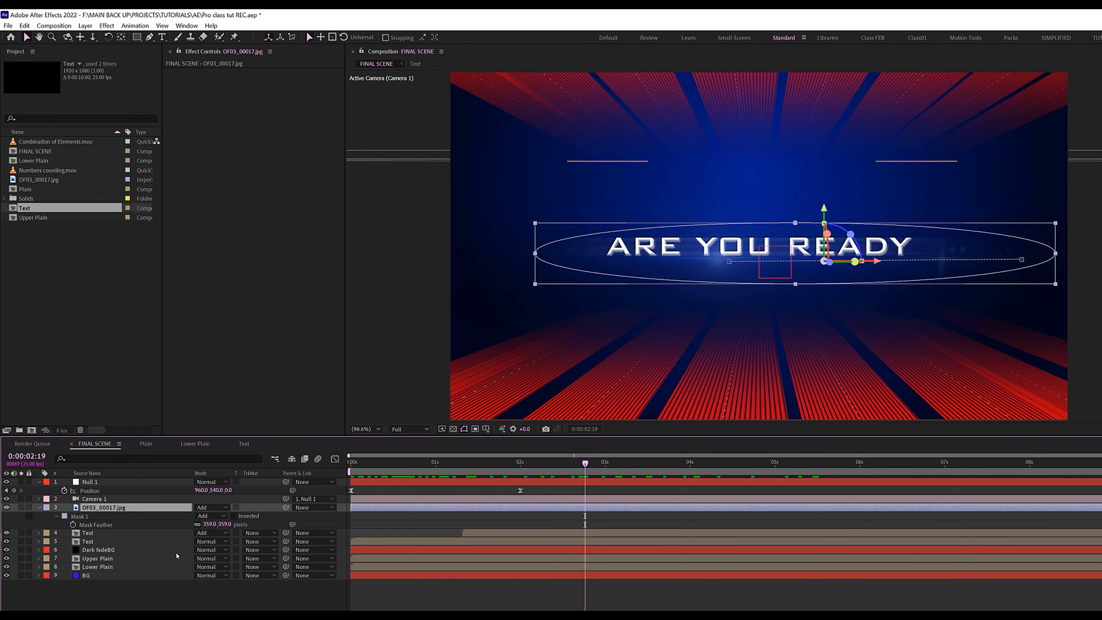
left_click_drag(202, 524, 150, 529)
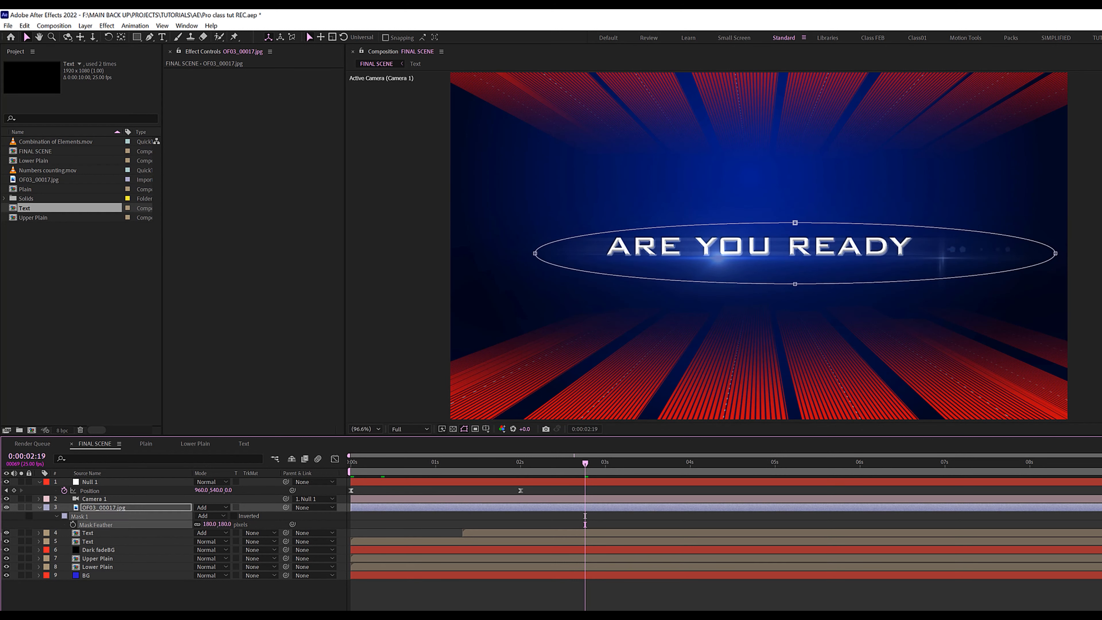
left_click(440, 533)
- Keyframe the flare layer's Opacity at 50% at 6 seconds
left_click_drag(582, 472, 1051, 472)
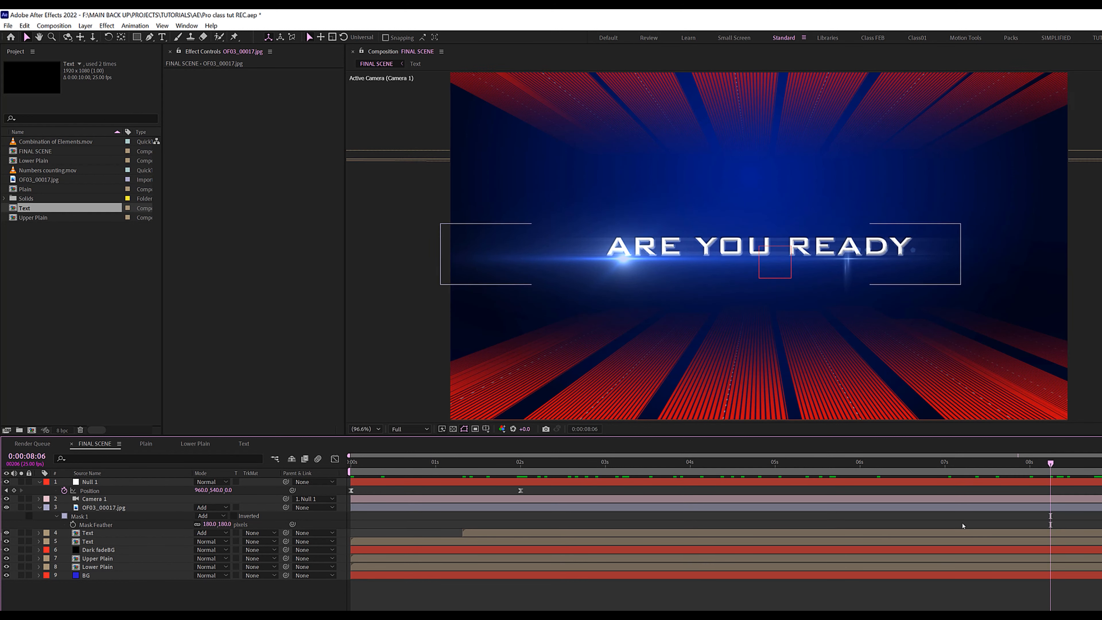
left_click(959, 507)
key("t")
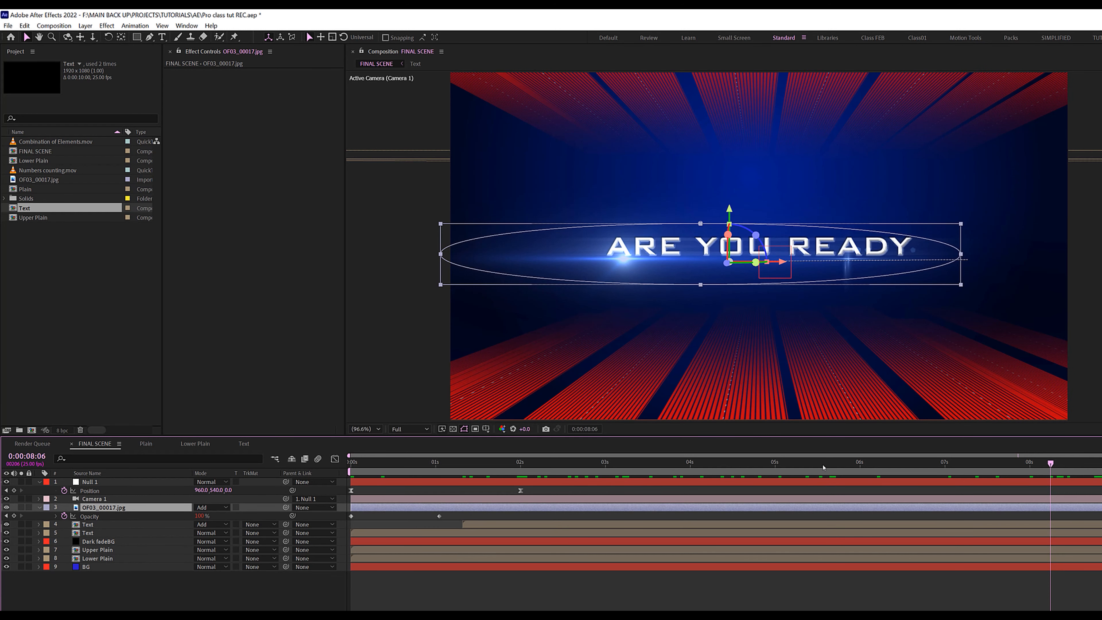
left_click(860, 474)
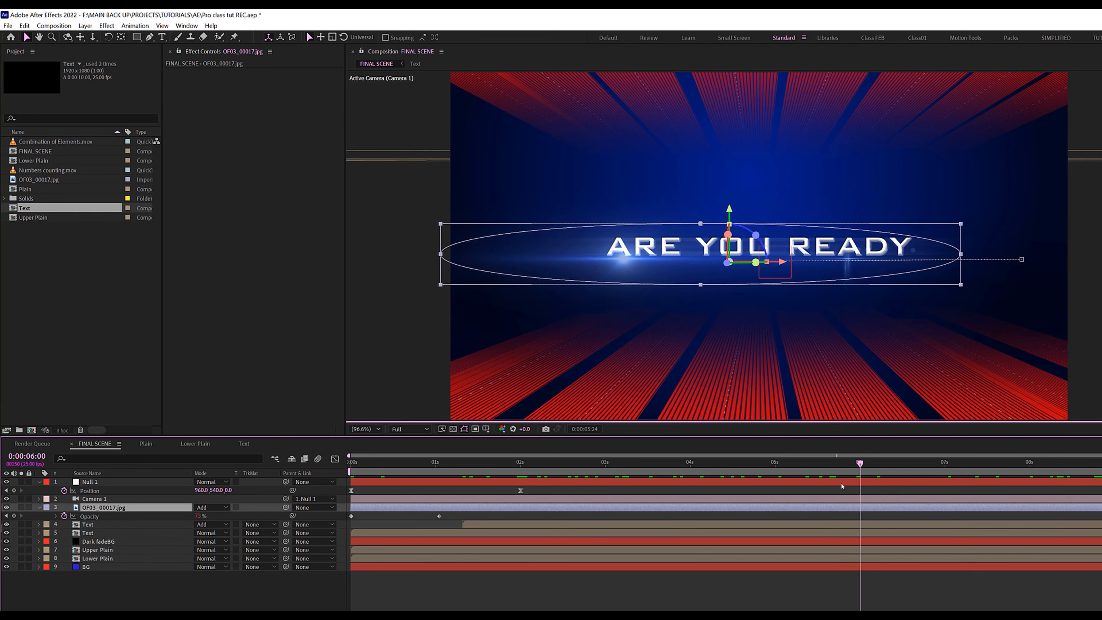
left_click(199, 518)
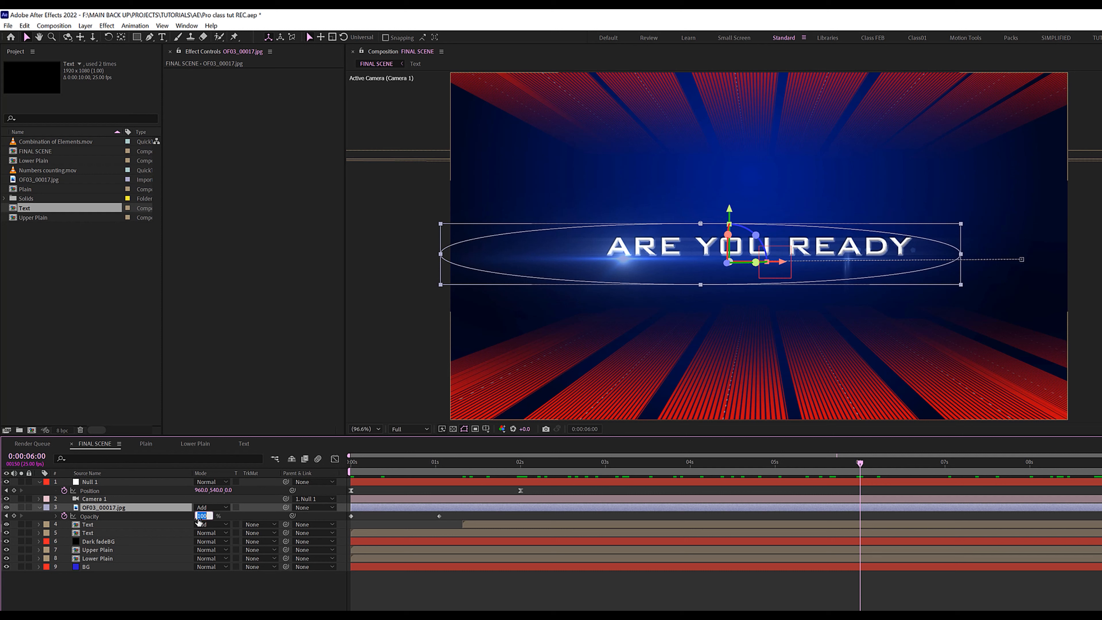
type("540")
left_click(236, 602)
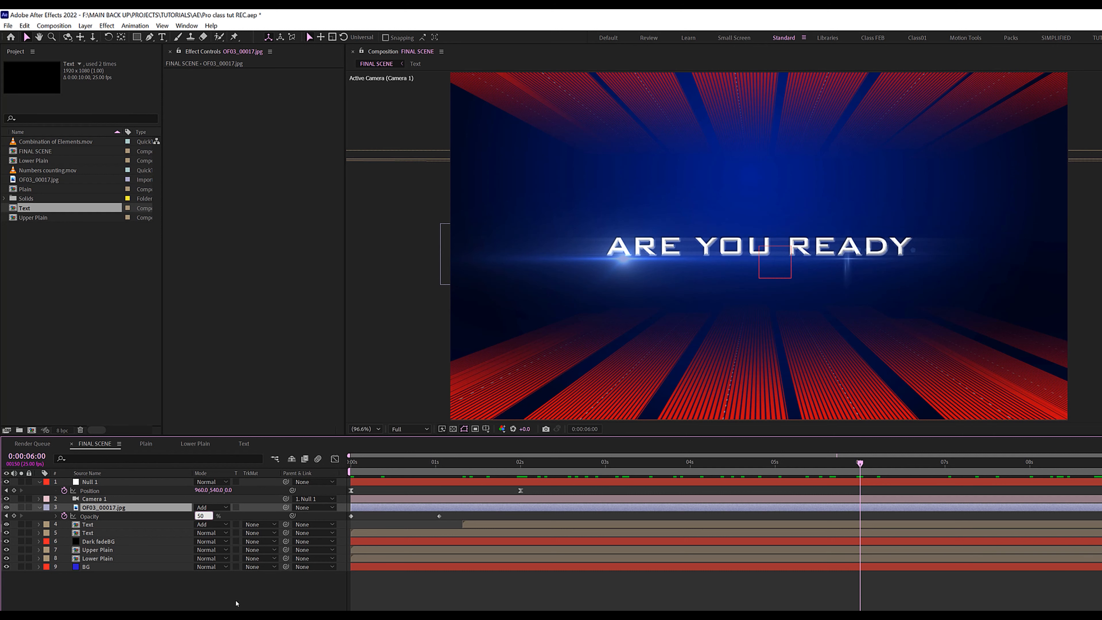
left_click_drag(859, 466, 826, 488)
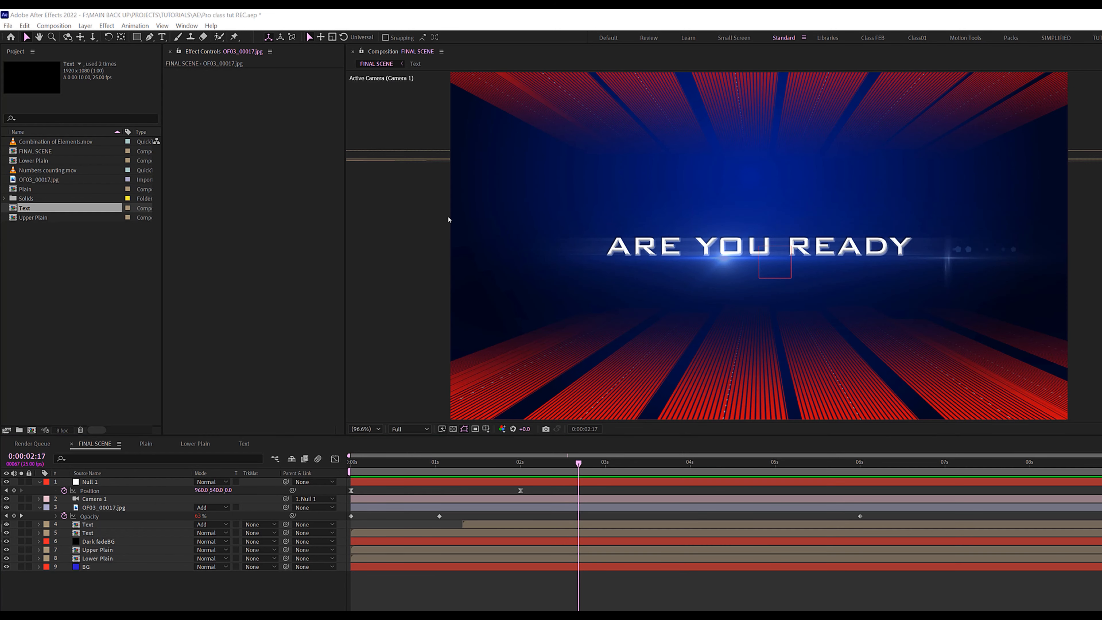
- Add Numbers counting.mov at the top of the layer stack, and solo it temporarily to review its content
left_click(42, 170)
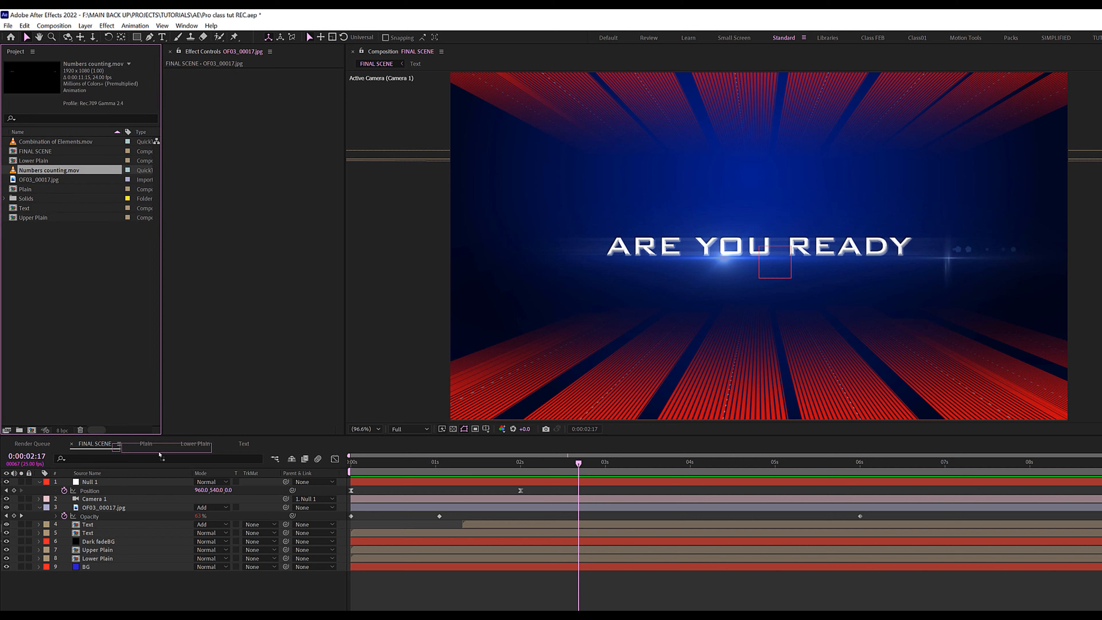
left_click_drag(159, 454, 43, 481)
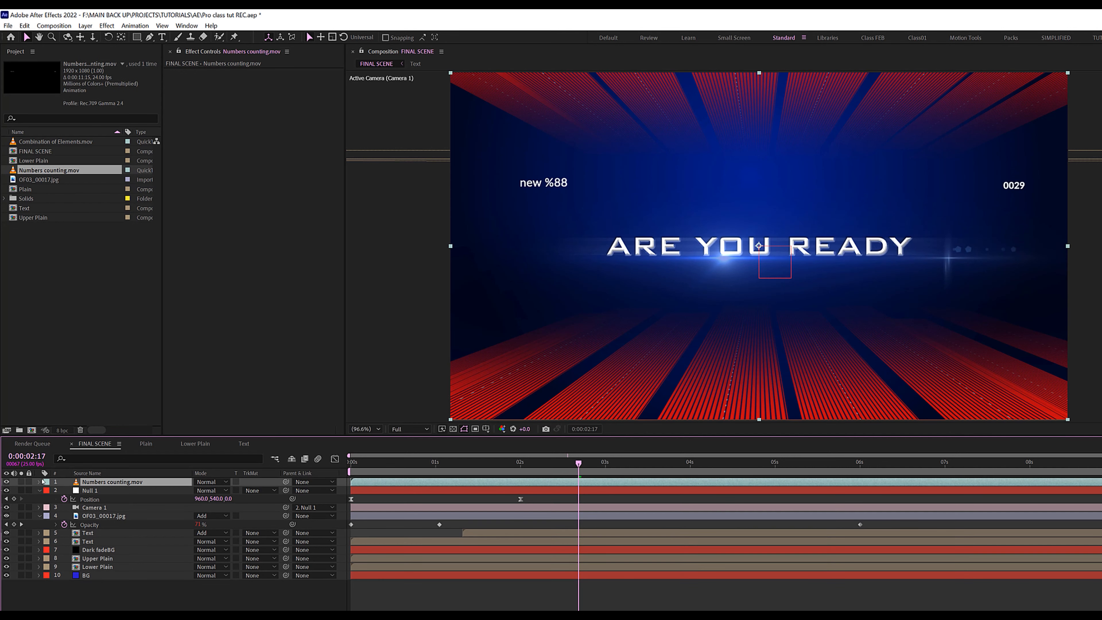
left_click(22, 482)
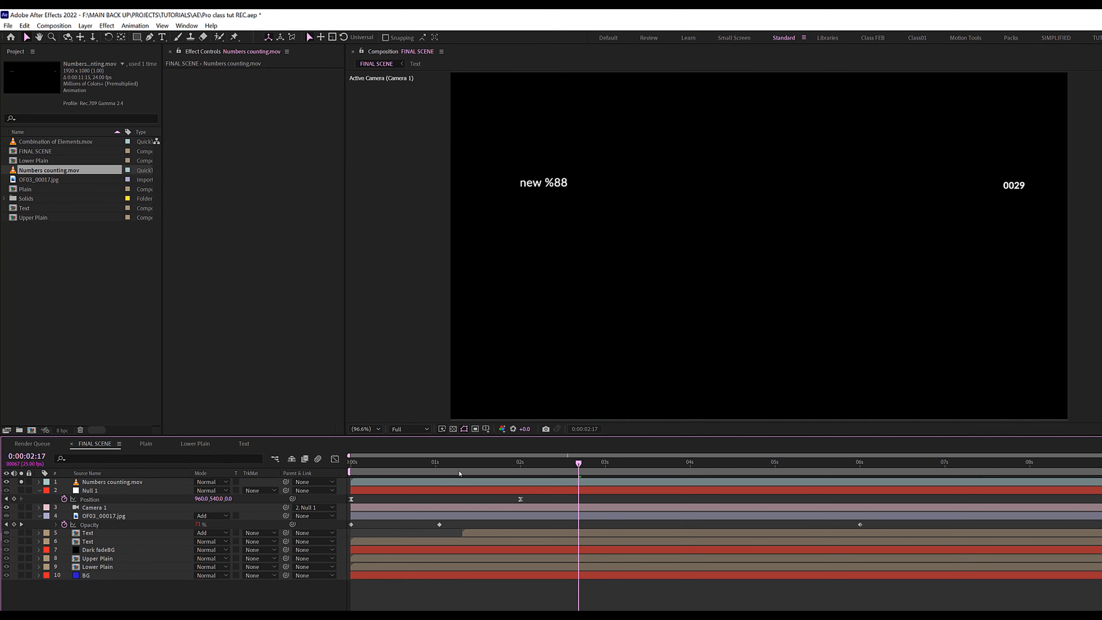
left_click(446, 463)
left_click_drag(454, 465, 527, 462)
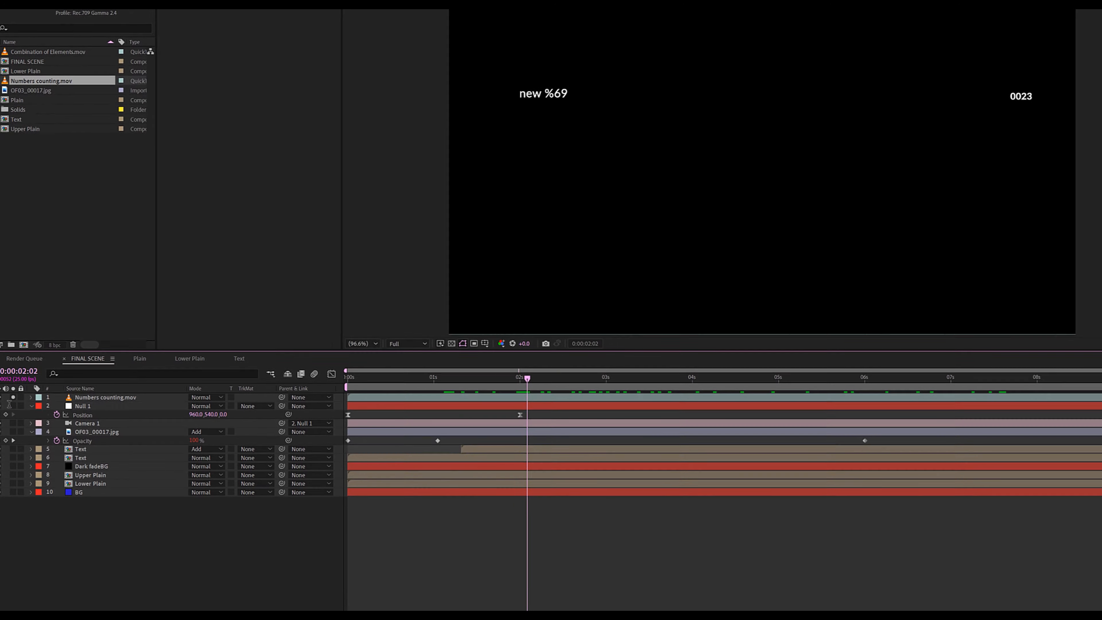
left_click(13, 397)
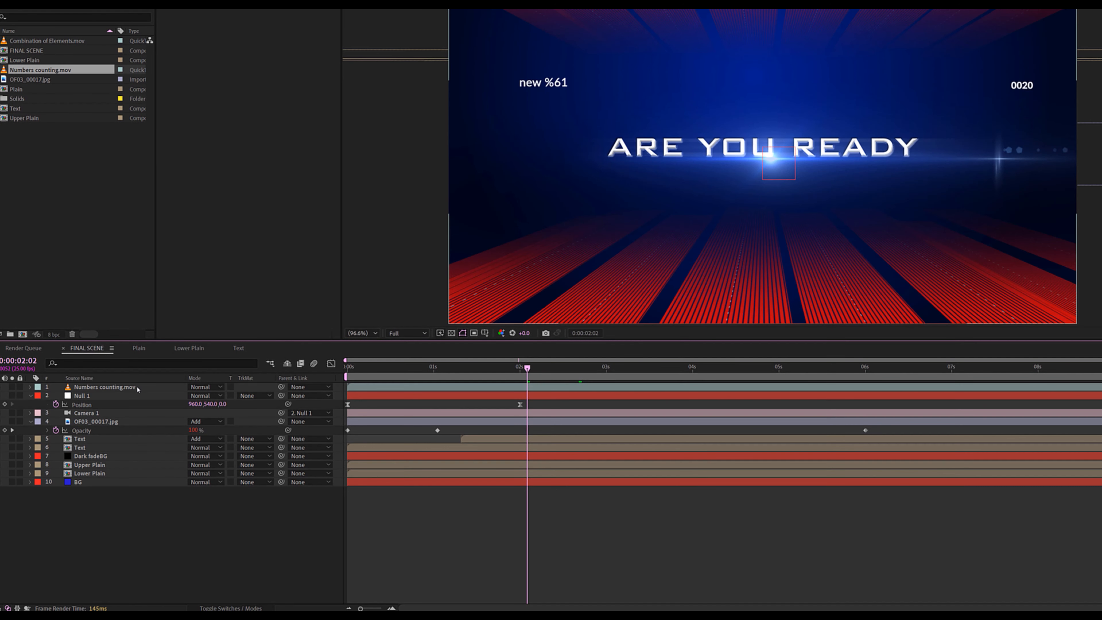
- Make the Numbers counting.mov layer 3D, and set its Z position to -511
left_click(138, 399)
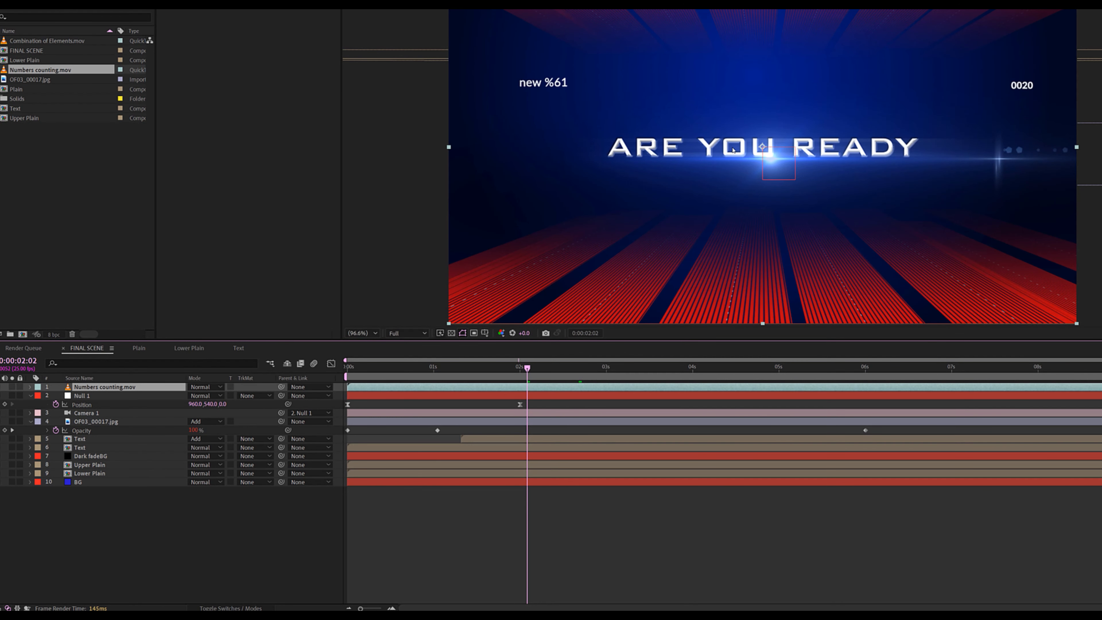
key("p")
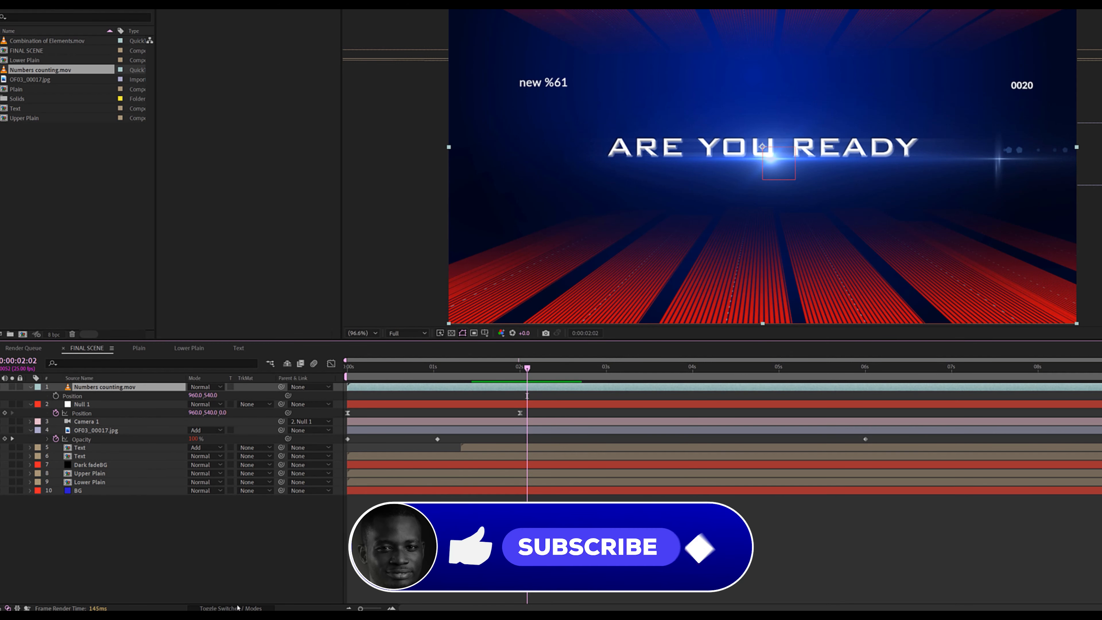
key("F4")
left_click(244, 386)
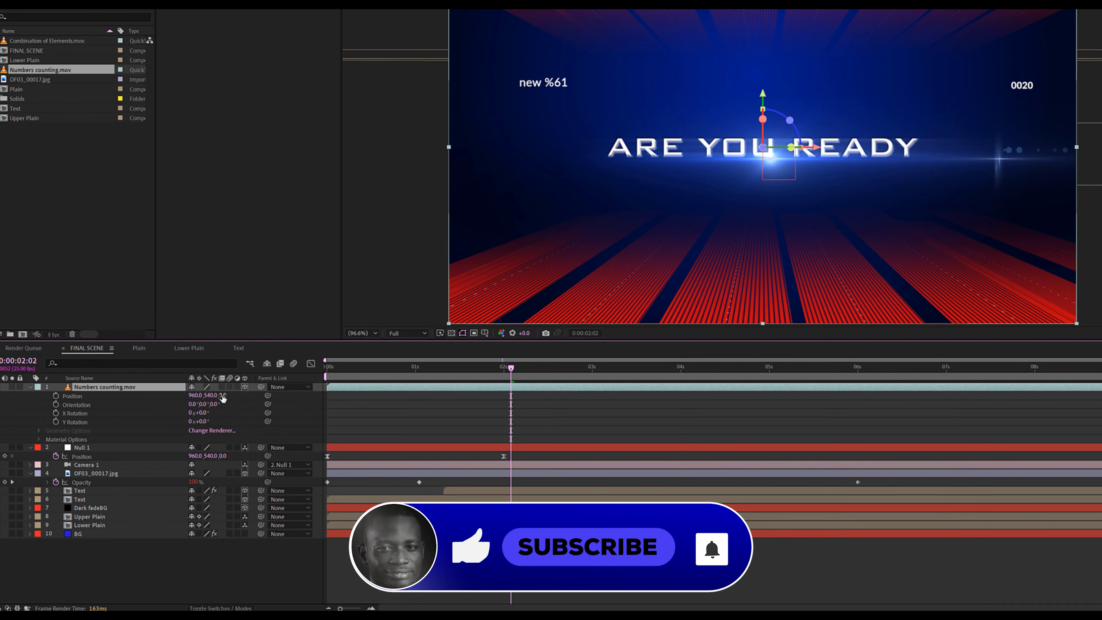
left_click_drag(184, 398, 230, 397)
left_click(229, 397)
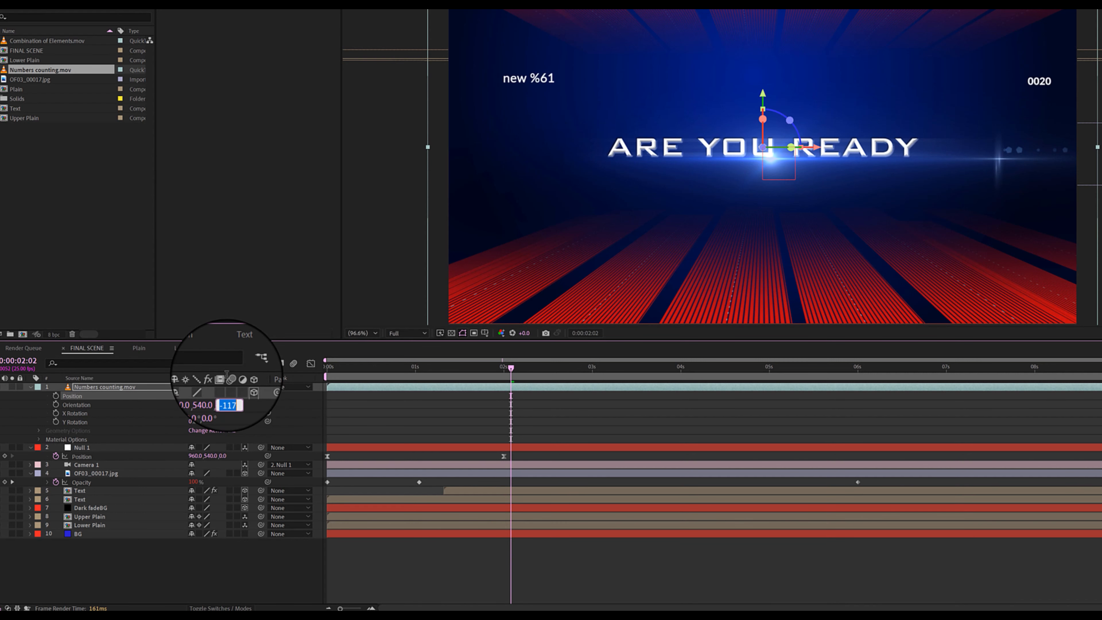
type("-5")
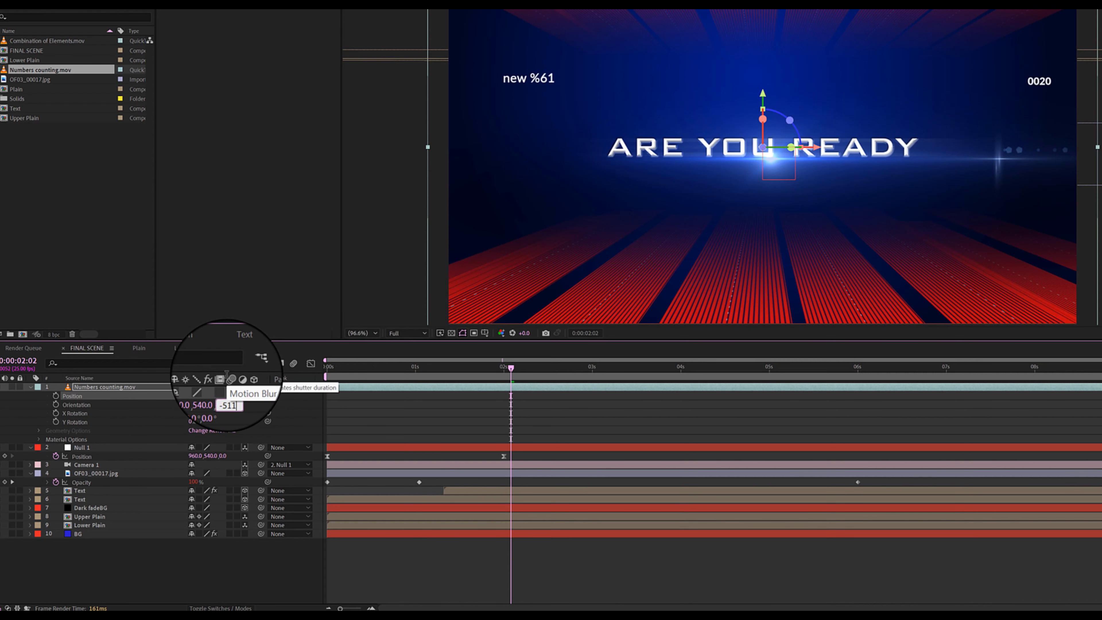
type("11")
key("Return")
- Scale the Numbers counting.mov layer to 69% so it fits inside the frame
scroll(729, 121, "down", 4)
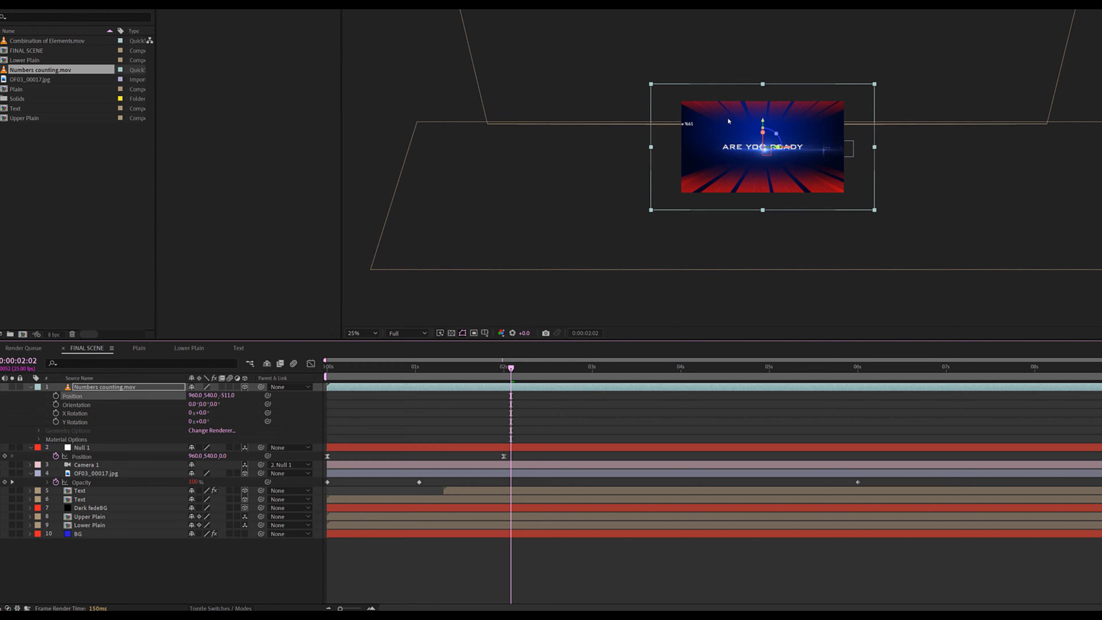
scroll(709, 134, "up", 2)
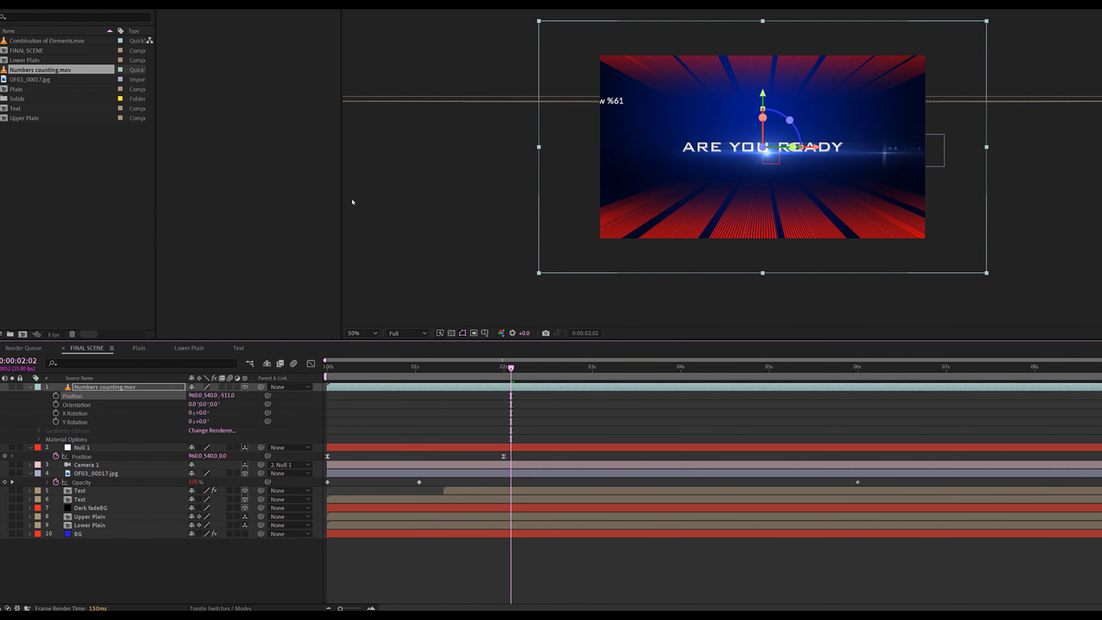
left_click(125, 387)
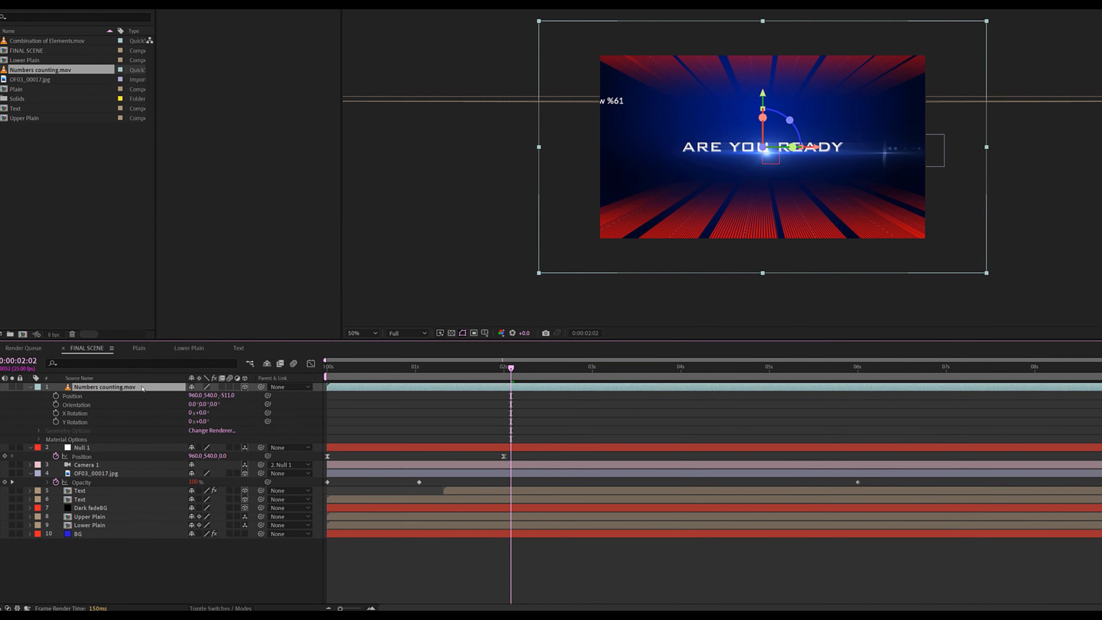
key("s")
left_click_drag(230, 395, 217, 396)
- Set the Numbers counting.mov layer's Opacity to 30%
left_click(94, 386)
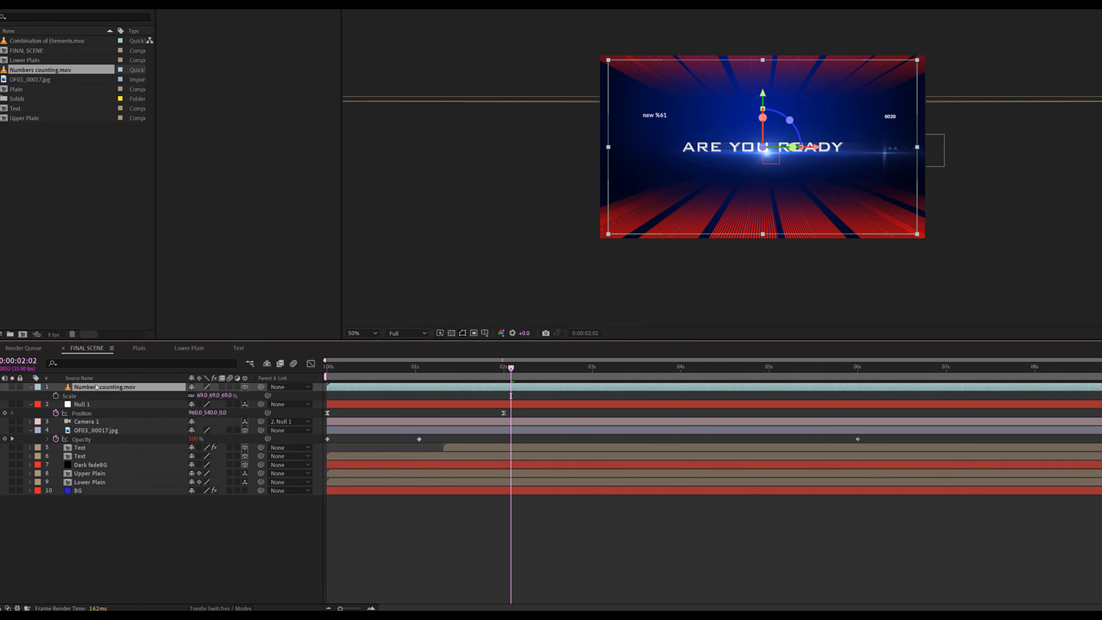
type("3")
type("0")
key("Return")
key("F2")
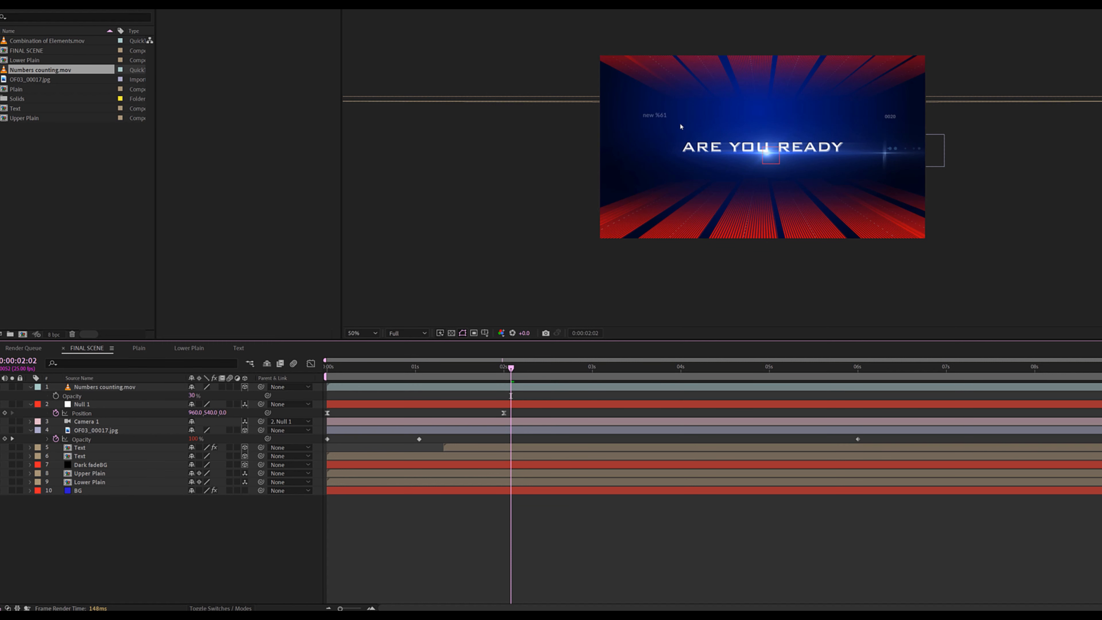
scroll(680, 129, "up", 1)
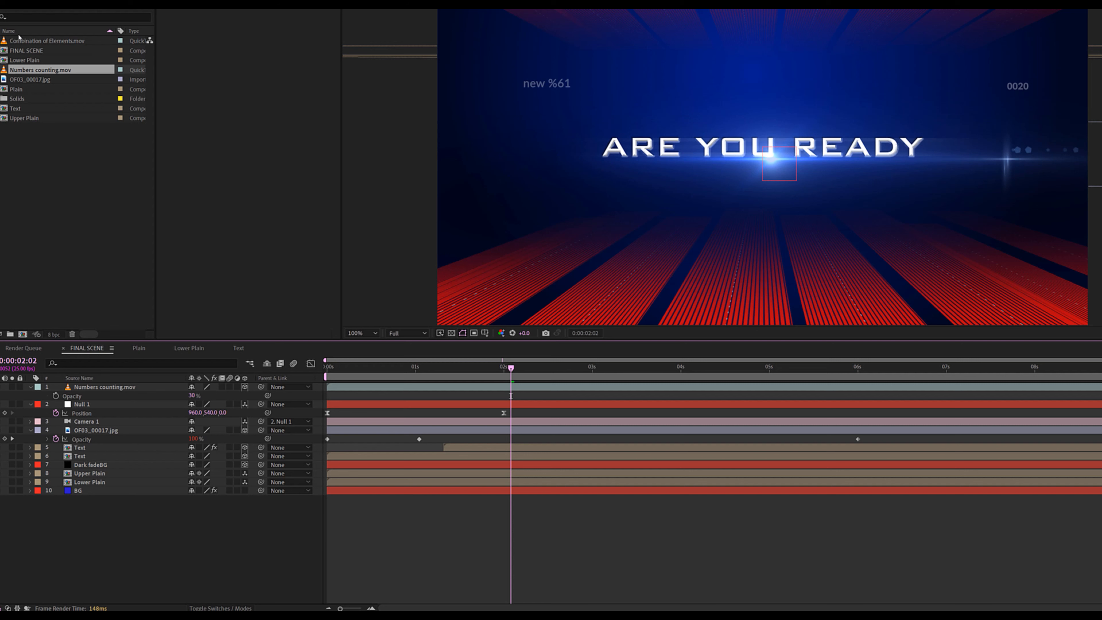
- Add Combination of Elements.mov at the top of the layer stack, and solo it to scrub through its content
left_click(52, 41)
left_click_drag(91, 256, 93, 391)
left_click(11, 387)
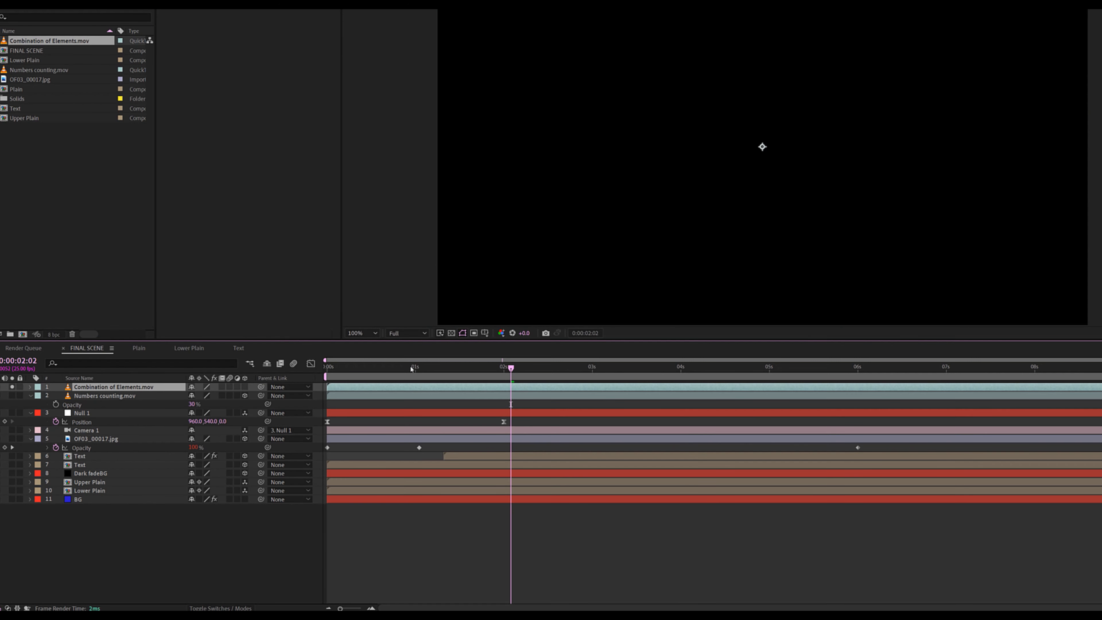
left_click_drag(406, 368, 551, 369)
- Fit the Combination of Elements.mov layer to the composition frame, and preview its animated elements
scroll(667, 177, "down", 3)
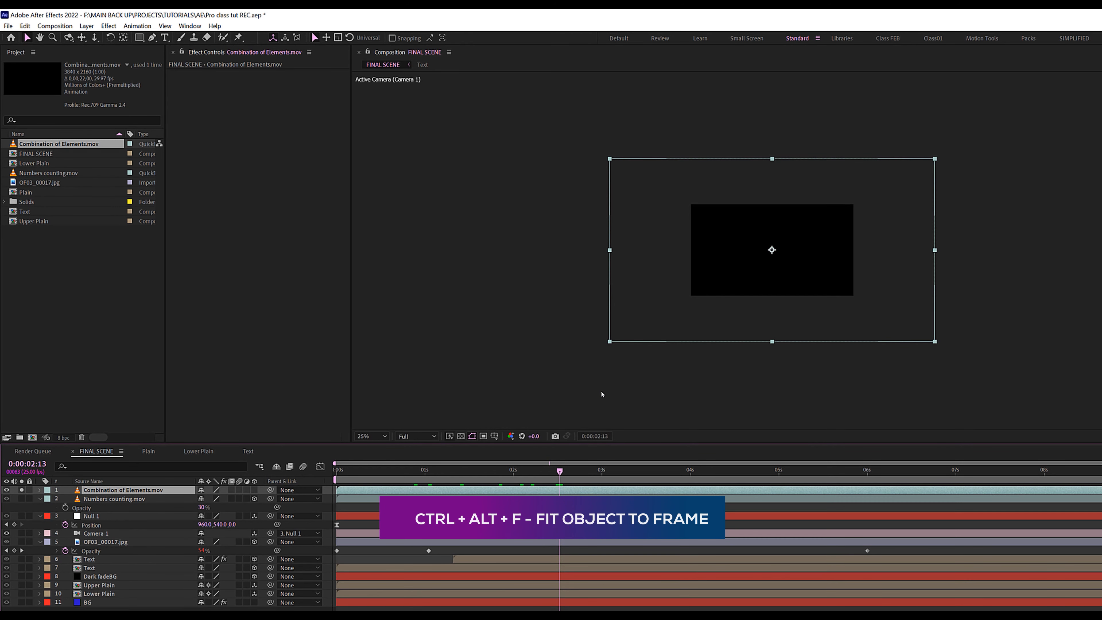
key("ctrl+alt+f")
scroll(696, 281, "up", 1)
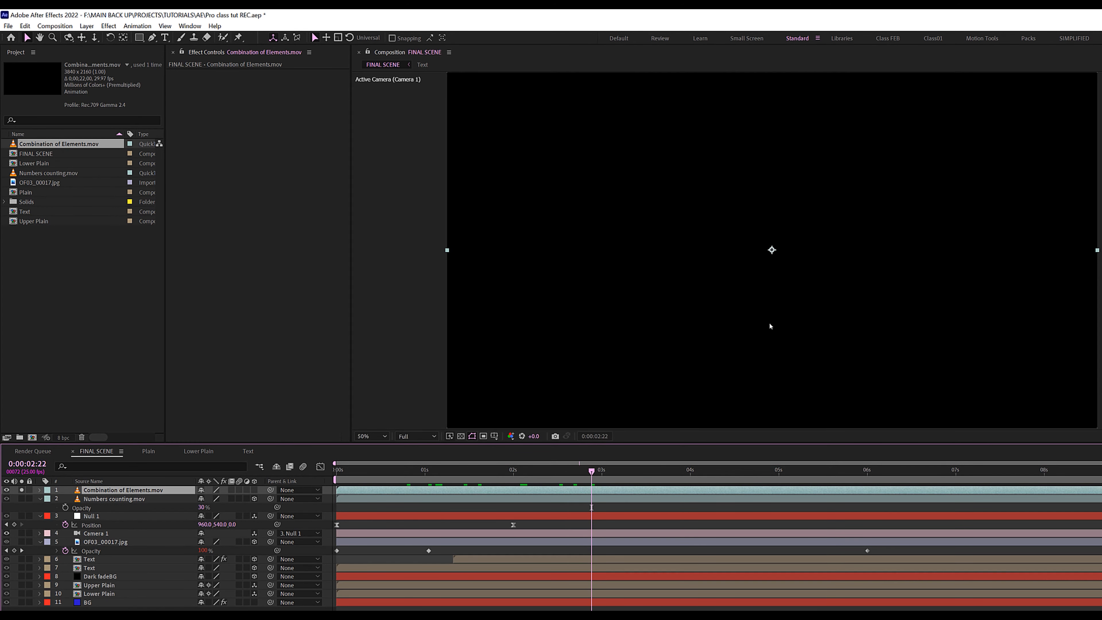
scroll(771, 326, "down", 1)
scroll(829, 340, "up", 1)
key("space")
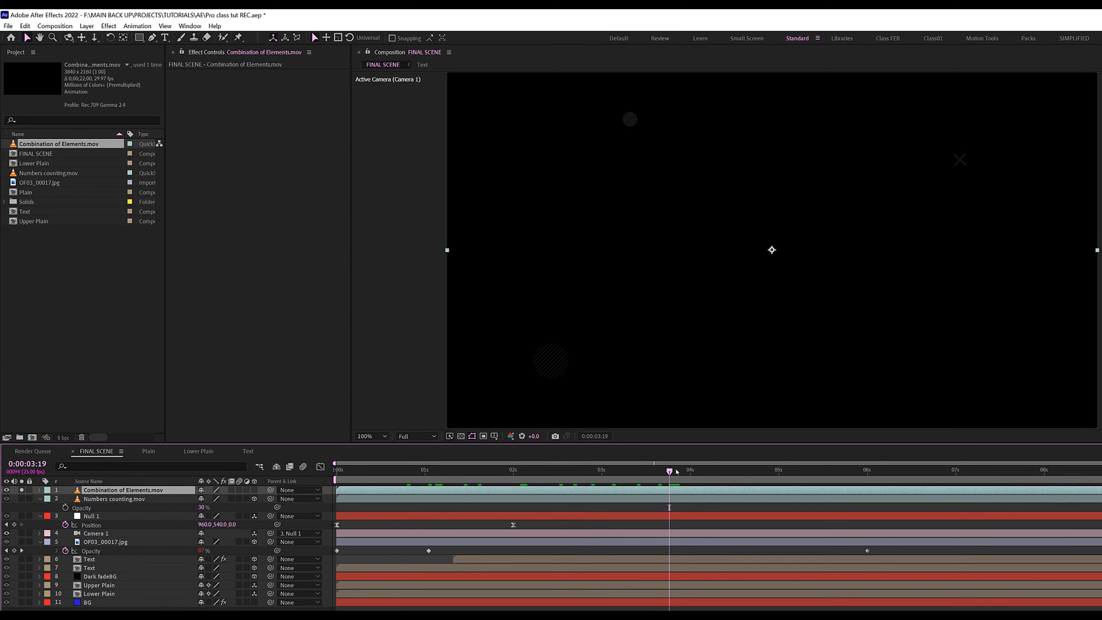
- Scrub the isolated Combination of Elements.mov layer around 0:00:03:20, and unsolo it to show the full scene
mouse_move(686, 471)
left_mouse_down()
mouse_move(706, 470)
mouse_move(672, 470)
left_mouse_up()
scroll(775, 254, "down", 2)
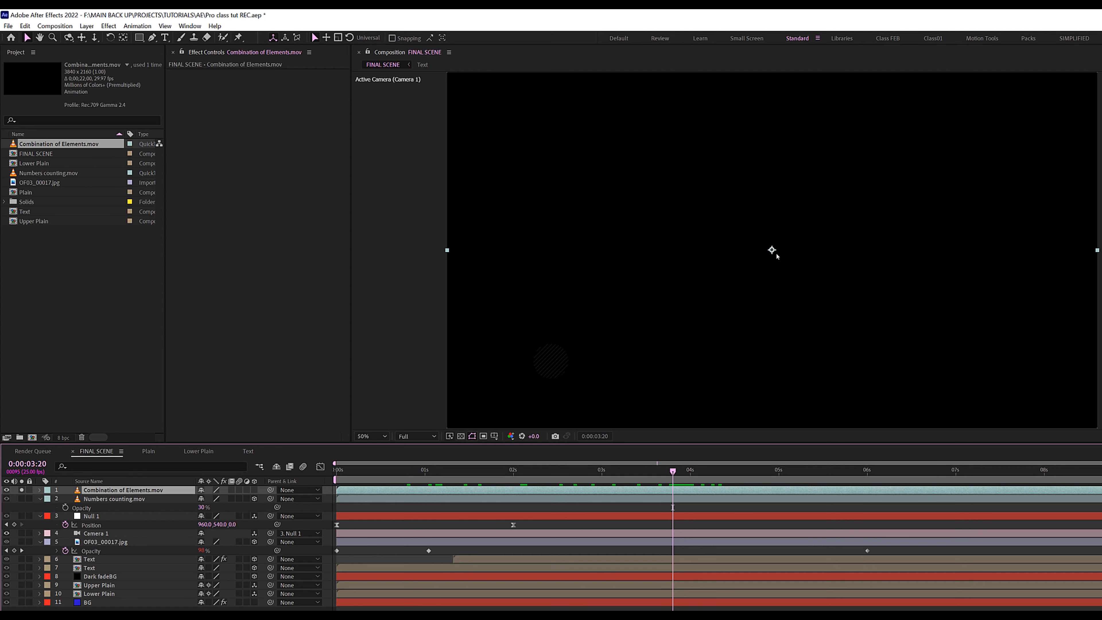
scroll(783, 248, "up", 2)
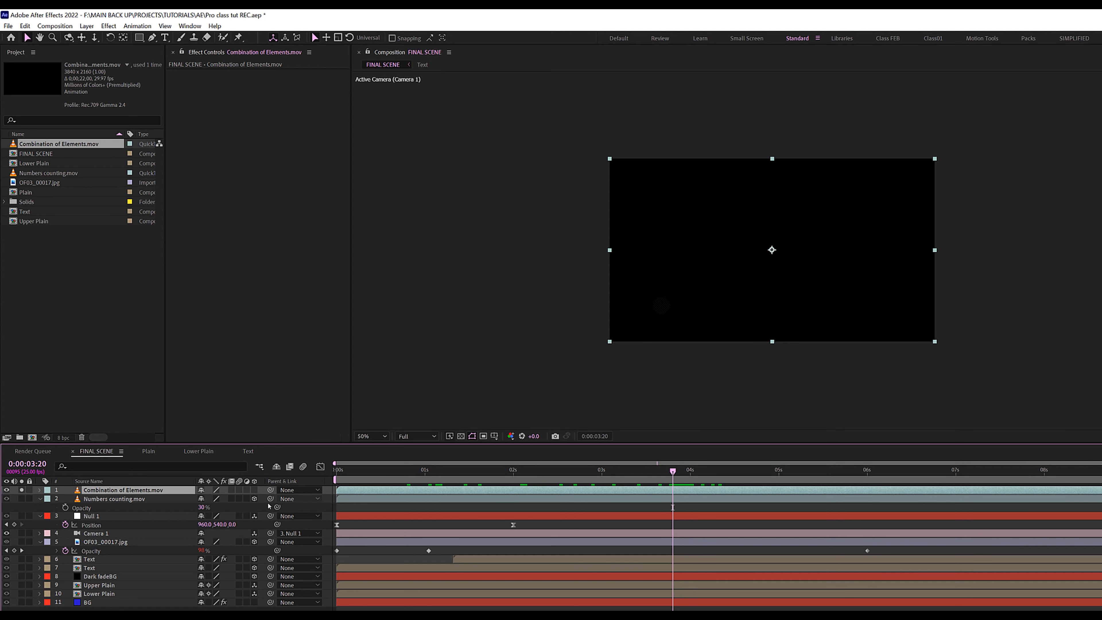
left_click(21, 490)
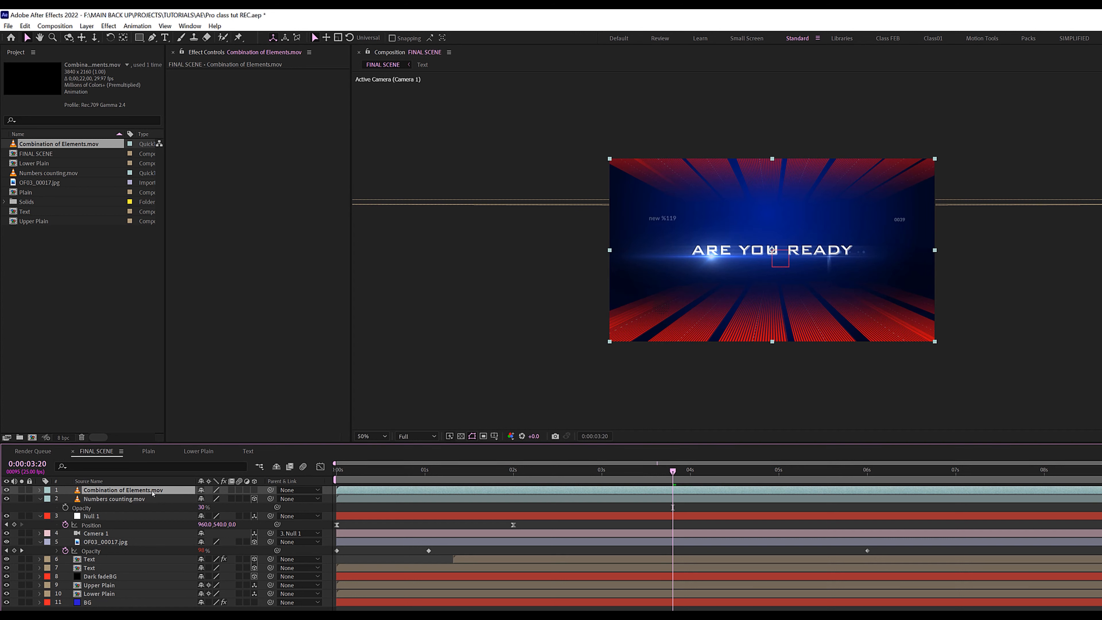
- Make the Combination of Elements.mov layer 3D and set its Z position to 500, with the composition fitted in the viewer
key("p")
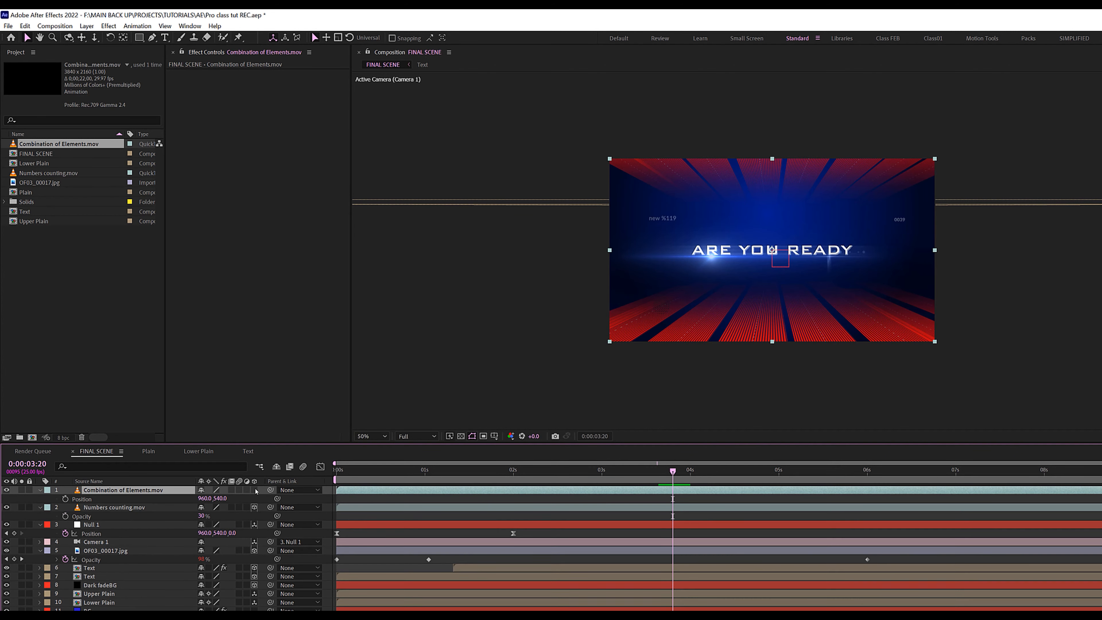
left_click(254, 490)
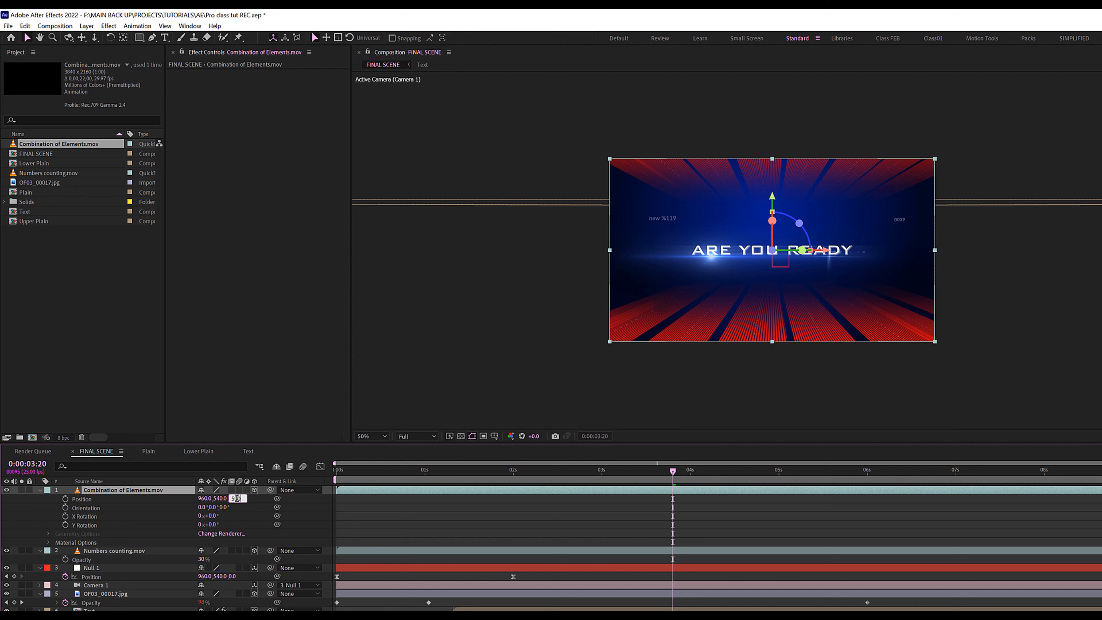
left_click(237, 498)
type("500")
key("Return")
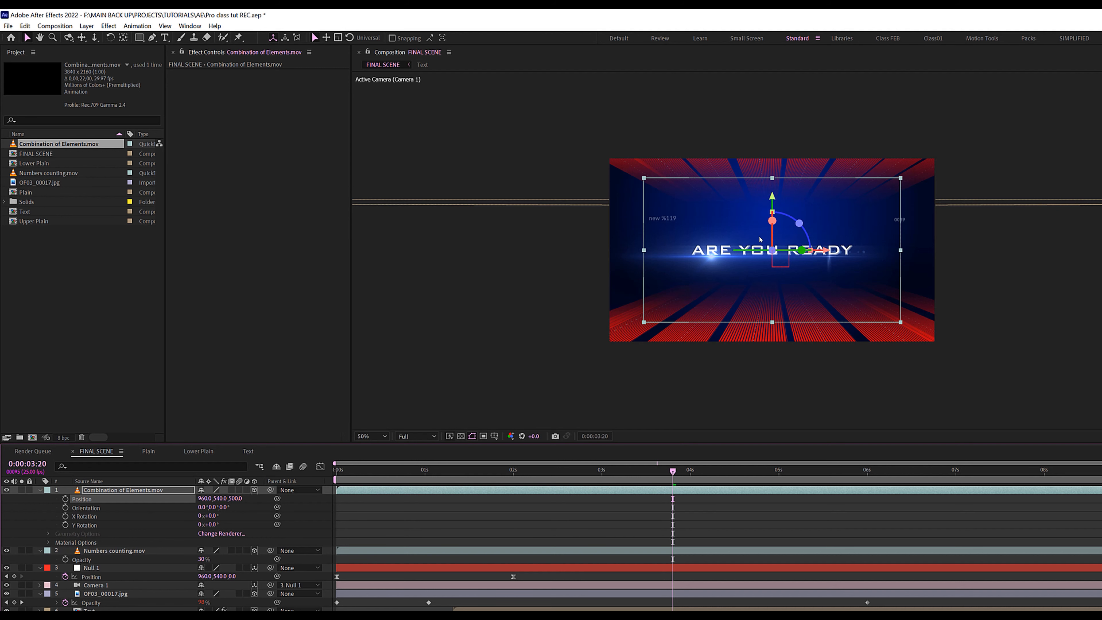
left_click(373, 436)
left_click(382, 452)
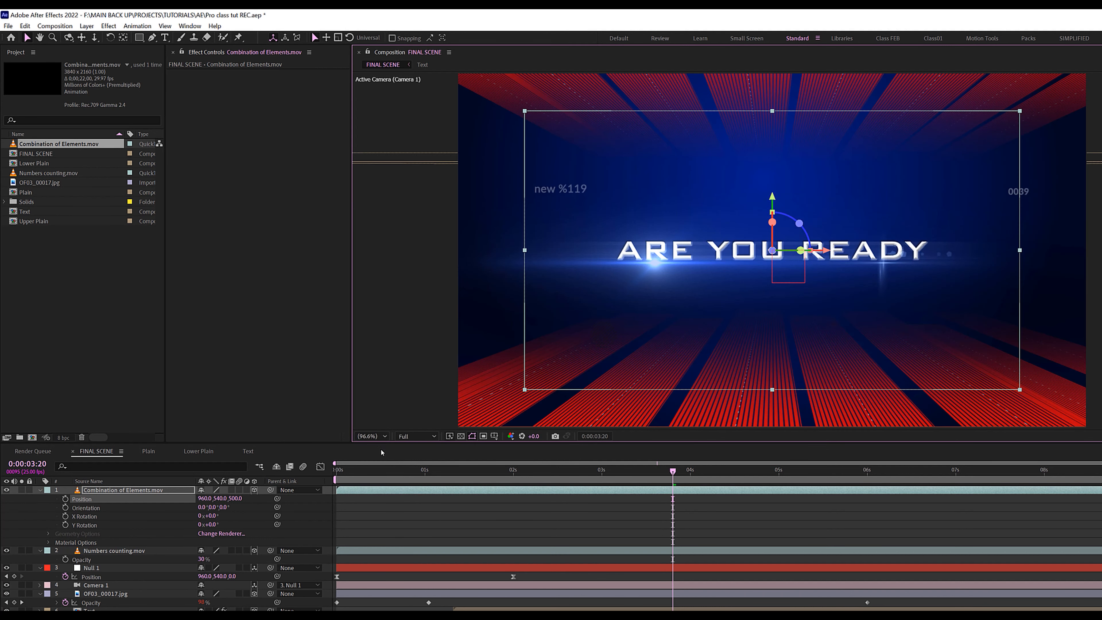
- Reveal the Combination of Elements.mov layer's Scale and preview FINAL SCENE from the first frame
key("s")
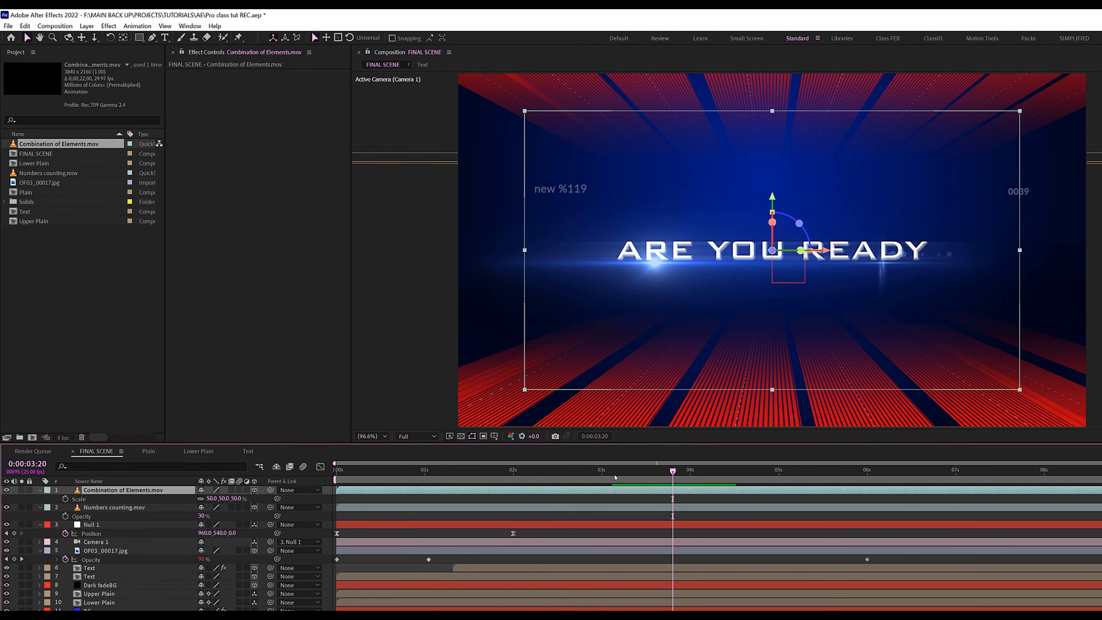
left_click_drag(615, 478, 315, 480)
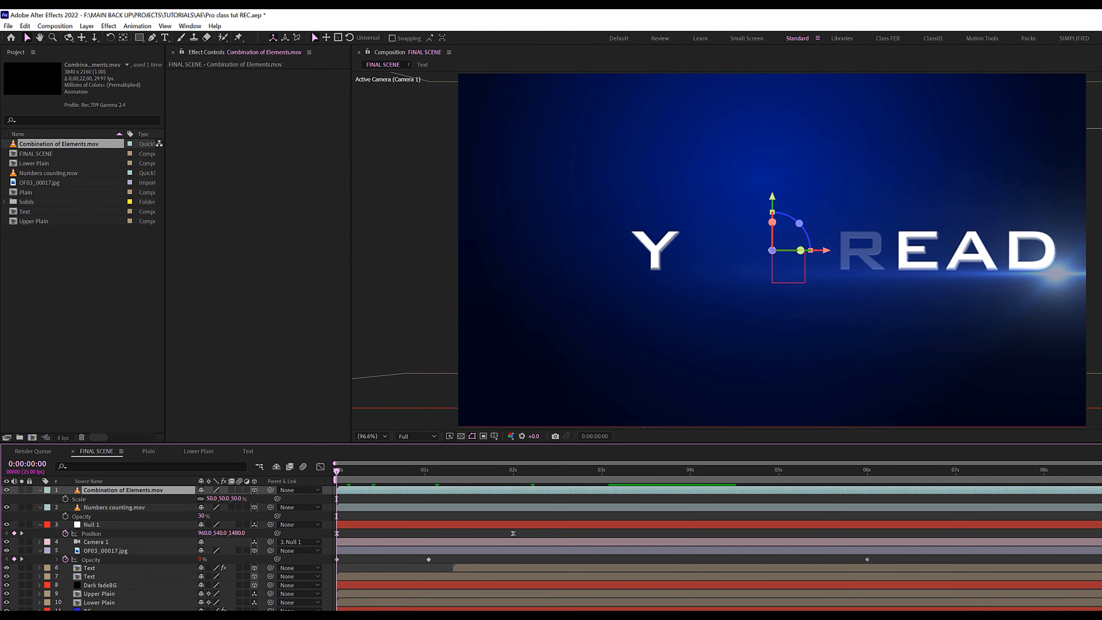
key("space")
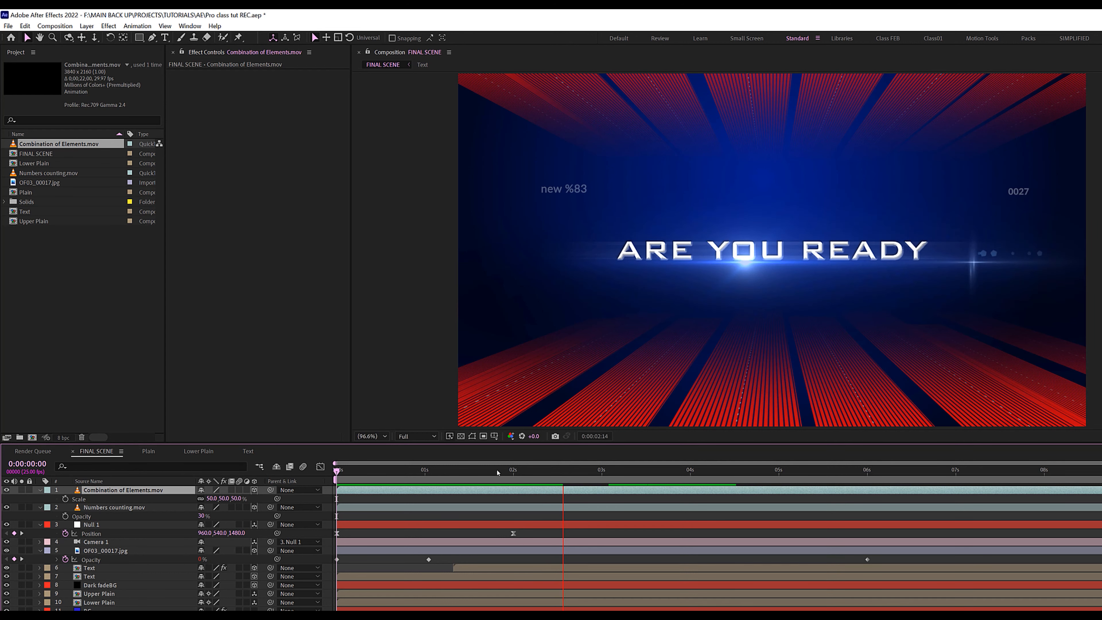
left_click(410, 470)
left_click_drag(359, 471, 338, 474)
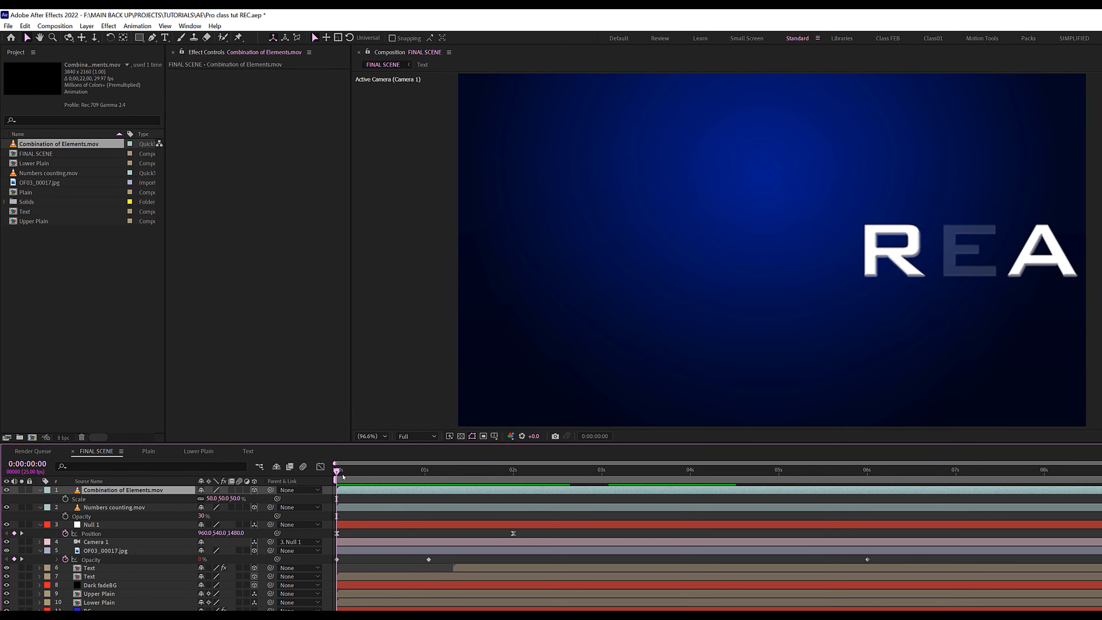
key("space")
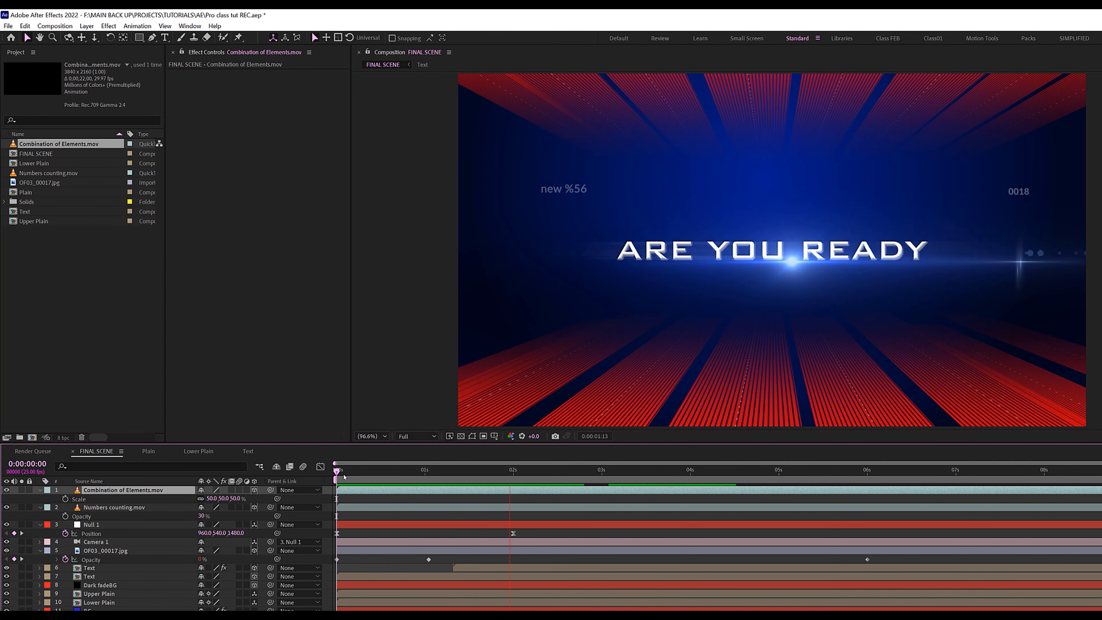
key("space")
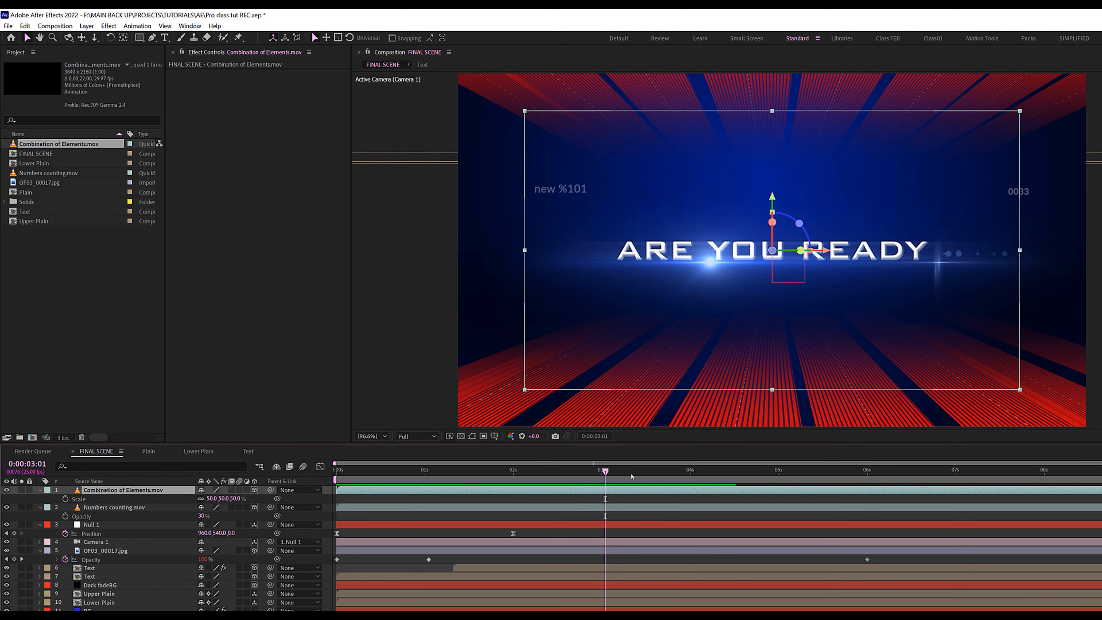
- Apply a Fill effect to the Combination of Elements.mov layer and change its color to white
left_click(645, 475)
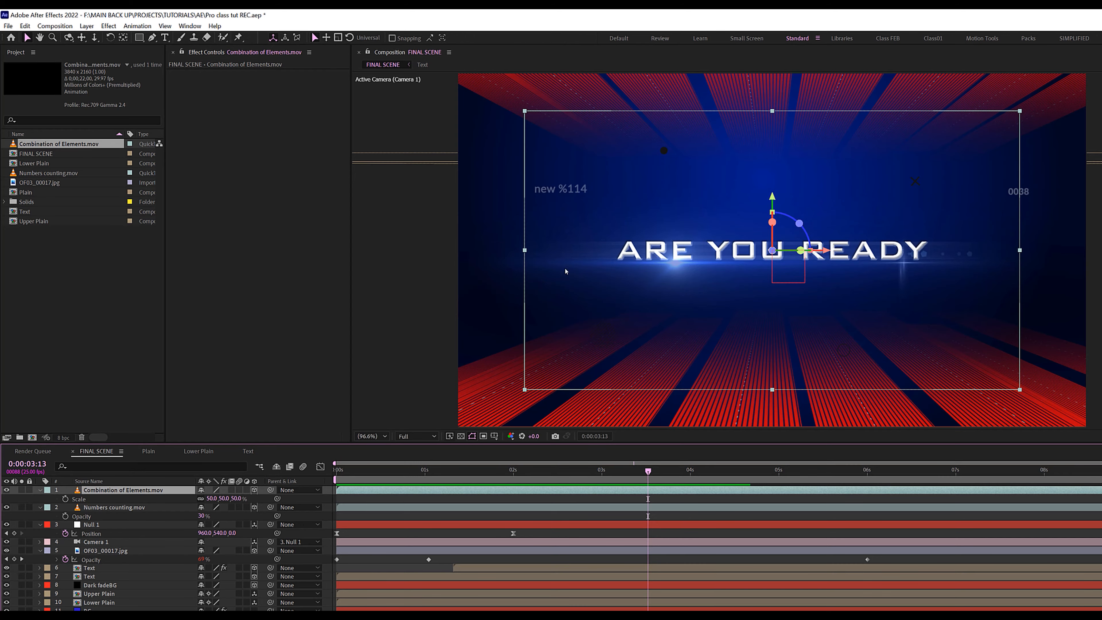
key("ctrl+space")
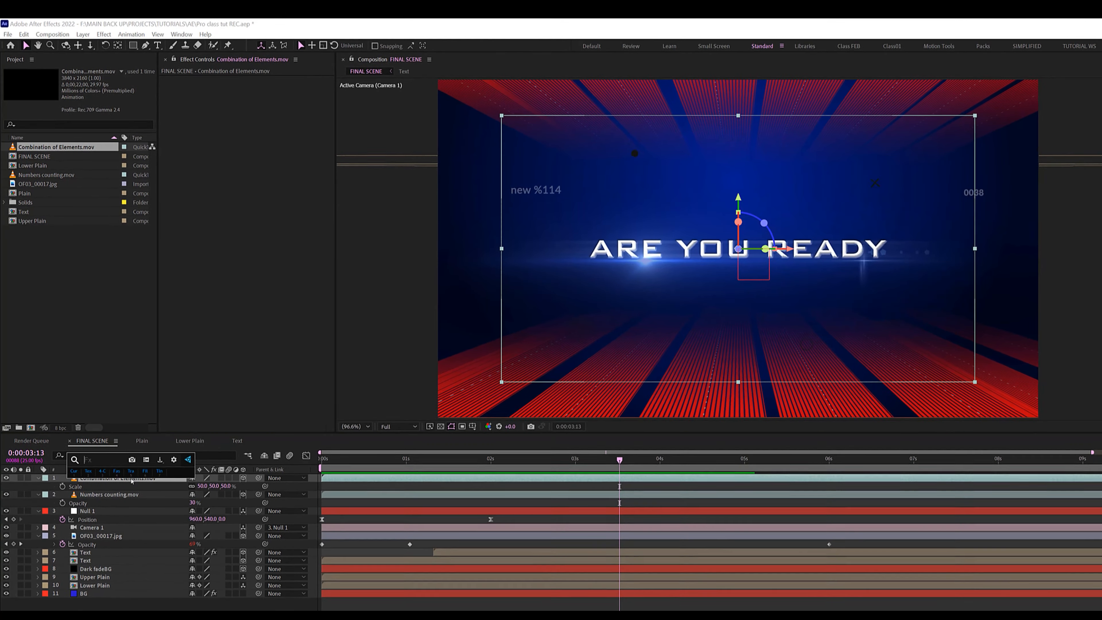
type("fill")
key("Return")
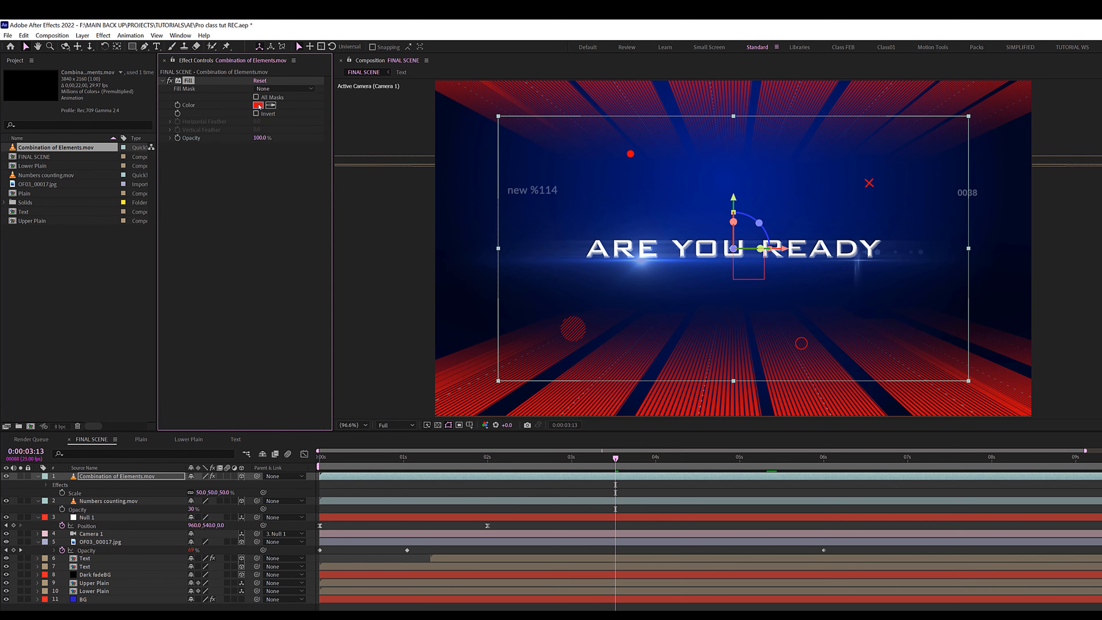
left_click(259, 105)
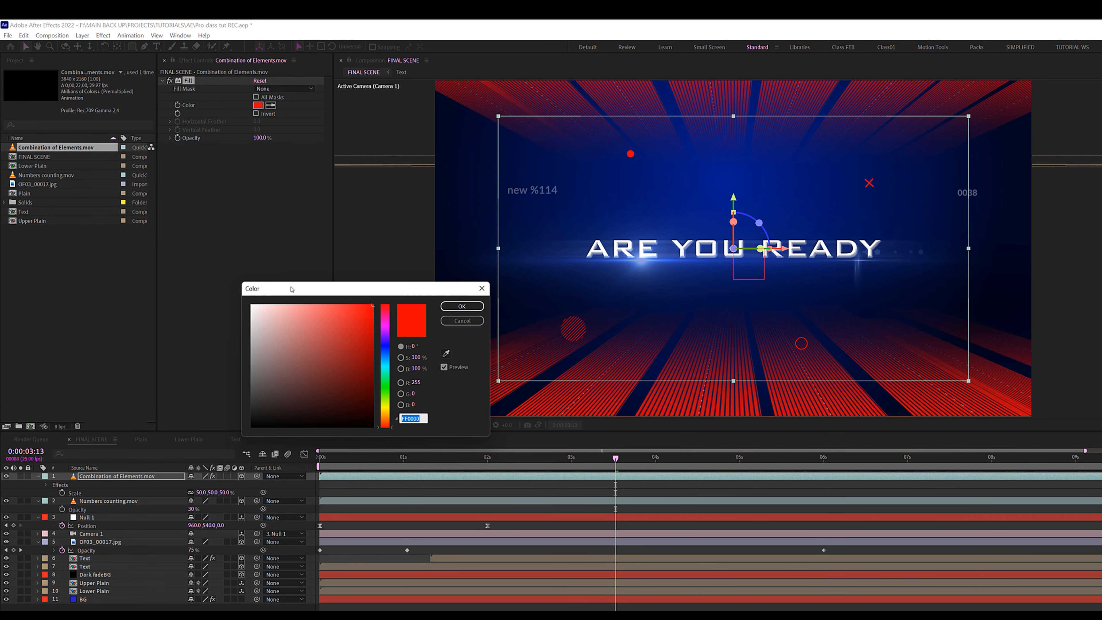
left_click_drag(262, 297, 263, 290)
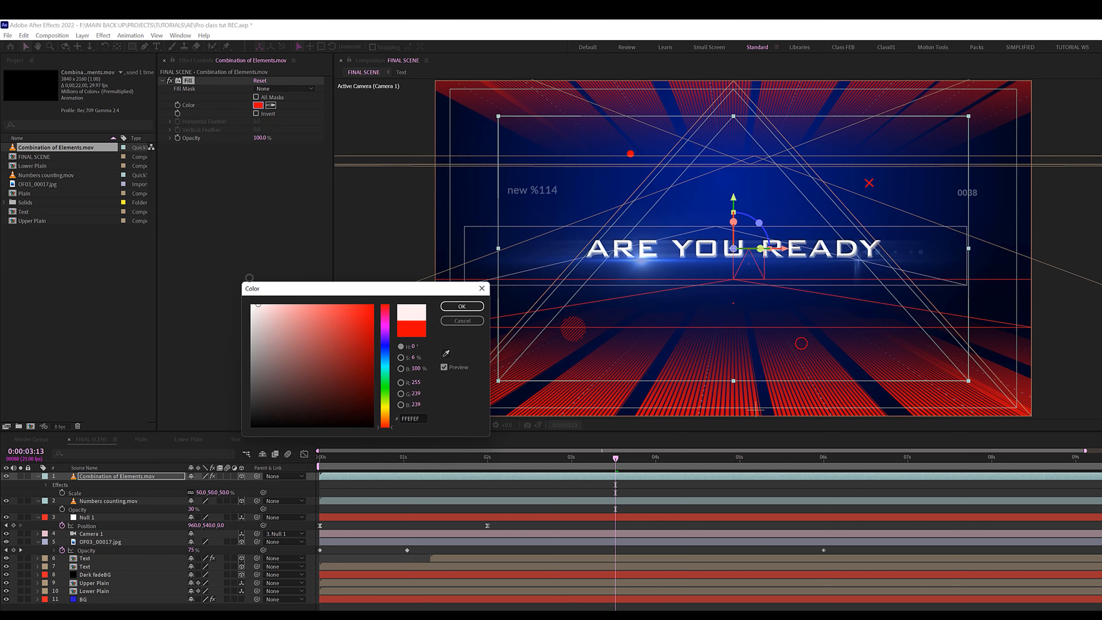
left_click(469, 305)
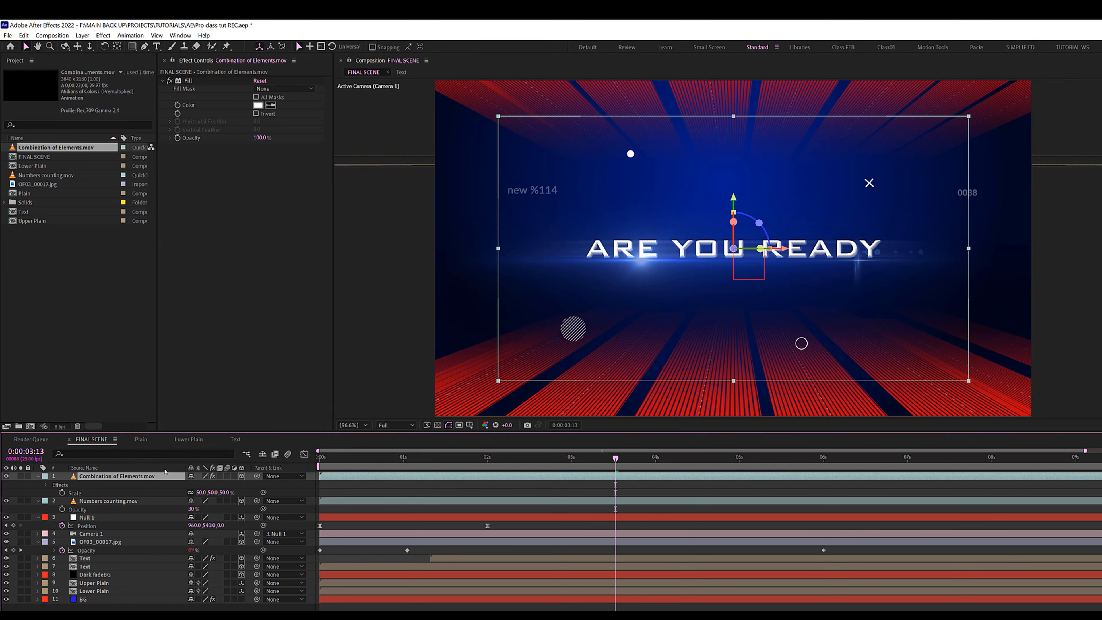
- Set the Combination of Elements.mov layer's Opacity to 20%, and preview the scene from the start
key("t")
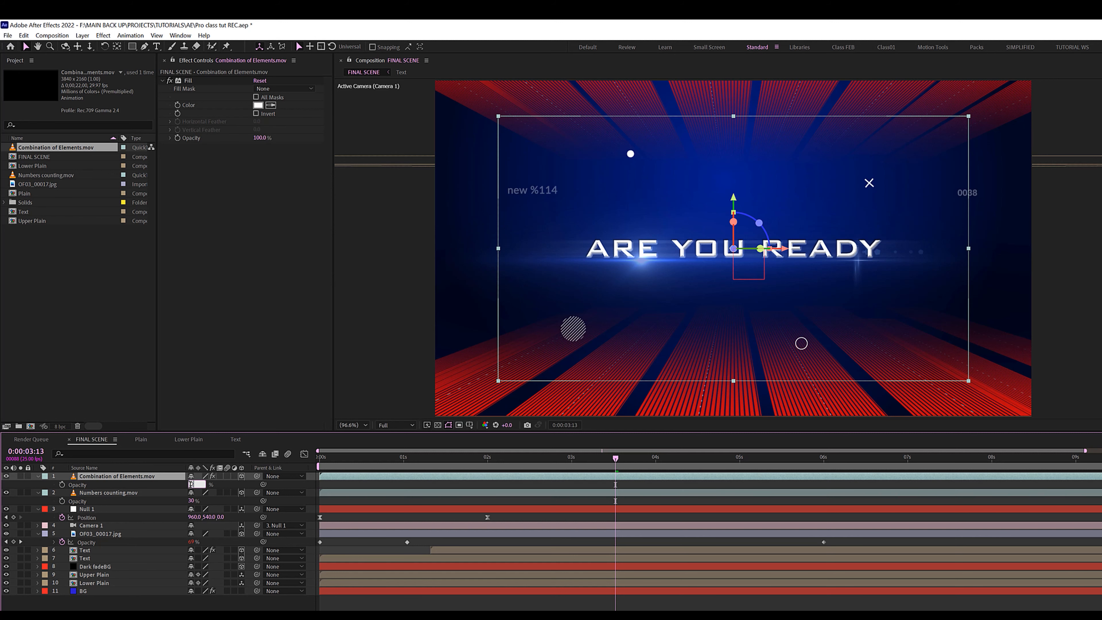
left_click(225, 484)
left_click_drag(537, 459, 346, 471)
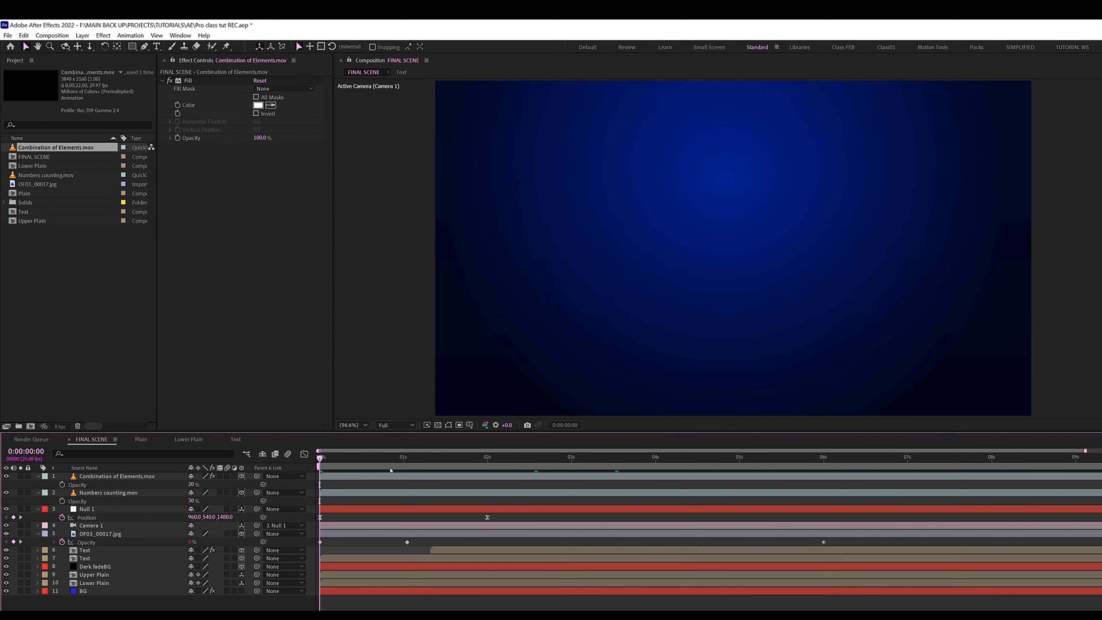
key("space")
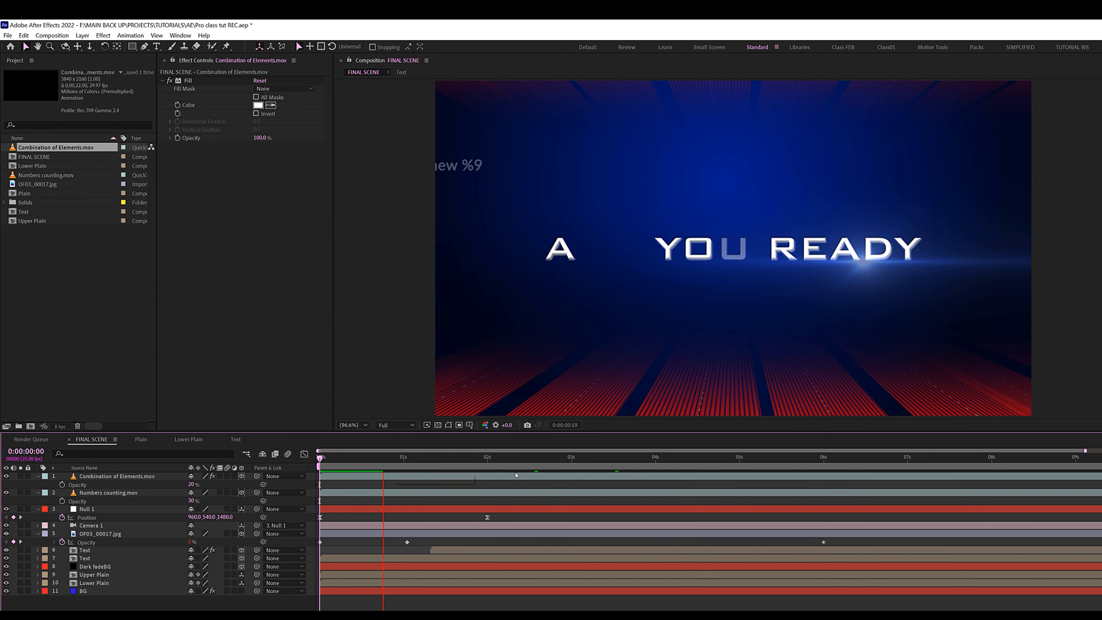
key("space")
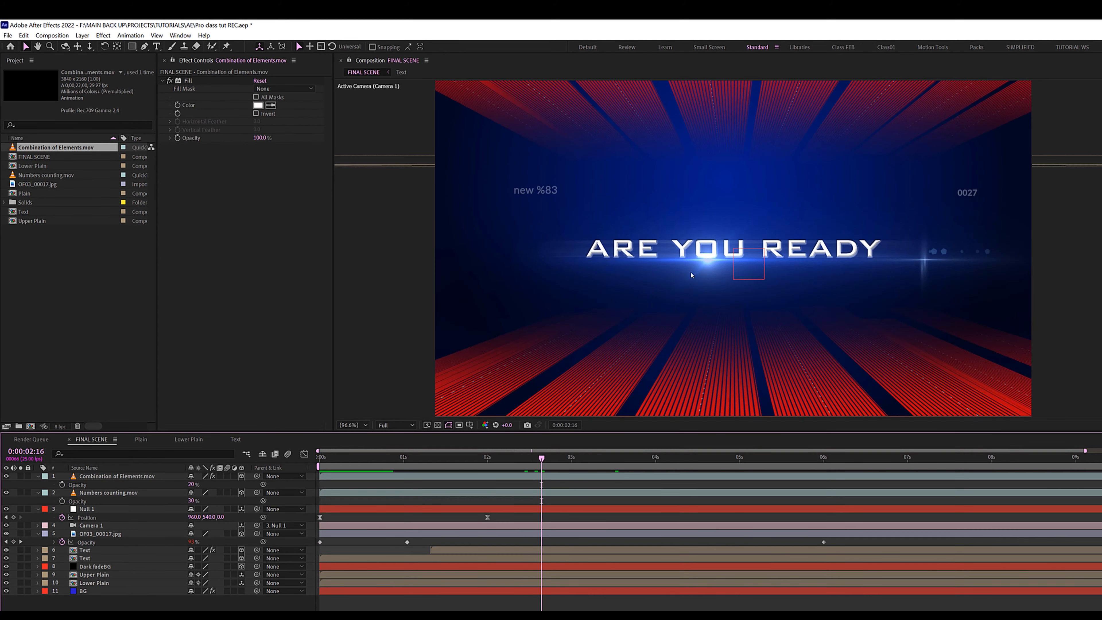
- Reduce the OF03_00017.jpg flare layer's vertical scale alone to 60%, and preview the scene from the start
left_click(100, 534)
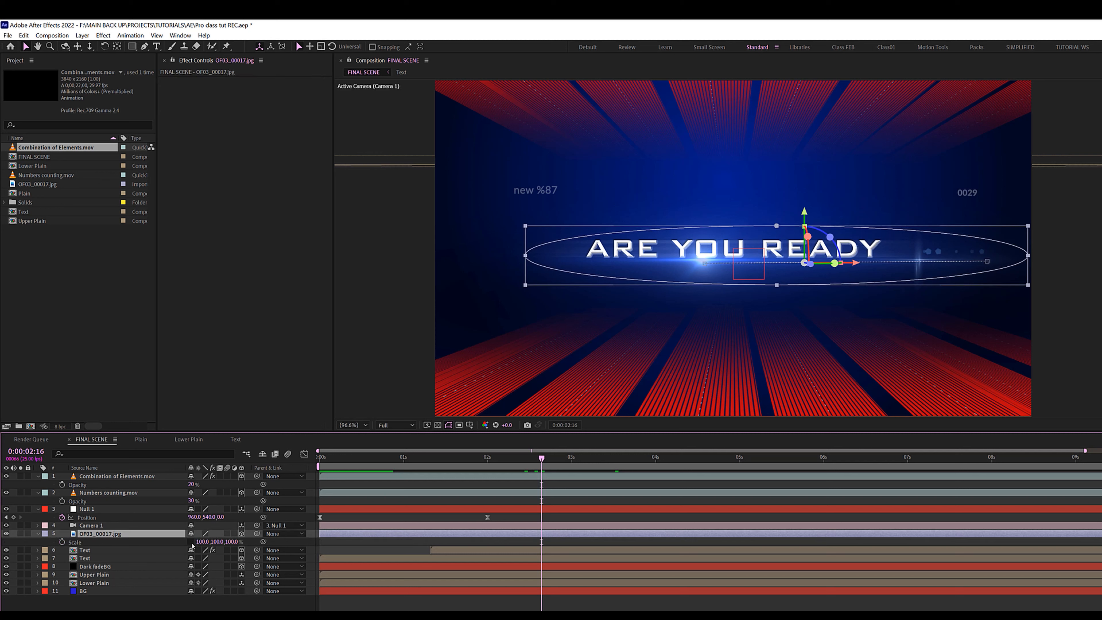
left_click_drag(217, 544, 195, 542)
left_click(708, 271)
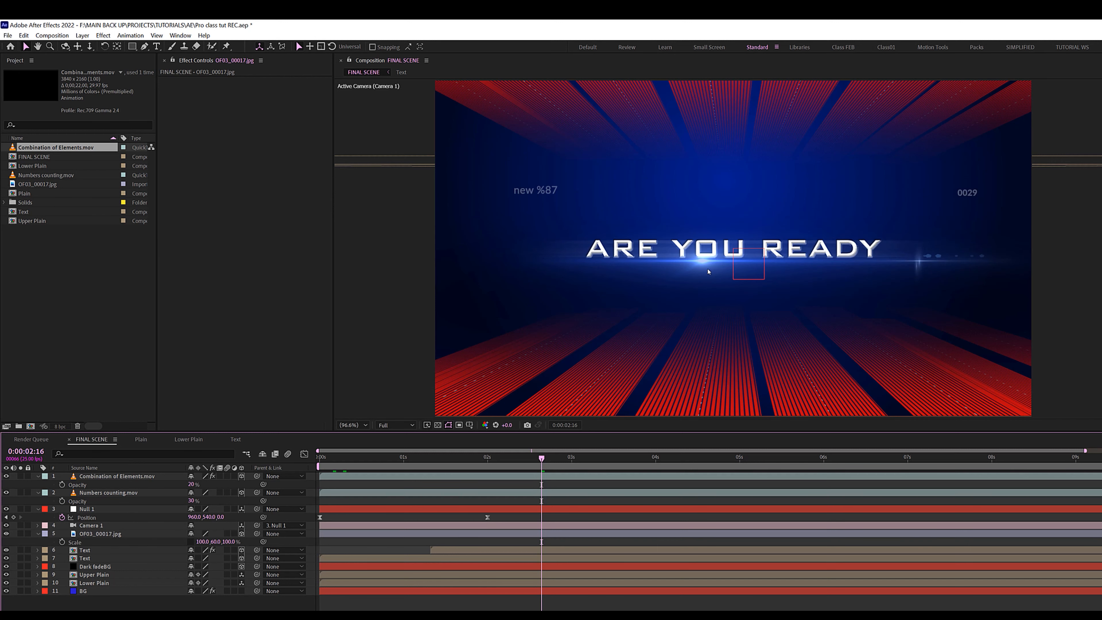
key("space")
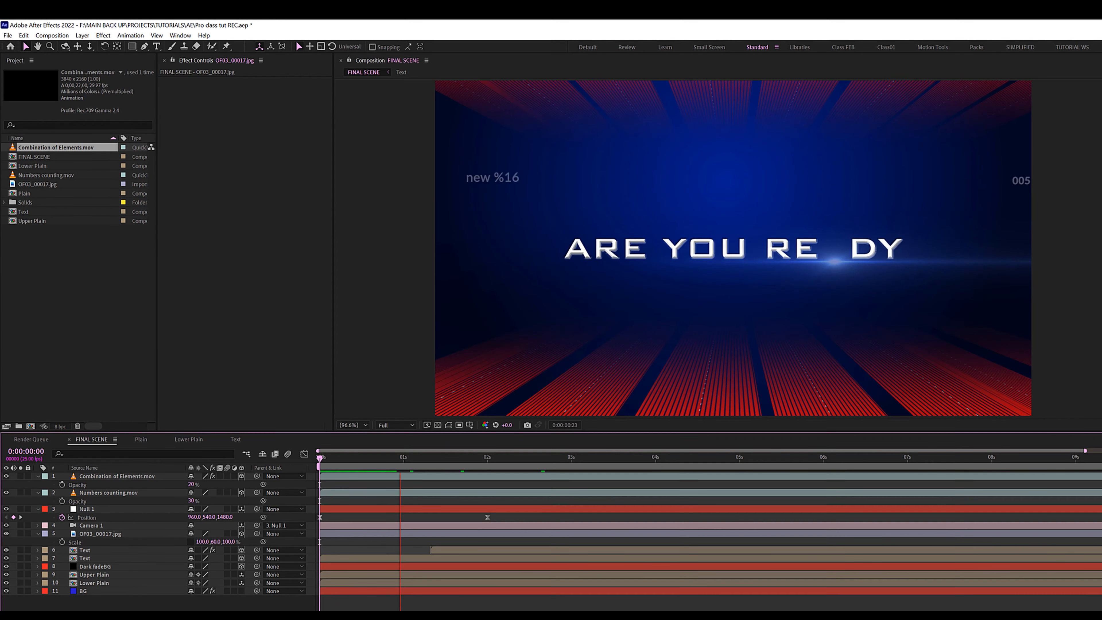
key("space")
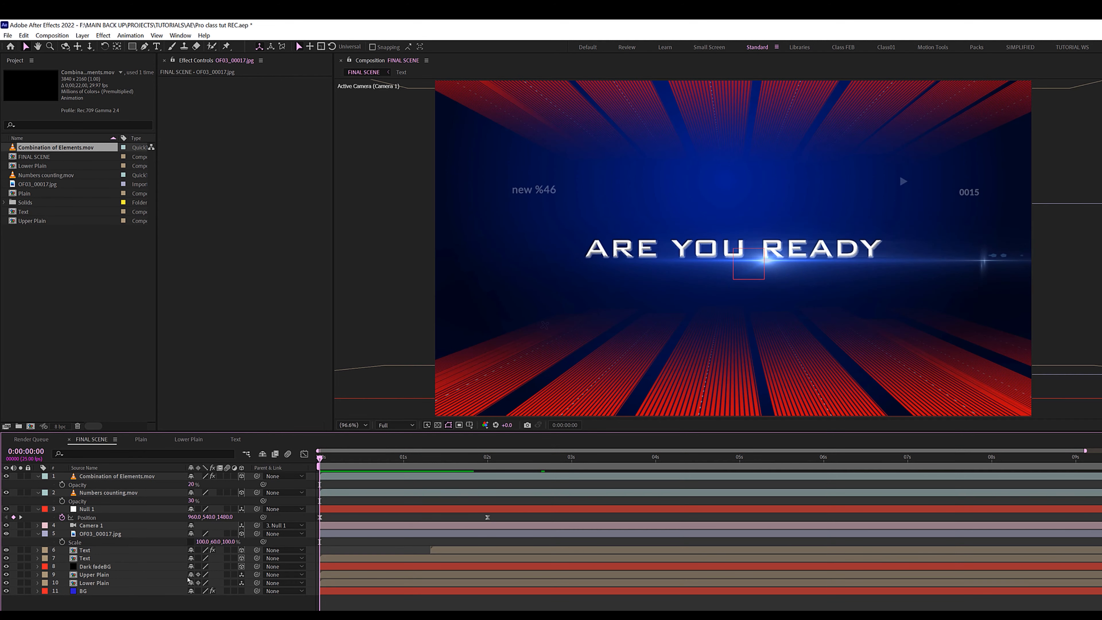
- Collapse the open properties of the top three layers, and add an adjustment layer named CC at the top of the stack
left_click(38, 476)
left_click(38, 484)
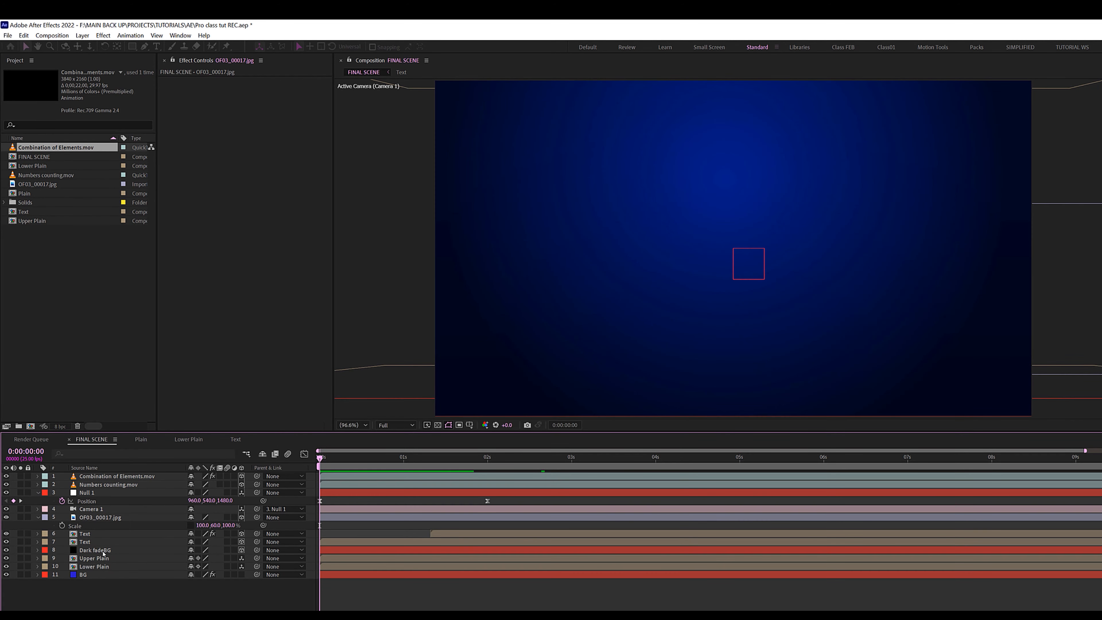
left_click(38, 493)
right_click(166, 606)
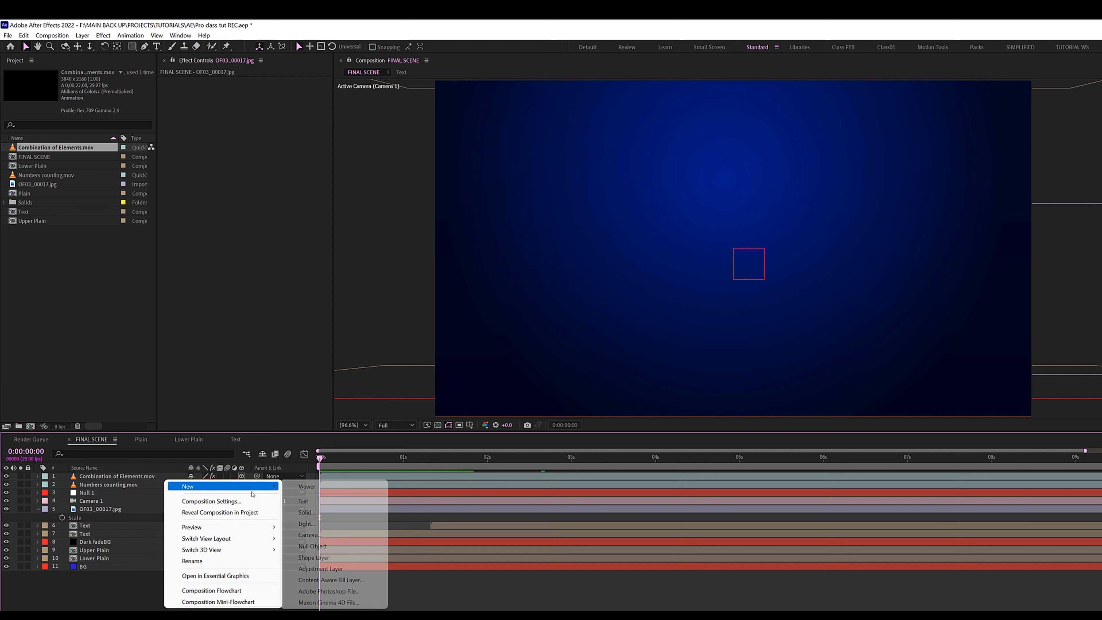
mouse_move(225, 486)
left_click(321, 569)
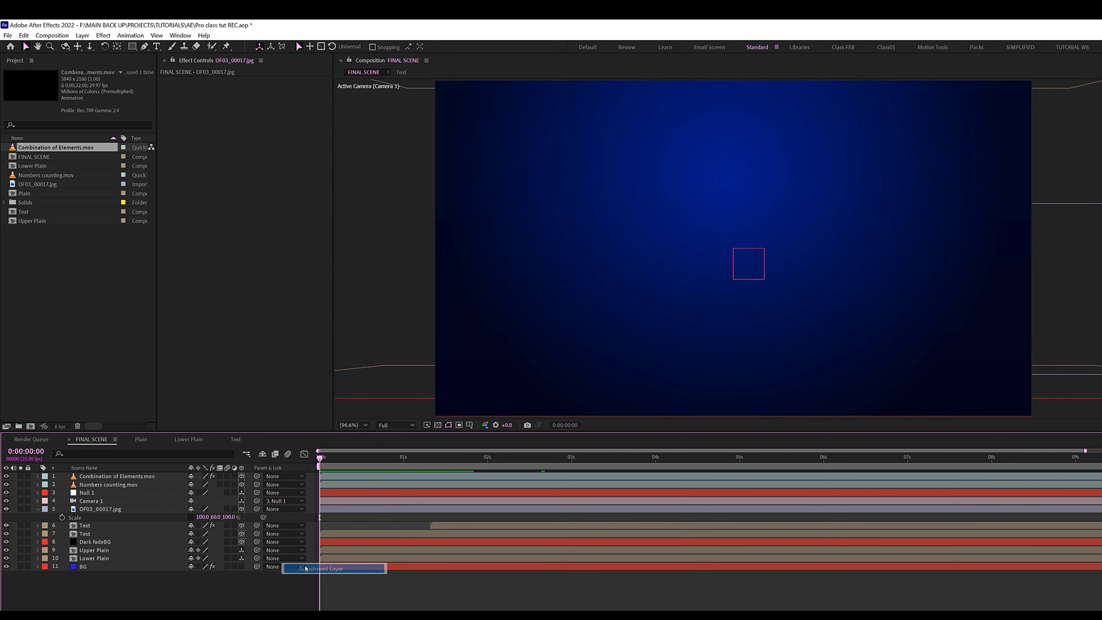
key("Return")
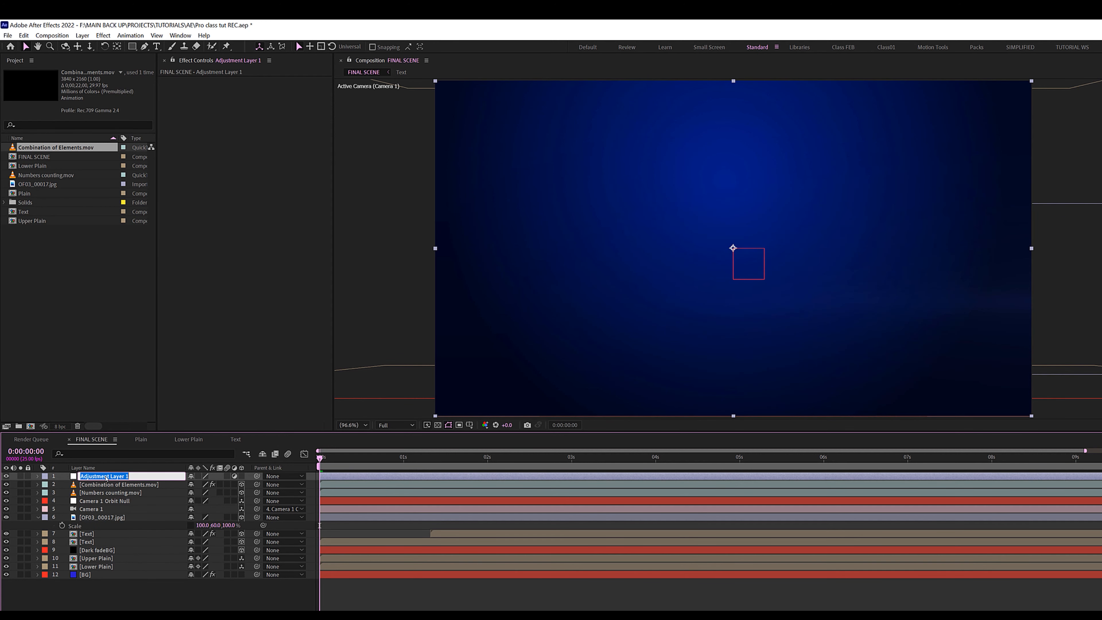
type("CC")
key("Return")
left_click(93, 591)
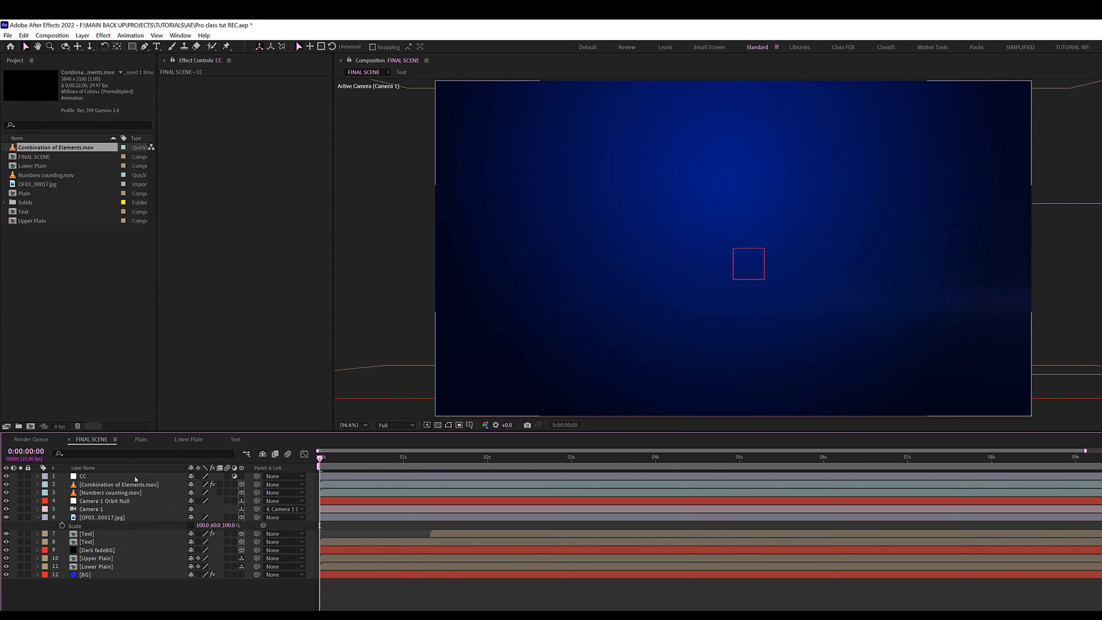
- Apply a Curves effect to the CC adjustment layer, shape a gentle S-shaped RGB contrast curve, and preview the scene from the start
left_click(129, 475)
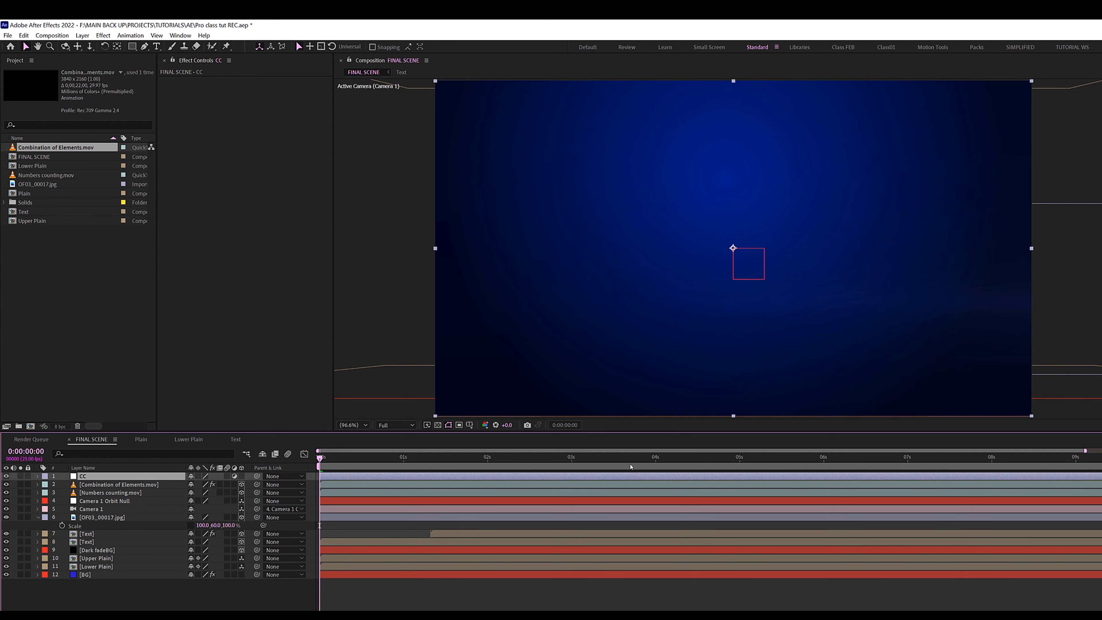
left_click_drag(631, 458, 659, 459)
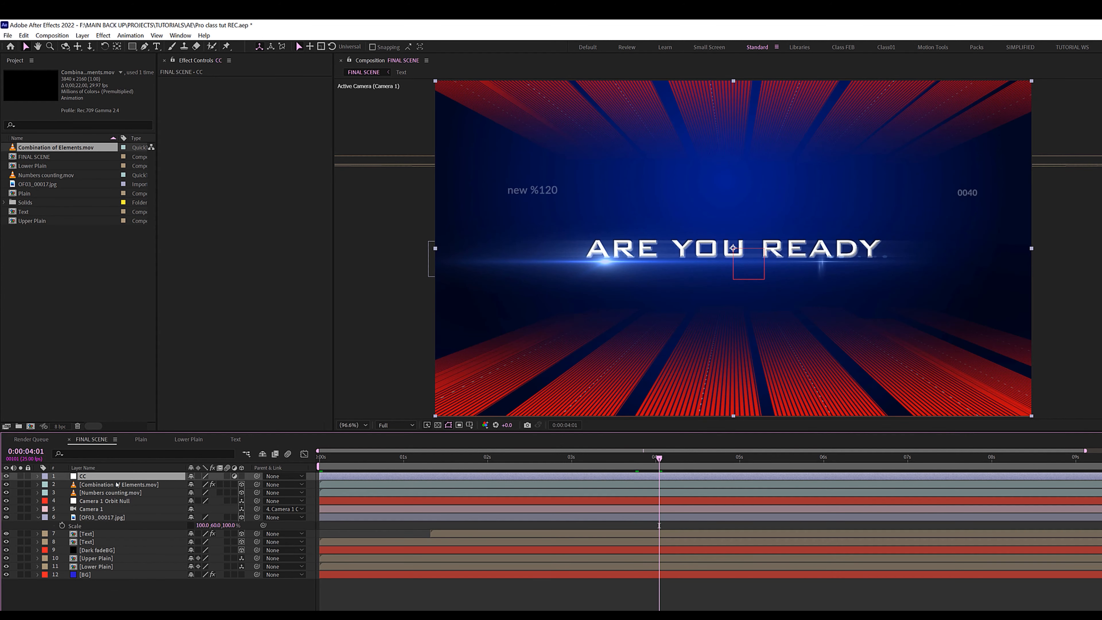
key("ctrl+space")
type("cur")
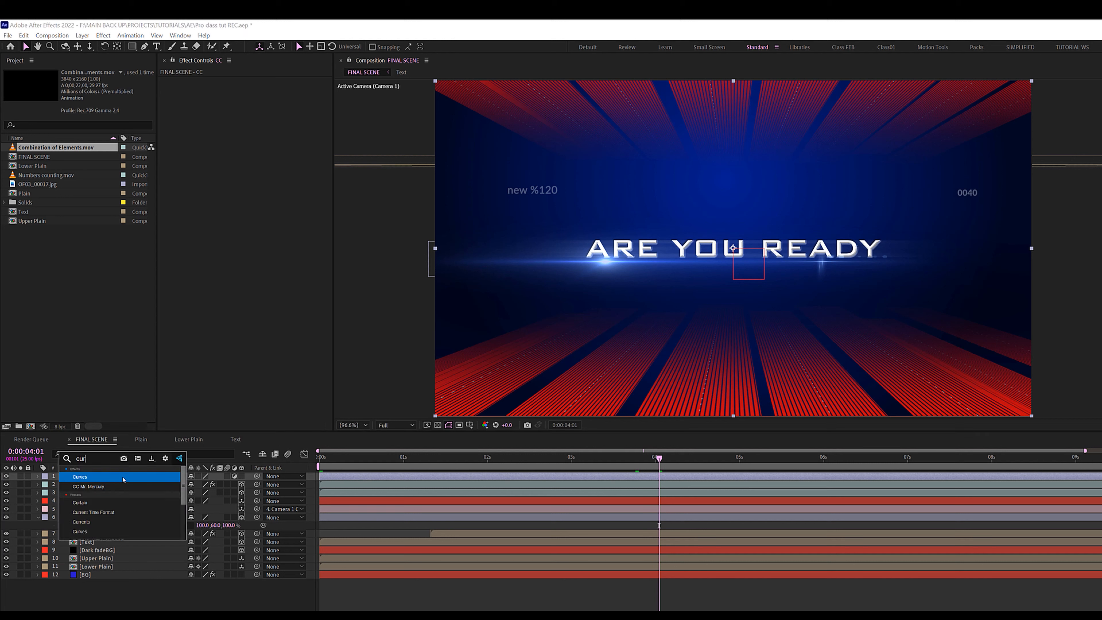
key("Return")
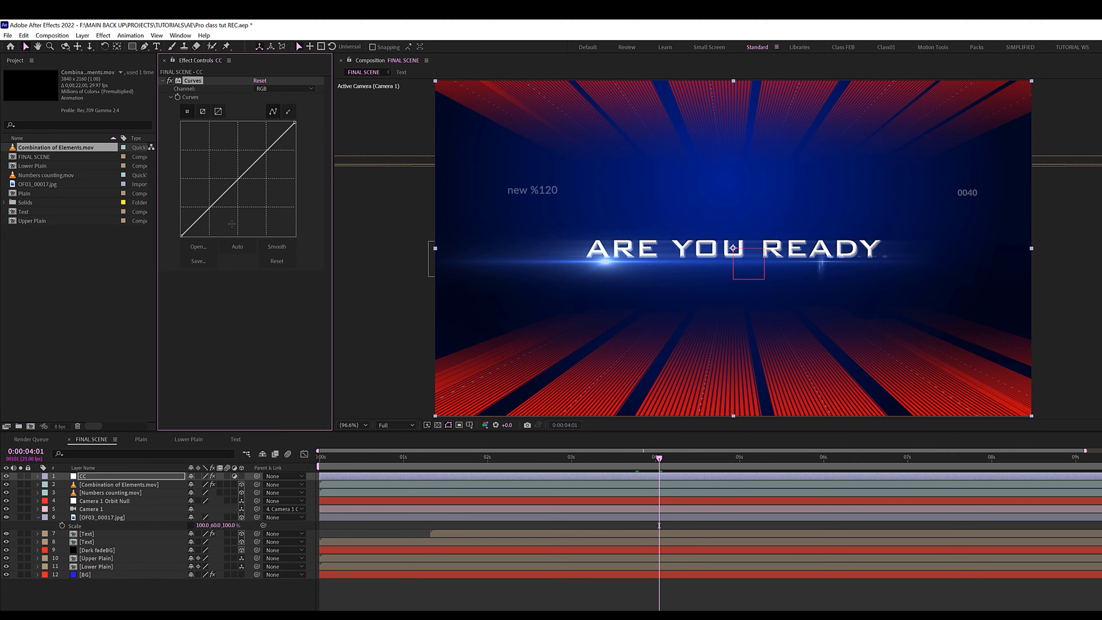
left_click_drag(213, 209, 214, 211)
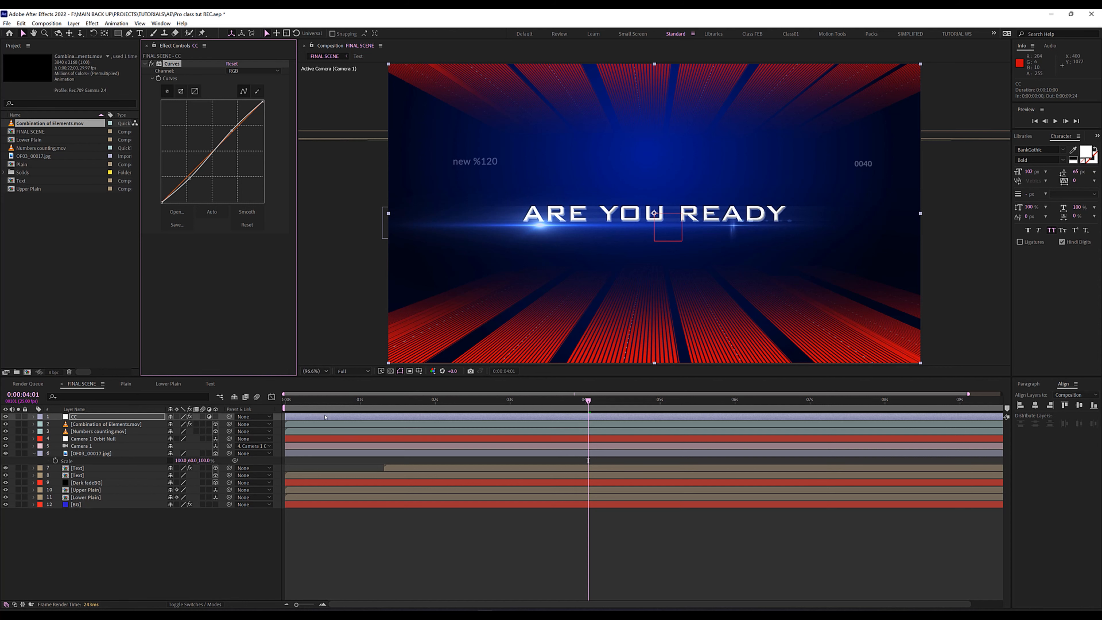
left_click(289, 403)
key("space")
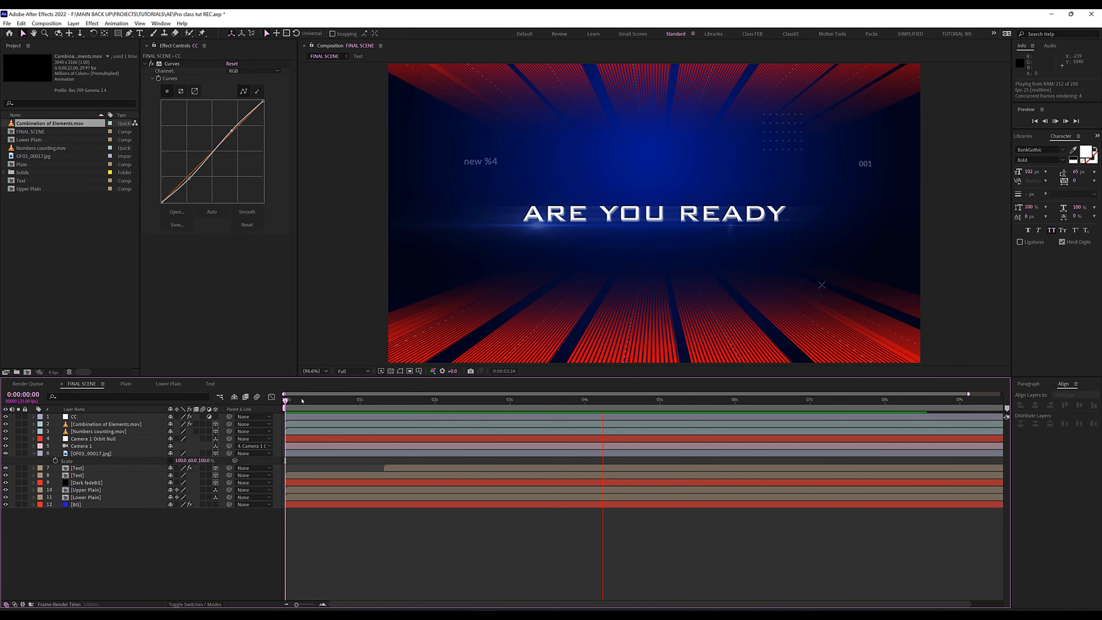
key("space")
- Animate Camera 1's Zoom with a starting keyframe just before one second and a value of 1708.3 pixels at 0:00:08:24
left_click_drag(313, 404, 463, 409)
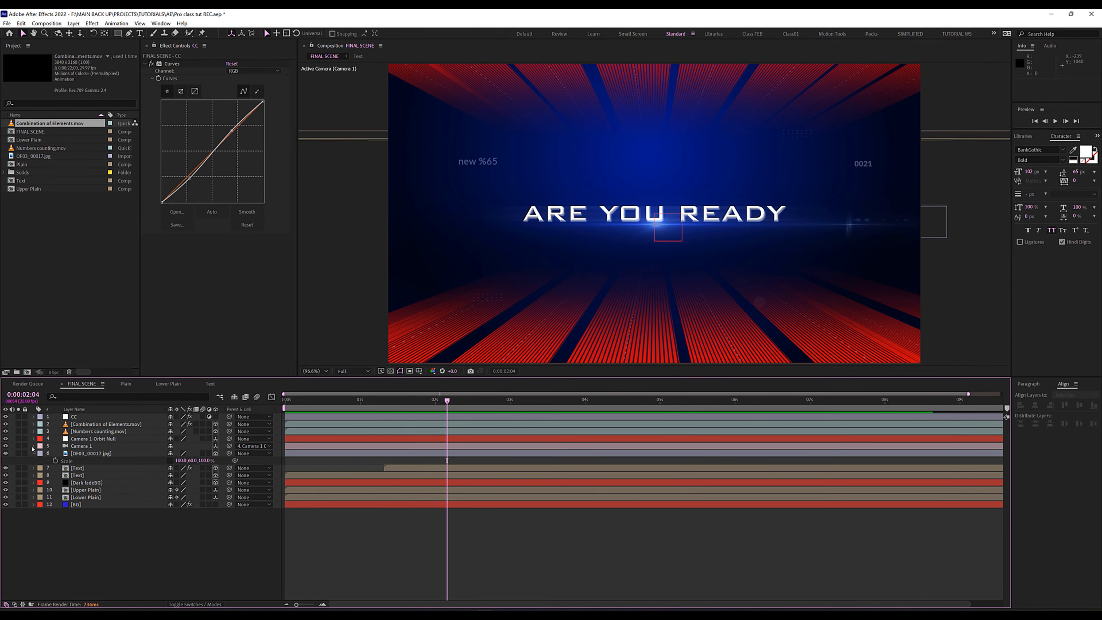
left_click(33, 446)
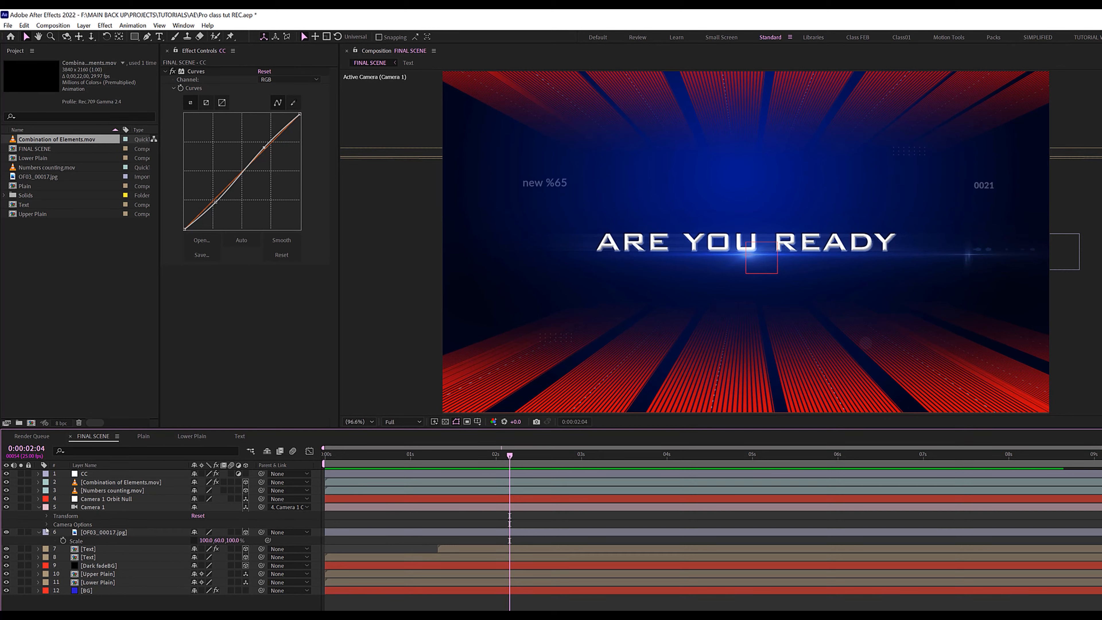
left_click(46, 524)
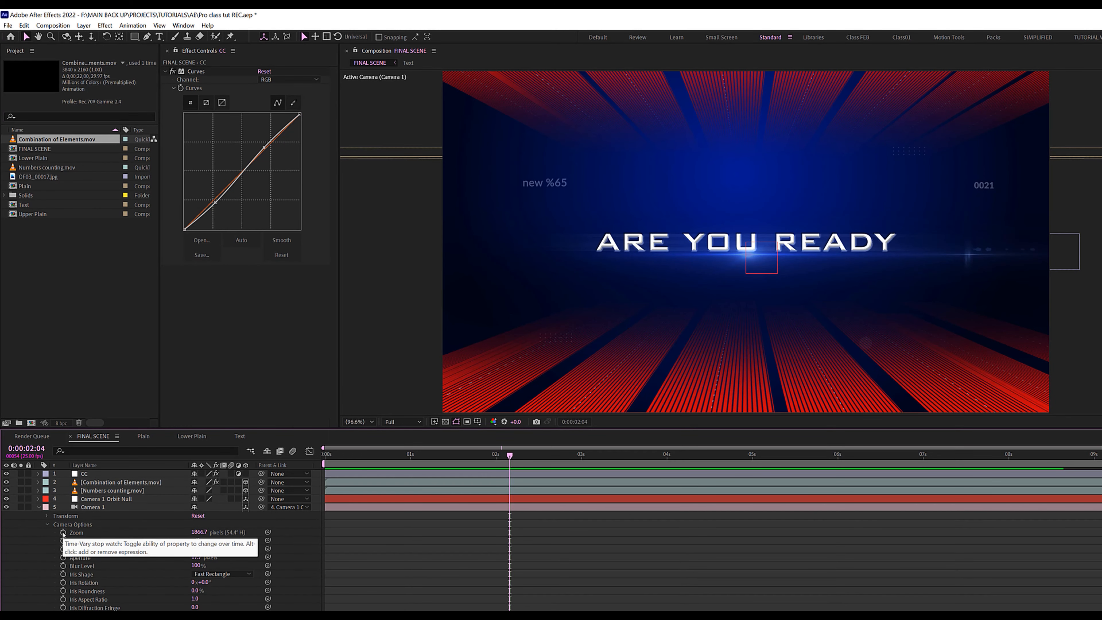
left_click(63, 533)
left_click_drag(510, 532, 394, 532)
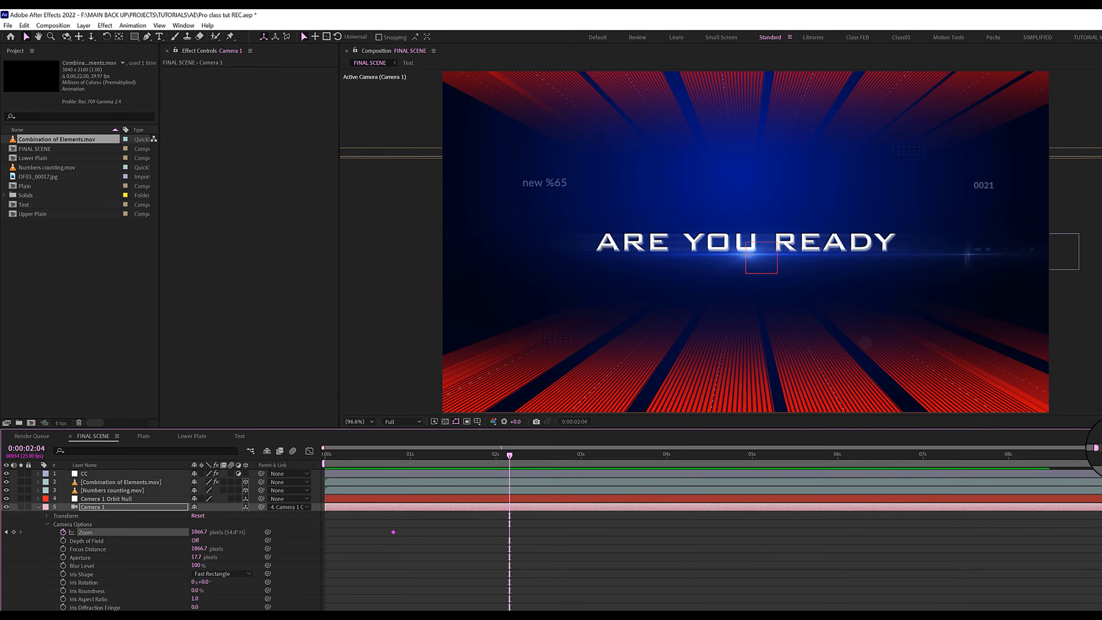
left_click(1091, 455)
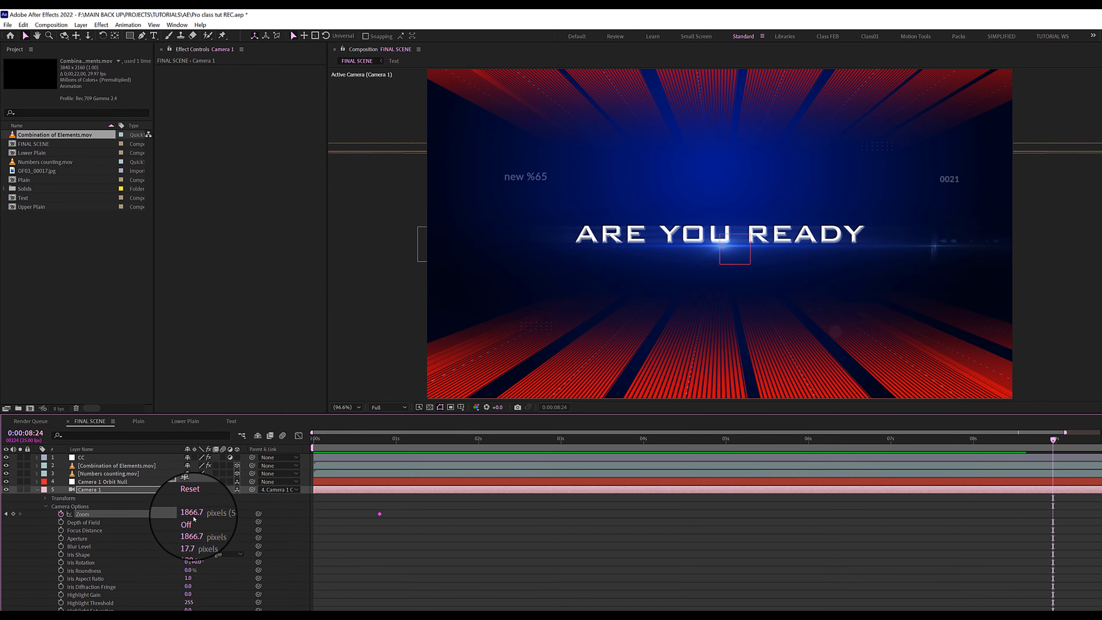
mouse_move(192, 518)
left_mouse_down()
mouse_move(260, 519)
mouse_move(94, 504)
mouse_move(197, 522)
mouse_move(174, 515)
left_mouse_up()
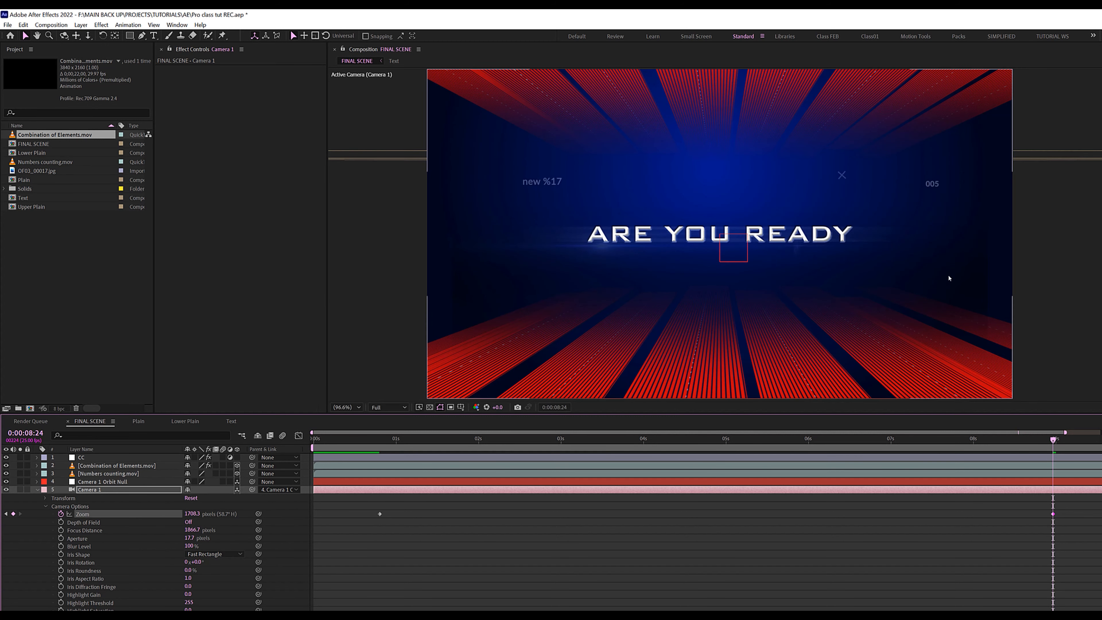
- Stretch the Dark fadeBG layer horizontally past both frame edges, set its Opacity to 37%, and scrub the scene to check it
left_click(433, 440)
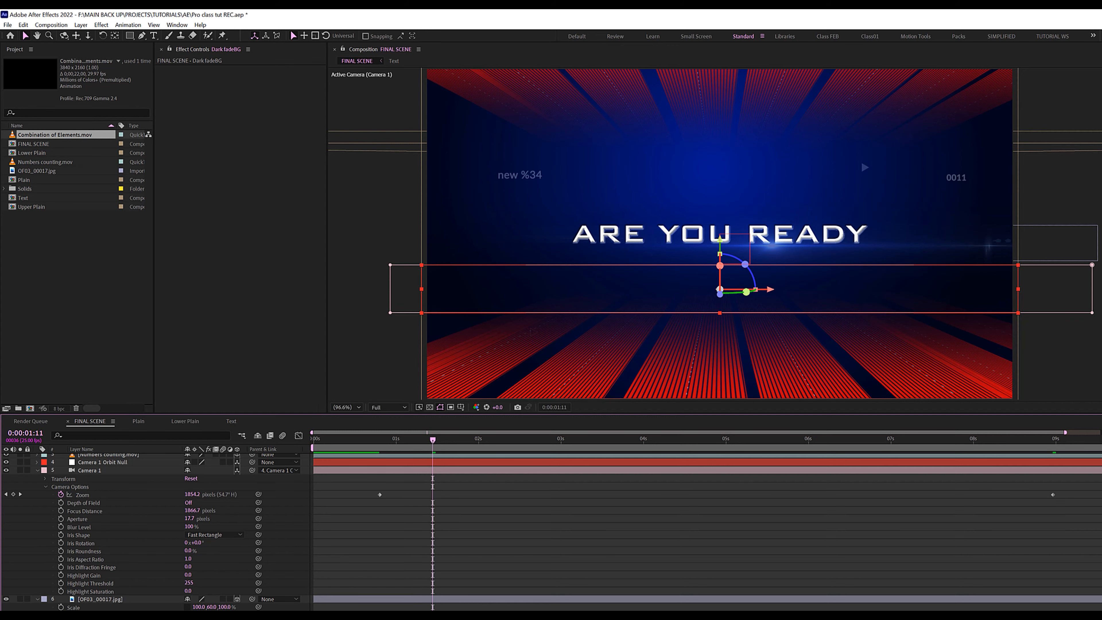
left_click_drag(422, 289, 326, 289)
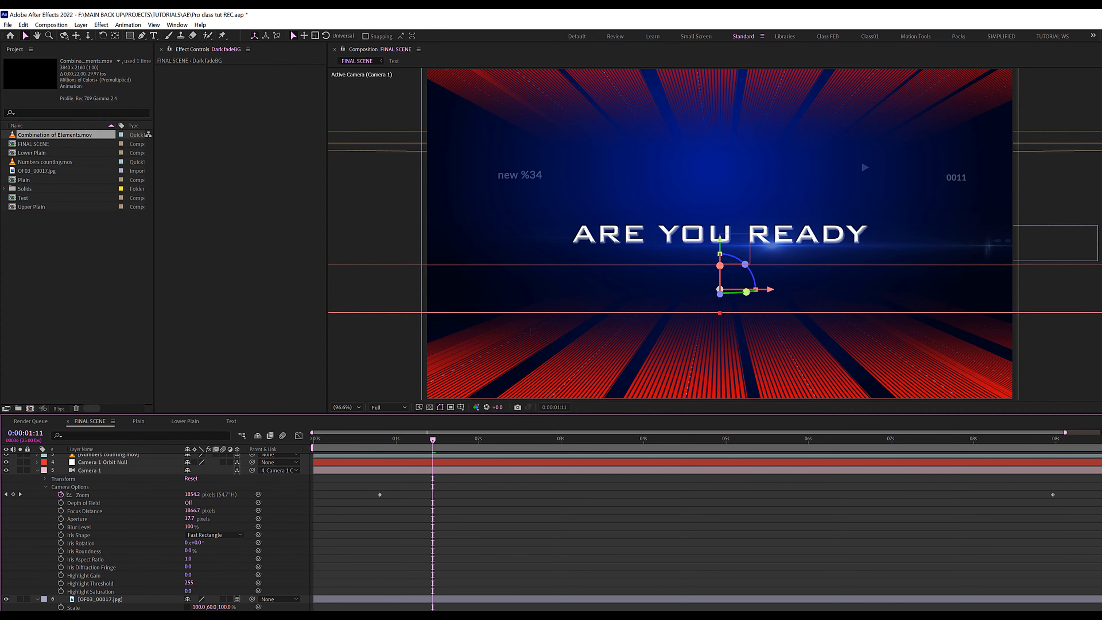
key("F2")
left_click(100, 585)
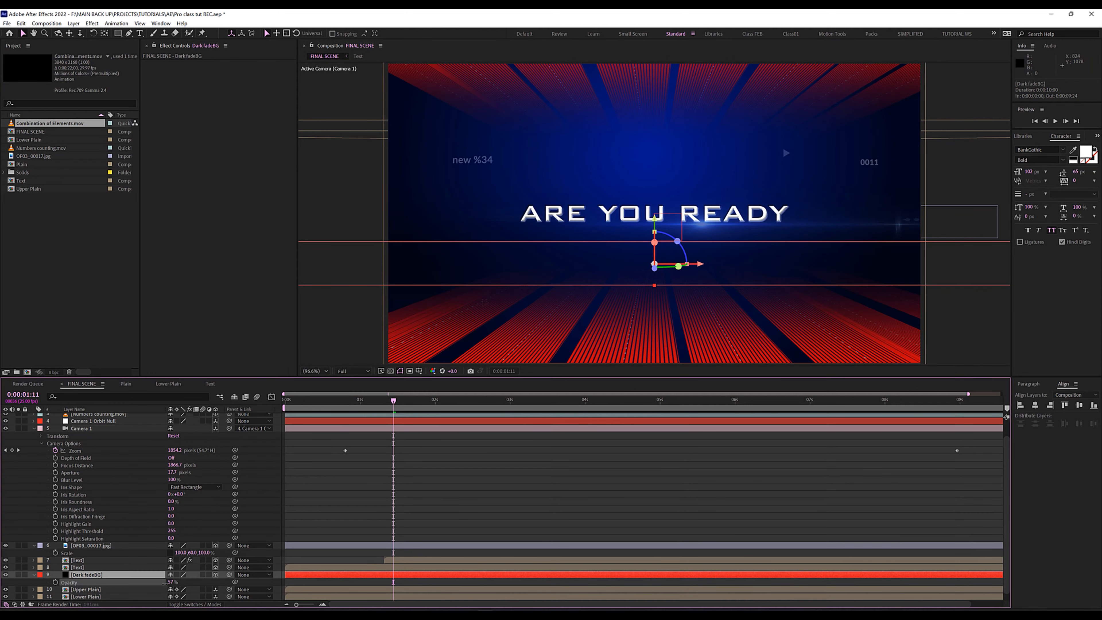
left_click_drag(163, 584, 160, 584)
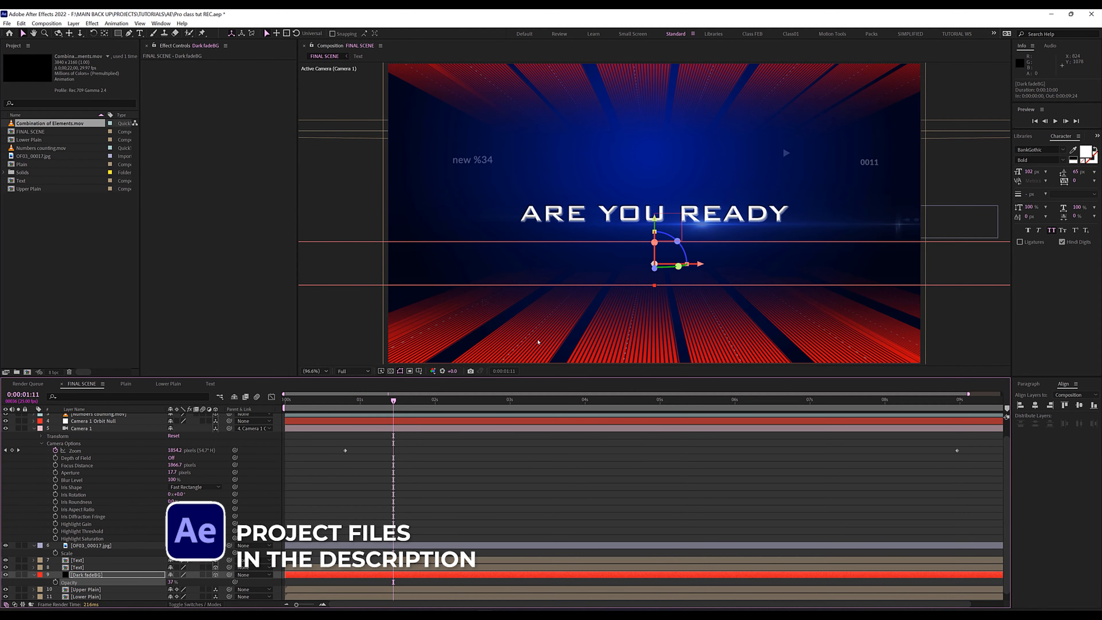
left_click(399, 494)
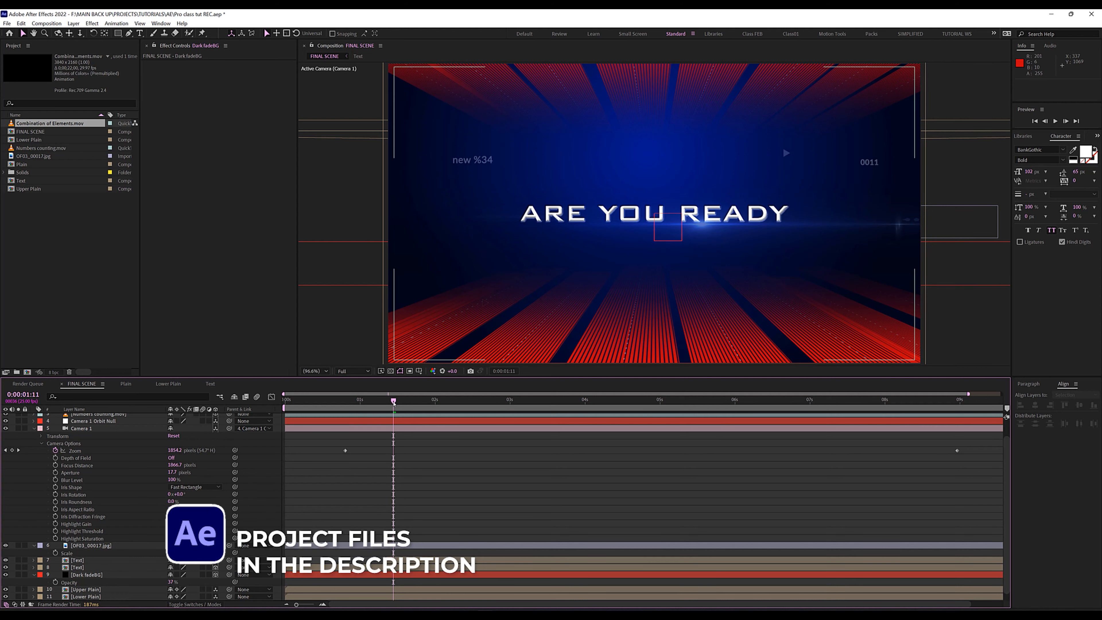
left_click_drag(394, 400, 519, 399)
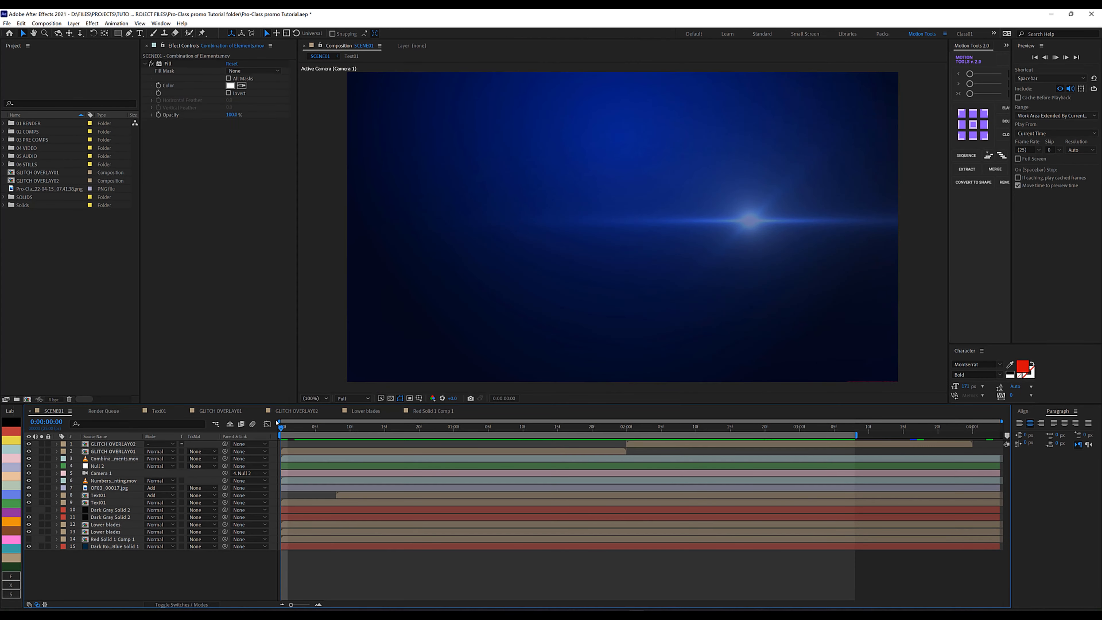
- Play the finished SCENE01 composition of the Pro-Class promo Tutorial project from the start
key("space")
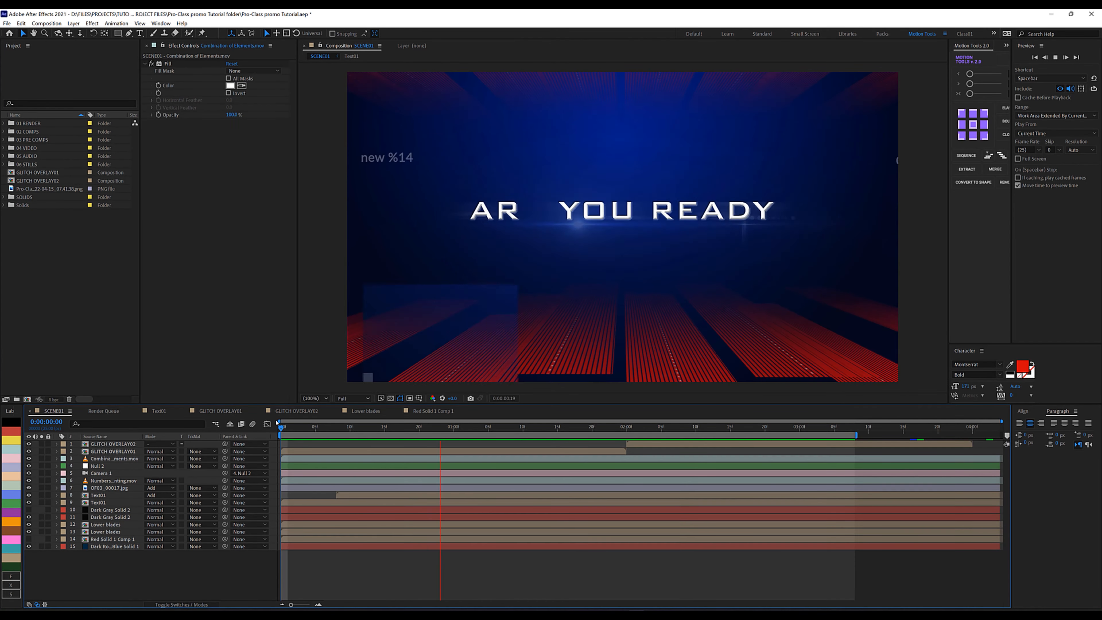